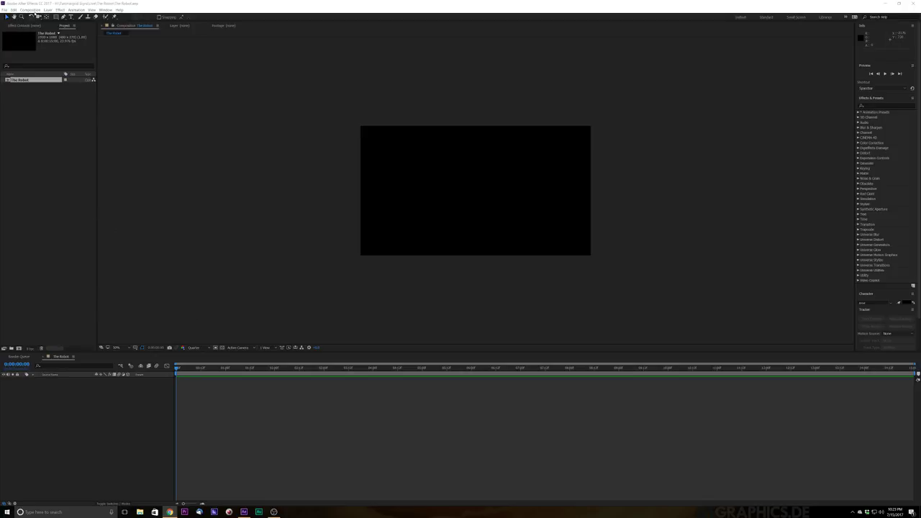
# - Create a new solid layer in The Robot composition and colour it red
pyautogui.click(36, 10)
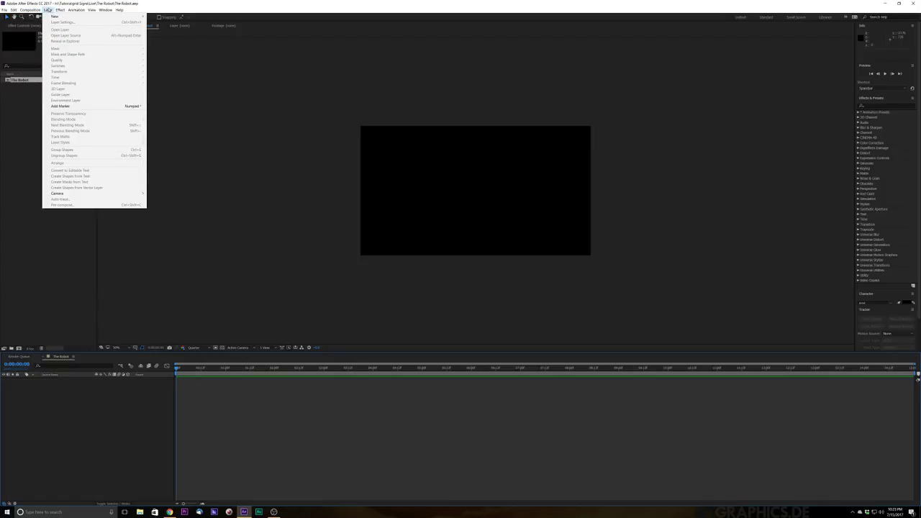
pyautogui.moveTo(108, 16)
pyautogui.click(197, 22)
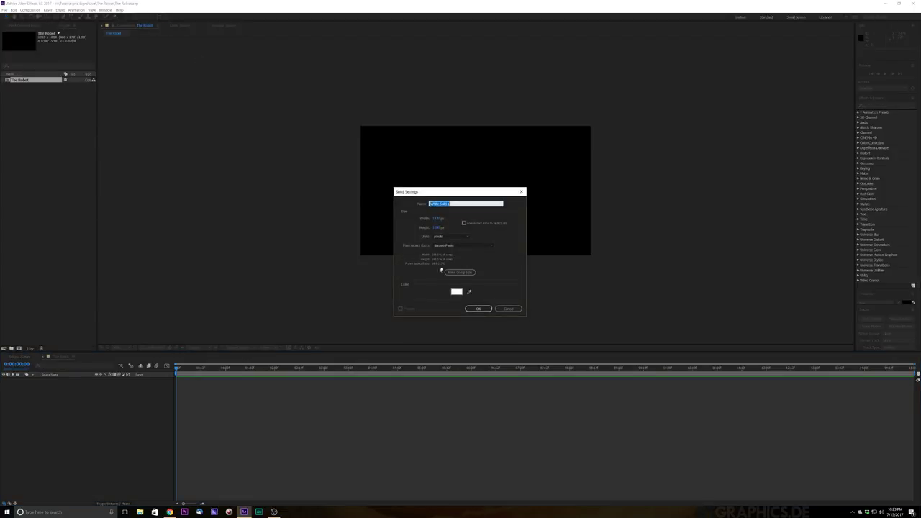
pyautogui.click(456, 291)
pyautogui.write('000000')
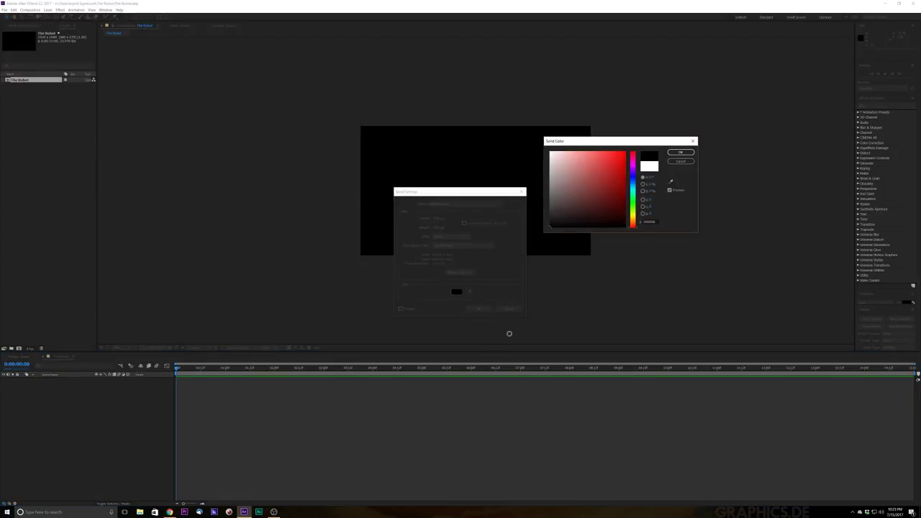
pyautogui.moveTo(603, 168); pyautogui.dragTo(740, 134)
pyautogui.click(680, 151)
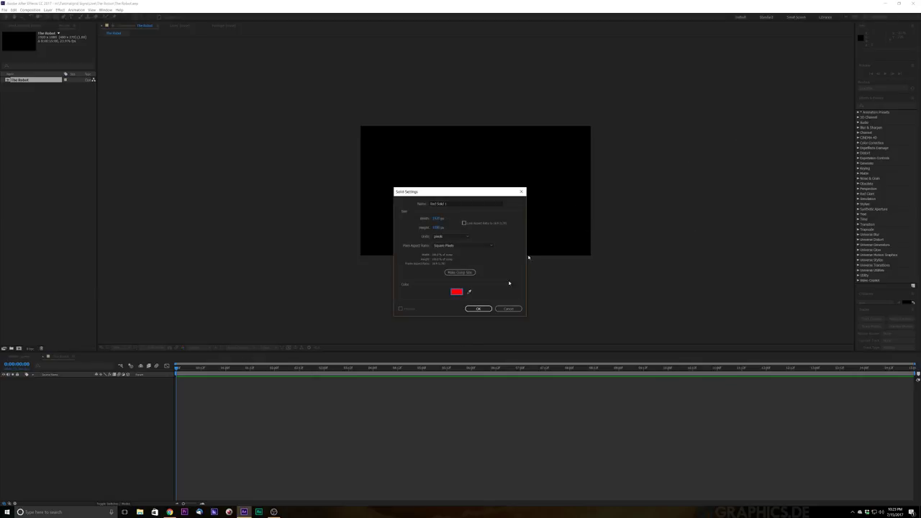
pyautogui.click(482, 308)
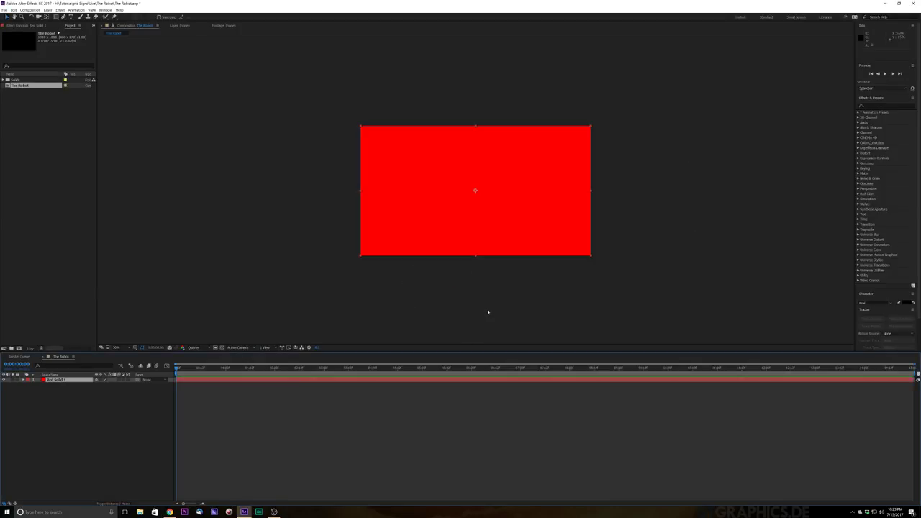
# - Find the Video Copilot Element effect and apply it to the red solid
pyautogui.click(879, 105)
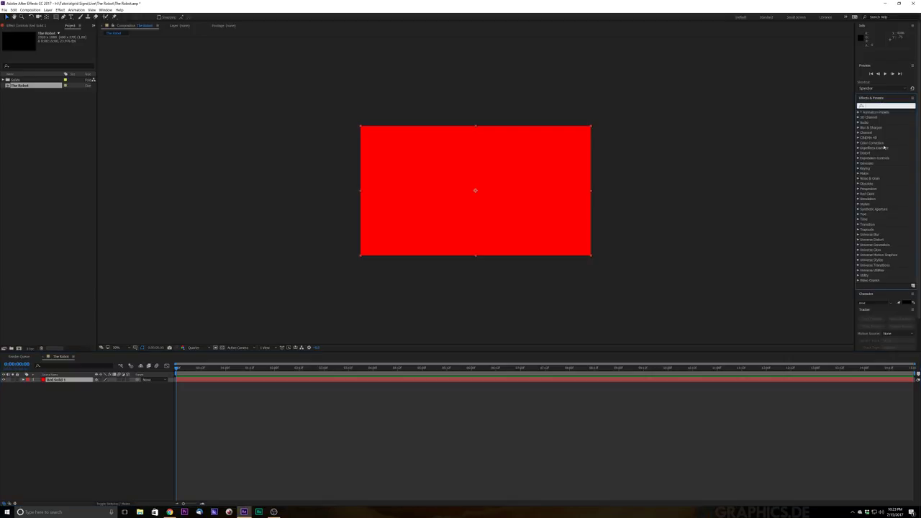
pyautogui.write('ele')
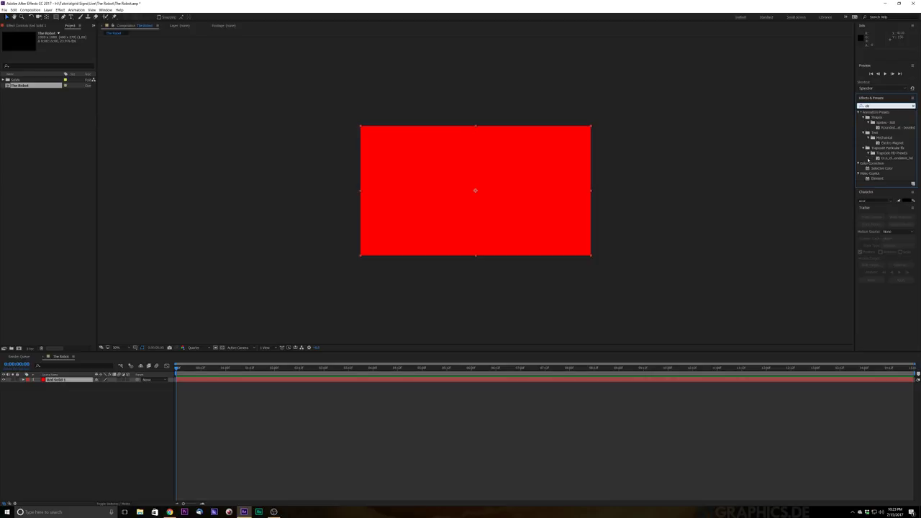
pyautogui.click(876, 179)
pyautogui.moveTo(872, 178); pyautogui.dragTo(523, 238)
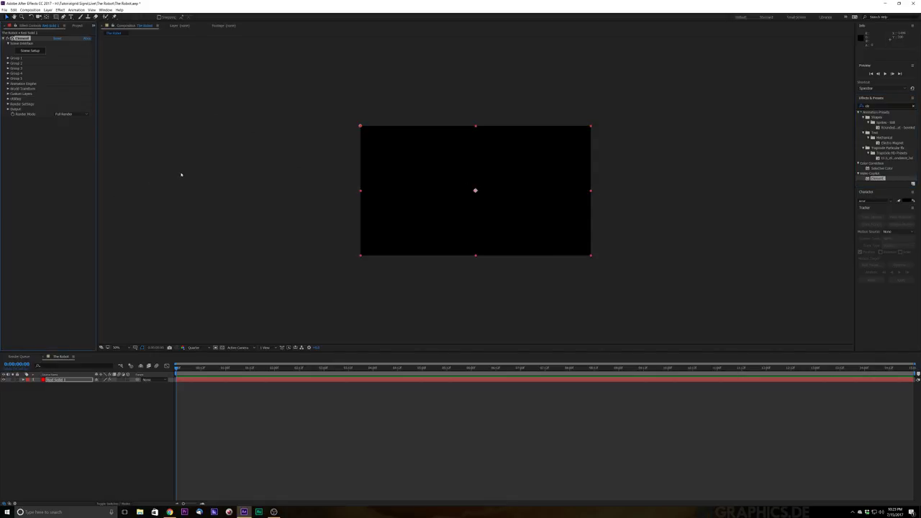
# - Open the Scene Setup of the Element effect on the red solid
pyautogui.click(187, 212)
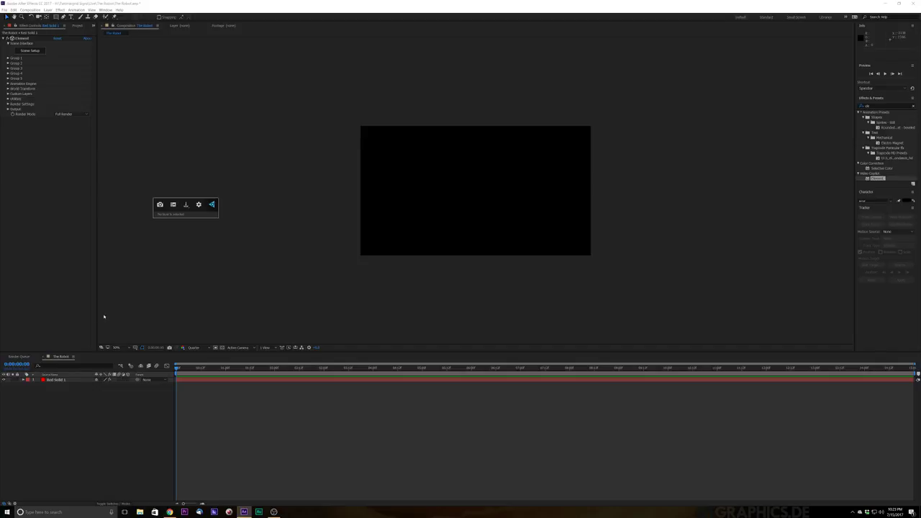
pyautogui.click(110, 442)
pyautogui.click(32, 51)
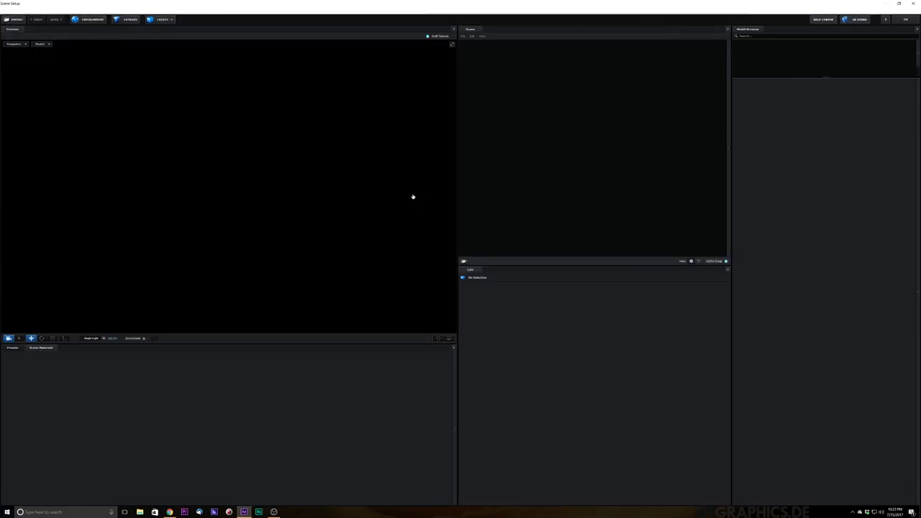
# - Add a sphere primitive to the scene and raise it along the Y axis above the grid
pyautogui.moveTo(238, 203); pyautogui.dragTo(332, 148)
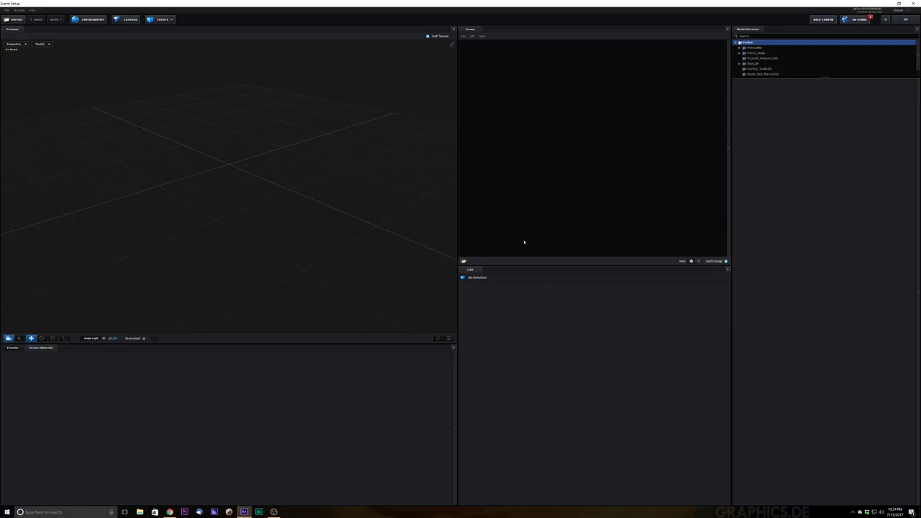
pyautogui.moveTo(310, 151); pyautogui.dragTo(310, 173)
pyautogui.click(161, 20)
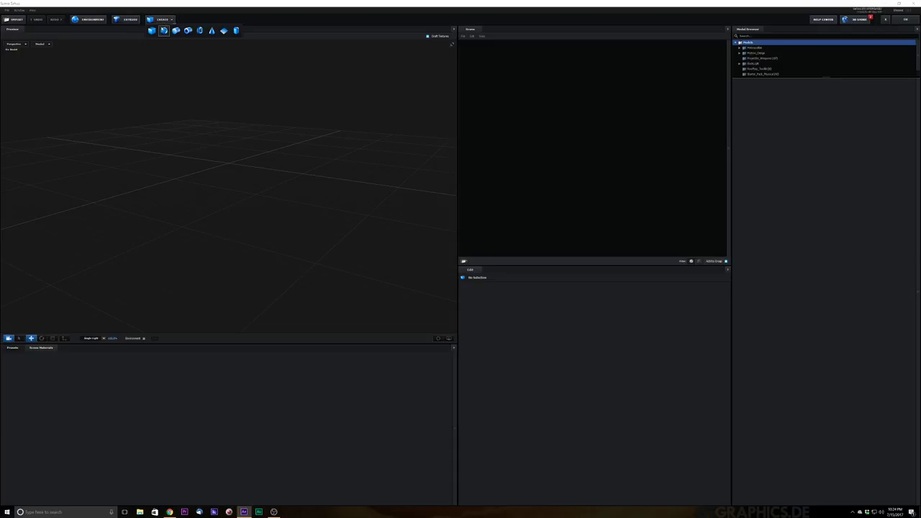
pyautogui.click(164, 31)
pyautogui.moveTo(263, 180); pyautogui.dragTo(229, 93)
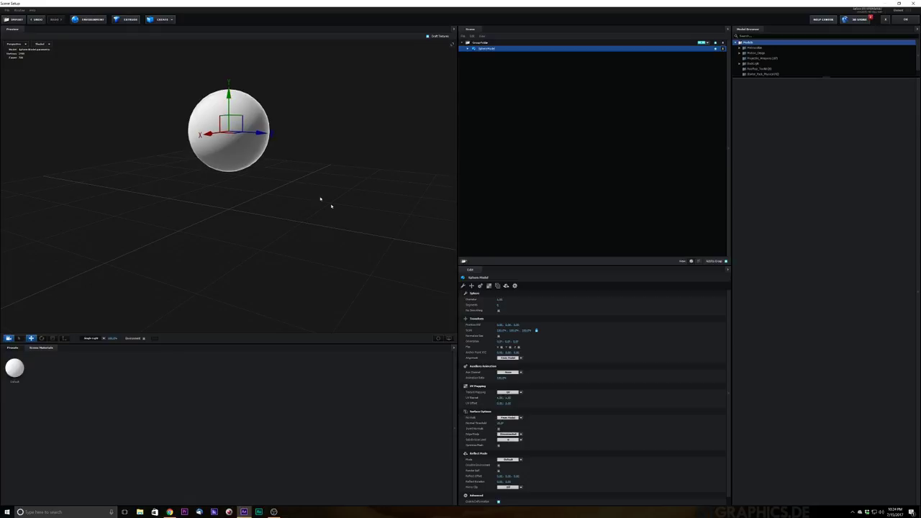
# - Increase the sphere's segments for a smoother surface and check it from different distances
pyautogui.moveTo(331, 205)
pyautogui.mouseDown()
pyautogui.moveTo(366, 211)
pyautogui.moveTo(334, 212)
pyautogui.mouseUp()
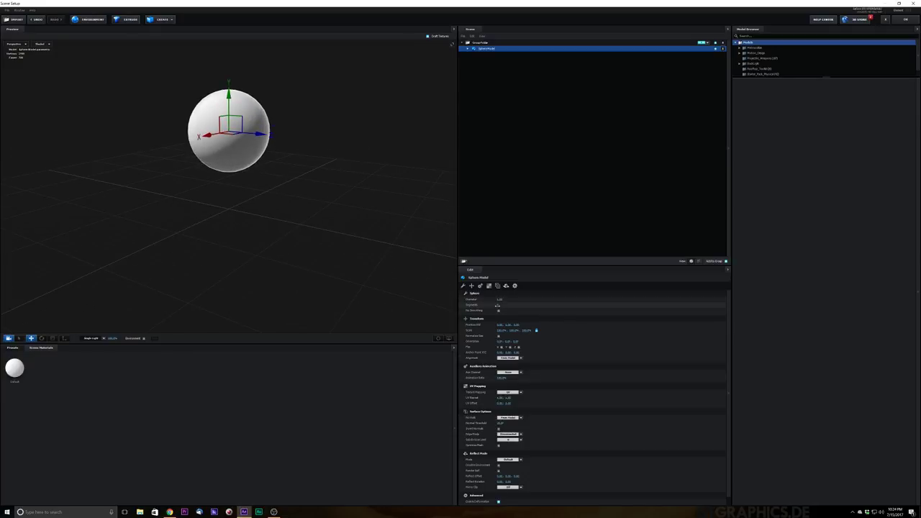
pyautogui.moveTo(497, 305); pyautogui.dragTo(510, 304)
pyautogui.moveTo(326, 76); pyautogui.dragTo(309, 119)
pyautogui.scroll(3, 297, 93)
pyautogui.scroll(-4, 294, 96)
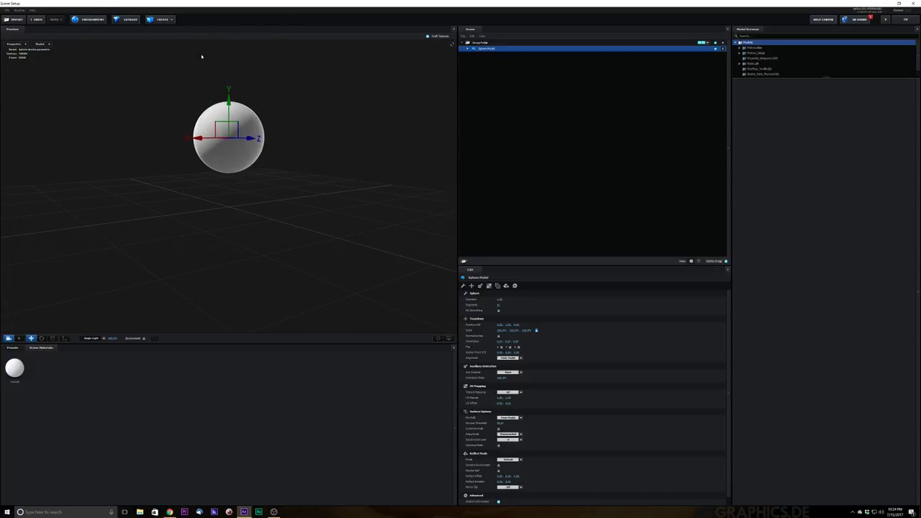
# - Add a tube primitive and reduce its radius and height to about half
pyautogui.click(162, 20)
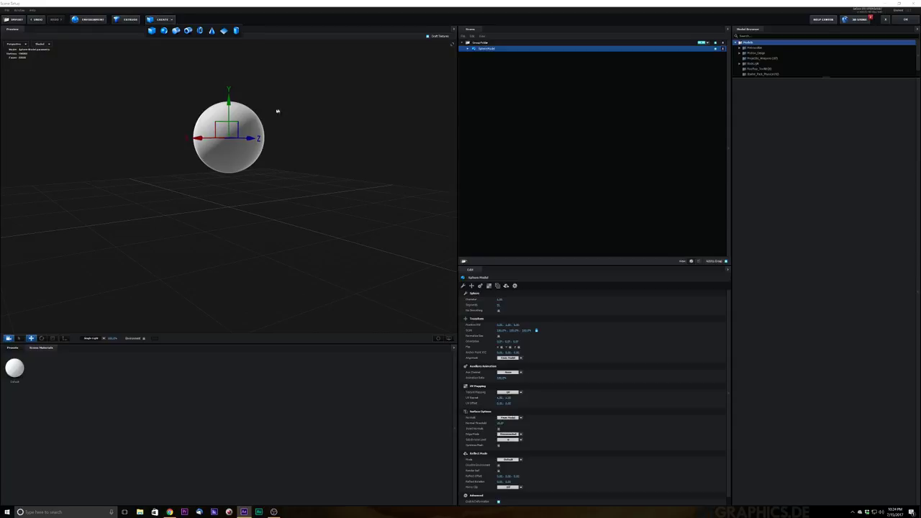
pyautogui.click(188, 29)
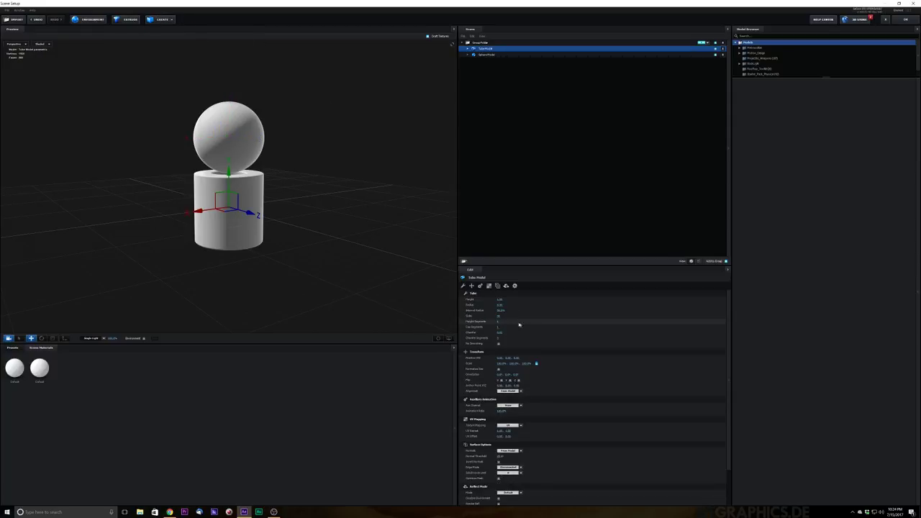
pyautogui.moveTo(286, 203); pyautogui.dragTo(297, 218)
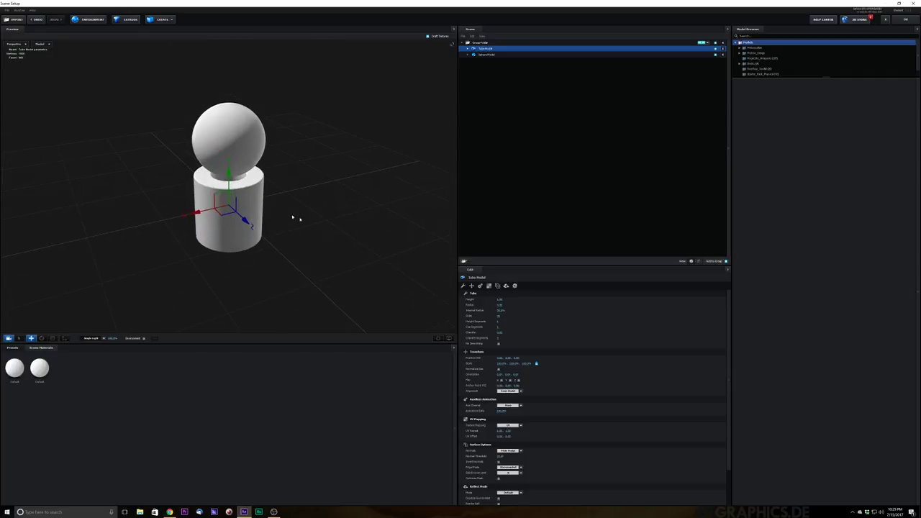
pyautogui.moveTo(500, 304); pyautogui.dragTo(486, 299)
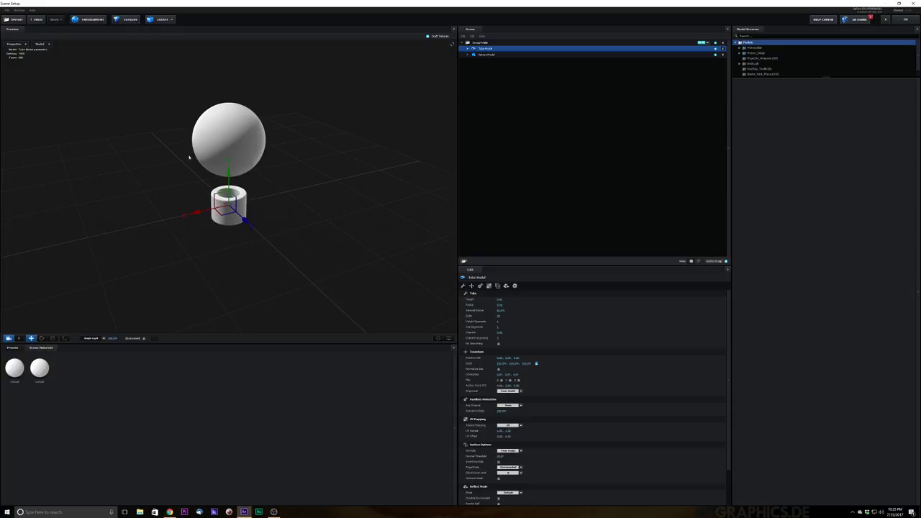
# - Rotate the tube 90° about the X axis and move it up and forward onto the sphere's front
pyautogui.click(41, 338)
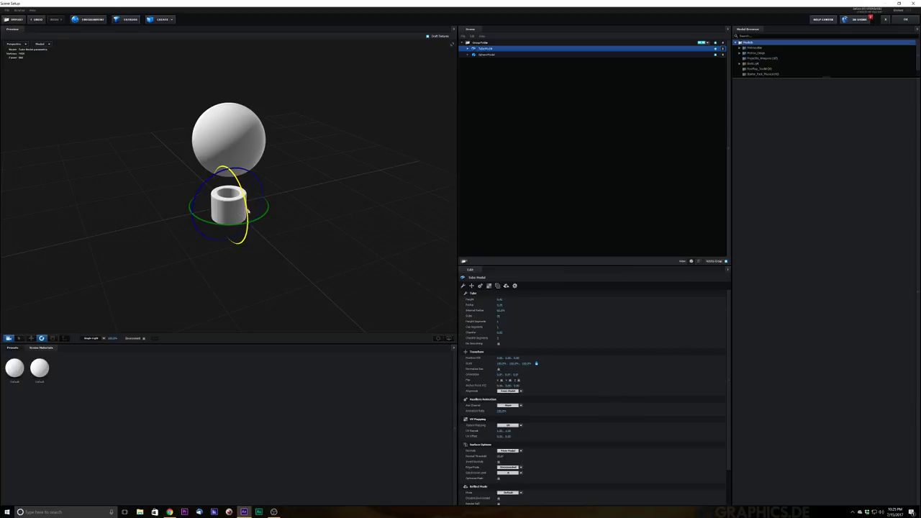
pyautogui.moveTo(246, 209)
pyautogui.mouseDown()
pyautogui.moveTo(269, 294)
pyautogui.moveTo(248, 207)
pyautogui.mouseUp()
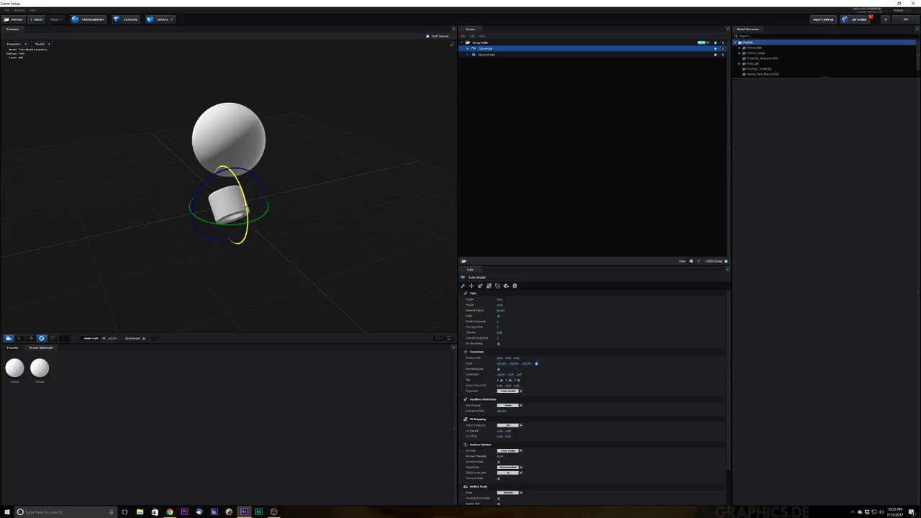
pyautogui.moveTo(224, 169); pyautogui.dragTo(221, 171)
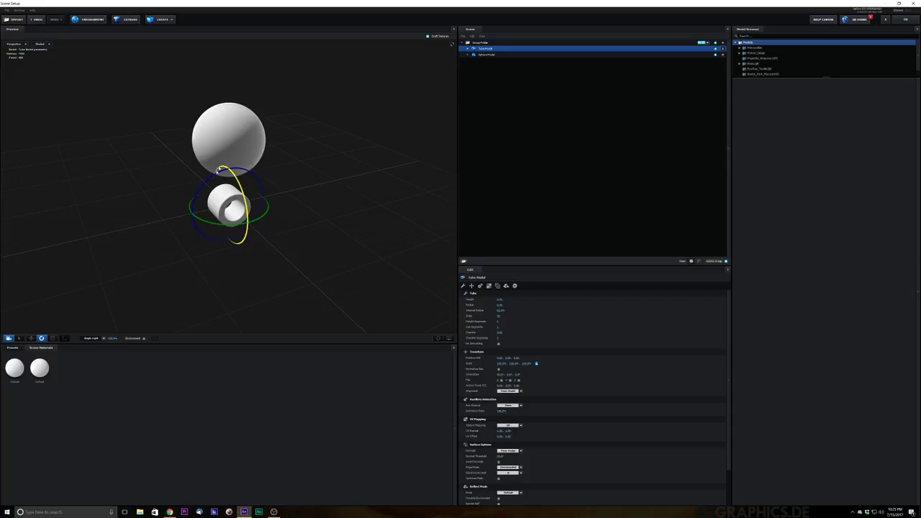
pyautogui.click(32, 339)
pyautogui.moveTo(229, 166); pyautogui.dragTo(236, 101)
pyautogui.moveTo(250, 148)
pyautogui.mouseDown()
pyautogui.moveTo(267, 158)
pyautogui.moveTo(261, 154)
pyautogui.mouseUp()
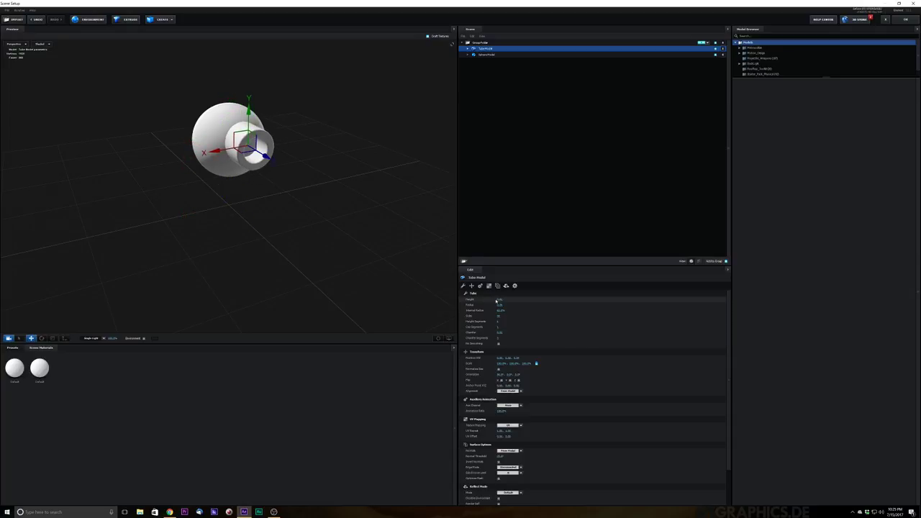
# - Shorten the tube into a thin ring and fine-tune its vertical position against the sphere's front
pyautogui.moveTo(499, 299); pyautogui.dragTo(492, 299)
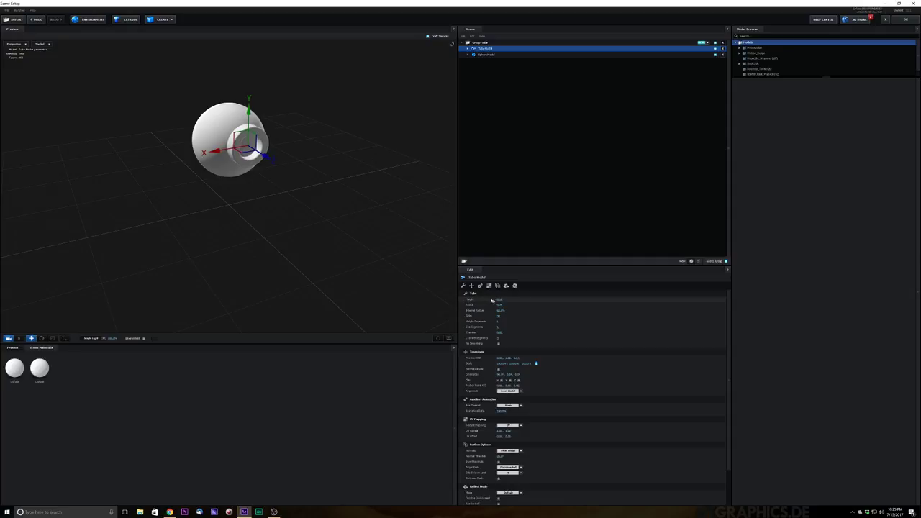
pyautogui.moveTo(290, 151); pyautogui.dragTo(318, 144)
pyautogui.moveTo(268, 97); pyautogui.dragTo(268, 102)
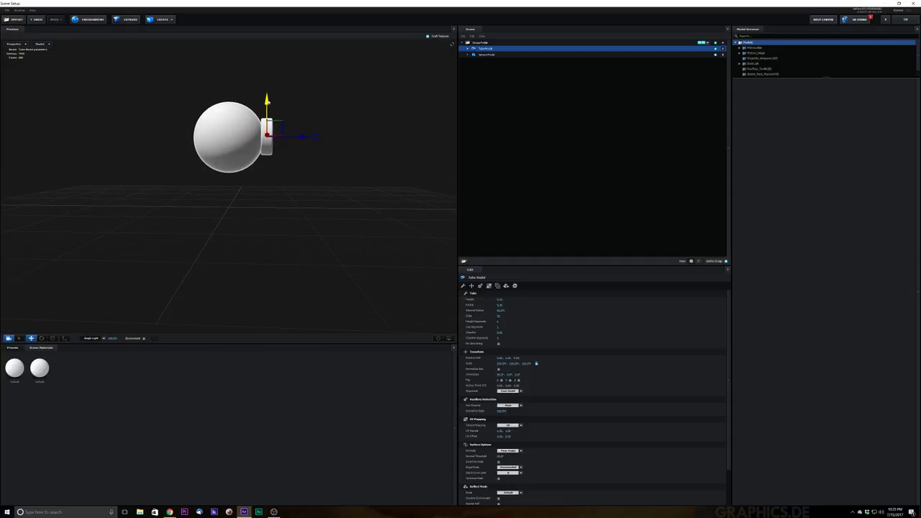
pyautogui.moveTo(303, 143); pyautogui.dragTo(348, 166)
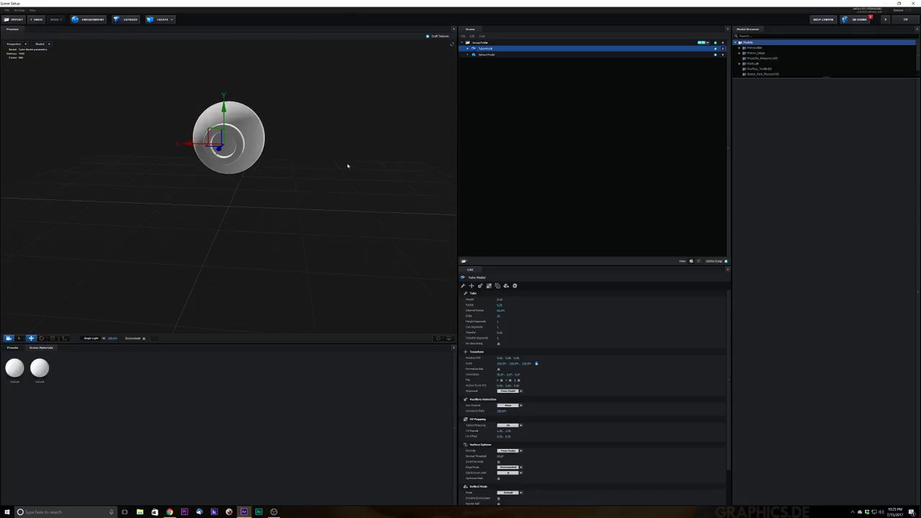
# - Add a cylinder primitive and reduce its height and radius to a small flat disc
pyautogui.click(160, 20)
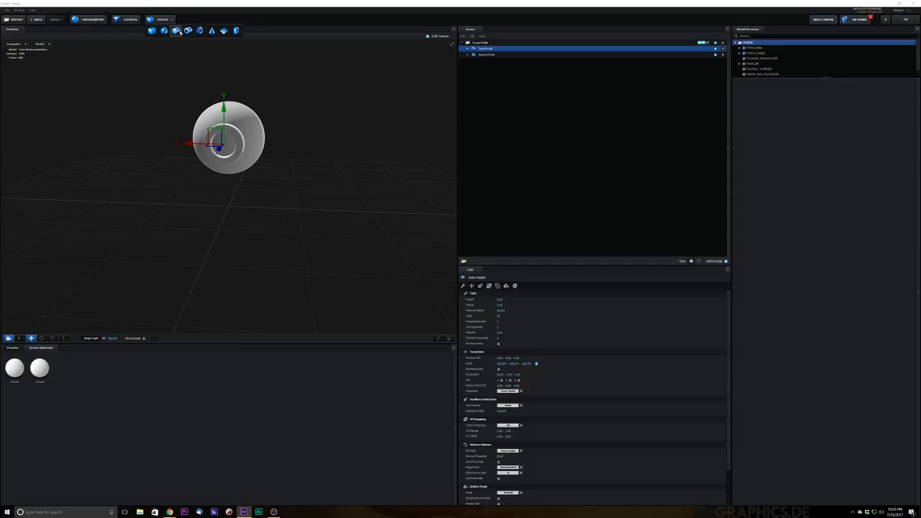
pyautogui.click(176, 31)
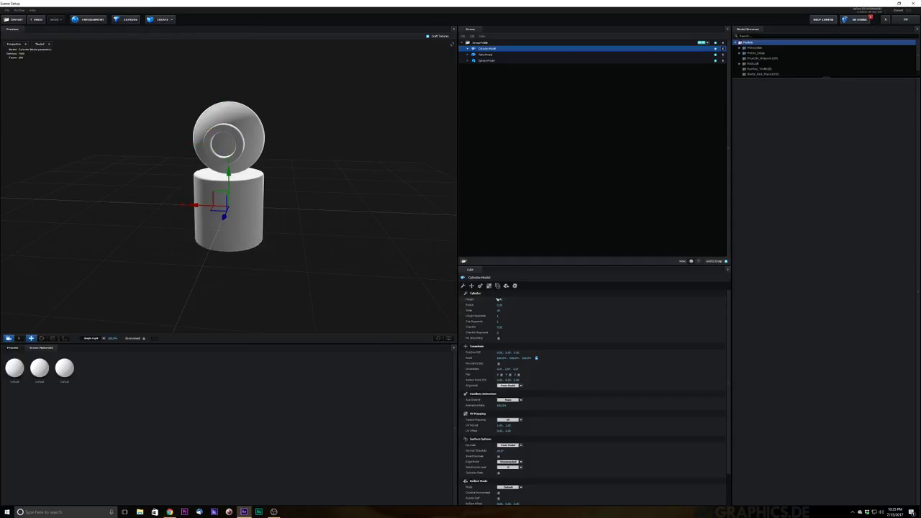
pyautogui.moveTo(499, 300)
pyautogui.mouseDown()
pyautogui.moveTo(478, 305)
pyautogui.moveTo(494, 307)
pyautogui.mouseUp()
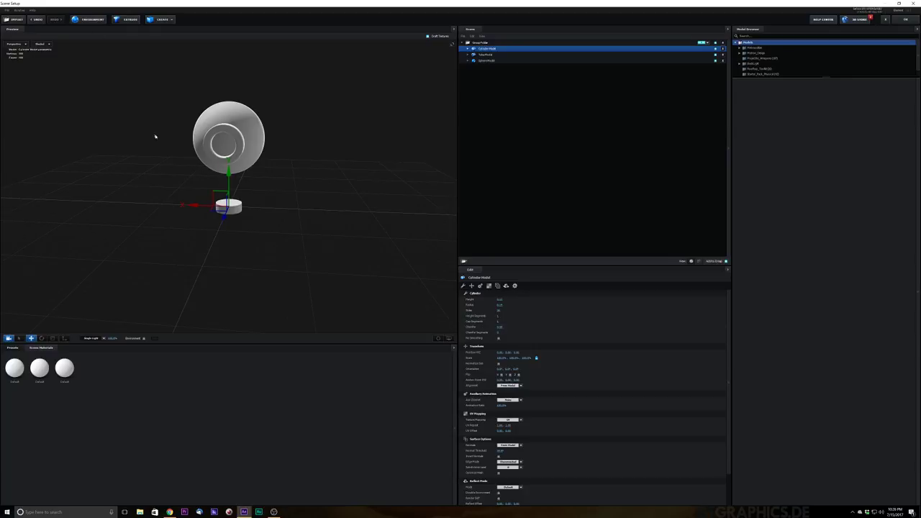
# - Rotate the disc 90° about the X axis and move it up and forward into the tube's opening
pyautogui.click(43, 338)
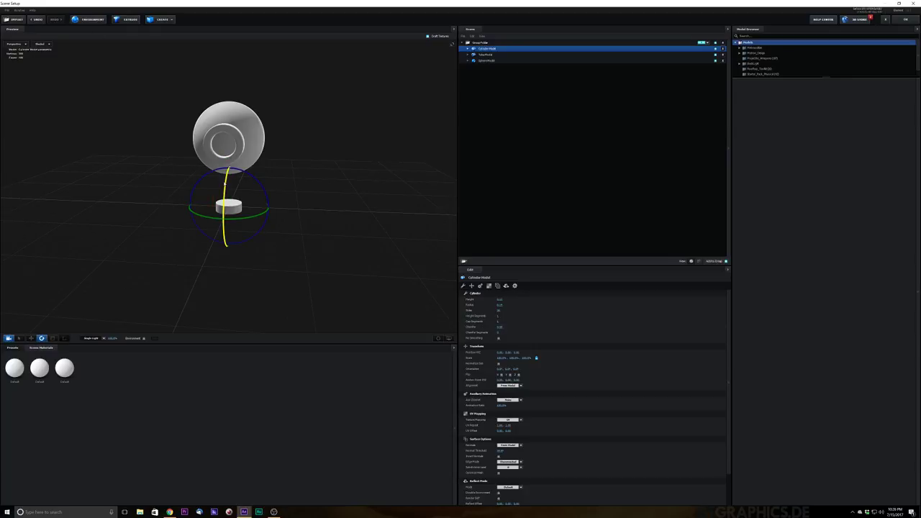
pyautogui.moveTo(225, 239); pyautogui.dragTo(223, 261)
pyautogui.click(31, 338)
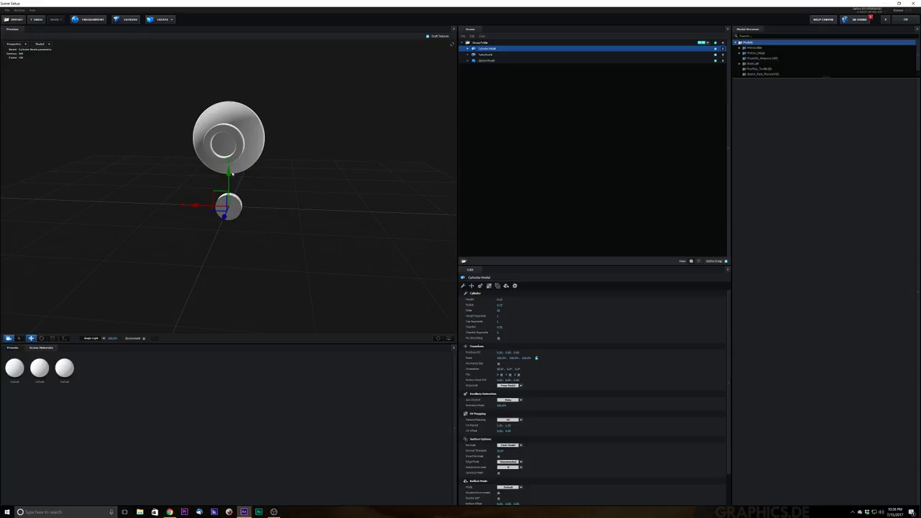
pyautogui.moveTo(232, 173); pyautogui.dragTo(226, 108)
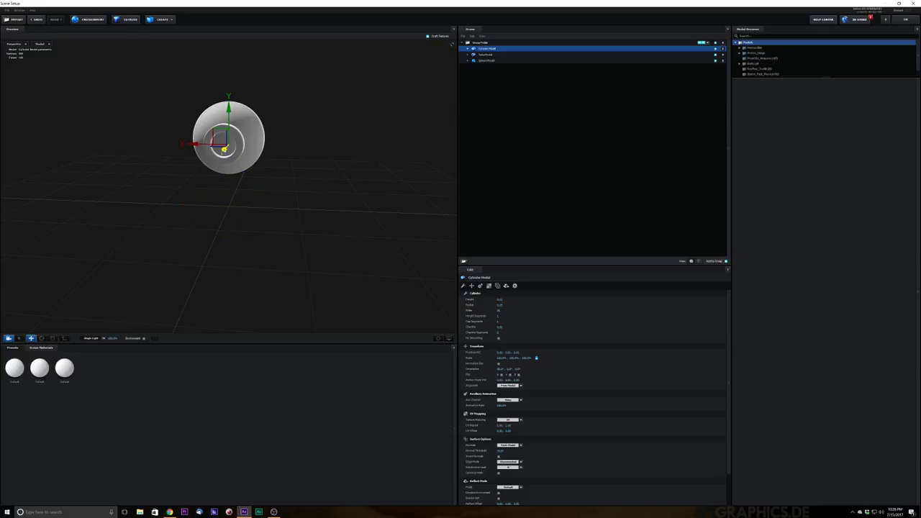
pyautogui.moveTo(224, 149); pyautogui.dragTo(220, 154)
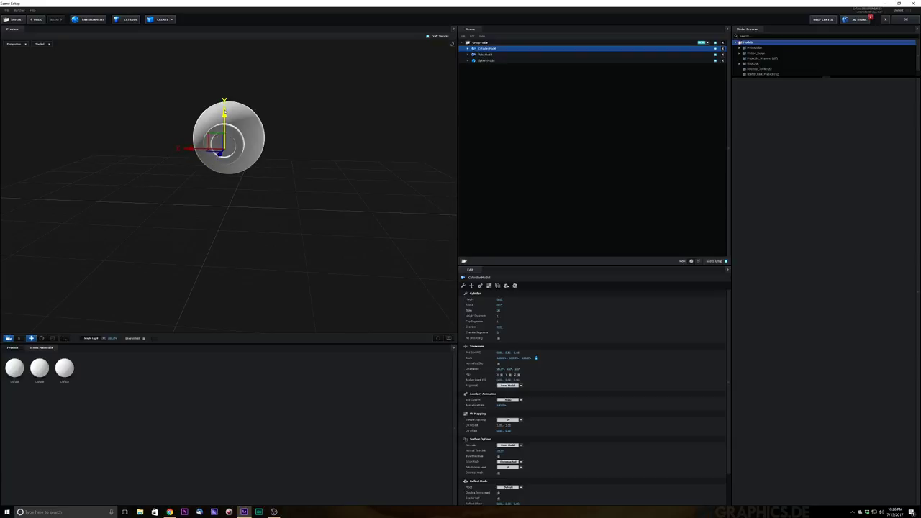
pyautogui.moveTo(225, 113); pyautogui.dragTo(222, 106)
pyautogui.moveTo(252, 207)
pyautogui.mouseDown(button='middle')
pyautogui.moveTo(297, 189)
pyautogui.moveTo(289, 207)
pyautogui.moveTo(242, 192)
pyautogui.moveTo(295, 204)
pyautogui.moveTo(244, 200)
pyautogui.moveTo(263, 205)
pyautogui.mouseUp(button='middle')
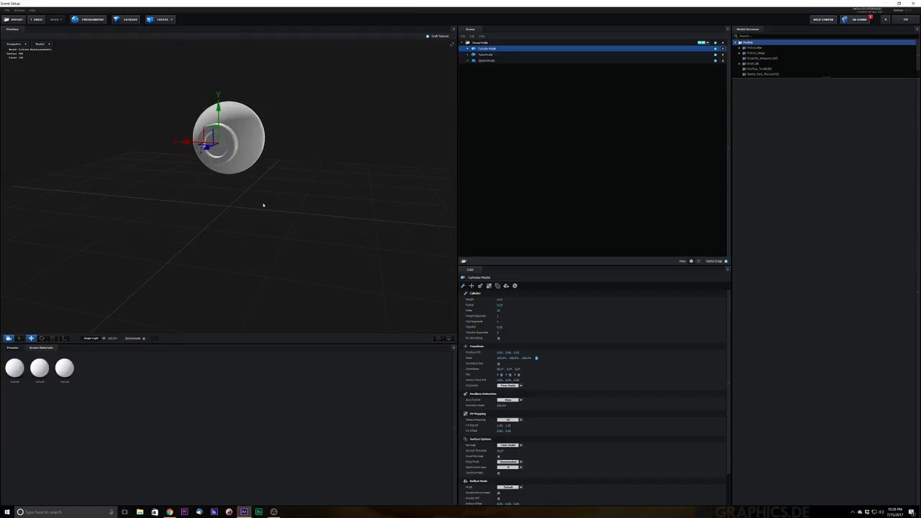
# - Open the Metal category of the Pro_Shaders_2 material presets
pyautogui.click(11, 348)
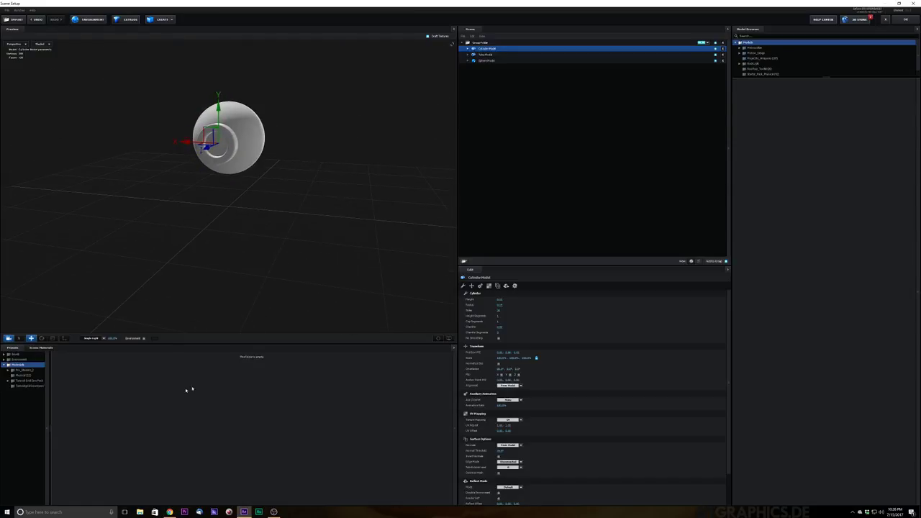
pyautogui.doubleClick(29, 370)
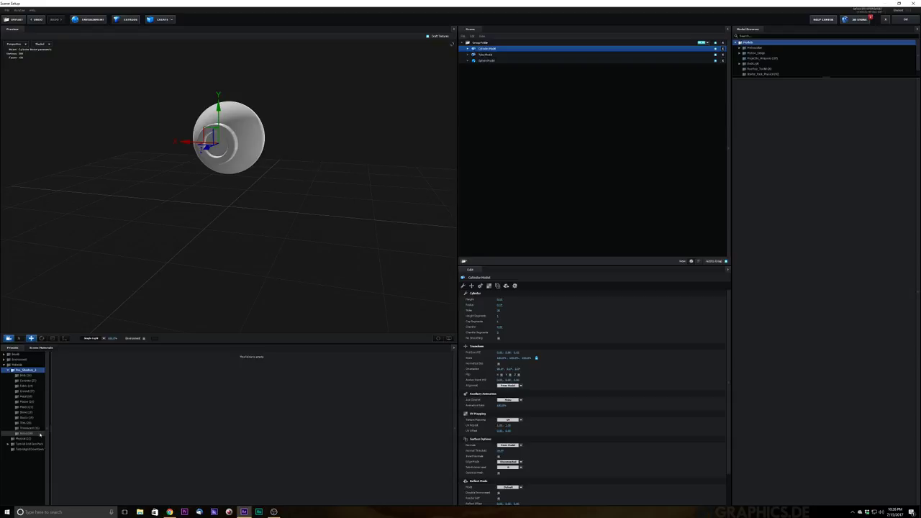
pyautogui.click(35, 397)
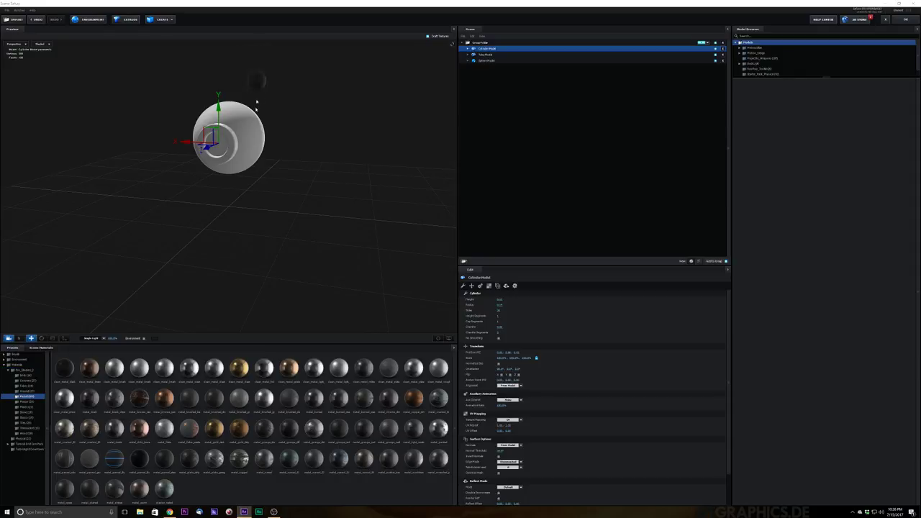
# - Try rough brown, polished chrome and weathered metal presets on the sphere
pyautogui.moveTo(256, 109); pyautogui.dragTo(252, 122)
pyautogui.moveTo(291, 164); pyautogui.dragTo(285, 196)
pyautogui.scroll(3, 270, 155)
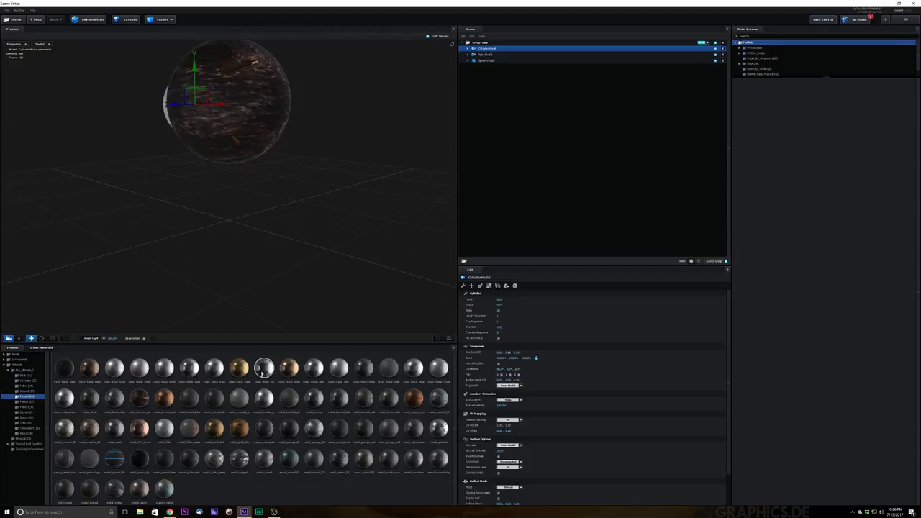
pyautogui.moveTo(262, 370); pyautogui.dragTo(244, 108)
pyautogui.moveTo(277, 255); pyautogui.dragTo(356, 149)
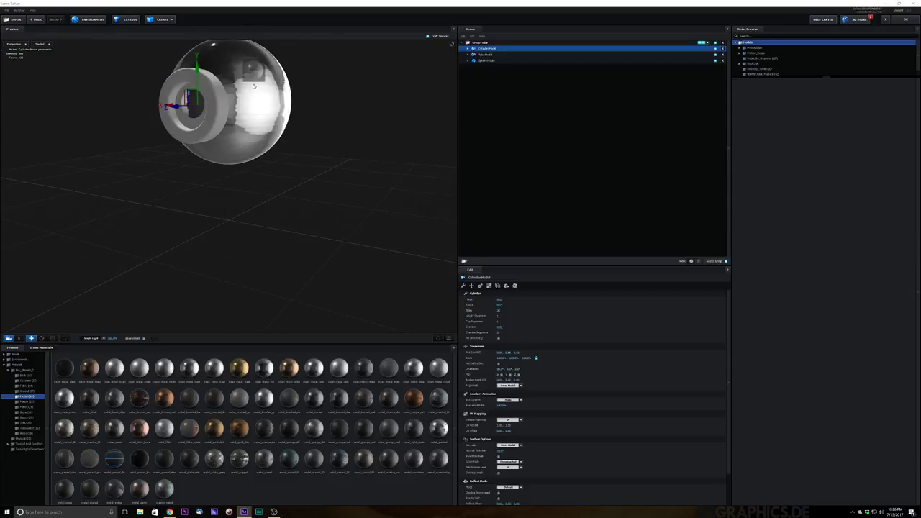
pyautogui.moveTo(254, 86); pyautogui.dragTo(344, 147)
pyautogui.moveTo(436, 401); pyautogui.dragTo(252, 121)
pyautogui.moveTo(317, 141); pyautogui.dragTo(280, 341)
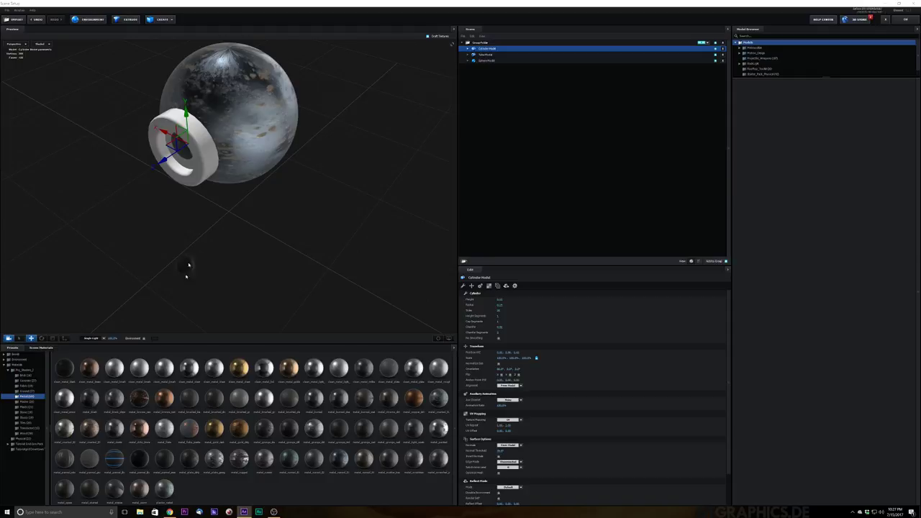
# - Try several dark and patterned metal presets on the sphere, checking each from different angles
pyautogui.moveTo(188, 266); pyautogui.dragTo(249, 139)
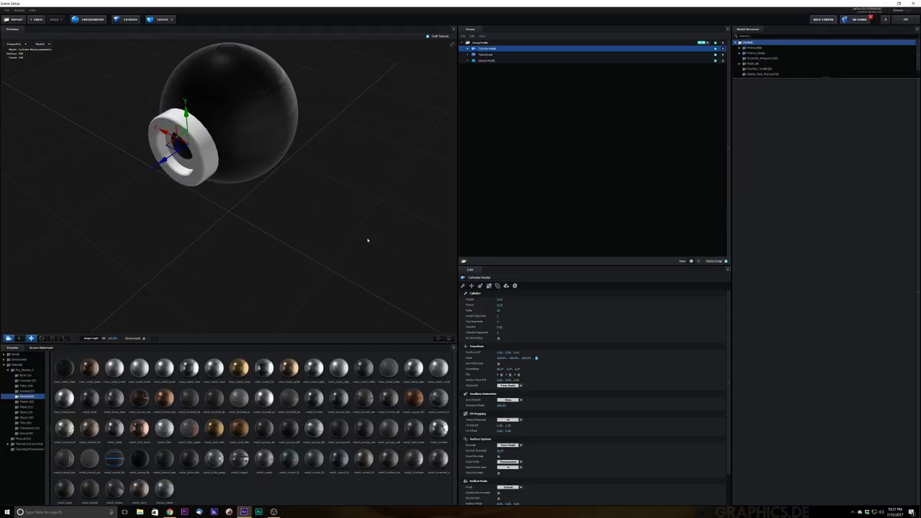
pyautogui.moveTo(367, 239); pyautogui.dragTo(225, 346)
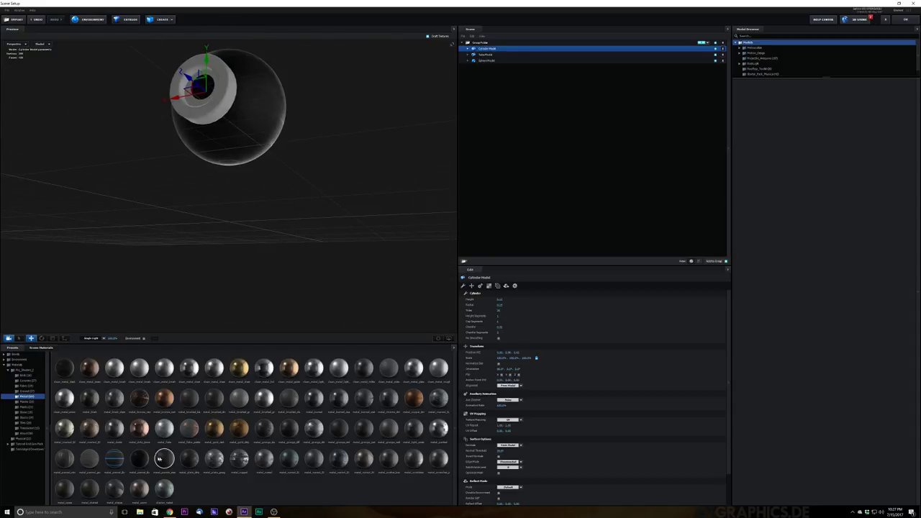
pyautogui.moveTo(262, 129); pyautogui.dragTo(299, 127)
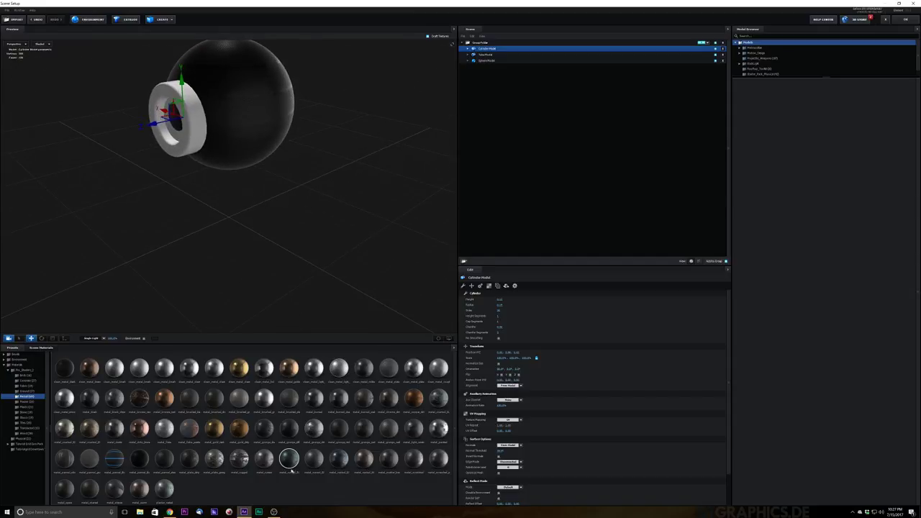
pyautogui.moveTo(291, 470); pyautogui.dragTo(251, 134)
pyautogui.moveTo(310, 184); pyautogui.dragTo(243, 192)
pyautogui.moveTo(389, 461); pyautogui.dragTo(309, 167)
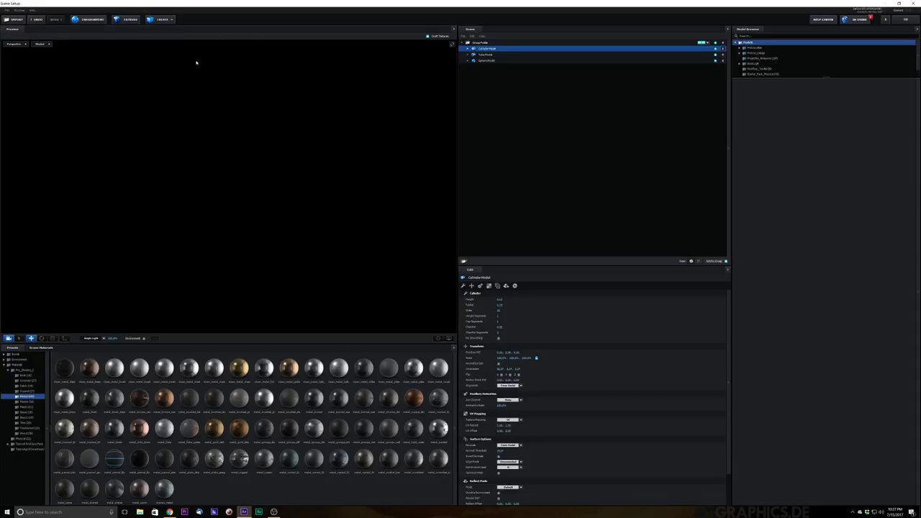
pyautogui.moveTo(343, 174); pyautogui.dragTo(367, 184)
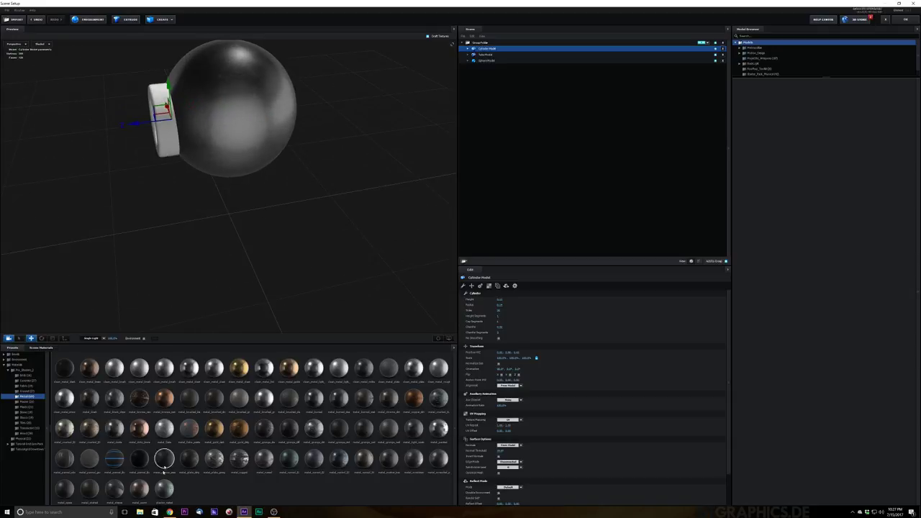
# - Apply the dark metal preset with broad horizontal stripes to the sphere
pyautogui.moveTo(115, 490); pyautogui.dragTo(220, 148)
pyautogui.moveTo(214, 189); pyautogui.dragTo(222, 135)
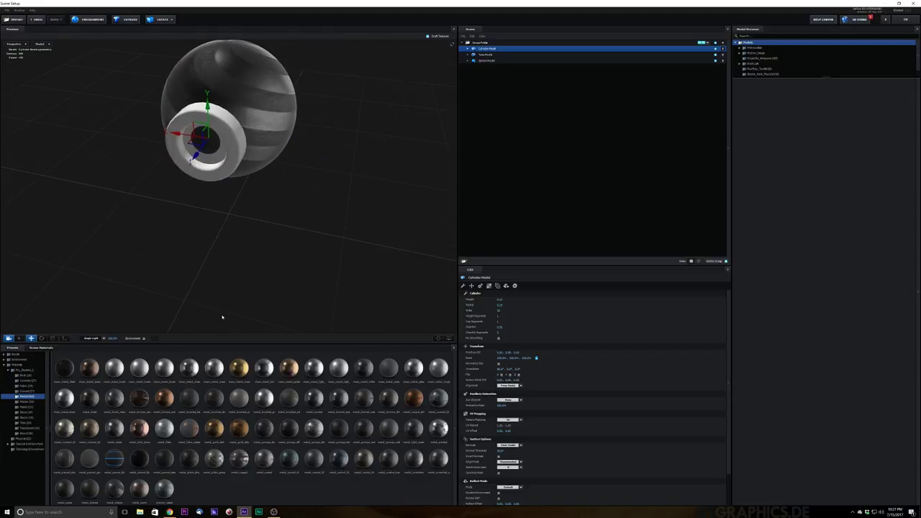
pyautogui.moveTo(293, 221); pyautogui.dragTo(285, 237)
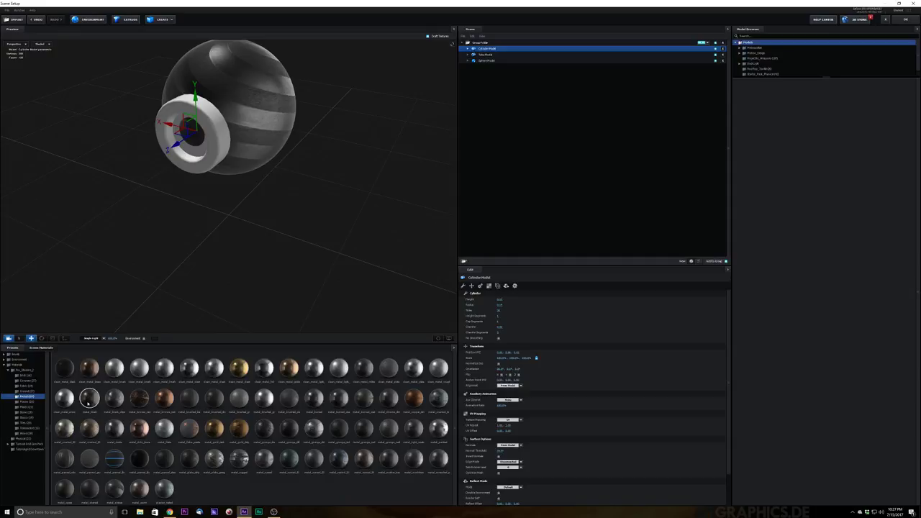
# - Apply a plain dark metal preset to the tube ring on the sphere's front
pyautogui.moveTo(87, 403); pyautogui.dragTo(218, 119)
pyautogui.moveTo(236, 222); pyautogui.dragTo(256, 201)
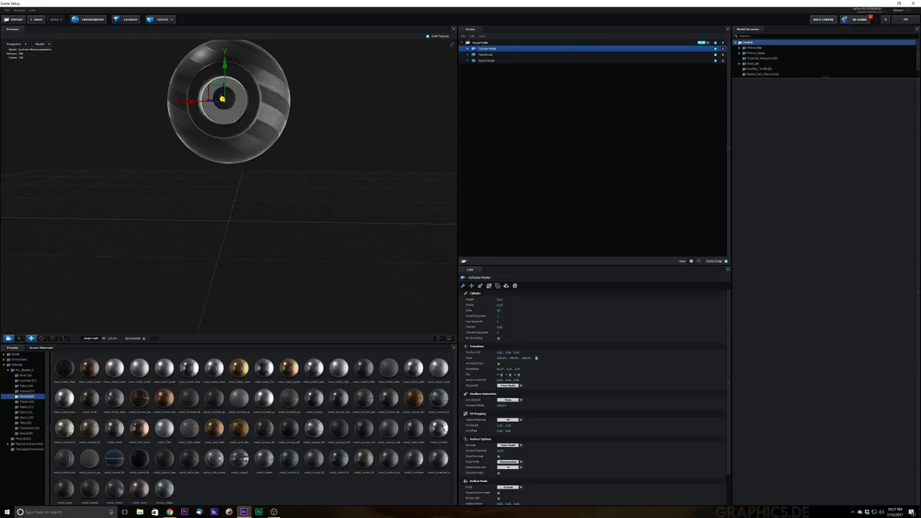
pyautogui.moveTo(304, 124)
pyautogui.mouseDown()
pyautogui.moveTo(325, 128)
pyautogui.moveTo(291, 125)
pyautogui.mouseUp()
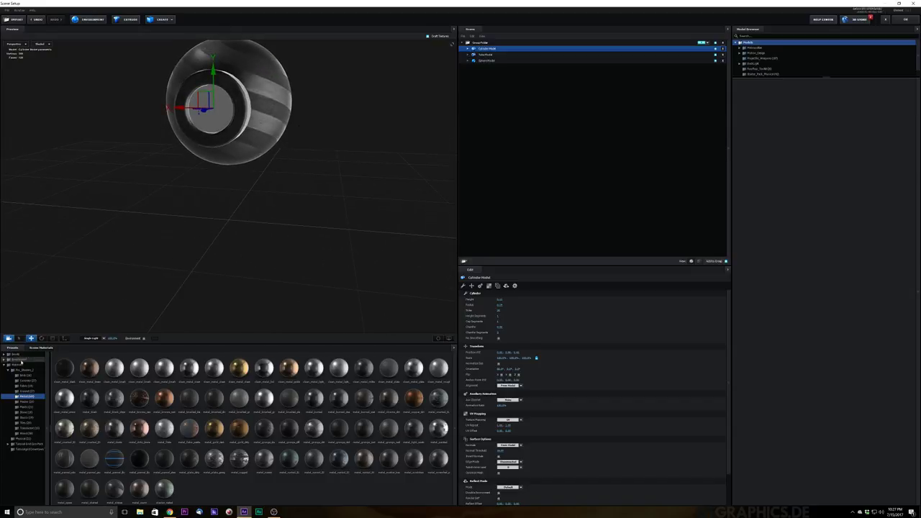
# - Apply the Bright_Light material from the Physical presets to the disc inside the front ring
pyautogui.click(18, 364)
pyautogui.click(24, 375)
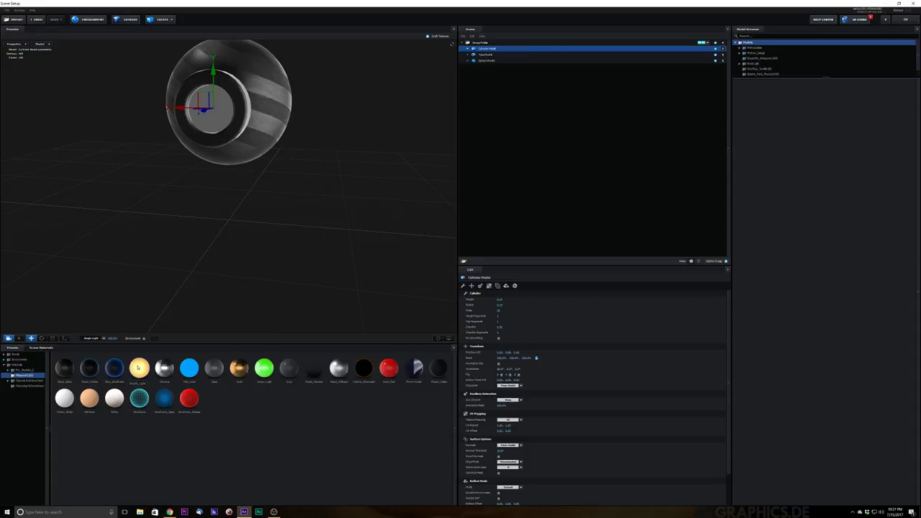
pyautogui.moveTo(141, 371); pyautogui.dragTo(215, 111)
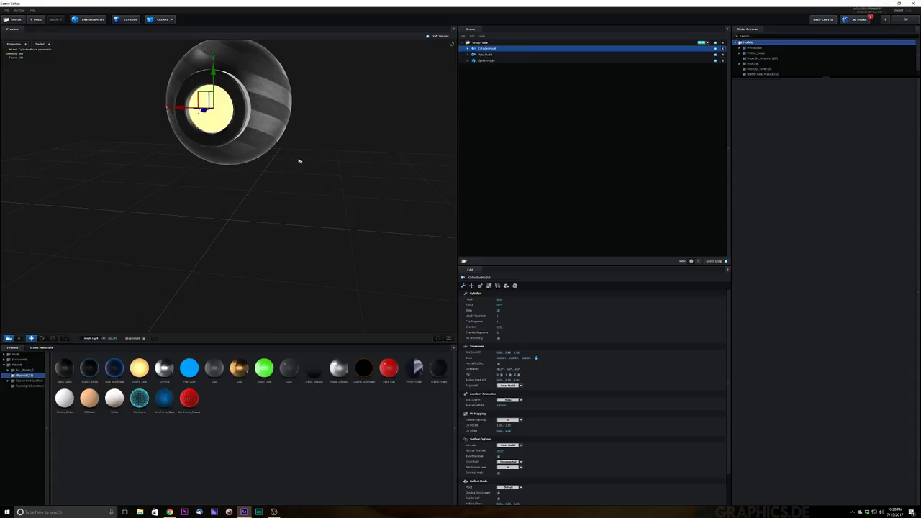
pyautogui.moveTo(299, 161); pyautogui.dragTo(290, 177)
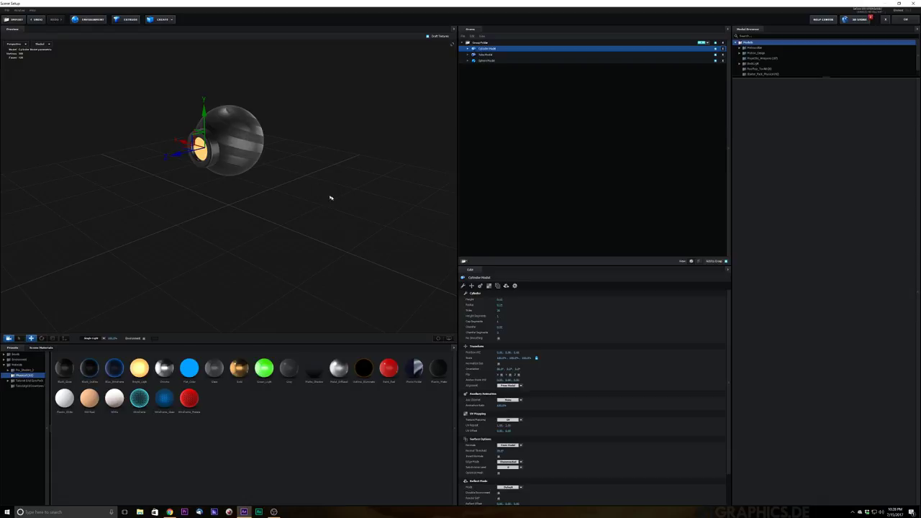
pyautogui.moveTo(336, 187); pyautogui.dragTo(173, 228)
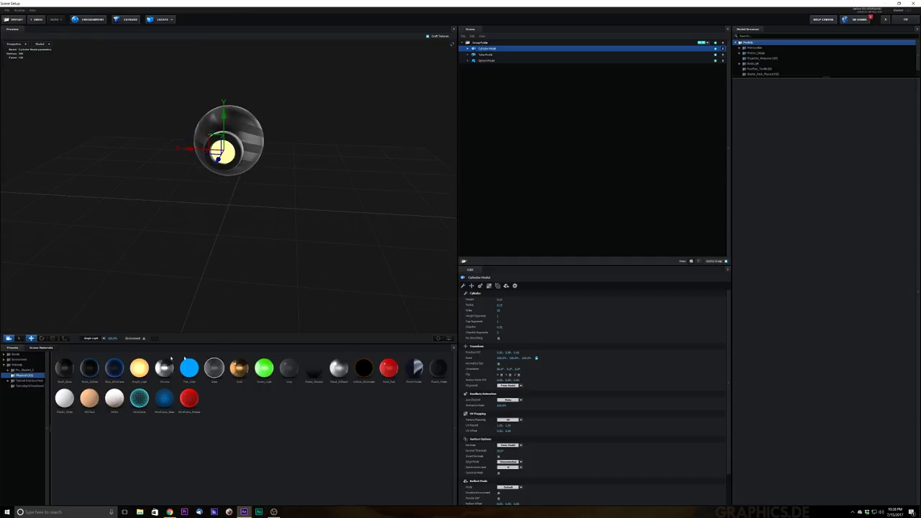
# - Add a second tube primitive and raise it above the center of the sphere
pyautogui.click(126, 19)
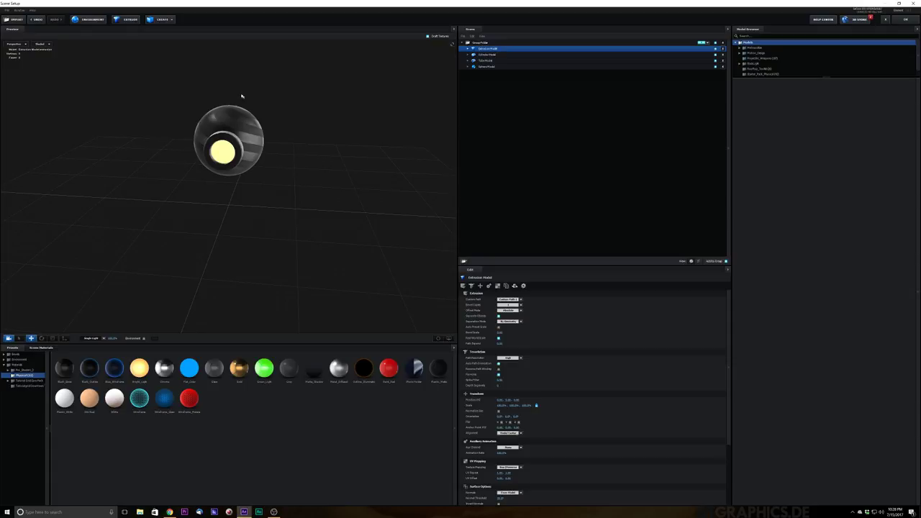
pyautogui.click(723, 49)
pyautogui.click(155, 20)
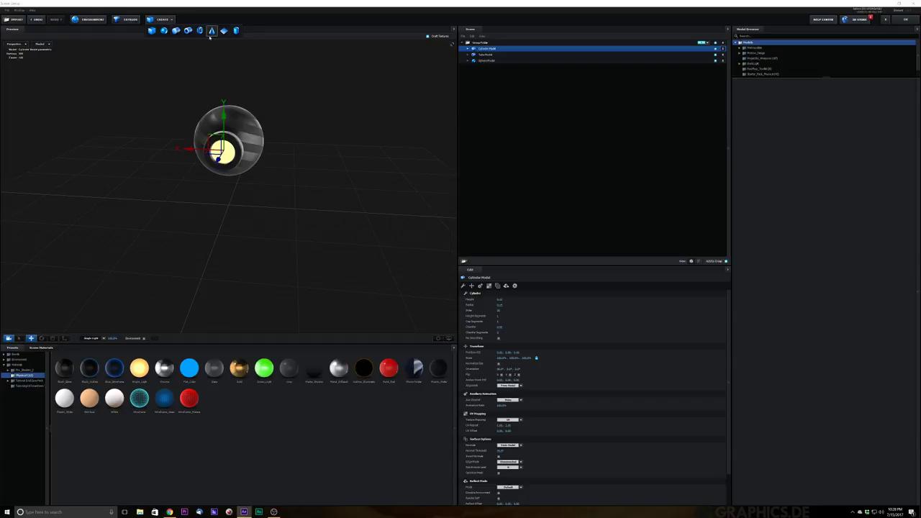
pyautogui.click(188, 31)
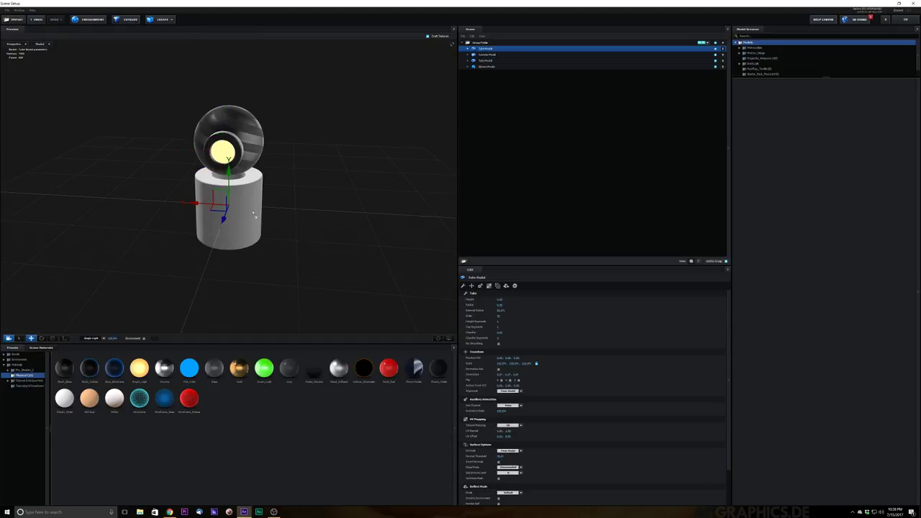
pyautogui.moveTo(230, 168); pyautogui.dragTo(237, 51)
pyautogui.moveTo(292, 107); pyautogui.dragTo(339, 111, button='middle')
pyautogui.moveTo(280, 107); pyautogui.dragTo(325, 124, button='middle')
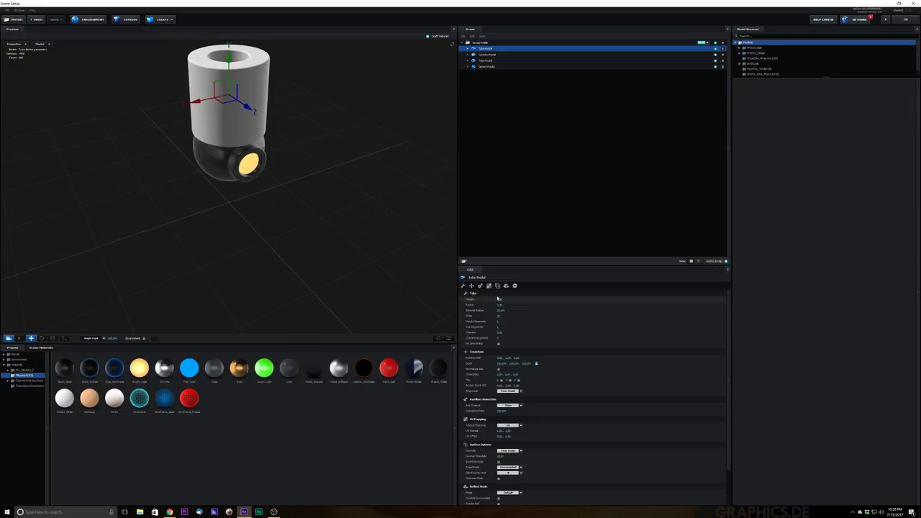
# - Shorten the new tube into a flat ring and adjust its edge chamfer and chamfer segments
pyautogui.moveTo(500, 299); pyautogui.dragTo(477, 298)
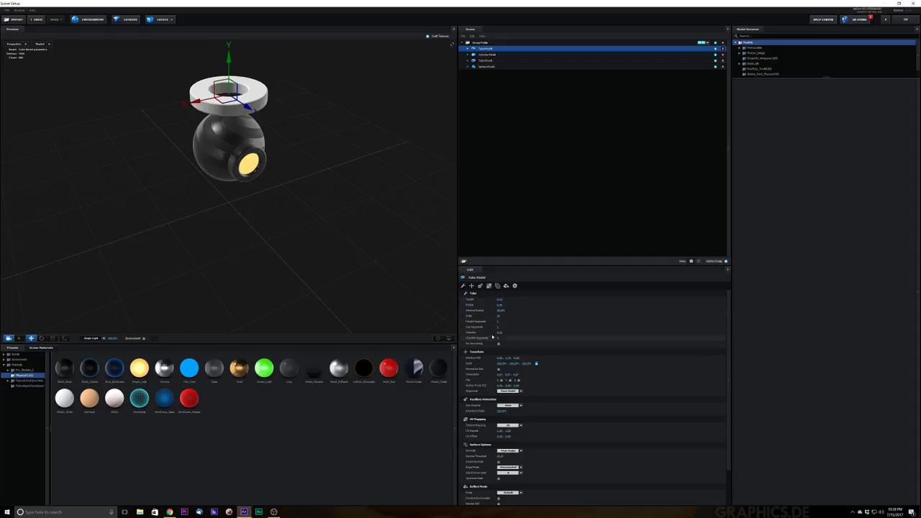
pyautogui.moveTo(498, 334); pyautogui.dragTo(481, 335)
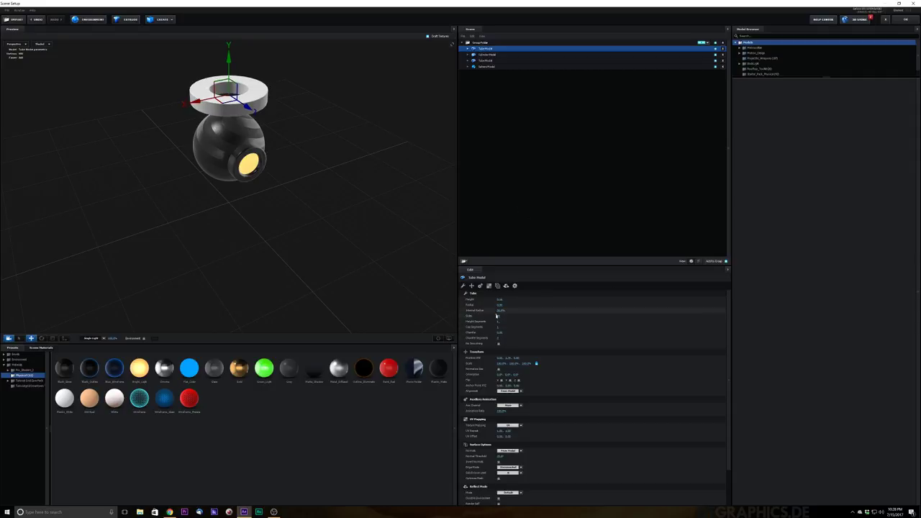
pyautogui.click(498, 332)
pyautogui.moveTo(500, 333); pyautogui.dragTo(500, 334)
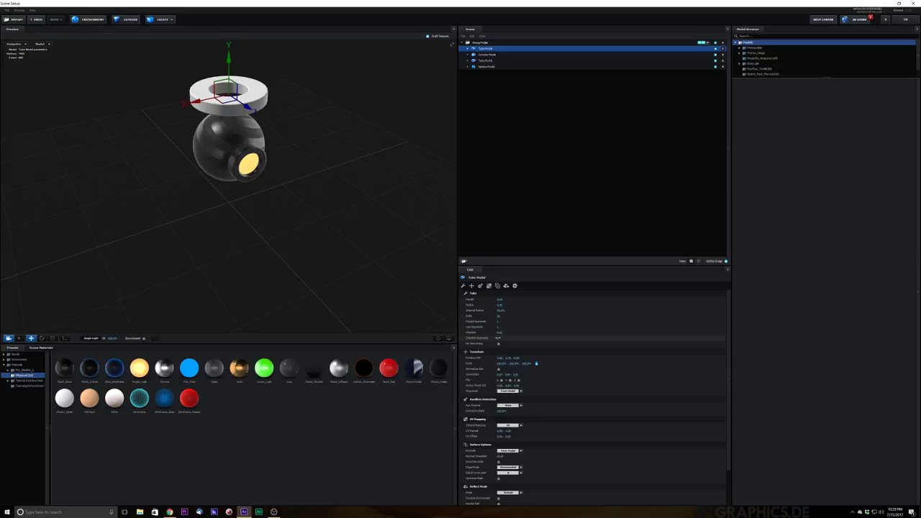
pyautogui.moveTo(283, 120)
pyautogui.mouseDown()
pyautogui.moveTo(282, 142)
pyautogui.moveTo(261, 125)
pyautogui.moveTo(265, 100)
pyautogui.moveTo(265, 117)
pyautogui.mouseUp()
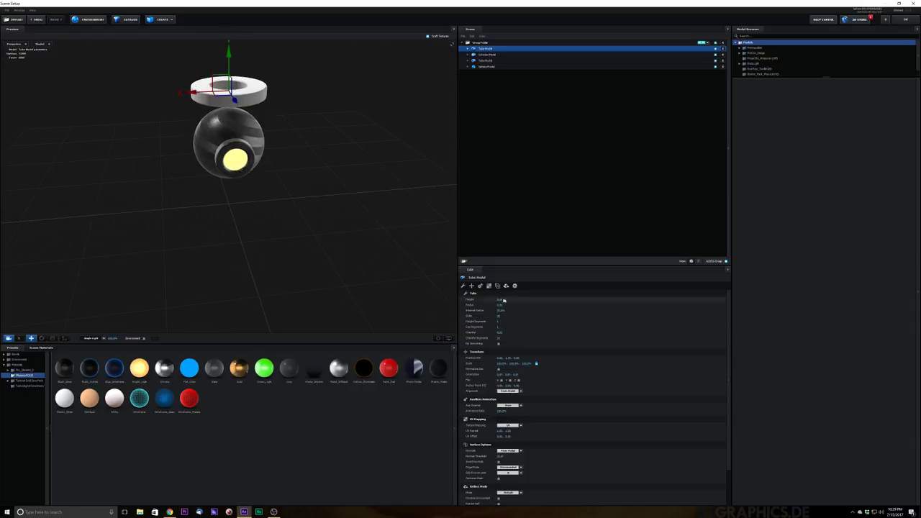
# - Reduce the ring's radius, lower it onto the sphere's top and enlarge its internal radius to thin the wall
pyautogui.moveTo(499, 305); pyautogui.dragTo(503, 300)
pyautogui.moveTo(229, 55); pyautogui.dragTo(232, 74)
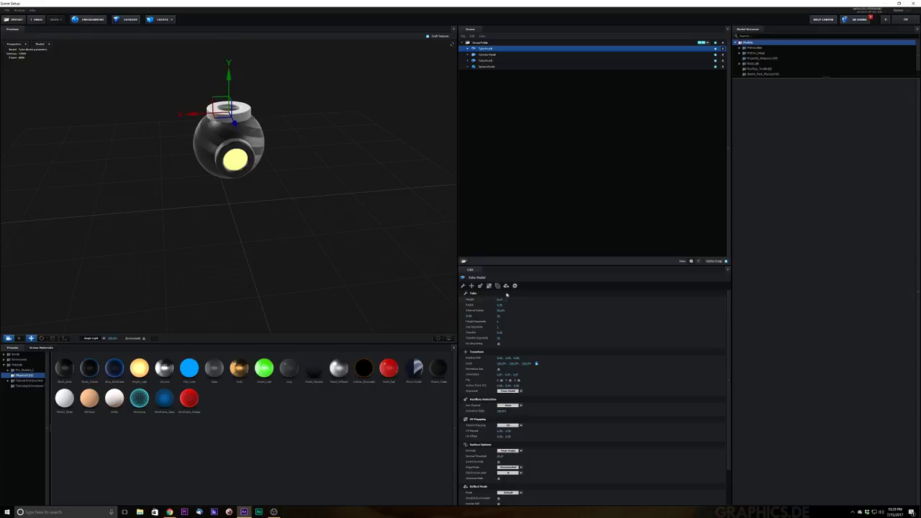
pyautogui.moveTo(500, 310); pyautogui.dragTo(494, 312)
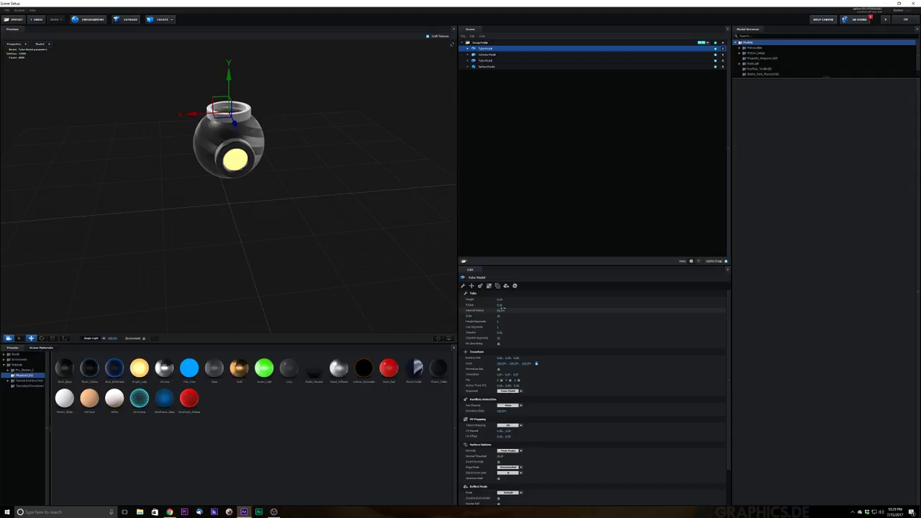
pyautogui.moveTo(310, 132); pyautogui.dragTo(139, 67)
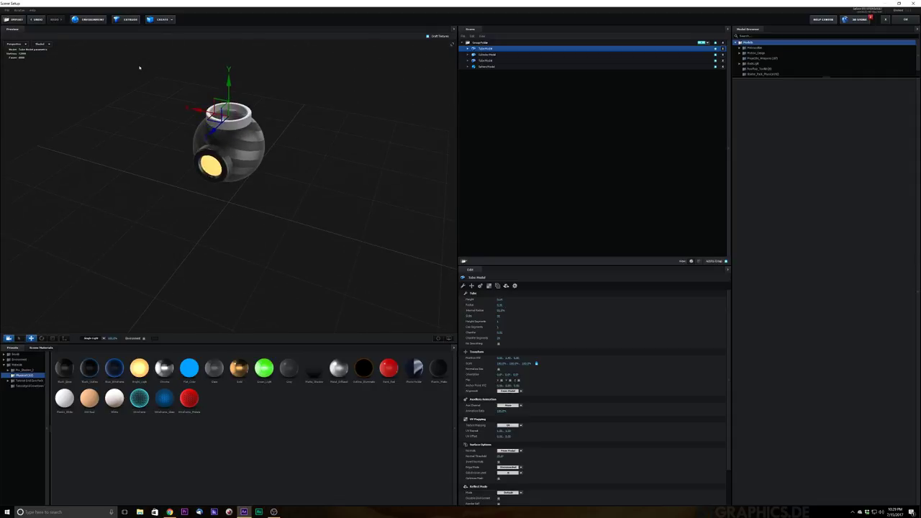
# - Add another cylinder primitive and raise it above the sphere
pyautogui.click(164, 19)
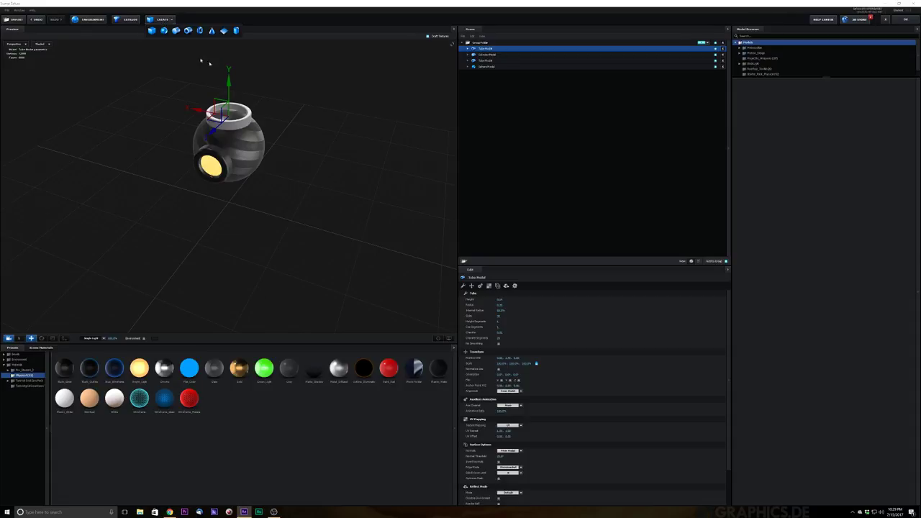
pyautogui.click(187, 30)
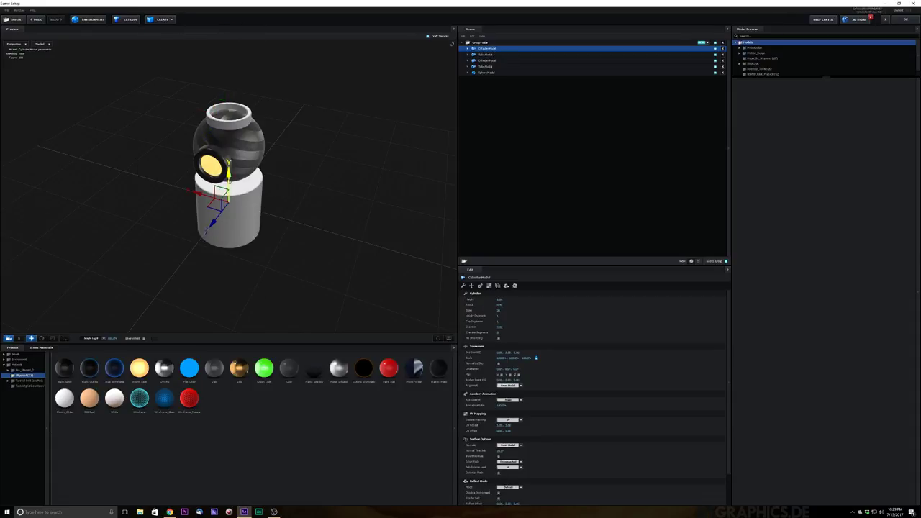
pyautogui.moveTo(230, 180); pyautogui.dragTo(230, 64)
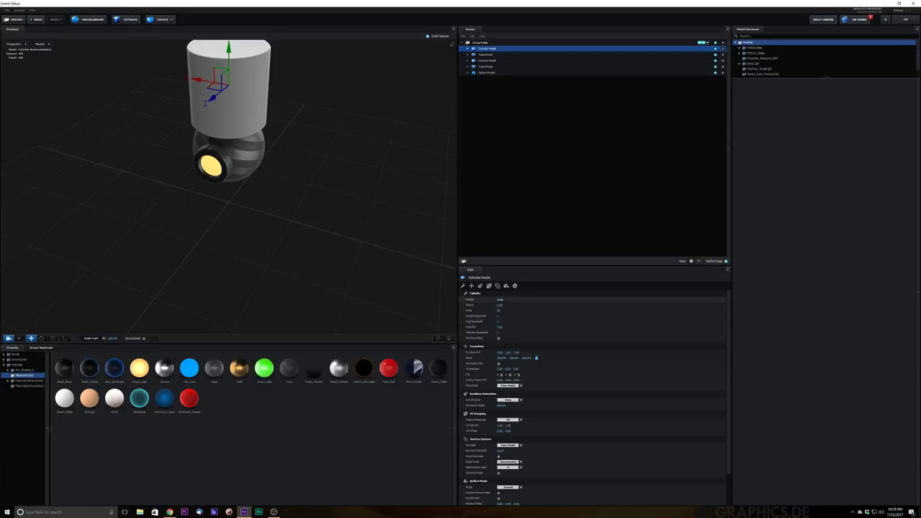
# - Reduce the new cylinder's height to a thin disc and lower it onto the ring on top of the sphere
pyautogui.moveTo(499, 299); pyautogui.dragTo(479, 299)
pyautogui.moveTo(355, 175); pyautogui.dragTo(298, 190)
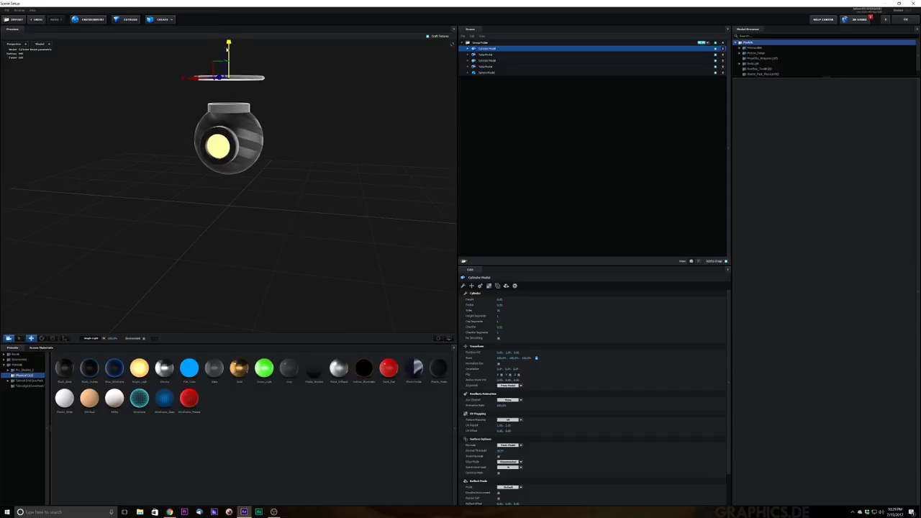
pyautogui.moveTo(228, 46); pyautogui.dragTo(227, 75)
pyautogui.moveTo(302, 126); pyautogui.dragTo(165, 79)
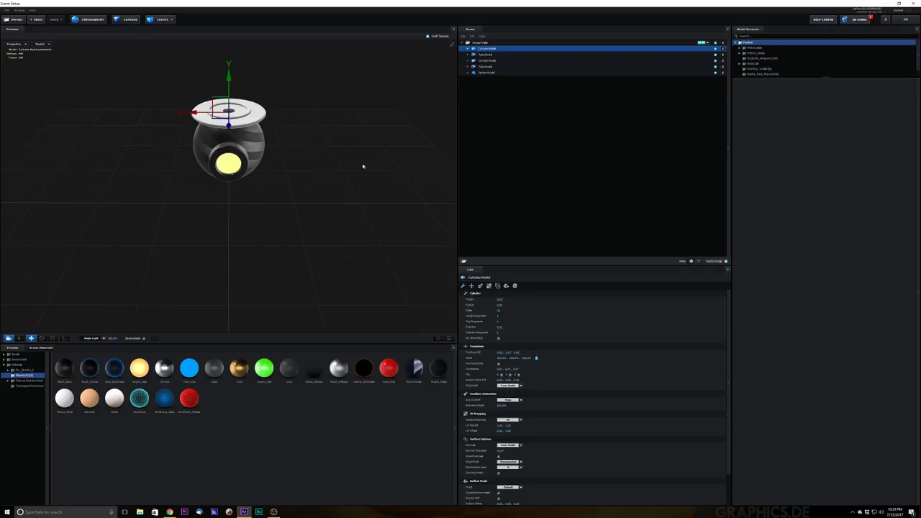
# - Reduce the disc's radius so it fits inside the ring on top of the sphere, and increase the ring's height slightly
pyautogui.moveTo(363, 166); pyautogui.dragTo(295, 146, button='middle')
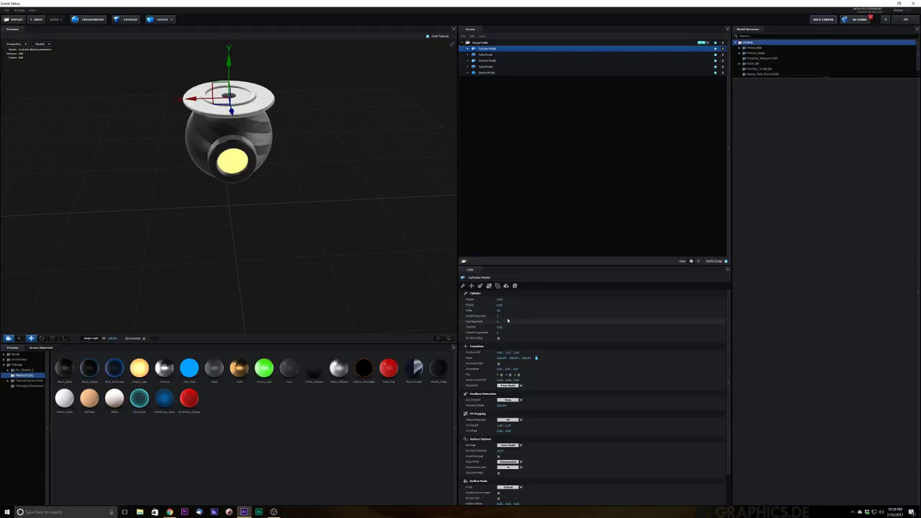
pyautogui.moveTo(501, 305); pyautogui.dragTo(494, 307)
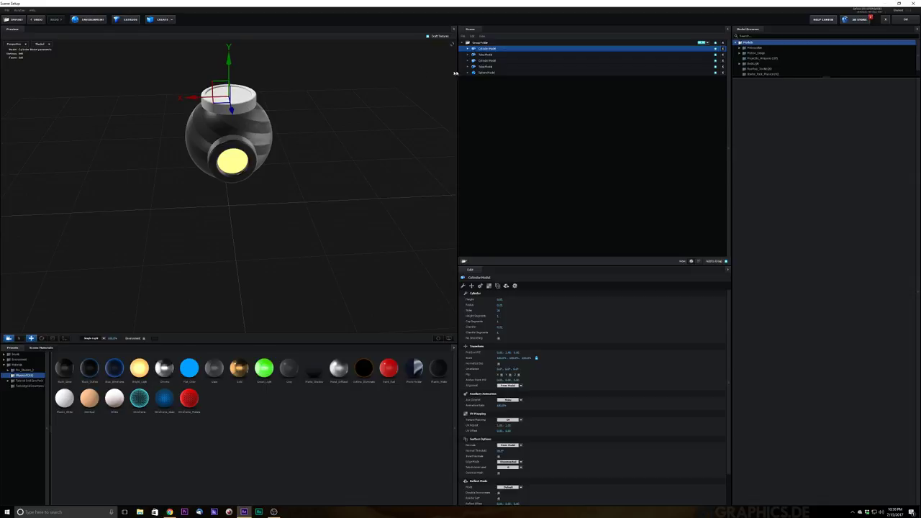
pyautogui.click(496, 55)
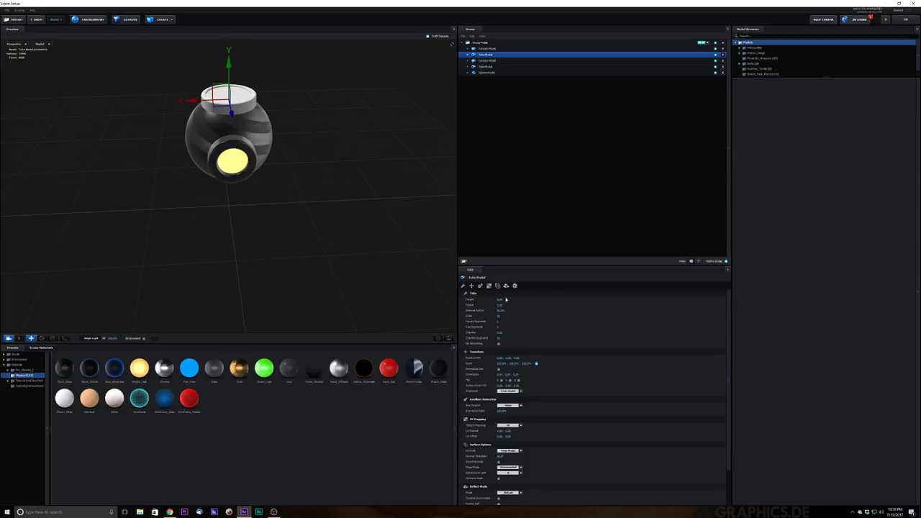
pyautogui.moveTo(500, 299); pyautogui.dragTo(503, 300)
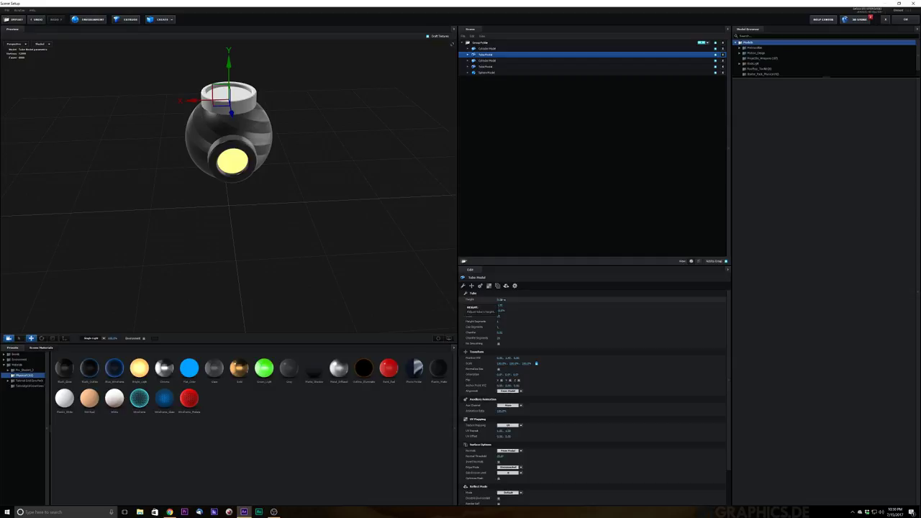
pyautogui.moveTo(309, 78); pyautogui.dragTo(317, 116)
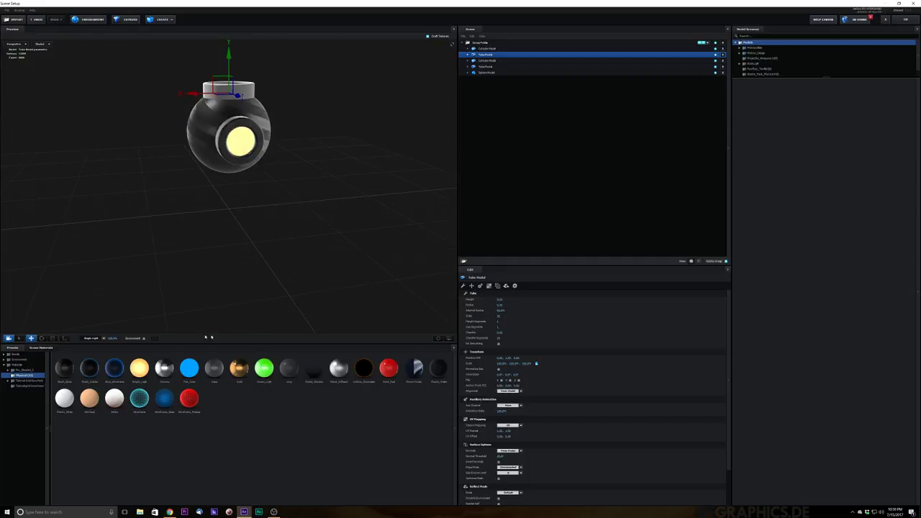
# - Apply metal materials from the Pro_Shaders_2 Metal presets to the ring and the disc inside it
pyautogui.click(21, 370)
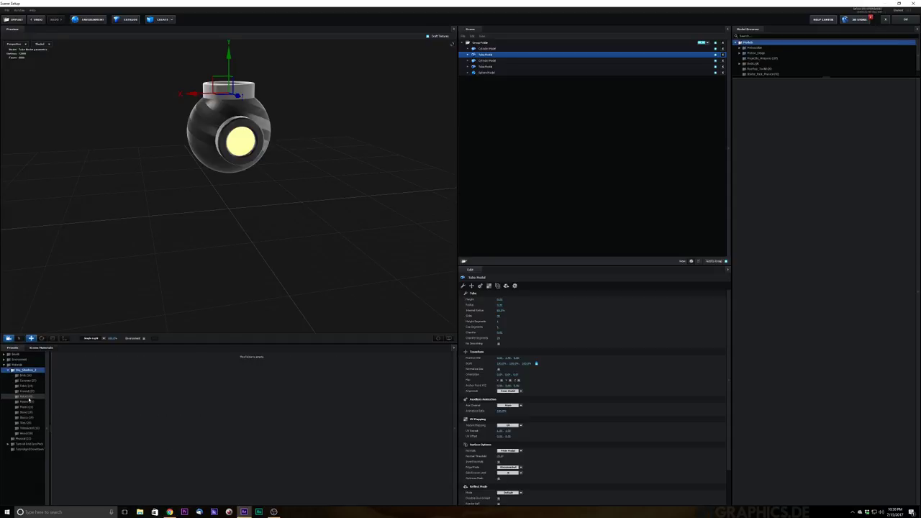
pyautogui.click(27, 396)
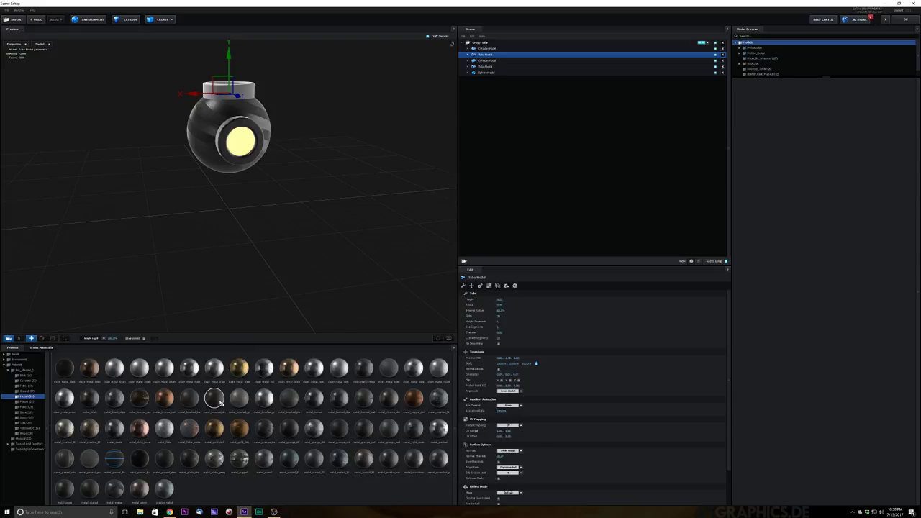
pyautogui.moveTo(213, 400); pyautogui.dragTo(240, 85)
pyautogui.moveTo(347, 107); pyautogui.dragTo(292, 128)
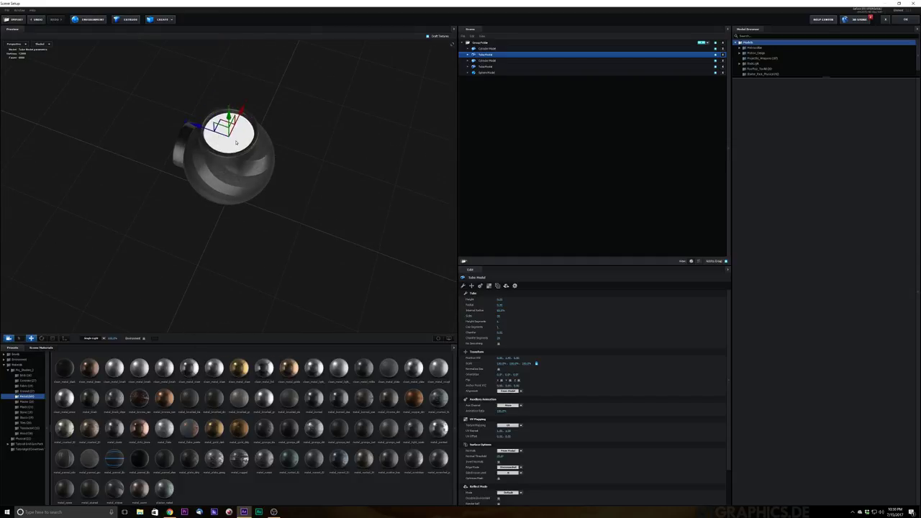
pyautogui.moveTo(337, 248); pyautogui.dragTo(210, 162)
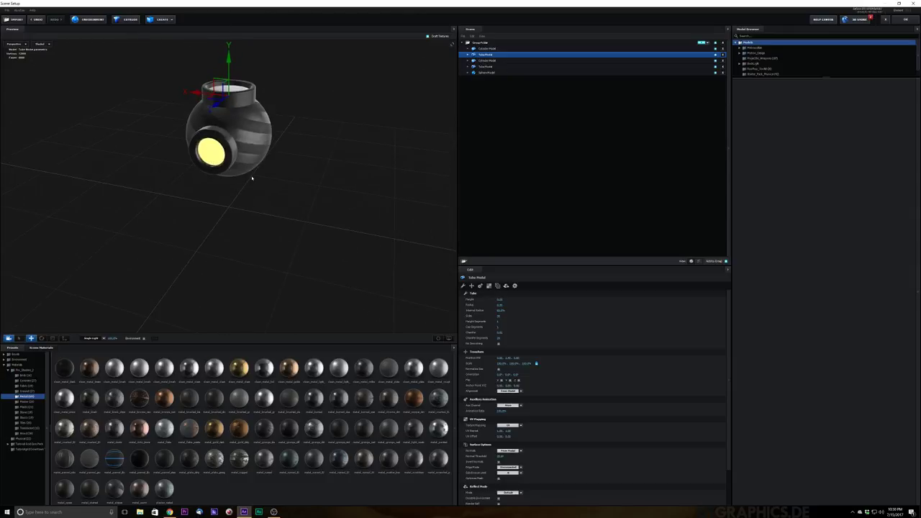
pyautogui.moveTo(310, 151); pyautogui.dragTo(323, 185)
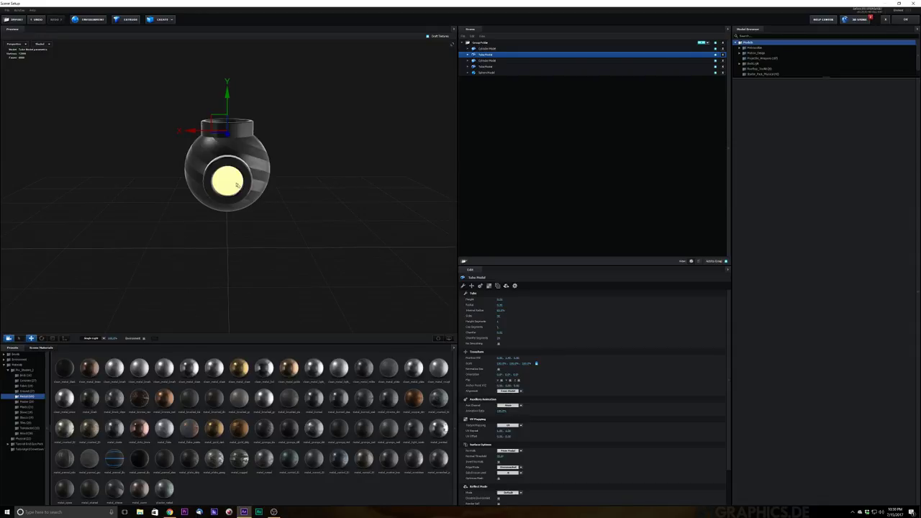
pyautogui.moveTo(237, 184); pyautogui.dragTo(336, 120)
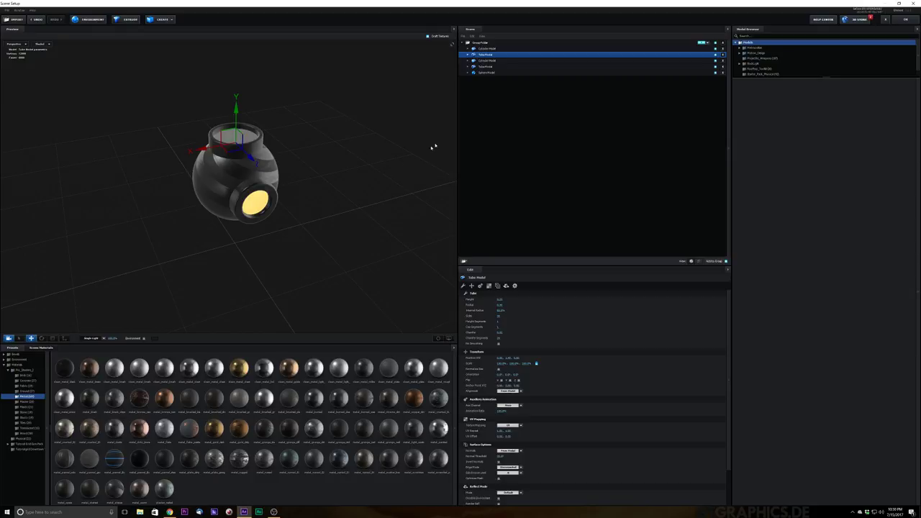
pyautogui.moveTo(433, 146); pyautogui.dragTo(292, 58)
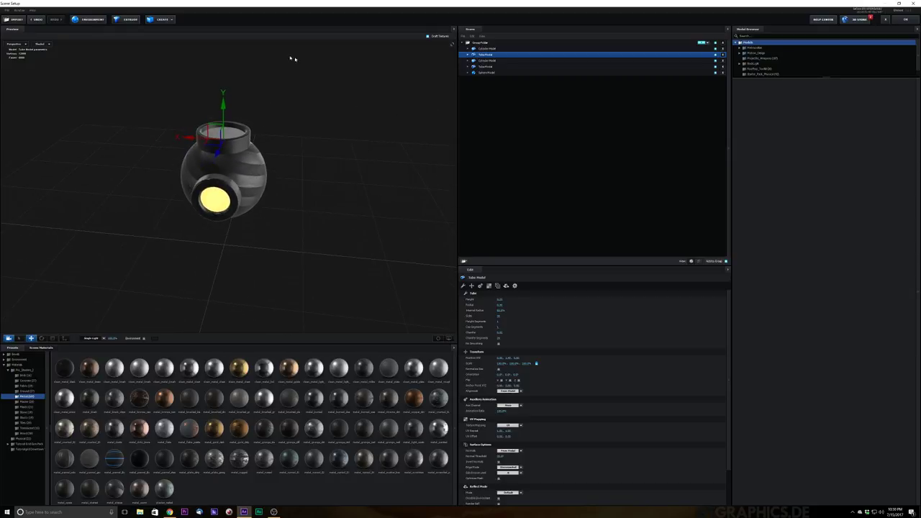
# - Create a new cylinder primitive and raise it above the ring on the sphere's top
pyautogui.click(156, 21)
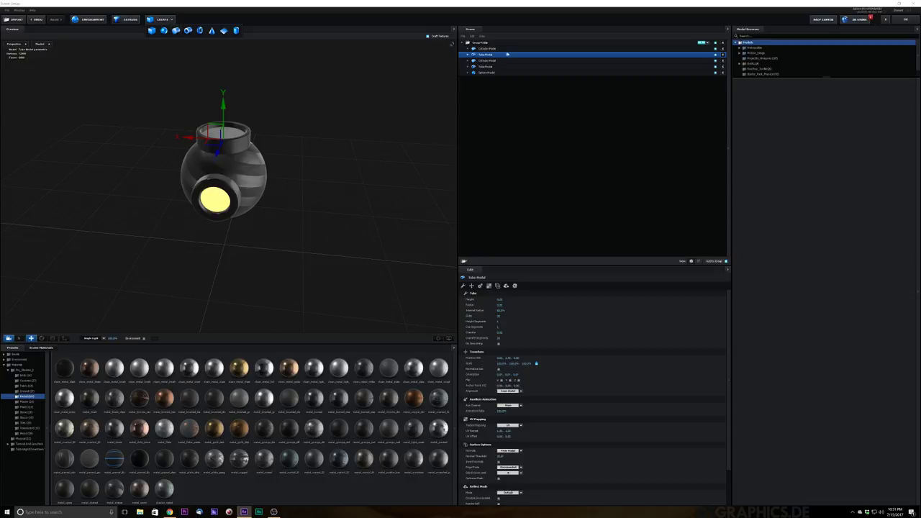
pyautogui.click(498, 49)
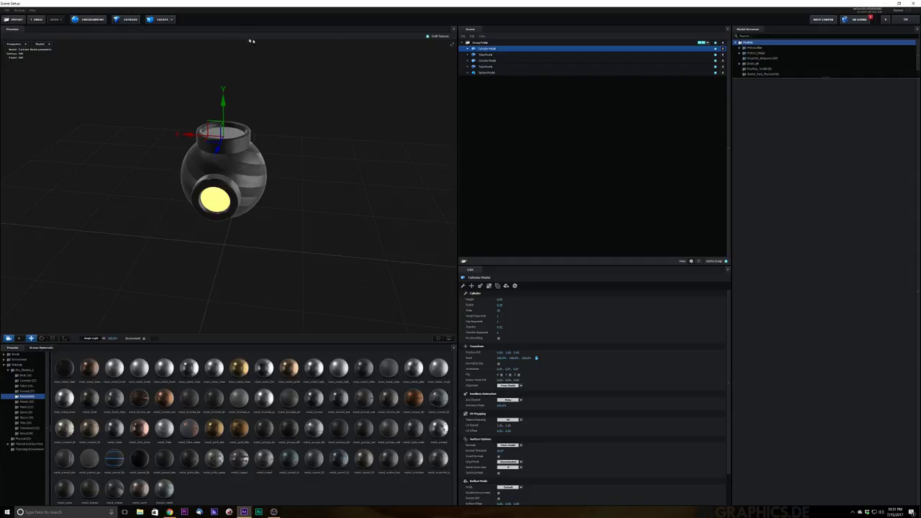
pyautogui.click(164, 21)
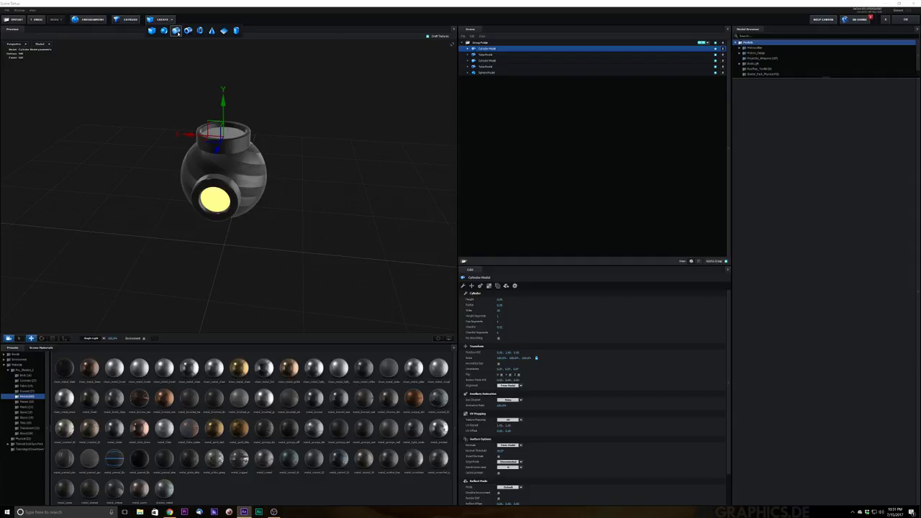
pyautogui.click(176, 31)
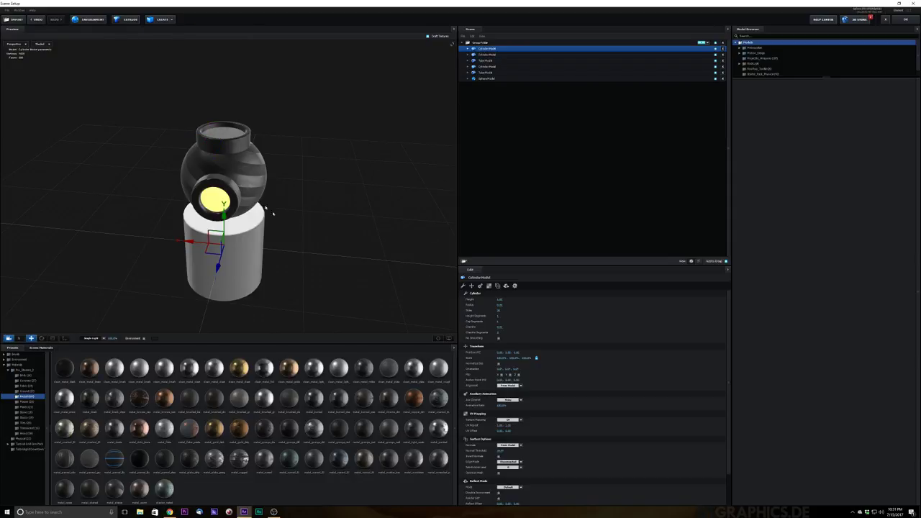
pyautogui.moveTo(213, 226); pyautogui.dragTo(214, 88)
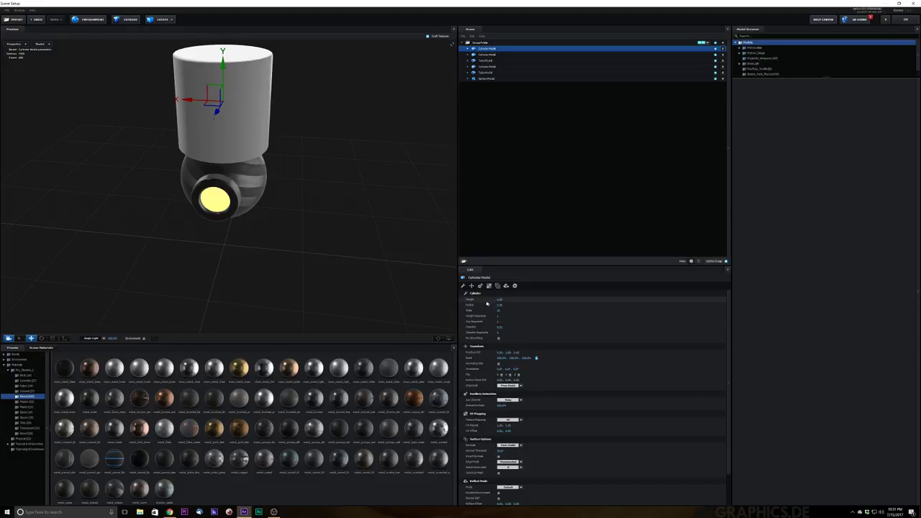
# - Reduce the new cylinder's radius to a thin rod, raise it slightly and adjust its edge chamfer
pyautogui.moveTo(499, 305); pyautogui.dragTo(481, 310)
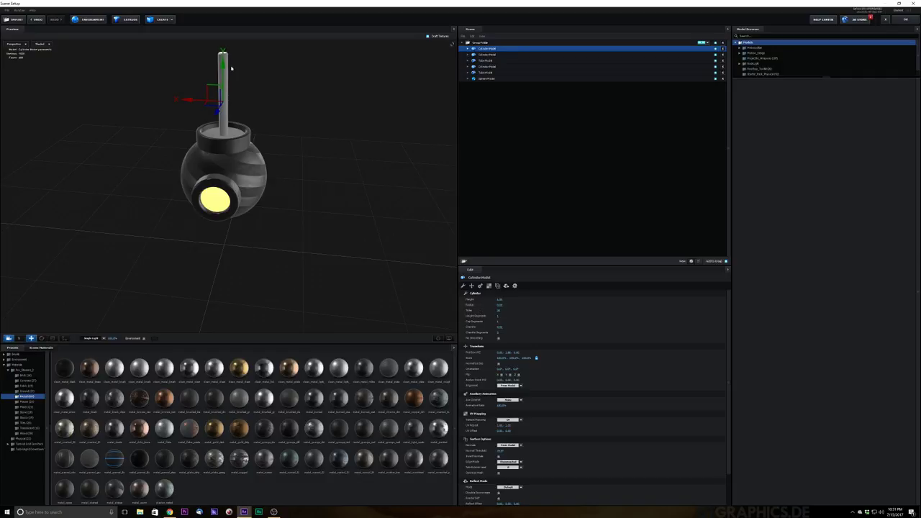
pyautogui.moveTo(223, 68); pyautogui.dragTo(223, 54)
pyautogui.moveTo(294, 61); pyautogui.dragTo(285, 69)
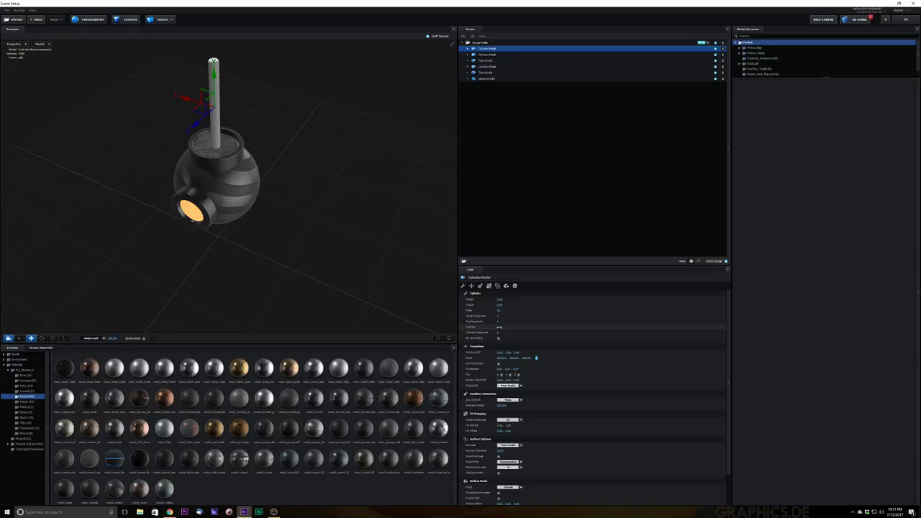
pyautogui.moveTo(274, 103); pyautogui.dragTo(307, 139)
pyautogui.moveTo(264, 82); pyautogui.dragTo(292, 143)
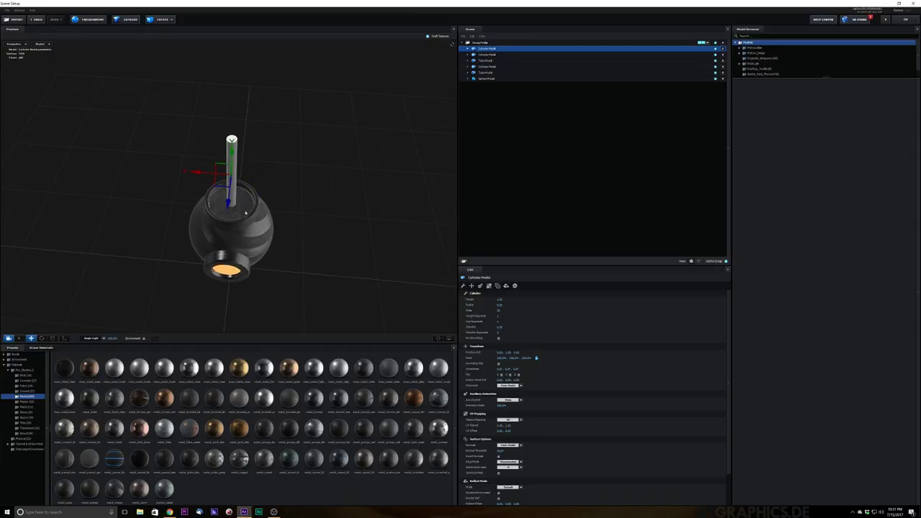
# - Increase the rod's height and move it up so its lower end stands on the disc inside the ring
pyautogui.moveTo(320, 210)
pyautogui.mouseDown()
pyautogui.moveTo(307, 183)
pyautogui.moveTo(320, 201)
pyautogui.mouseUp()
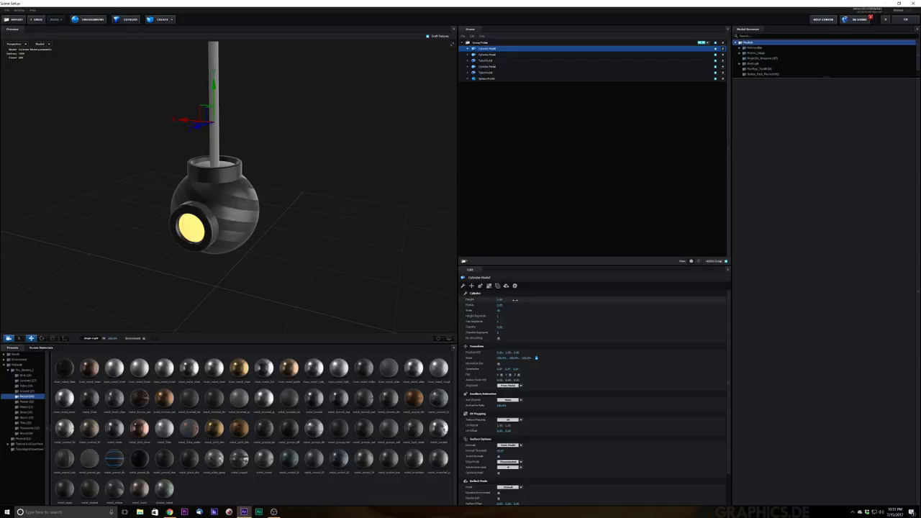
pyautogui.moveTo(321, 139); pyautogui.dragTo(348, 201)
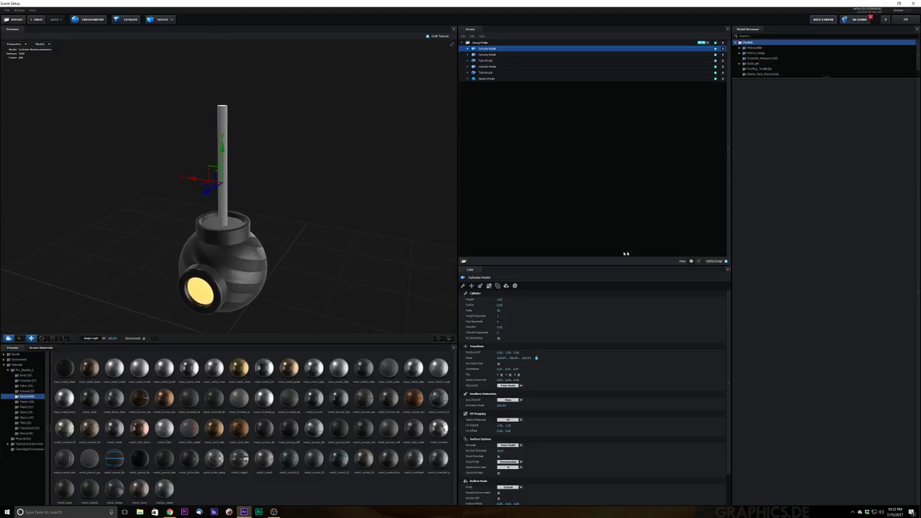
pyautogui.hotkey('alt', 'Tab')
pyautogui.moveTo(225, 150); pyautogui.dragTo(222, 118)
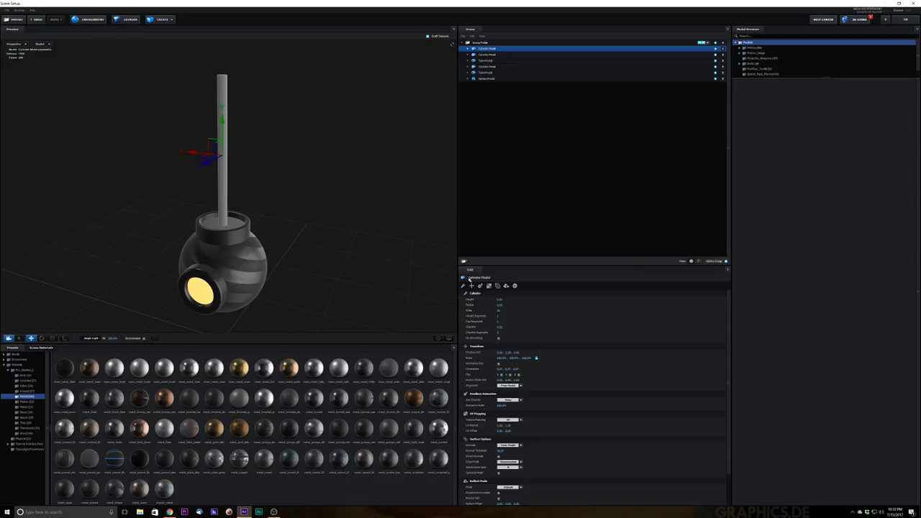
pyautogui.moveTo(278, 195)
pyautogui.mouseDown()
pyautogui.moveTo(298, 187)
pyautogui.moveTo(284, 188)
pyautogui.mouseUp()
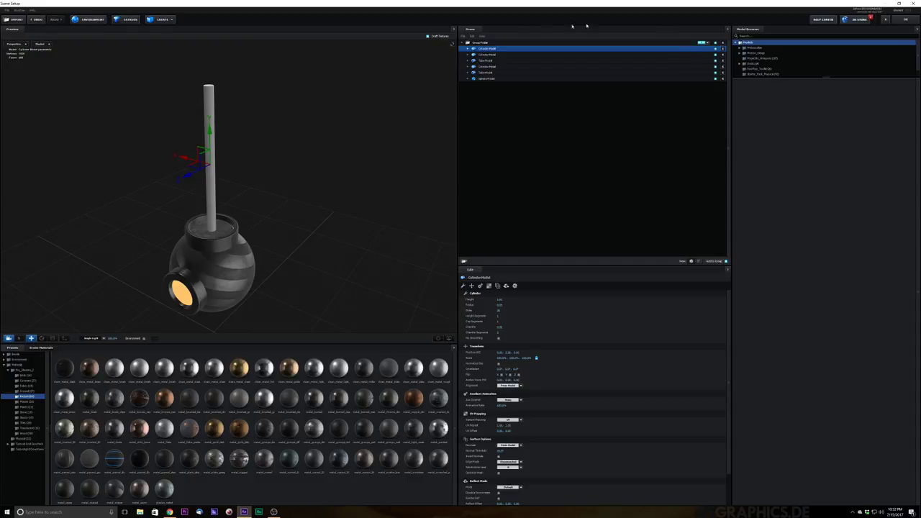
# - Add another cylinder, flatten it into a thin disc and place it on the upper end of the rod
pyautogui.click(159, 20)
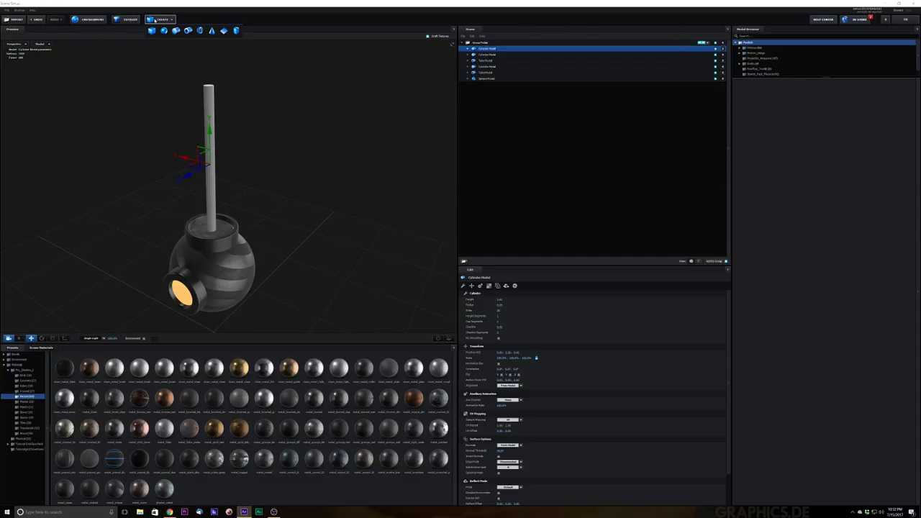
pyautogui.click(182, 31)
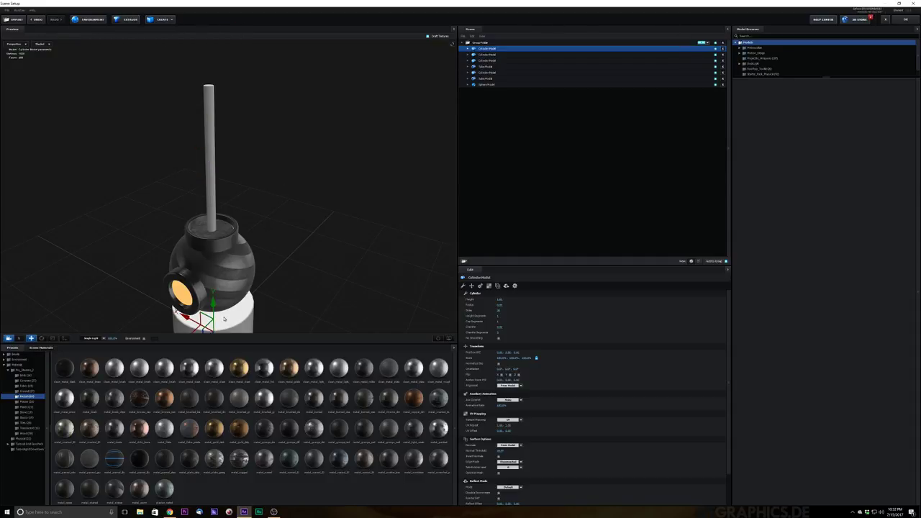
pyautogui.moveTo(213, 306); pyautogui.dragTo(208, 79)
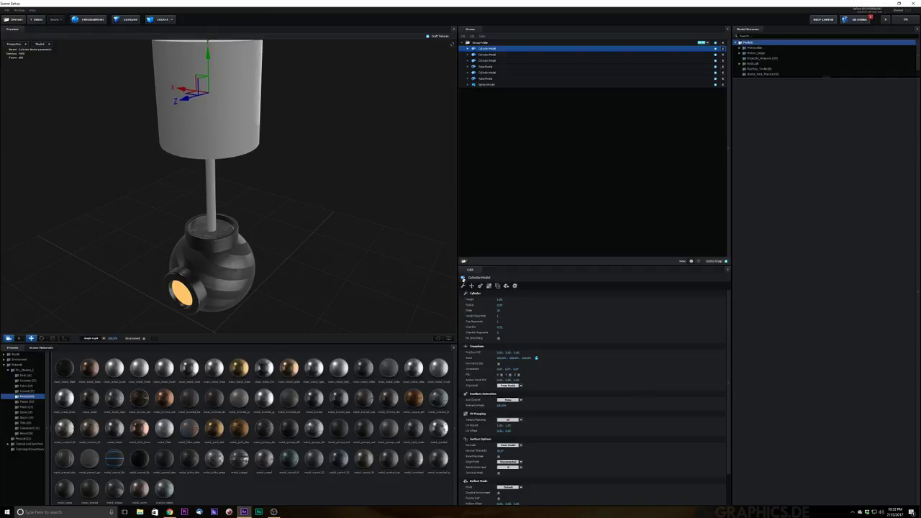
pyautogui.moveTo(492, 303); pyautogui.dragTo(477, 304)
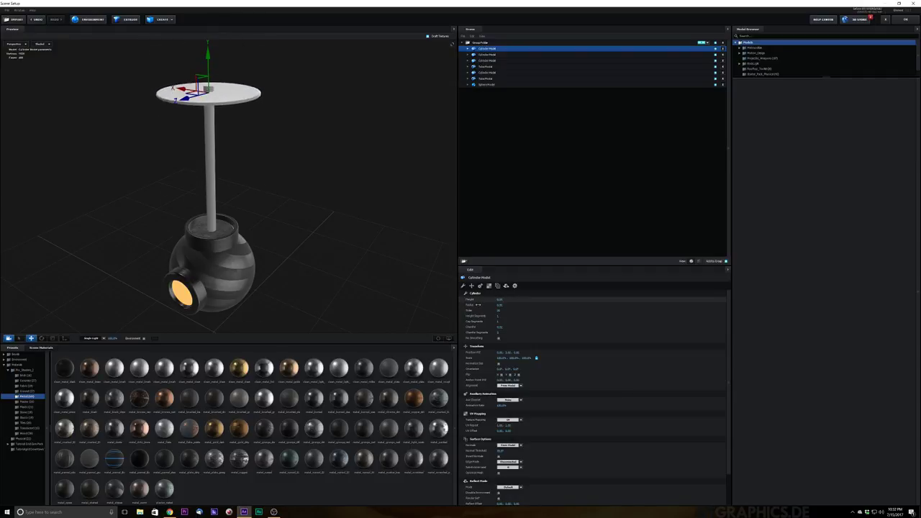
pyautogui.moveTo(290, 187); pyautogui.dragTo(306, 147)
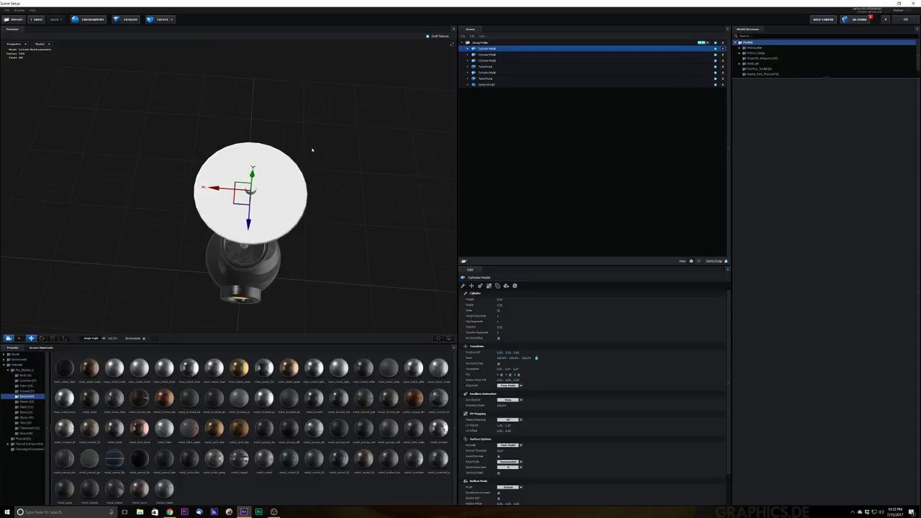
pyautogui.moveTo(355, 204); pyautogui.dragTo(286, 141)
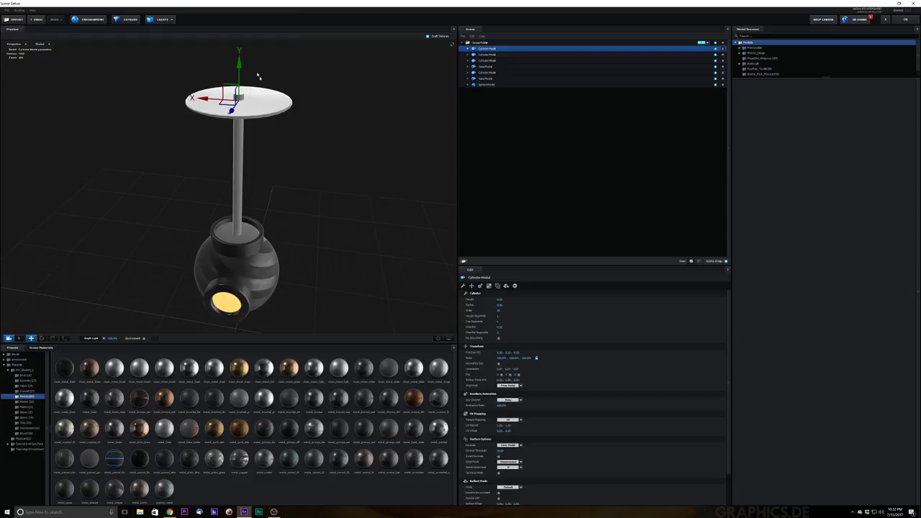
pyautogui.moveTo(239, 64); pyautogui.dragTo(239, 57)
# - Refine the disc on the rod by reducing its chamfer, increasing its sides and shrinking its radius
pyautogui.moveTo(267, 111); pyautogui.dragTo(287, 141)
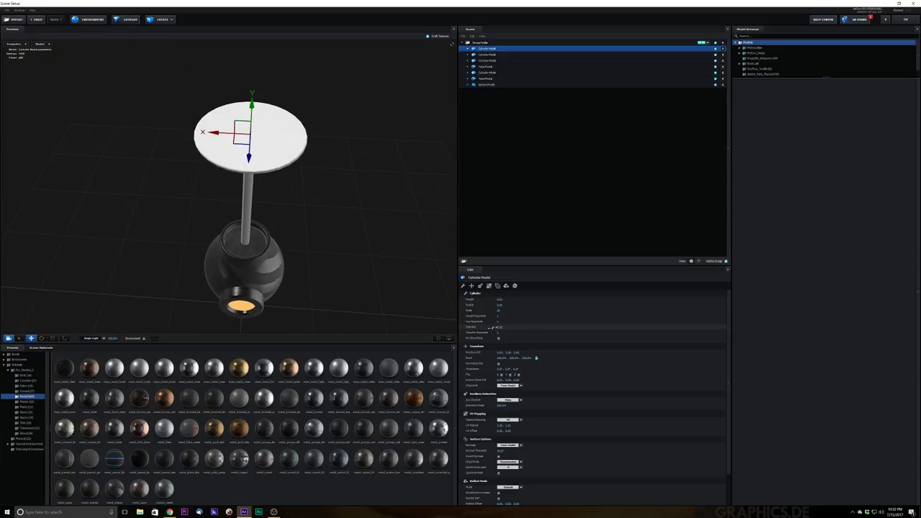
pyautogui.moveTo(492, 327); pyautogui.dragTo(486, 327)
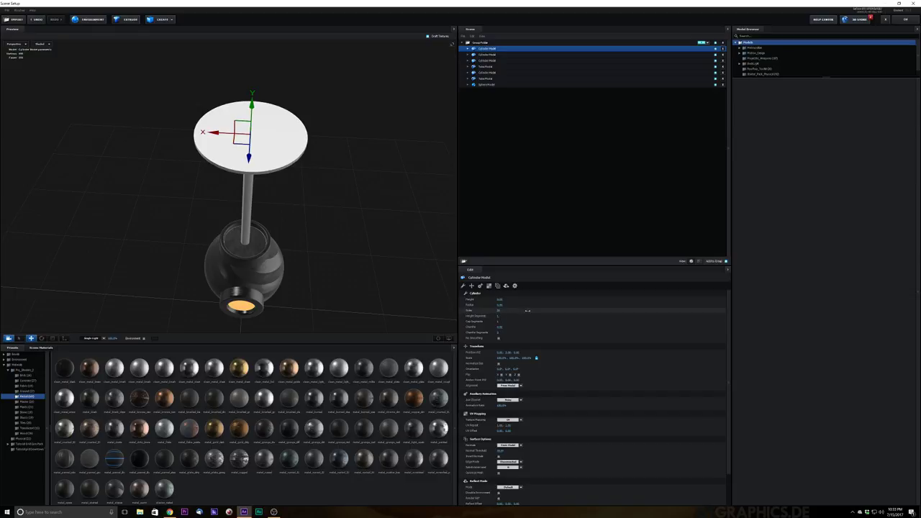
pyautogui.moveTo(310, 154); pyautogui.dragTo(338, 161)
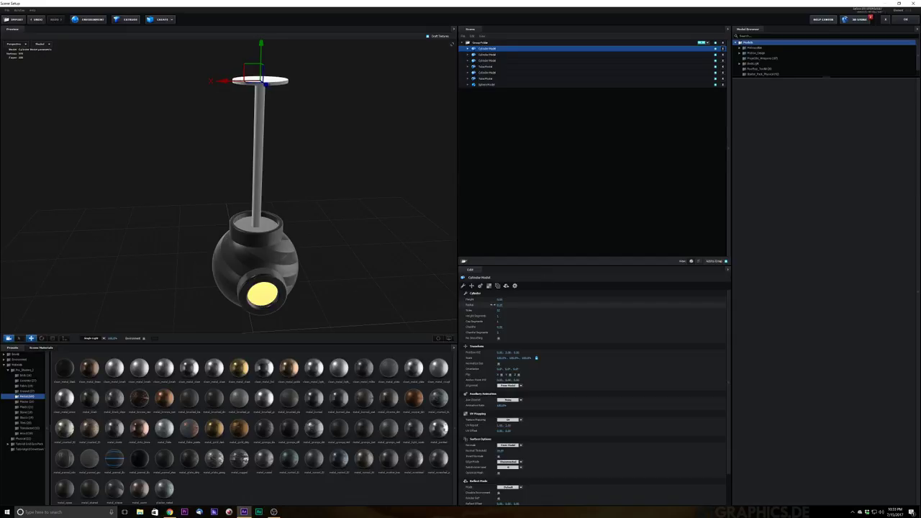
# - Apply a dark metal material from the Metal presets to the rod
pyautogui.moveTo(304, 88)
pyautogui.mouseDown()
pyautogui.moveTo(271, 120)
pyautogui.moveTo(313, 94)
pyautogui.mouseUp()
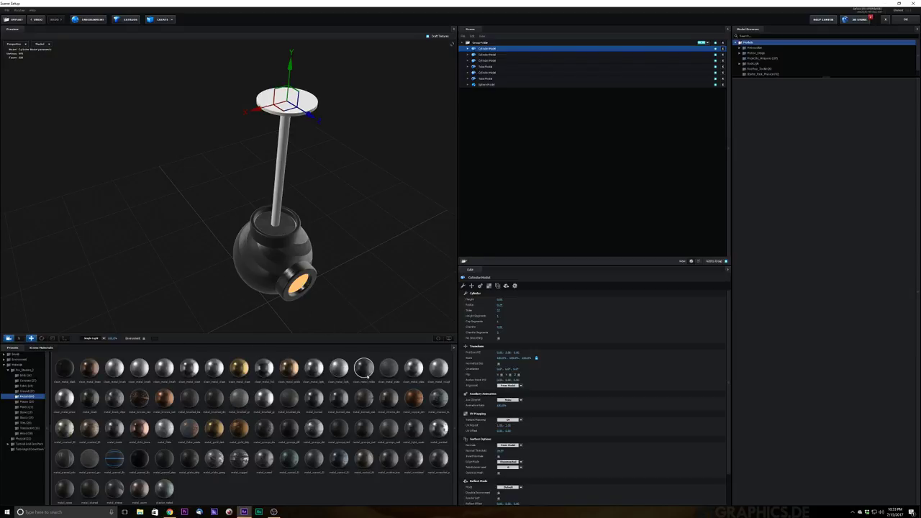
pyautogui.moveTo(372, 382); pyautogui.dragTo(282, 144)
pyautogui.moveTo(358, 205); pyautogui.dragTo(378, 222)
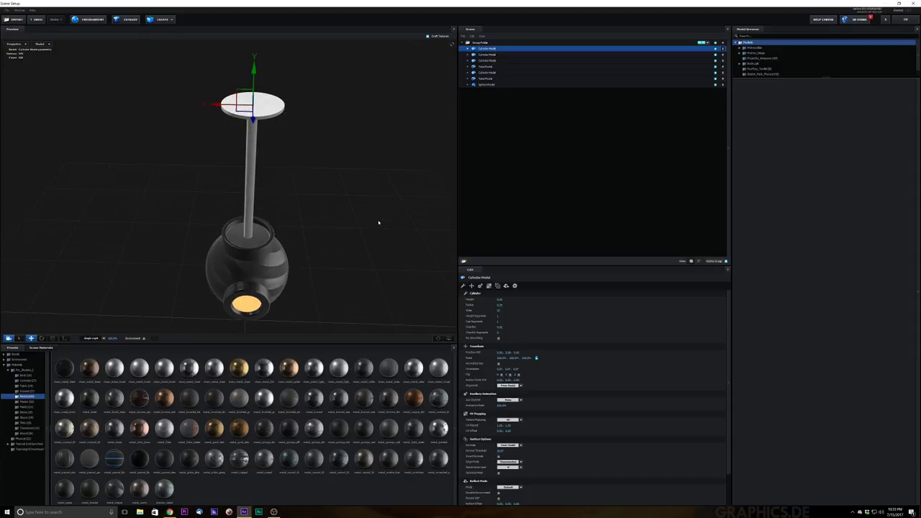
# - Apply clean metal presets from the Metal category to the rod and the disc on its upper end, and accept the scene
pyautogui.moveTo(364, 368); pyautogui.dragTo(254, 153)
pyautogui.moveTo(360, 204); pyautogui.dragTo(204, 162)
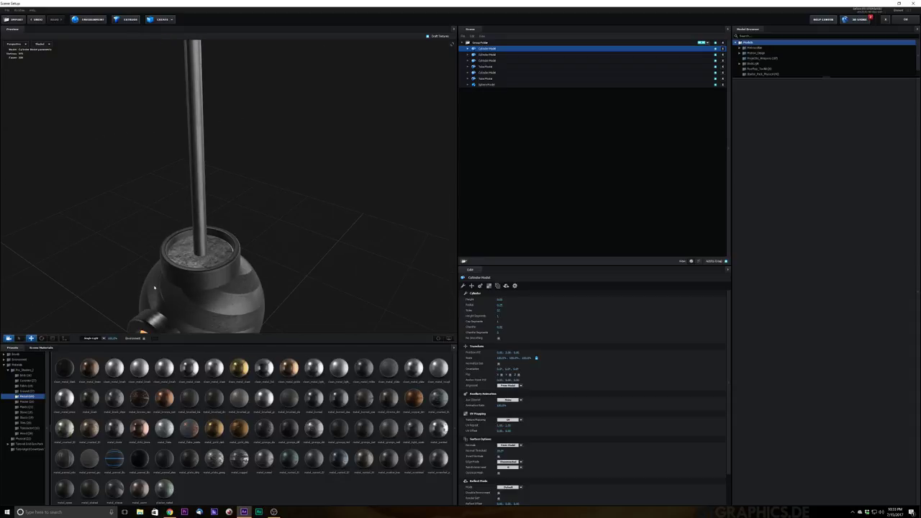
pyautogui.moveTo(139, 369); pyautogui.dragTo(194, 193)
pyautogui.moveTo(316, 221); pyautogui.dragTo(288, 159)
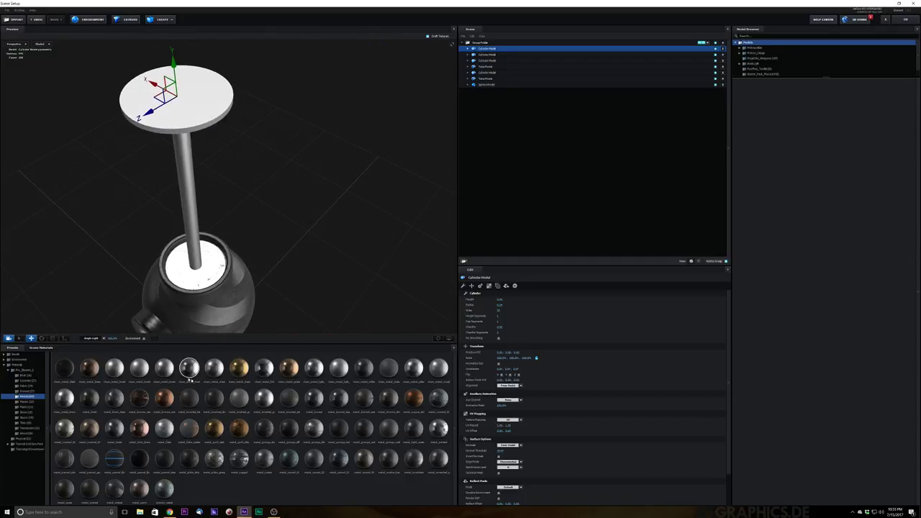
pyautogui.moveTo(190, 369); pyautogui.dragTo(187, 96)
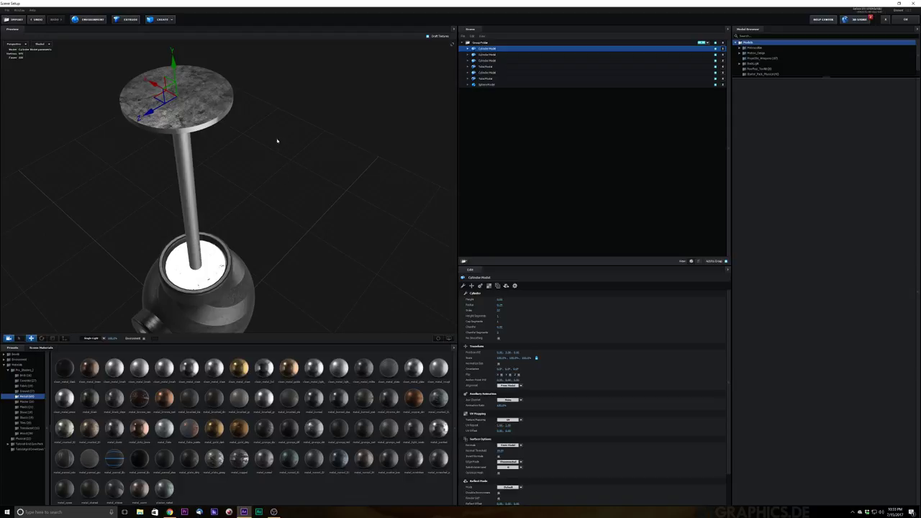
pyautogui.moveTo(278, 139)
pyautogui.mouseDown()
pyautogui.moveTo(281, 151)
pyautogui.moveTo(276, 142)
pyautogui.mouseUp()
pyautogui.moveTo(164, 368); pyautogui.dragTo(169, 218)
pyautogui.moveTo(319, 253); pyautogui.dragTo(102, 237)
pyautogui.scroll(-3, 298, 195)
pyautogui.moveTo(298, 195); pyautogui.dragTo(309, 198, button='middle')
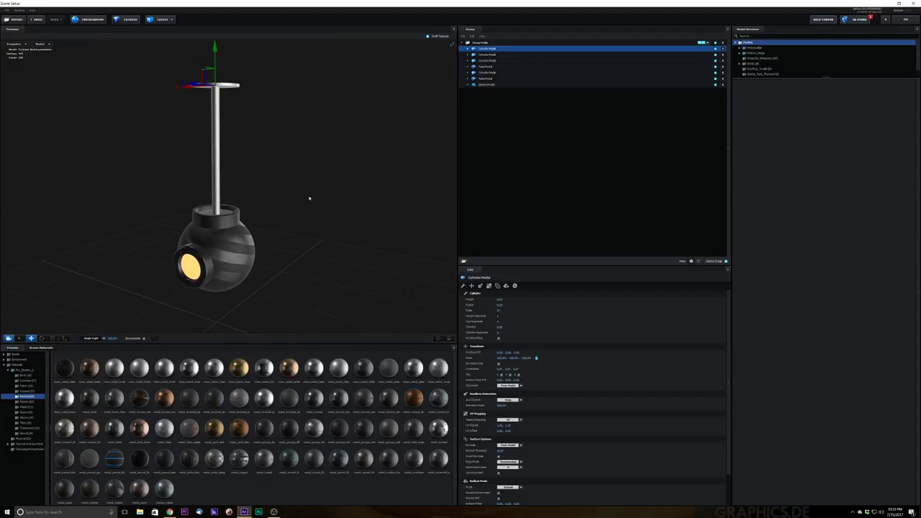
pyautogui.click(905, 20)
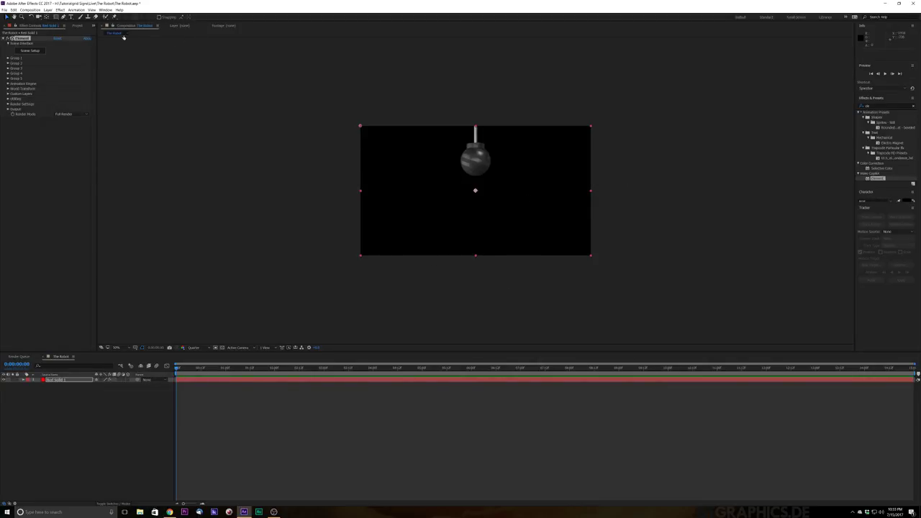
# - Create a new white solid layer in the composition
pyautogui.click(48, 9)
pyautogui.moveTo(58, 15)
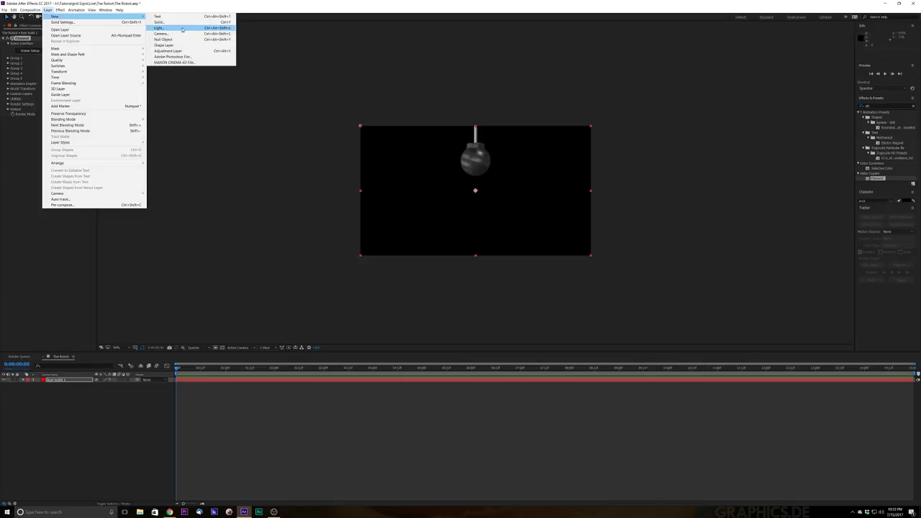
pyautogui.click(159, 21)
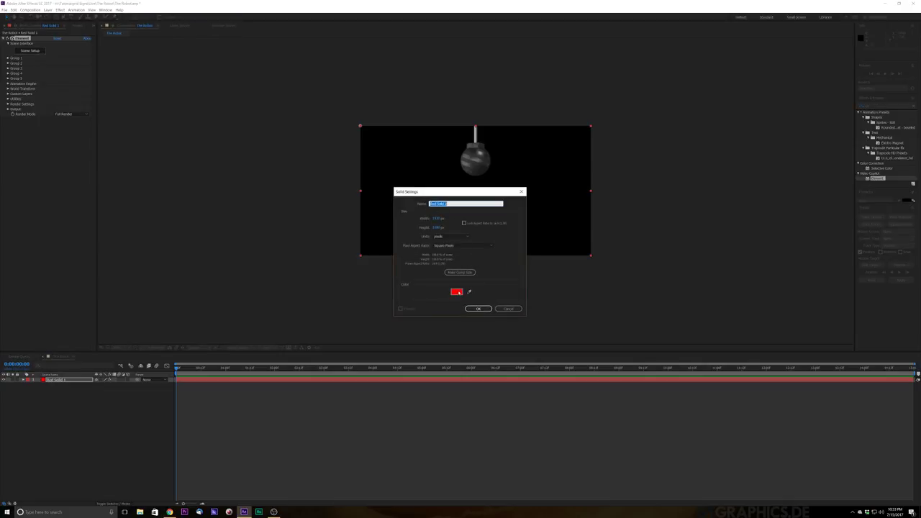
pyautogui.click(458, 293)
pyautogui.moveTo(600, 185); pyautogui.dragTo(446, 49)
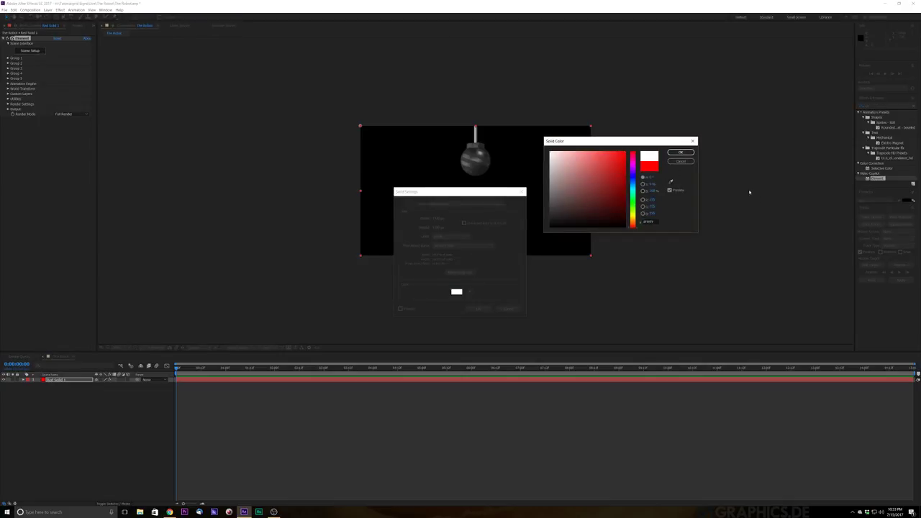
pyautogui.click(680, 152)
pyautogui.click(478, 310)
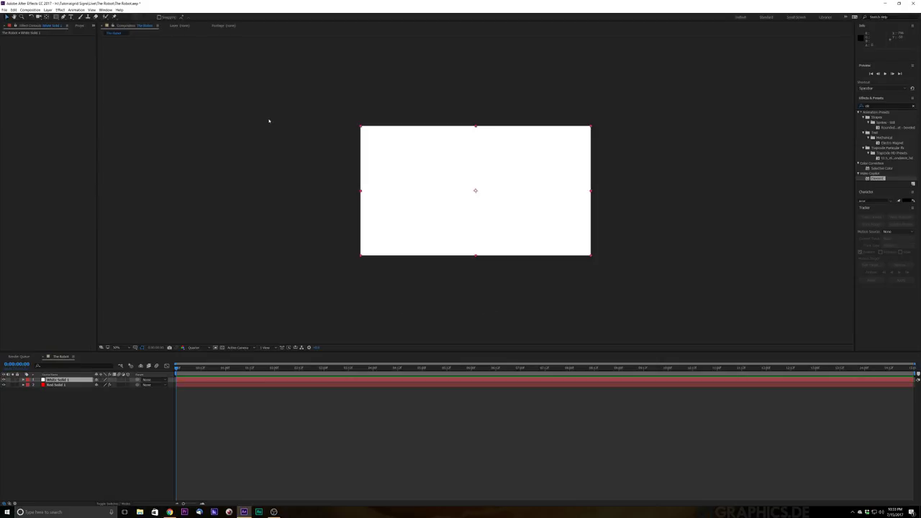
# - Draw a curved blade-shaped mask on the white solid with the Pen tool, tapering to a point at its upper end
pyautogui.press('g')
pyautogui.click(385, 210)
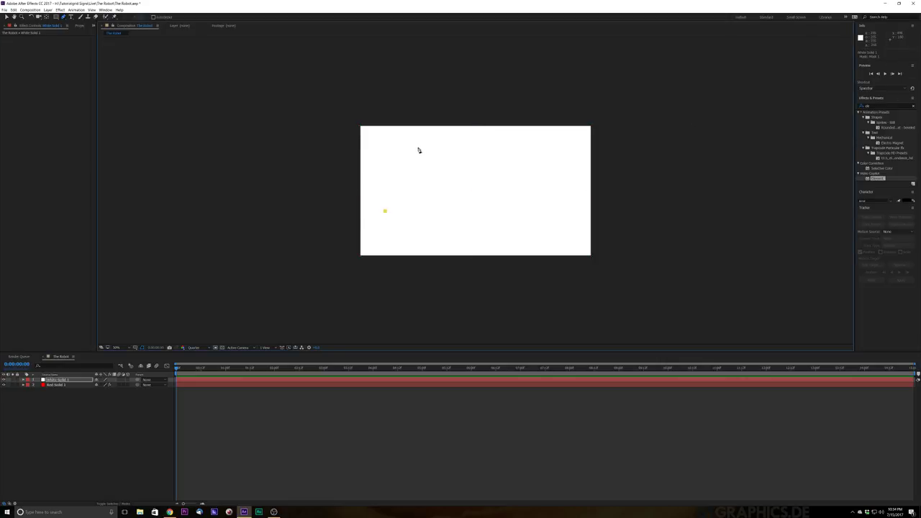
pyautogui.moveTo(412, 147); pyautogui.dragTo(451, 147)
pyautogui.moveTo(364, 211); pyautogui.dragTo(384, 249)
pyautogui.hotkey('ctrl', 'z')
pyautogui.moveTo(451, 147); pyautogui.dragTo(414, 148)
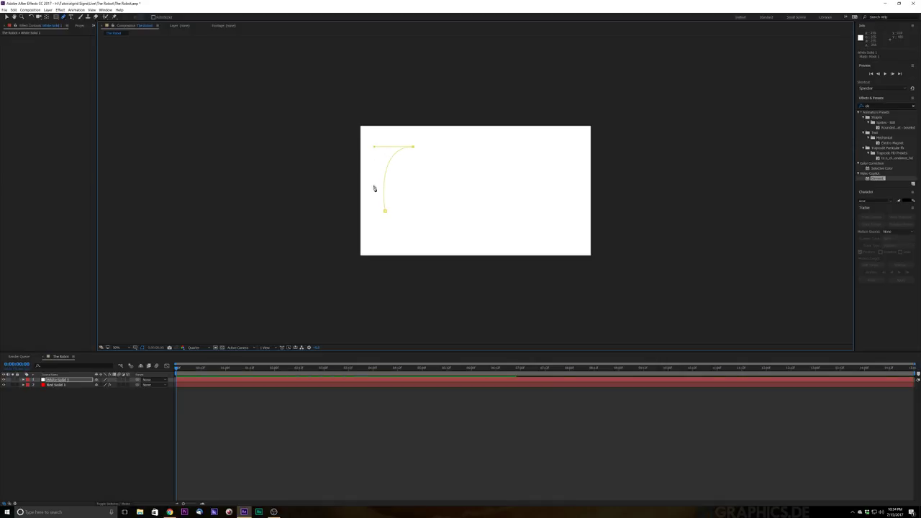
pyautogui.moveTo(365, 211); pyautogui.dragTo(367, 289)
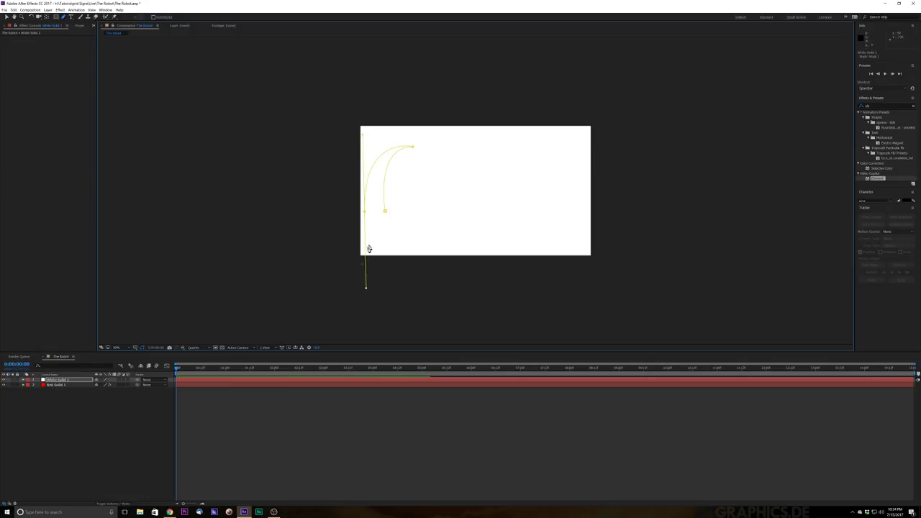
pyautogui.moveTo(365, 290); pyautogui.dragTo(364, 214)
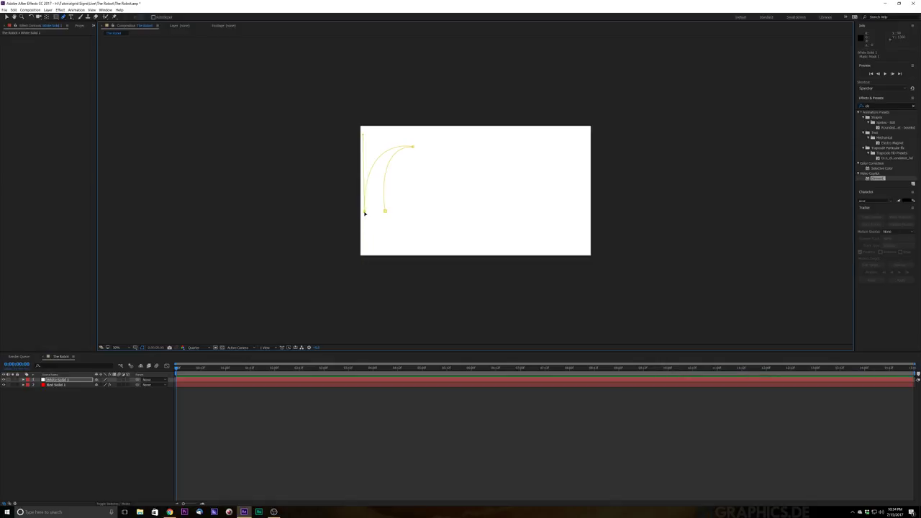
pyautogui.click(386, 211)
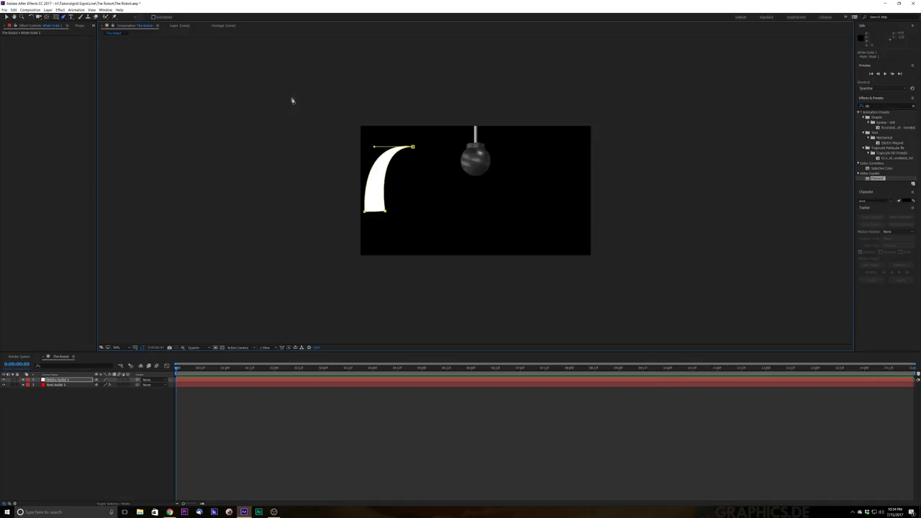
pyautogui.scroll(2, 378, 148)
pyautogui.moveTo(269, 110); pyautogui.dragTo(439, 133)
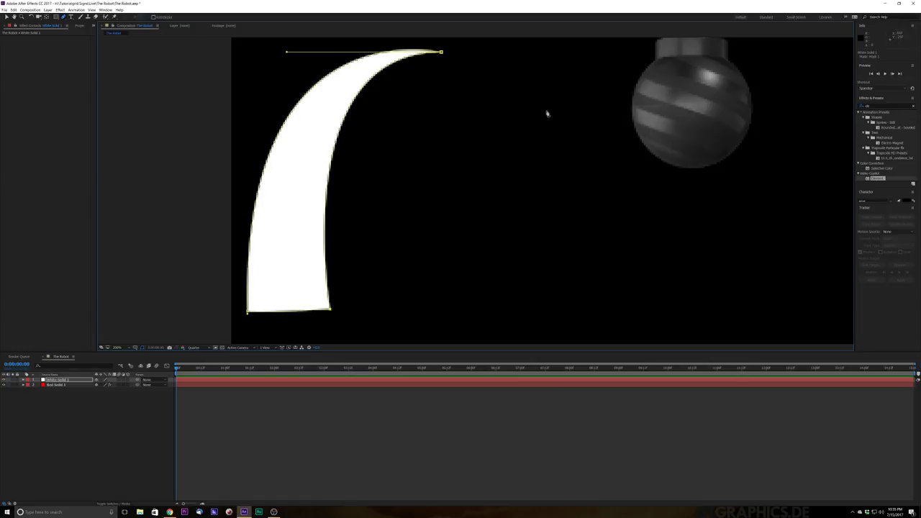
# - Expand the path layer settings under Custom Text and Masks in the red solid's Element effect
pyautogui.click(52, 385)
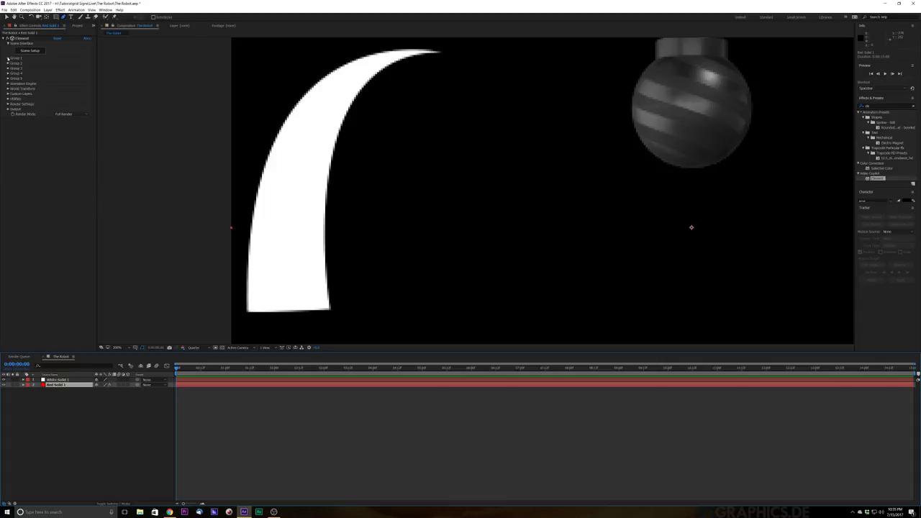
pyautogui.click(8, 58)
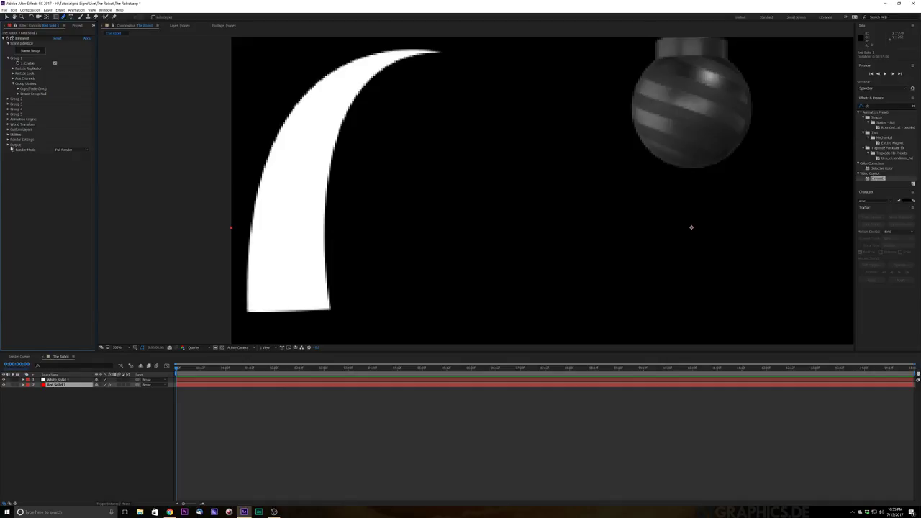
pyautogui.click(8, 135)
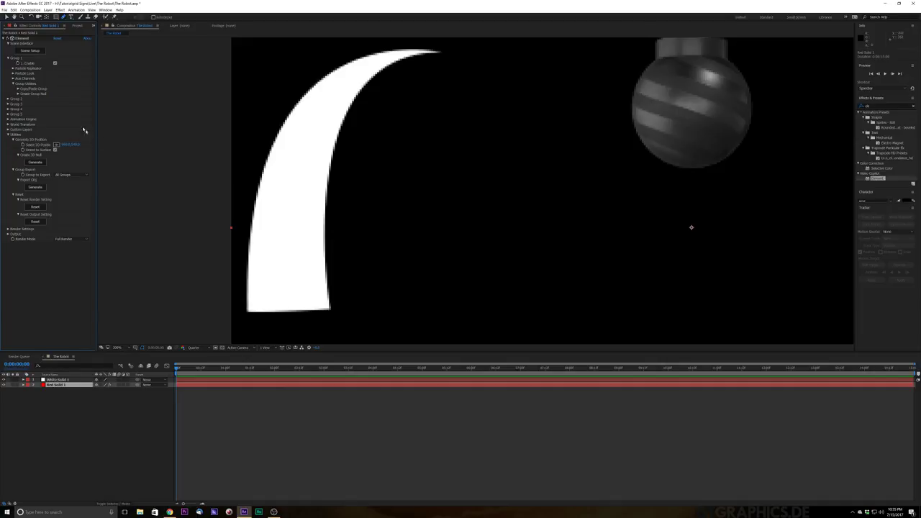
pyautogui.click(8, 135)
pyautogui.click(8, 128)
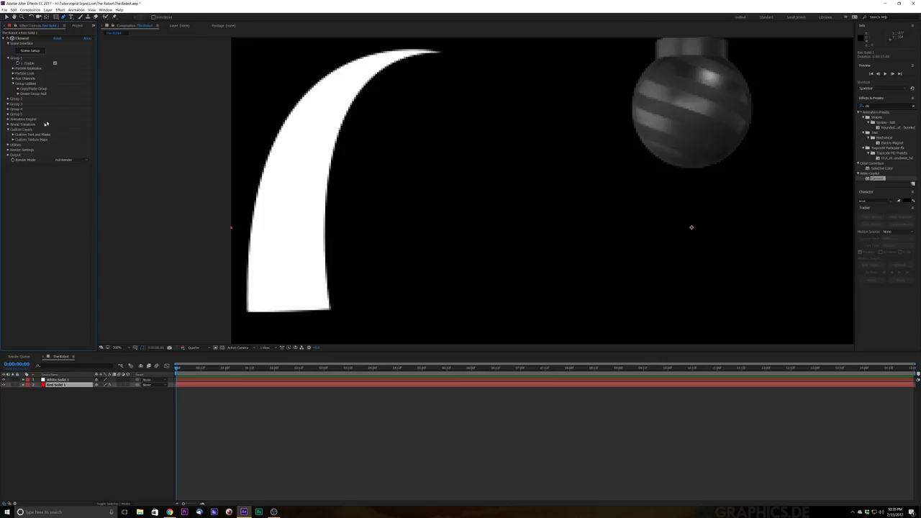
pyautogui.click(13, 135)
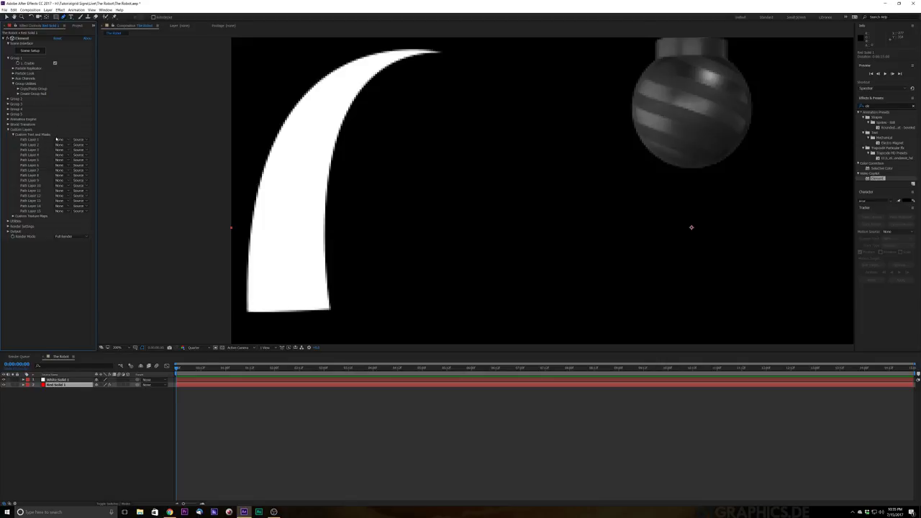
# - Rename the white solid layer as Prop
pyautogui.click(58, 379)
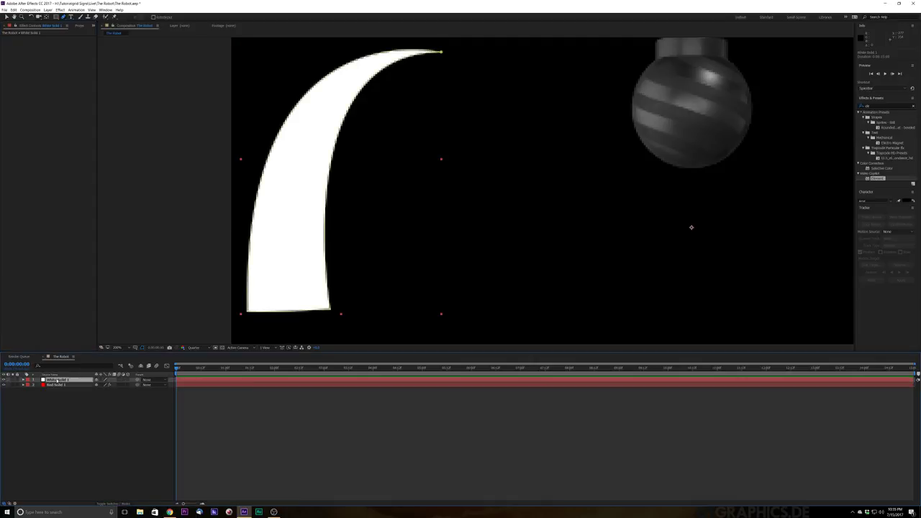
pyautogui.rightClick(56, 378)
pyautogui.click(68, 375)
pyautogui.write('Prop')
pyautogui.press('Return')
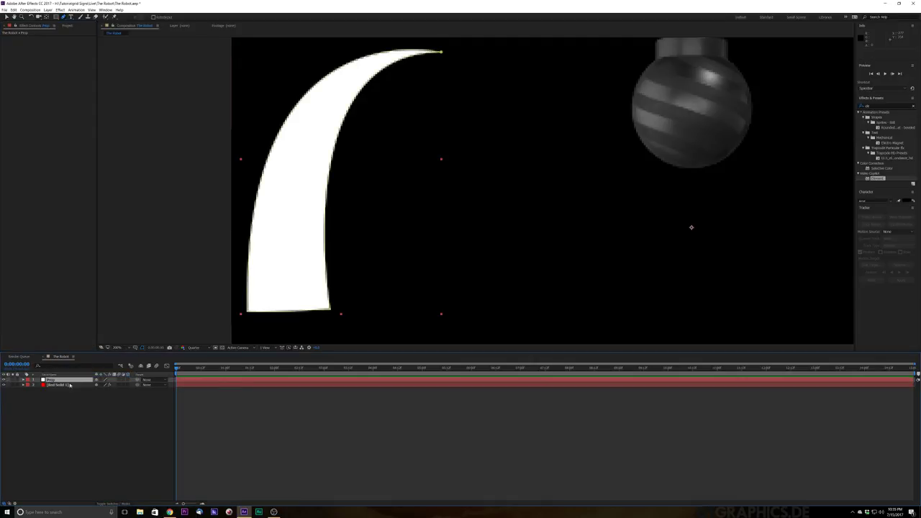
# - Assign the Prop layer to Path Layer 1 of the red solid's Element effect and choose its source option
pyautogui.click(69, 384)
pyautogui.click(60, 140)
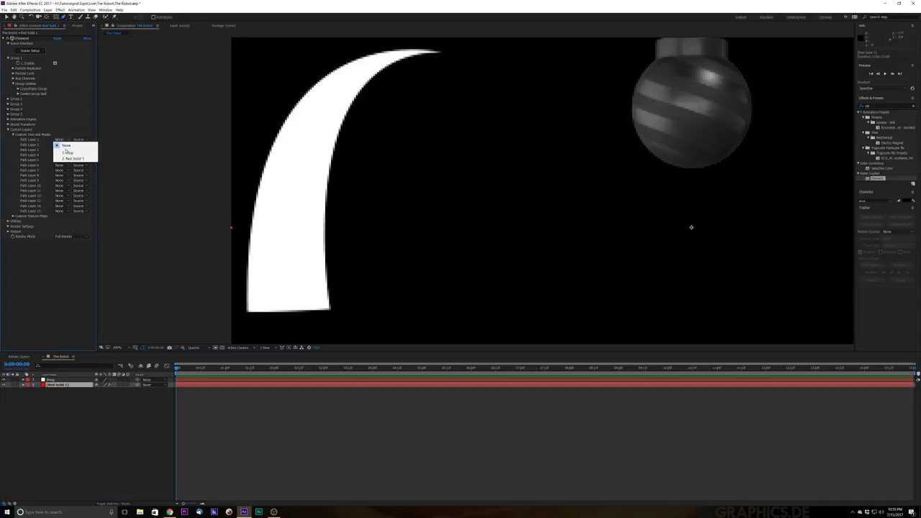
pyautogui.click(63, 148)
pyautogui.click(80, 139)
pyautogui.click(85, 151)
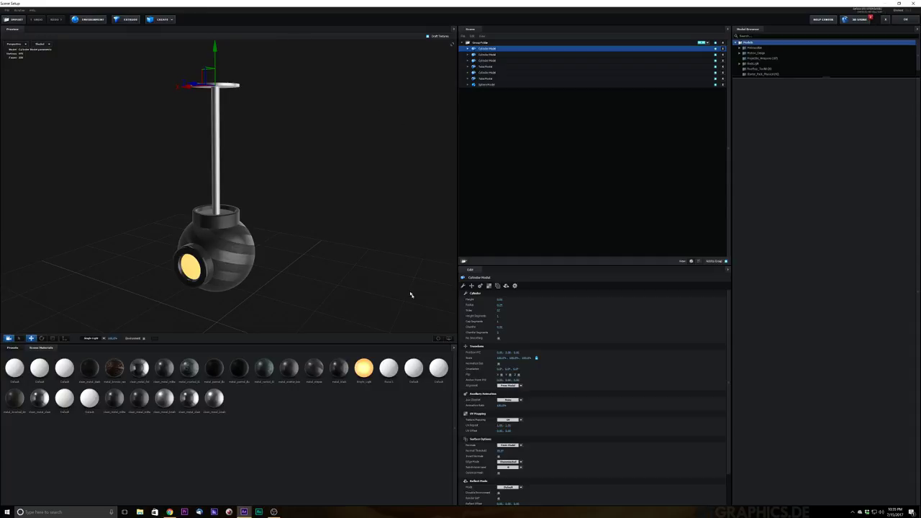
# - Extrude the custom path in Scene Setup and move the blade up to the disc on the rod's upper end
pyautogui.moveTo(411, 295); pyautogui.dragTo(415, 150)
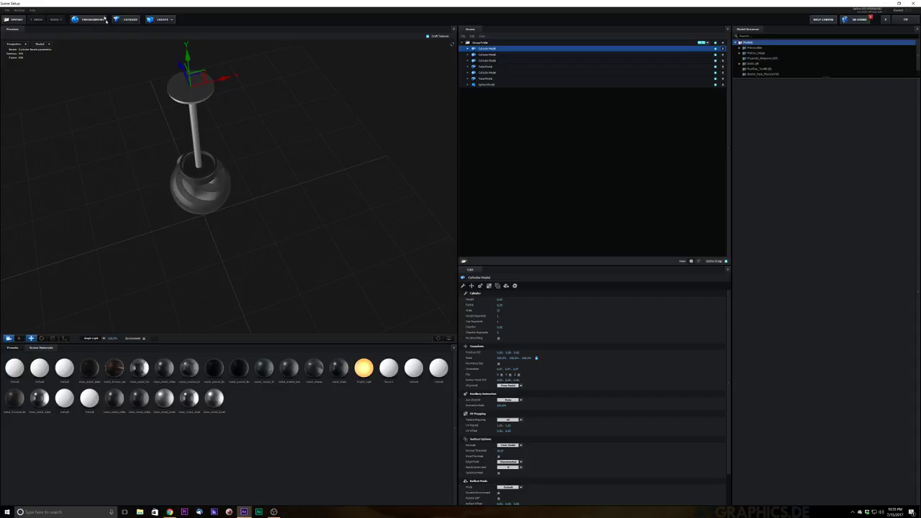
pyautogui.click(126, 20)
pyautogui.moveTo(323, 216); pyautogui.dragTo(283, 178)
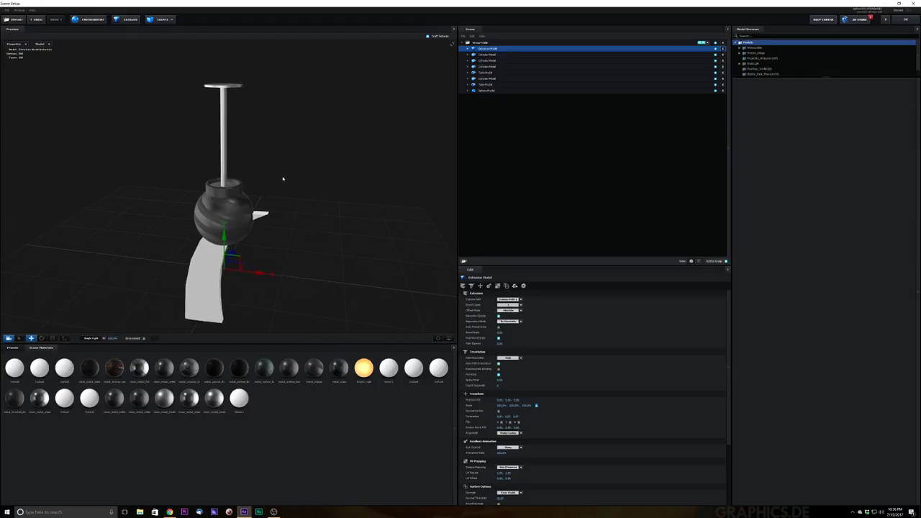
pyautogui.moveTo(224, 230); pyautogui.dragTo(232, 26)
pyautogui.moveTo(310, 130); pyautogui.dragTo(298, 187)
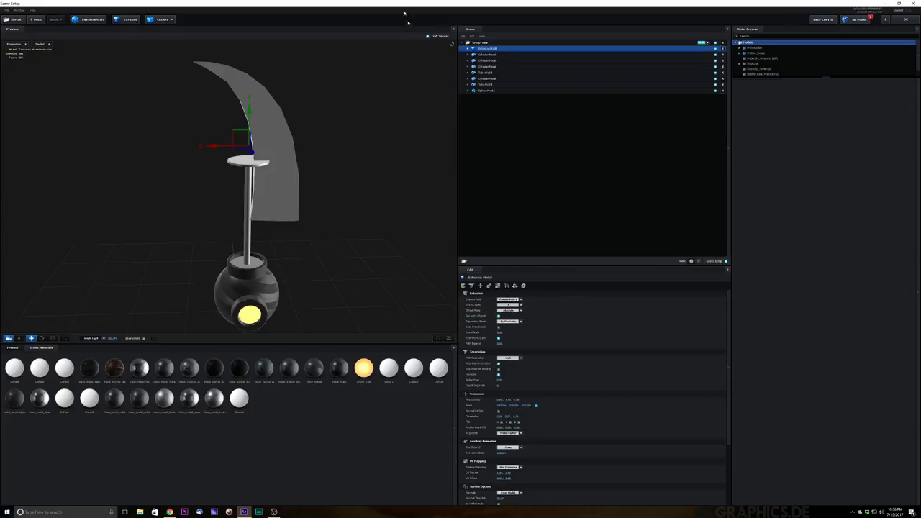
# - Compare path resolutions for the extruded blade and set Path Resolution to Extreme
pyautogui.click(468, 48)
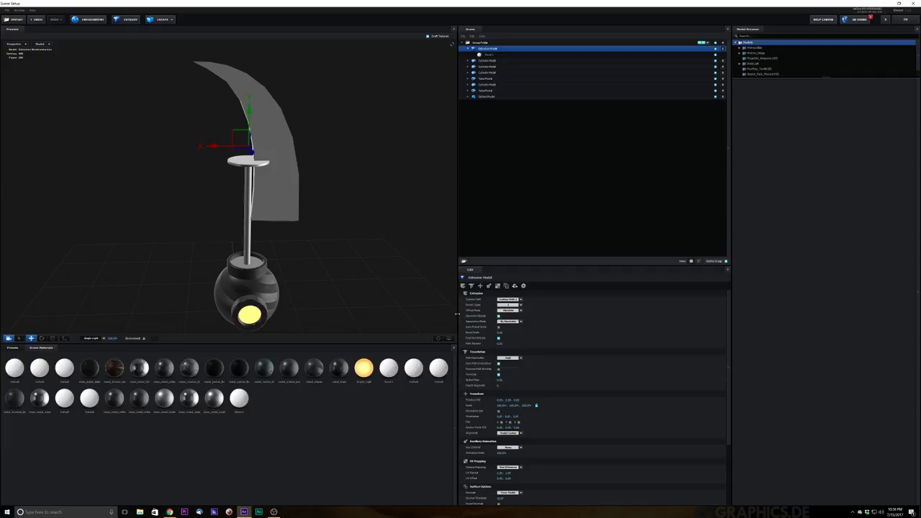
pyautogui.click(508, 358)
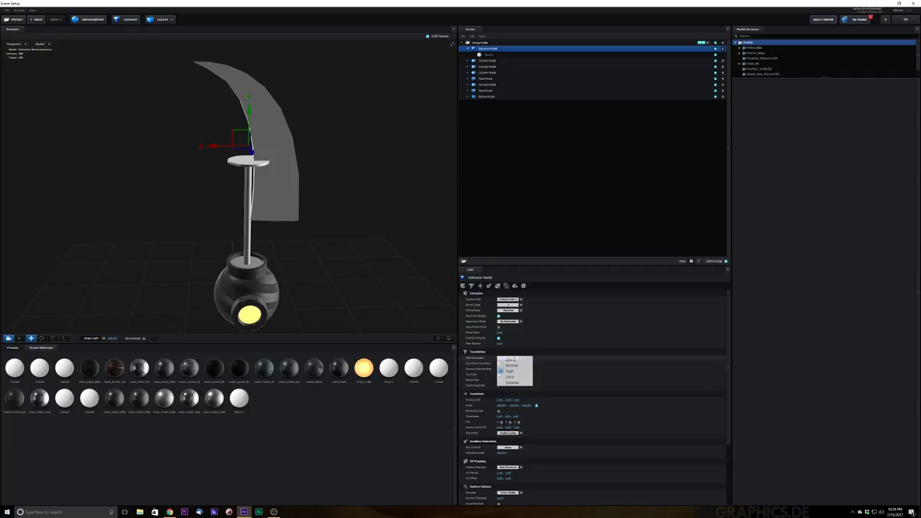
pyautogui.click(511, 377)
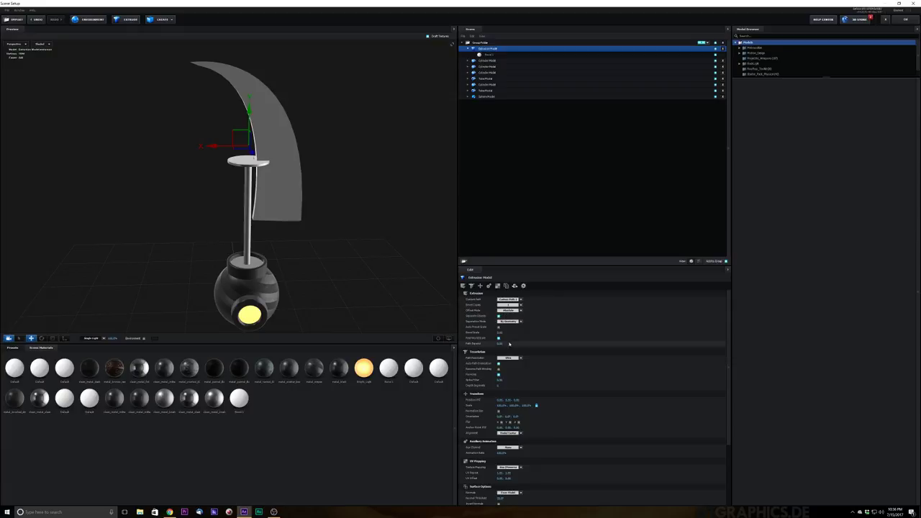
pyautogui.scroll(3, 517, 359)
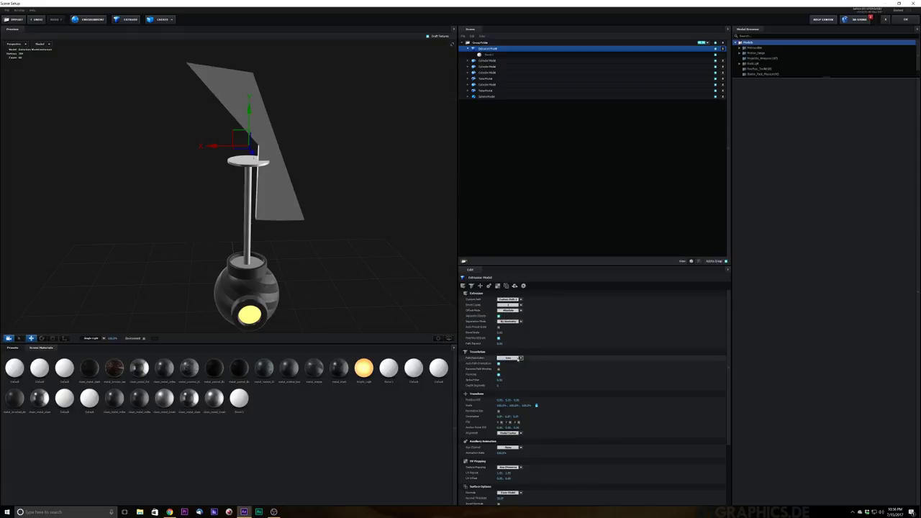
pyautogui.click(519, 358)
pyautogui.click(520, 382)
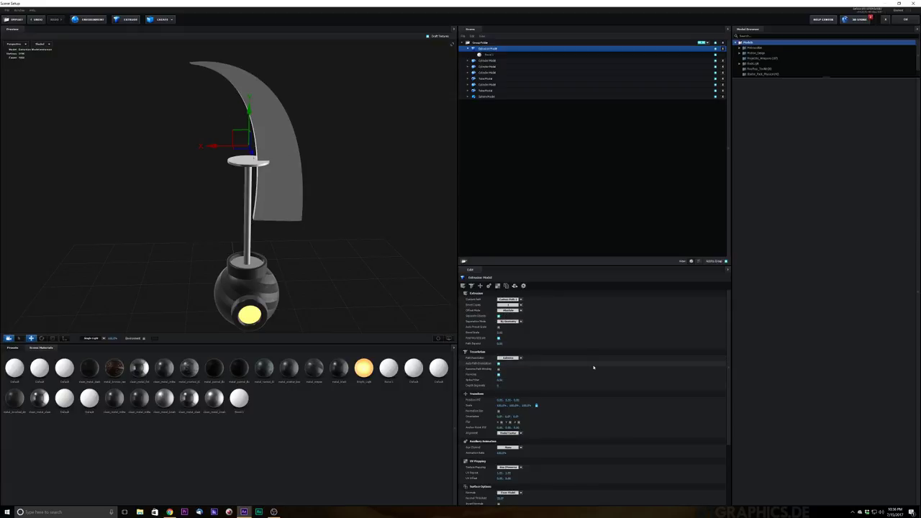
# - Reduce the Extrude value of the blade's bevel to make the blade very thin
pyautogui.moveTo(205, 89); pyautogui.dragTo(309, 117)
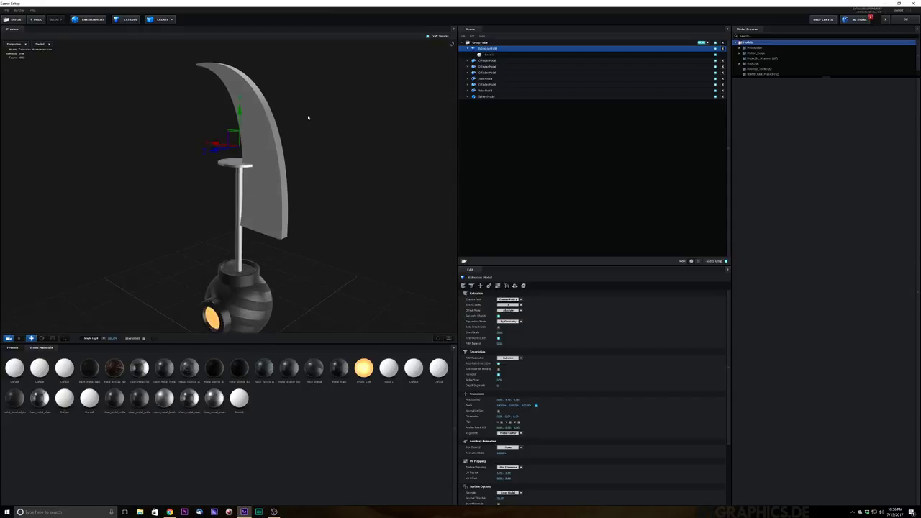
pyautogui.click(506, 54)
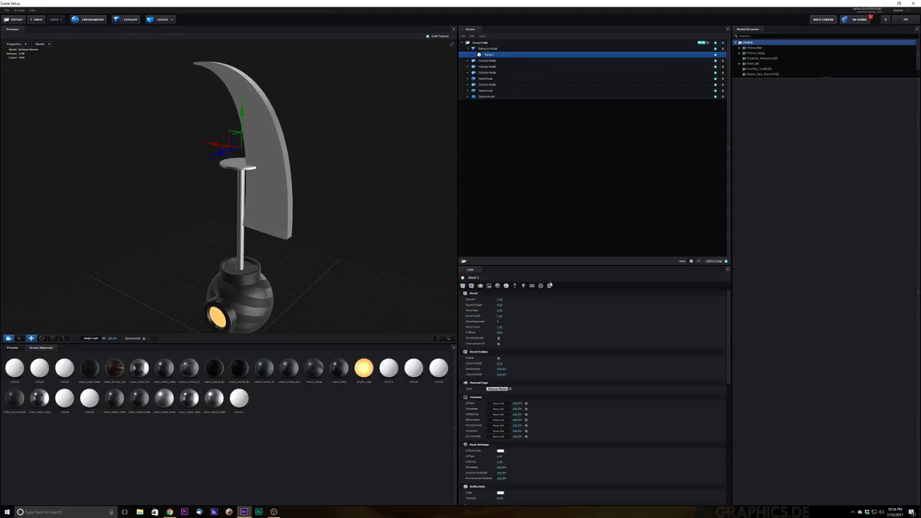
pyautogui.moveTo(491, 300); pyautogui.dragTo(481, 305)
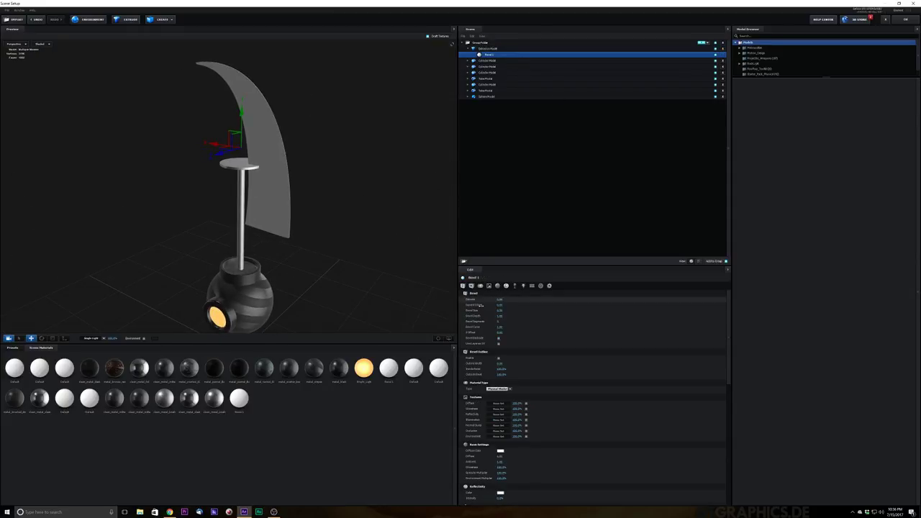
# - Fine-tune the blade's Extrude value to make it even thinner, checking its thickness edge-on
pyautogui.moveTo(394, 164); pyautogui.dragTo(329, 177)
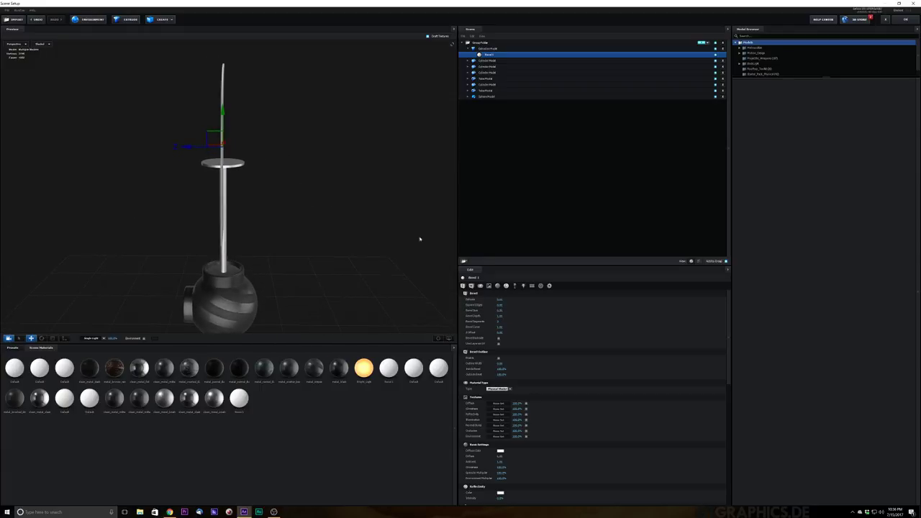
pyautogui.moveTo(497, 298); pyautogui.dragTo(492, 298)
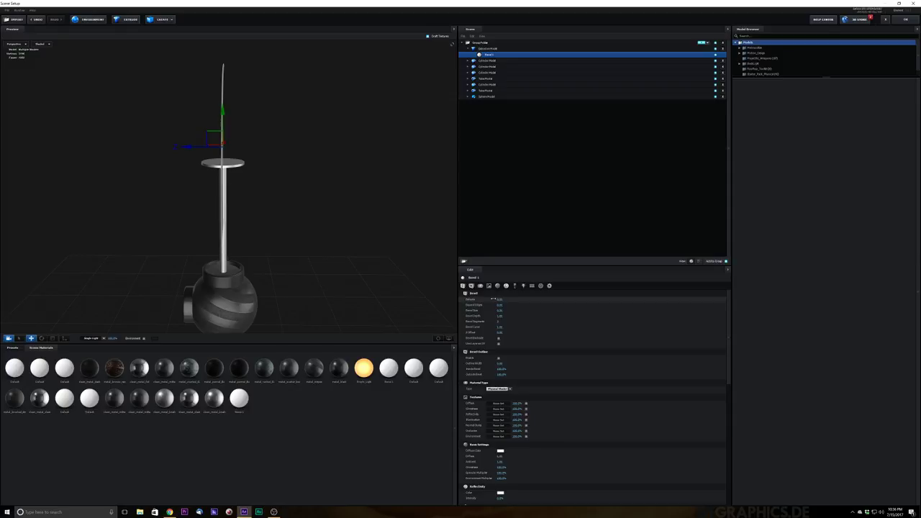
pyautogui.moveTo(164, 134); pyautogui.dragTo(213, 161)
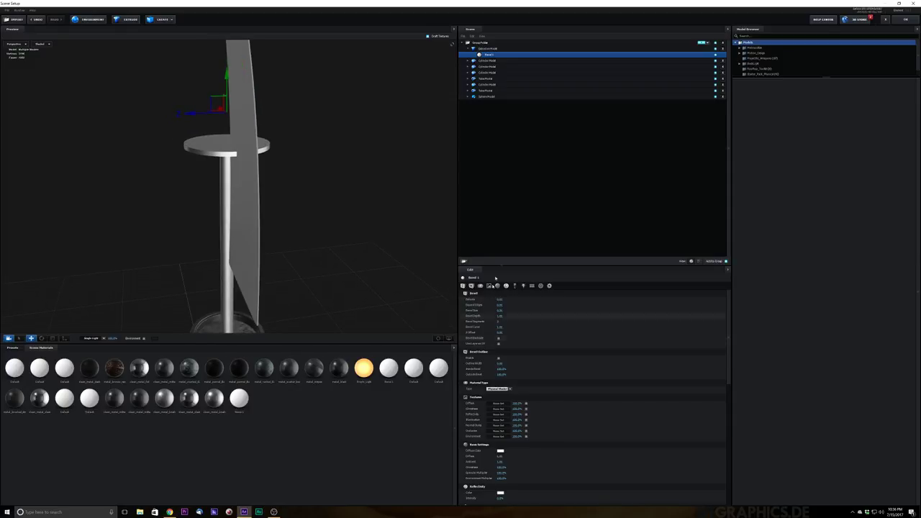
# - Increase the blade's Bevel Size and set its Bevel Curve to 0 for straight, angled edges
pyautogui.moveTo(499, 310); pyautogui.dragTo(550, 317)
pyautogui.moveTo(243, 183); pyautogui.dragTo(262, 200)
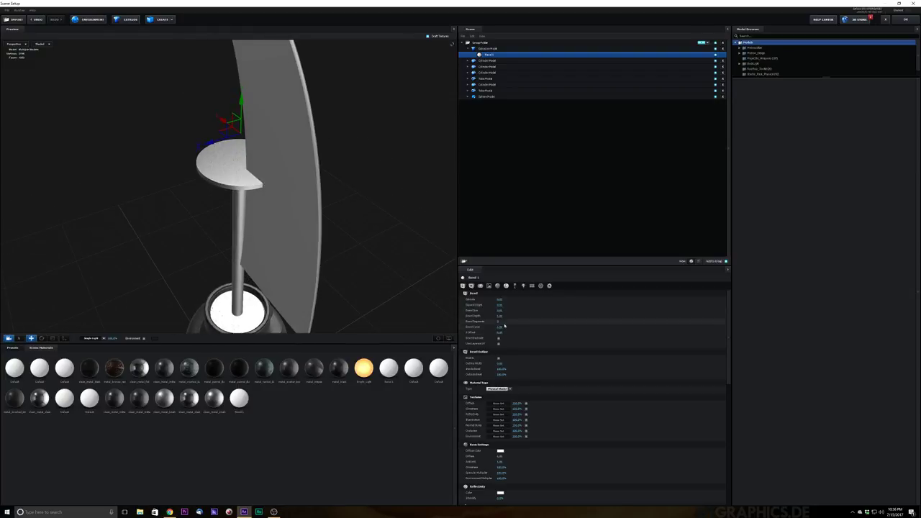
pyautogui.moveTo(369, 147); pyautogui.dragTo(352, 150)
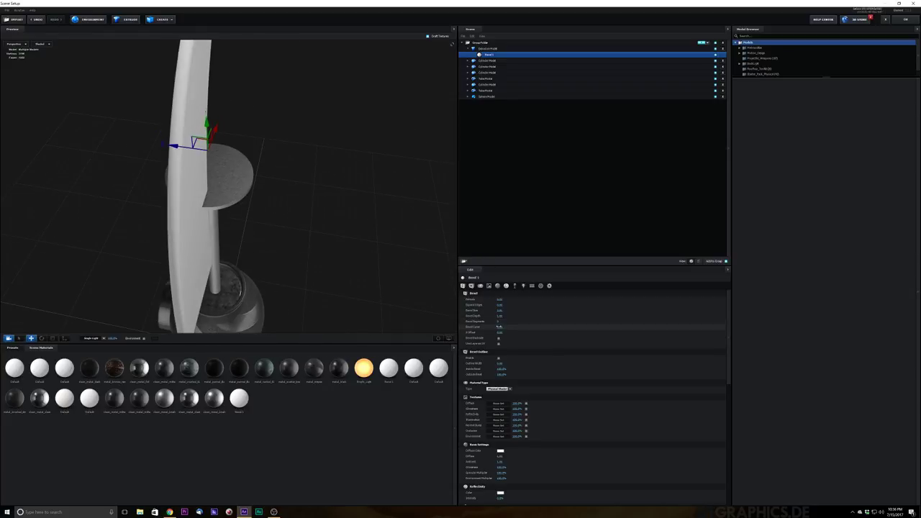
pyautogui.click(501, 327)
pyautogui.write('0')
pyautogui.press('Return')
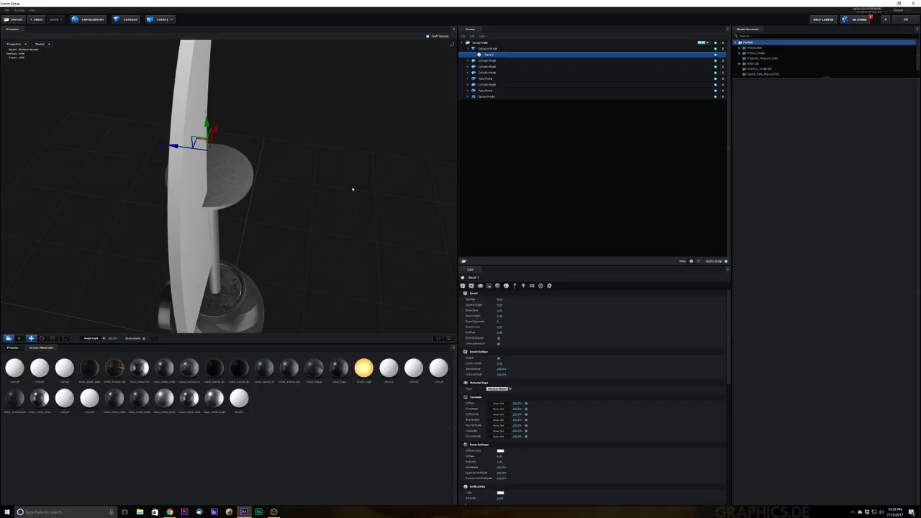
# - Adjust the blade's bevel size and depth so its chamfered edge becomes shallow and thin
pyautogui.moveTo(297, 242); pyautogui.dragTo(299, 218)
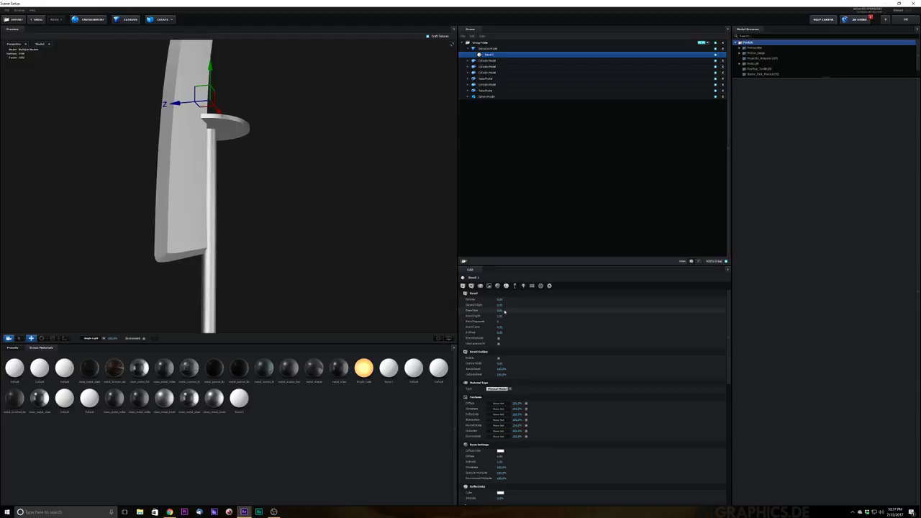
pyautogui.moveTo(499, 310); pyautogui.dragTo(474, 323)
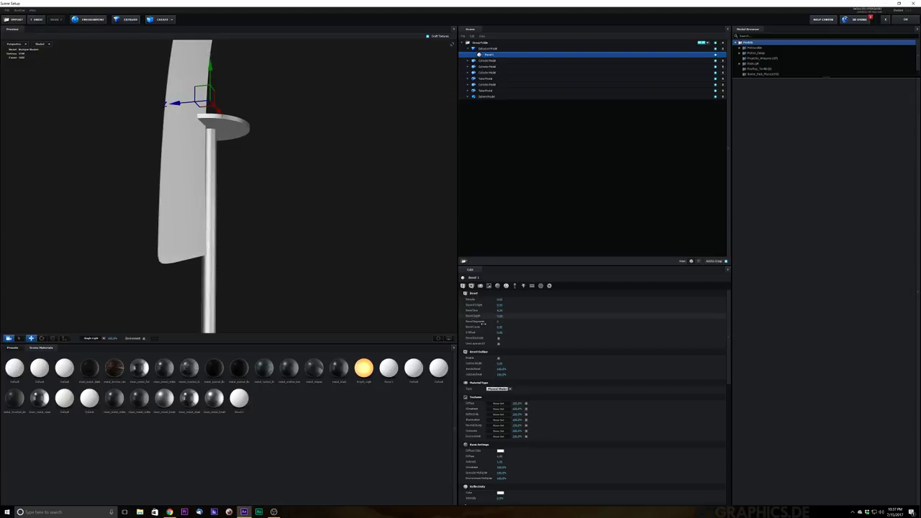
pyautogui.moveTo(335, 228); pyautogui.dragTo(319, 180)
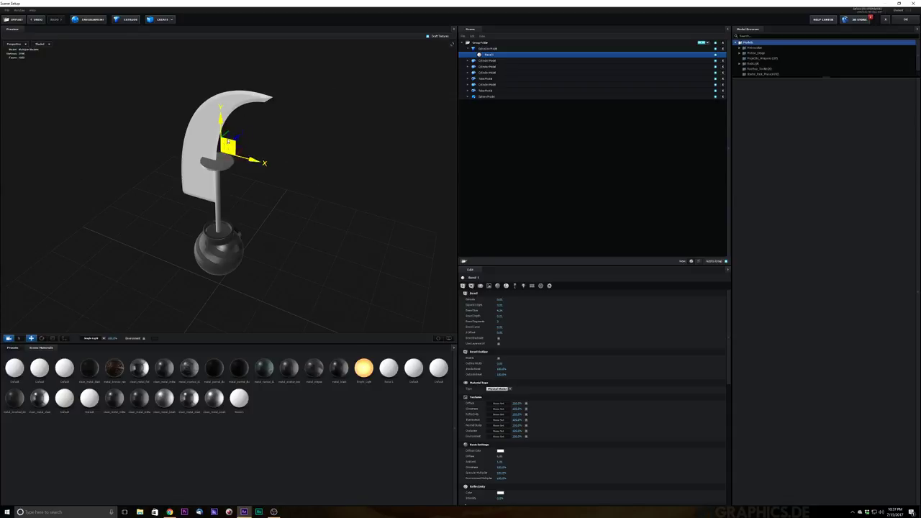
# - Raise the blade above the disc and rotate it about its X axis until it lies flat
pyautogui.moveTo(220, 124); pyautogui.dragTo(220, 63)
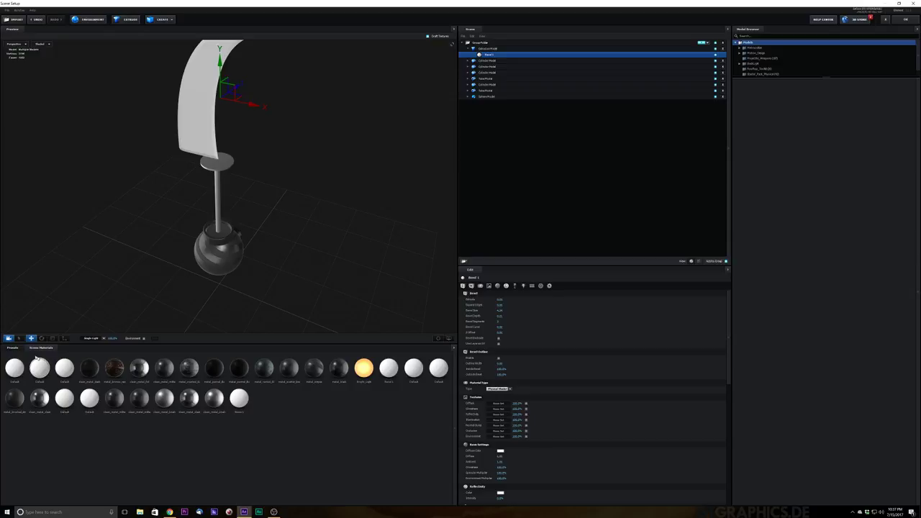
pyautogui.click(52, 338)
pyautogui.click(41, 338)
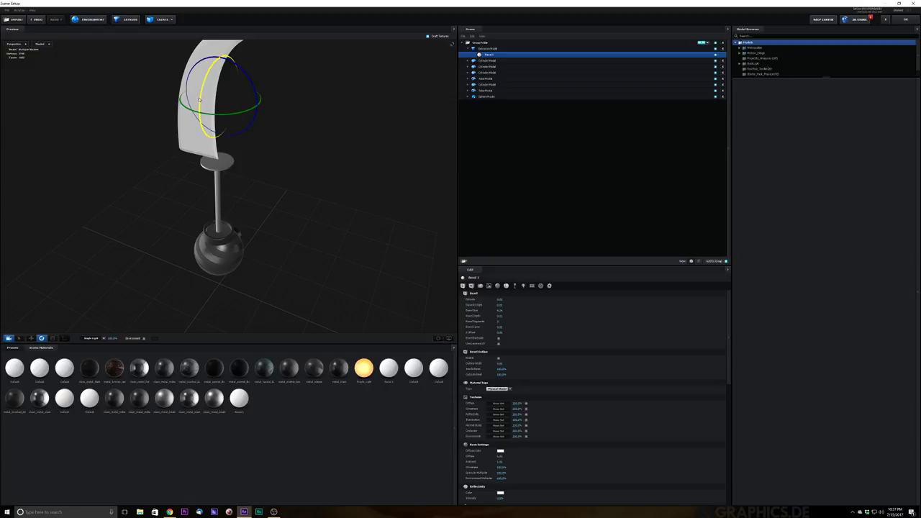
pyautogui.moveTo(219, 66); pyautogui.dragTo(296, 19)
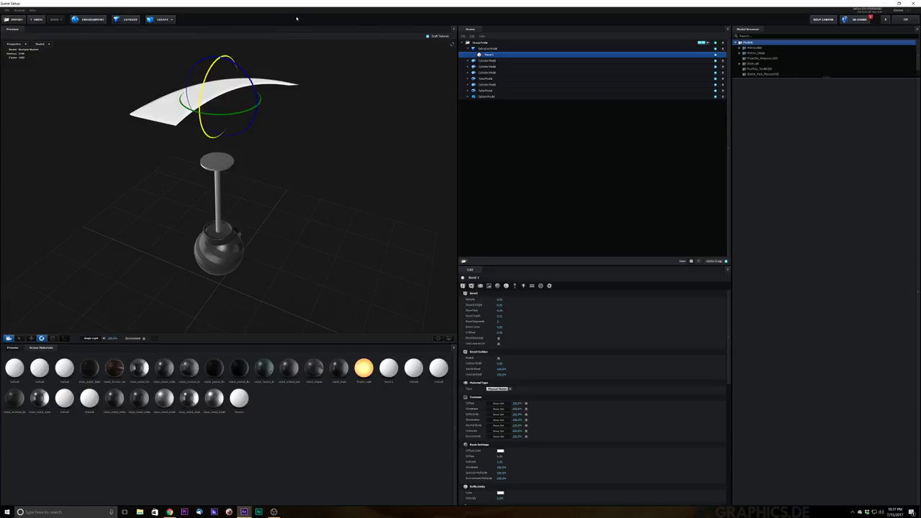
# - Move the flat blade so that its wide end overlaps the disc on top of the rod
pyautogui.click(30, 338)
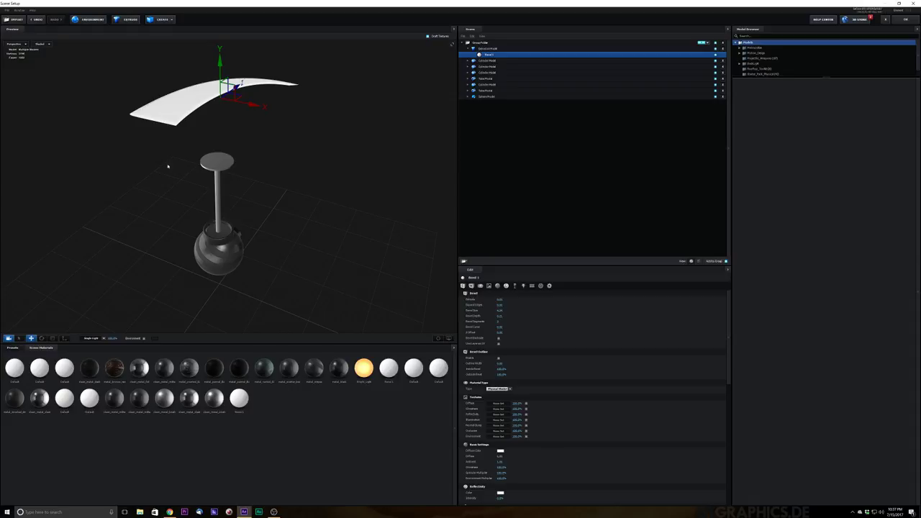
pyautogui.moveTo(168, 166); pyautogui.dragTo(287, 120)
pyautogui.moveTo(251, 92)
pyautogui.mouseDown()
pyautogui.moveTo(251, 58)
pyautogui.moveTo(259, 137)
pyautogui.moveTo(246, 93)
pyautogui.mouseUp()
pyautogui.scroll(3, 207, 164)
pyautogui.scroll(3, 207, 164)
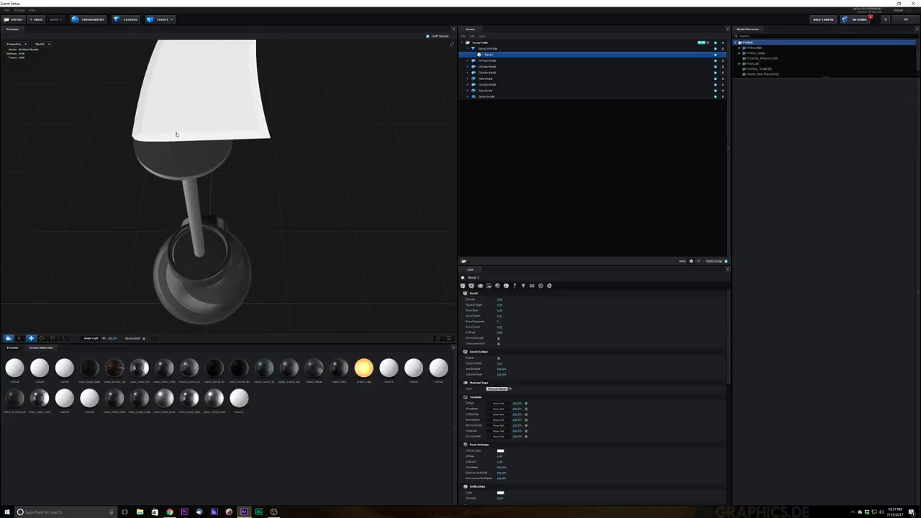
pyautogui.moveTo(260, 130); pyautogui.dragTo(302, 107, button='middle')
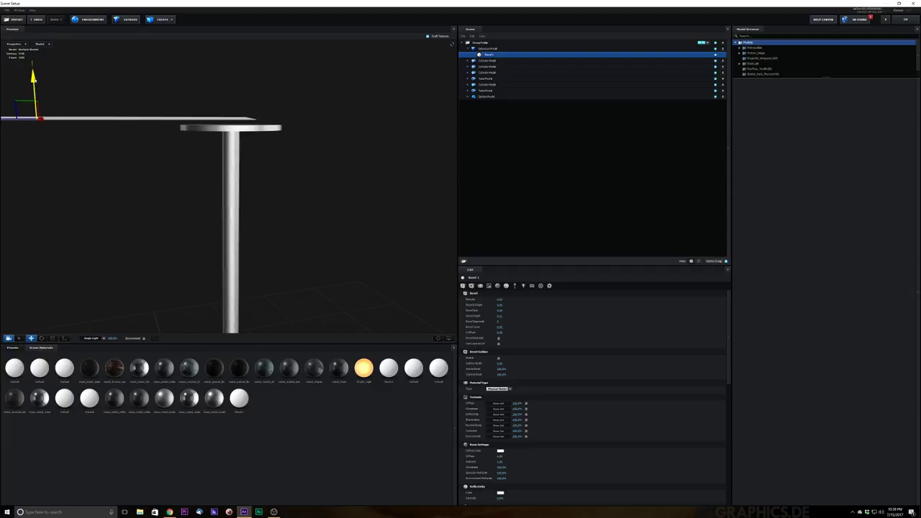
# - Lower the blade in small vertical adjustments until it rests on the disc
pyautogui.moveTo(35, 80); pyautogui.dragTo(35, 84)
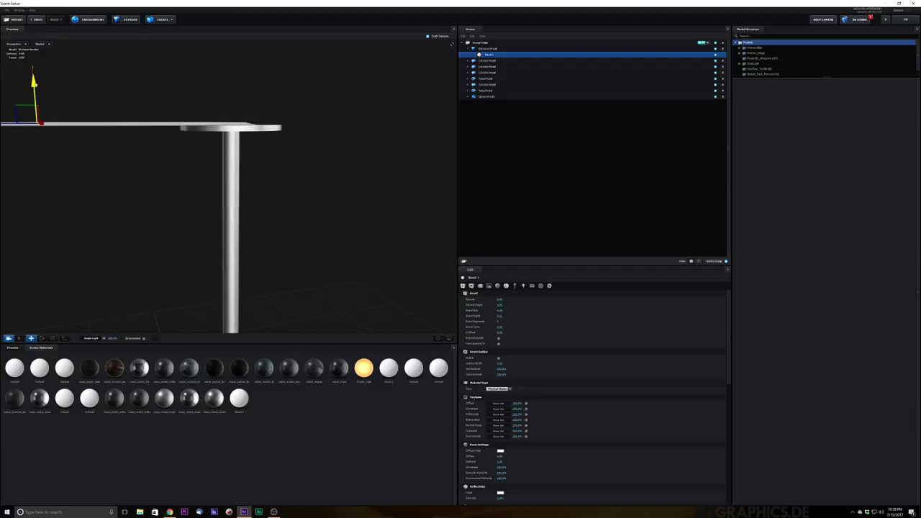
pyautogui.moveTo(244, 125); pyautogui.dragTo(245, 126)
pyautogui.moveTo(35, 85); pyautogui.dragTo(35, 84)
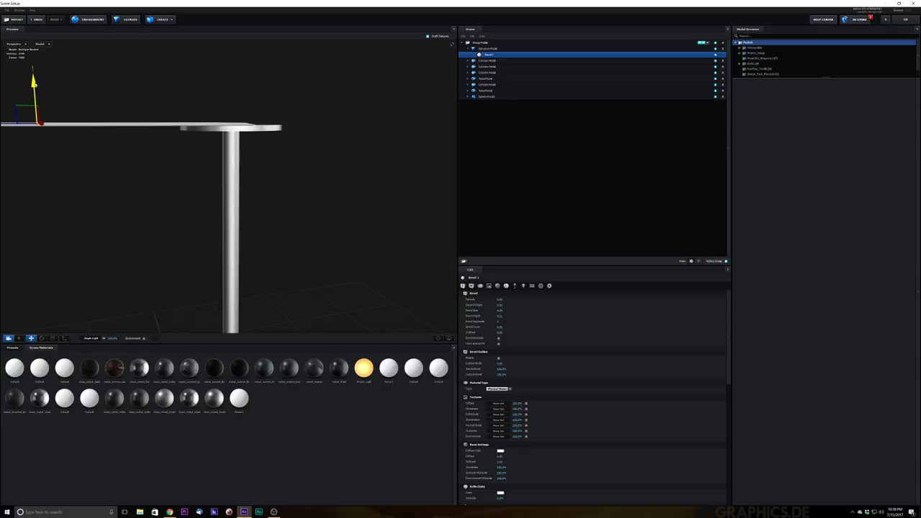
pyautogui.moveTo(245, 127); pyautogui.dragTo(245, 129)
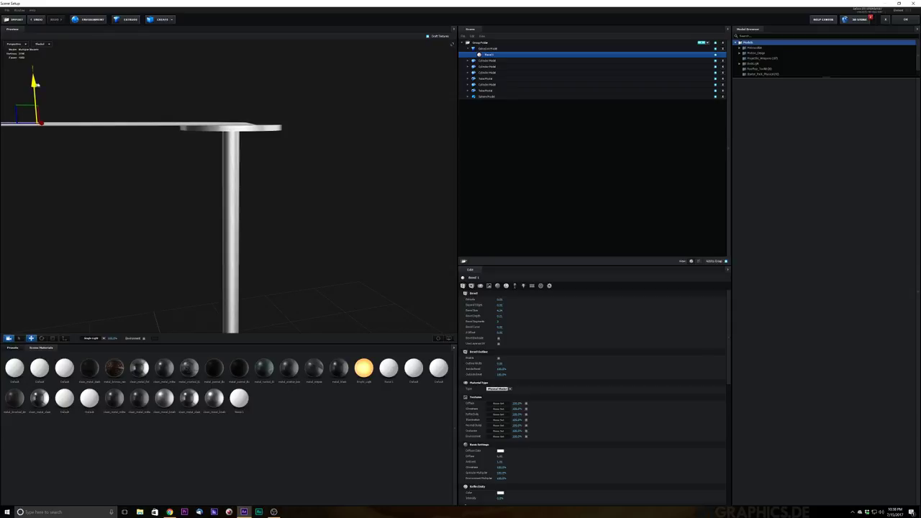
pyautogui.moveTo(302, 143); pyautogui.dragTo(274, 157)
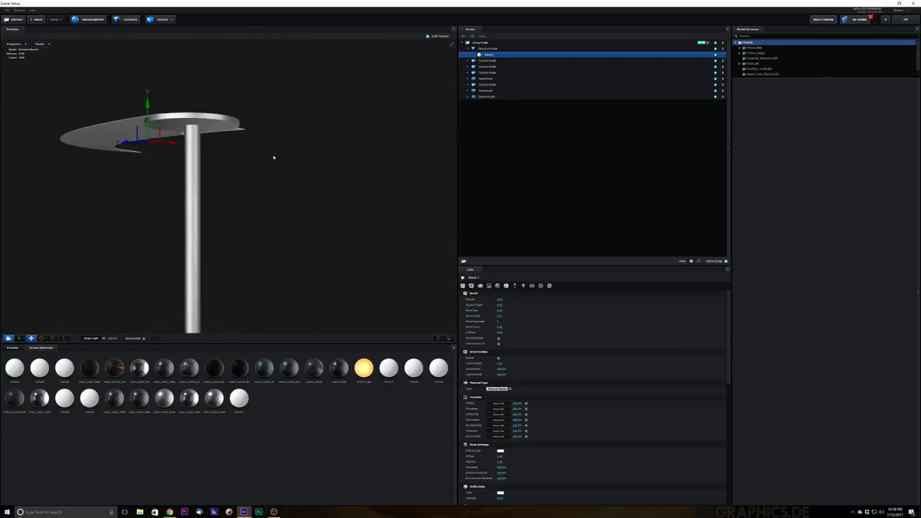
pyautogui.moveTo(274, 157); pyautogui.dragTo(205, 230, button='middle')
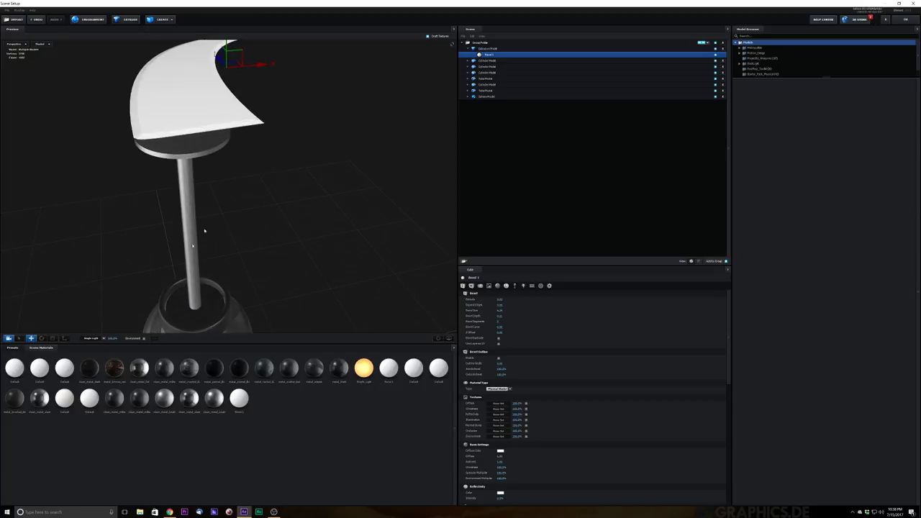
# - Scale the blade narrower along its X axis and move it sideways to line its wide end up with the disc
pyautogui.click(51, 339)
pyautogui.moveTo(267, 236); pyautogui.dragTo(270, 139, button='middle')
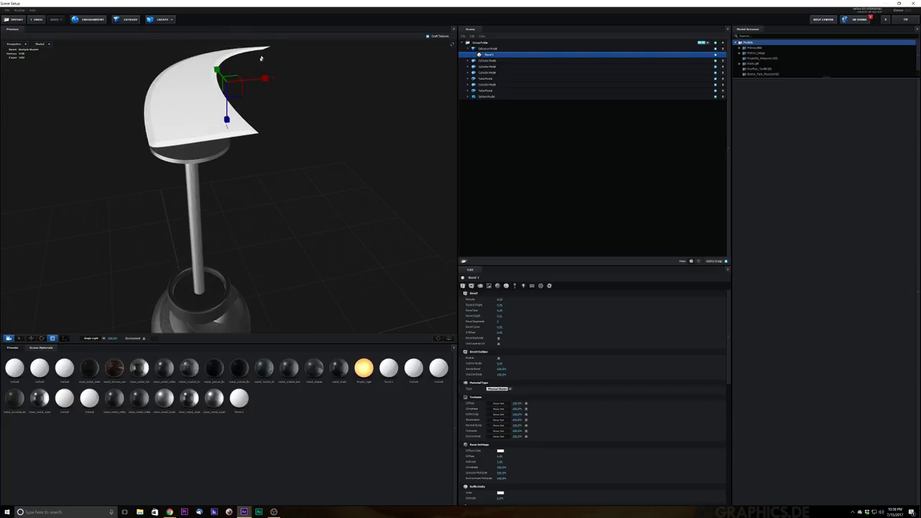
pyautogui.moveTo(266, 77); pyautogui.dragTo(59, 100)
pyautogui.click(31, 338)
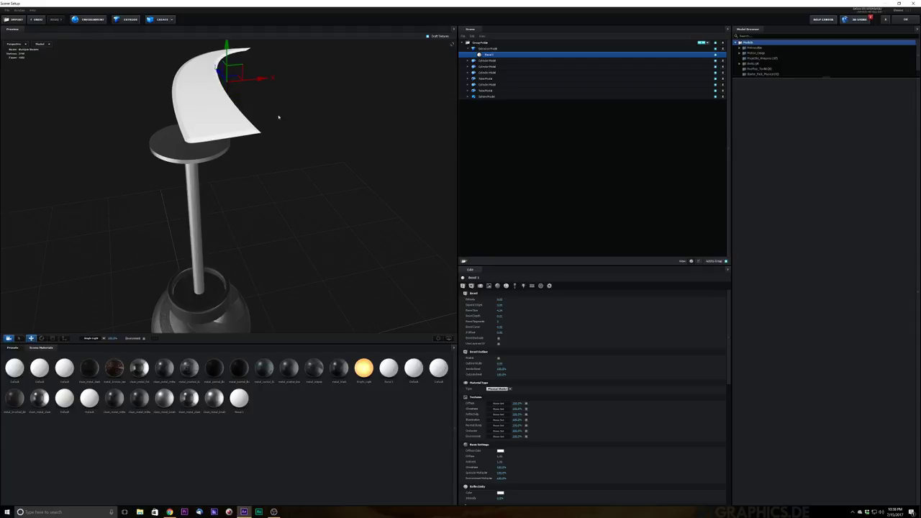
pyautogui.moveTo(268, 81); pyautogui.dragTo(307, 167)
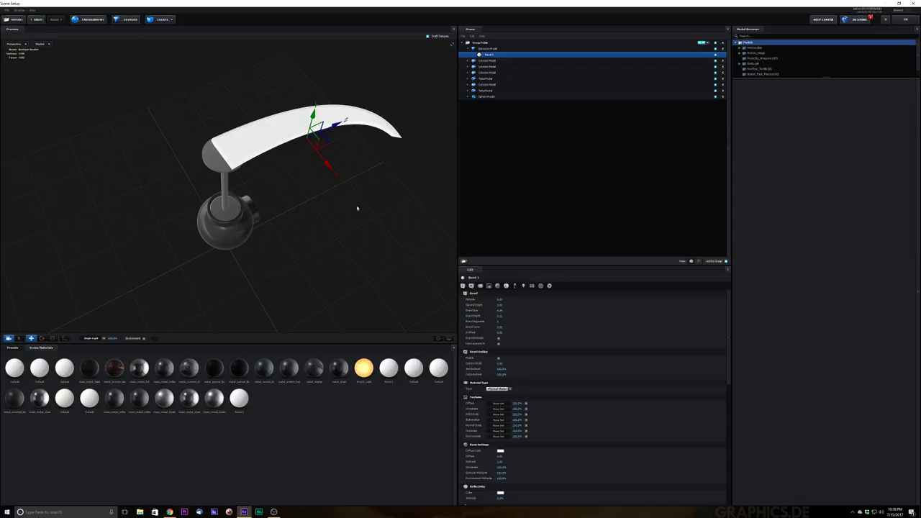
pyautogui.moveTo(300, 255); pyautogui.dragTo(322, 271)
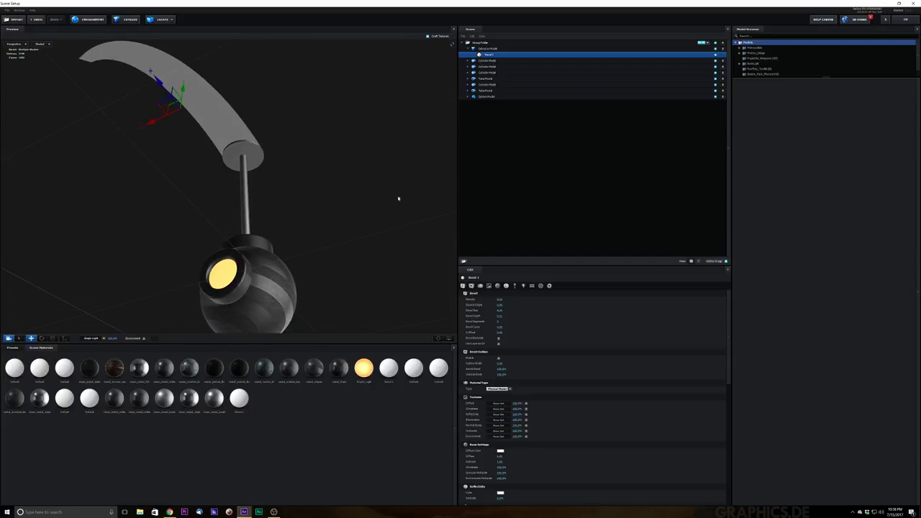
pyautogui.moveTo(398, 198); pyautogui.dragTo(364, 198)
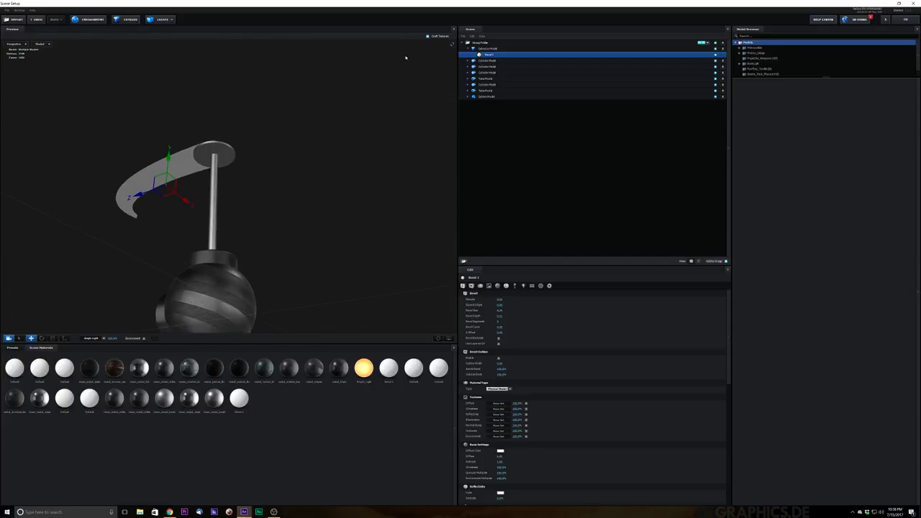
pyautogui.click(162, 20)
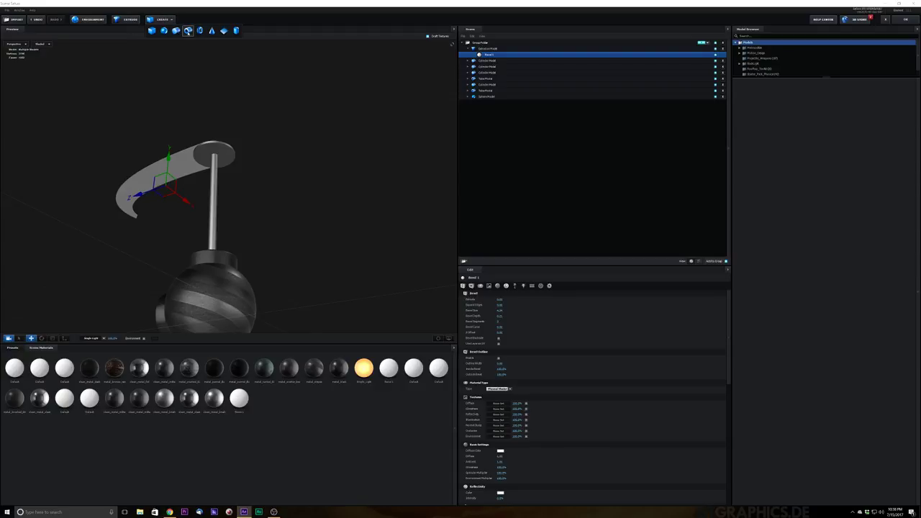
pyautogui.moveTo(338, 200); pyautogui.dragTo(166, 243)
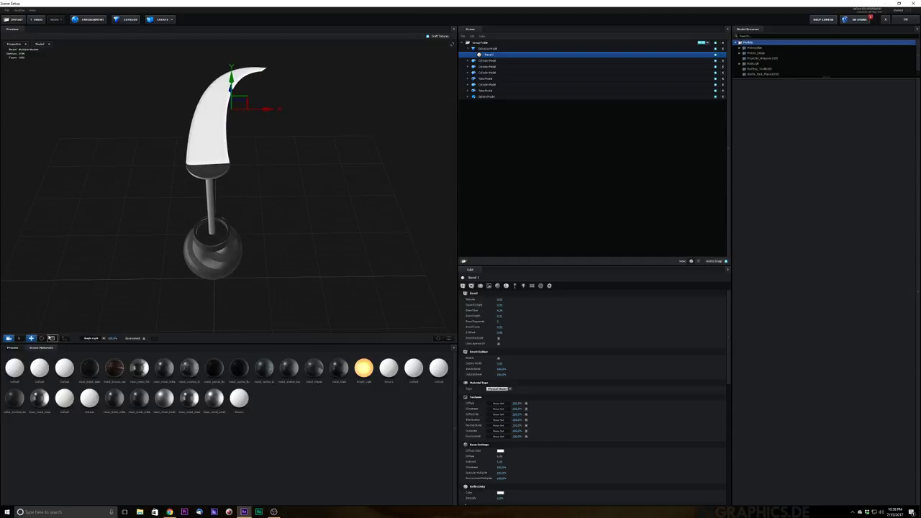
# - Narrow the blade slightly along X and nudge it outward along Z to fit the disc
pyautogui.click(52, 338)
pyautogui.moveTo(271, 109)
pyautogui.mouseDown()
pyautogui.moveTo(258, 115)
pyautogui.moveTo(297, 120)
pyautogui.moveTo(270, 120)
pyautogui.mouseUp()
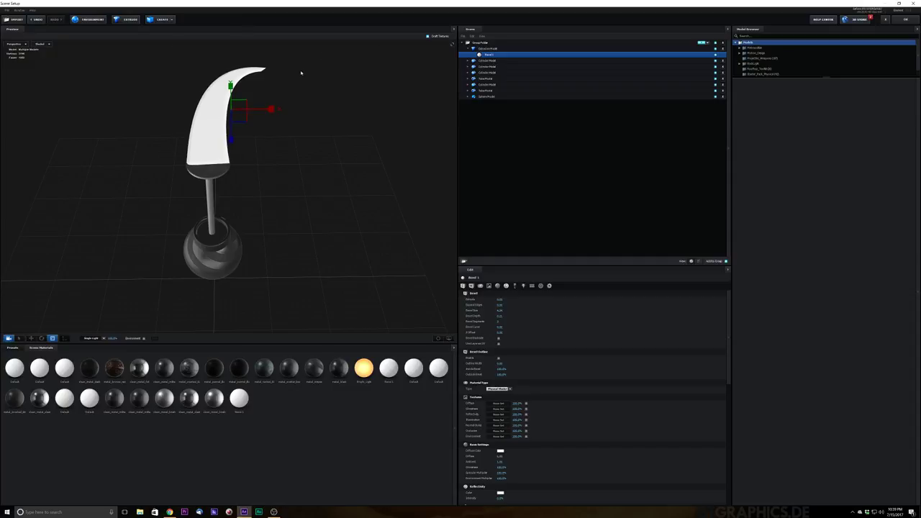
pyautogui.moveTo(246, 225); pyautogui.dragTo(283, 204)
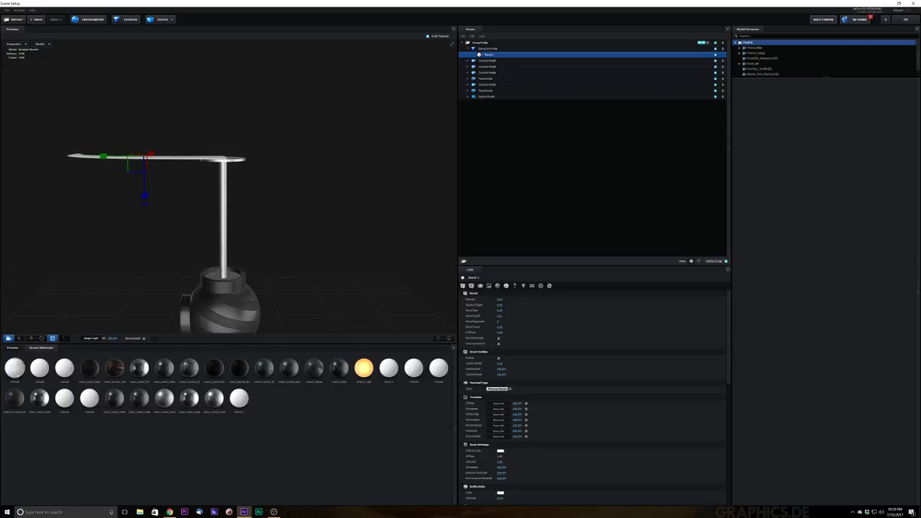
pyautogui.click(31, 338)
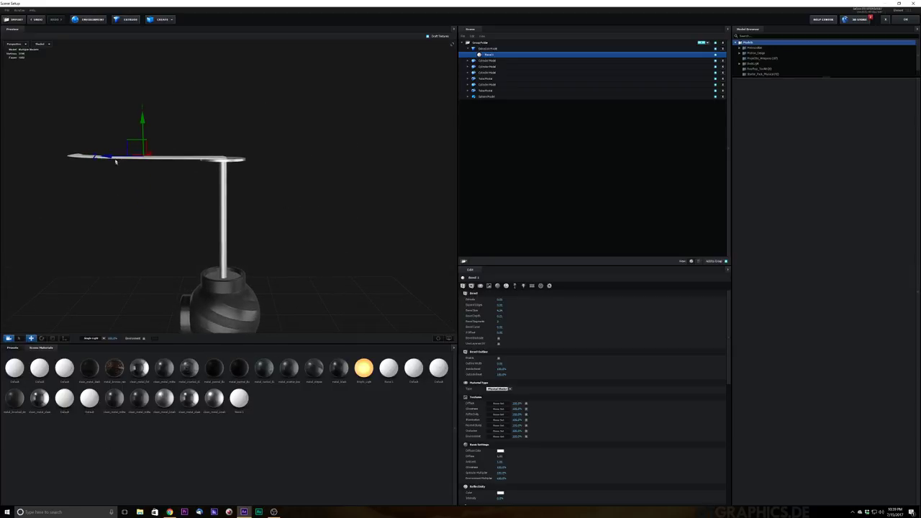
pyautogui.moveTo(109, 157); pyautogui.dragTo(105, 157)
pyautogui.moveTo(280, 176); pyautogui.dragTo(331, 221)
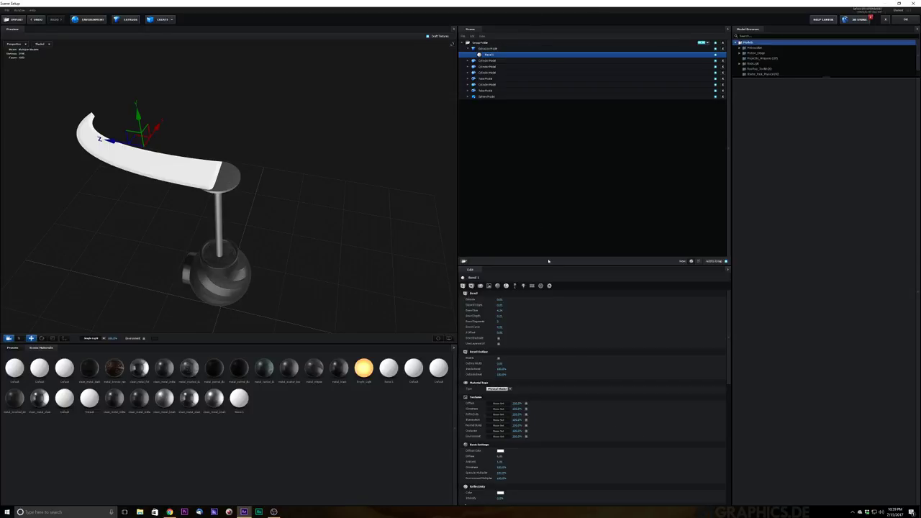
# - Set the extruded blade's alignment to Bottom and reposition it with its wide end on the rod's disc
pyautogui.click(494, 48)
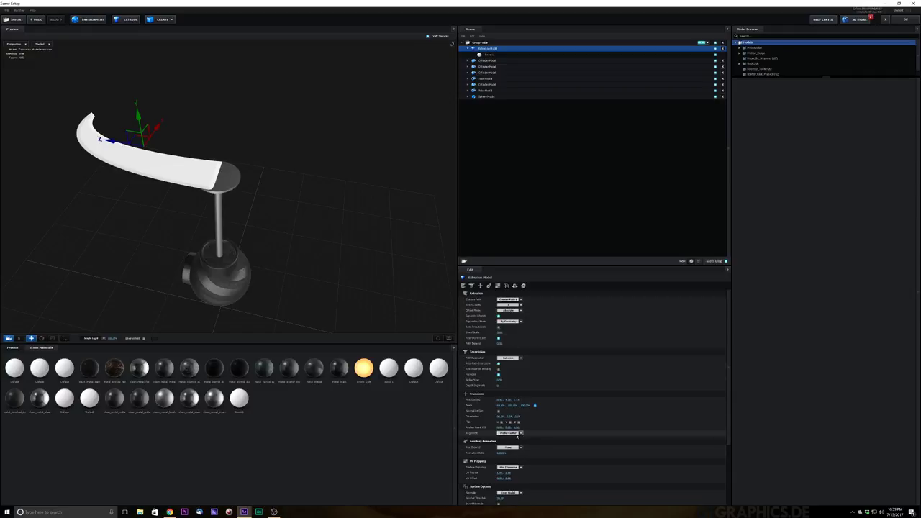
pyautogui.scroll(-1, 560, 424)
pyautogui.scroll(-5, 560, 424)
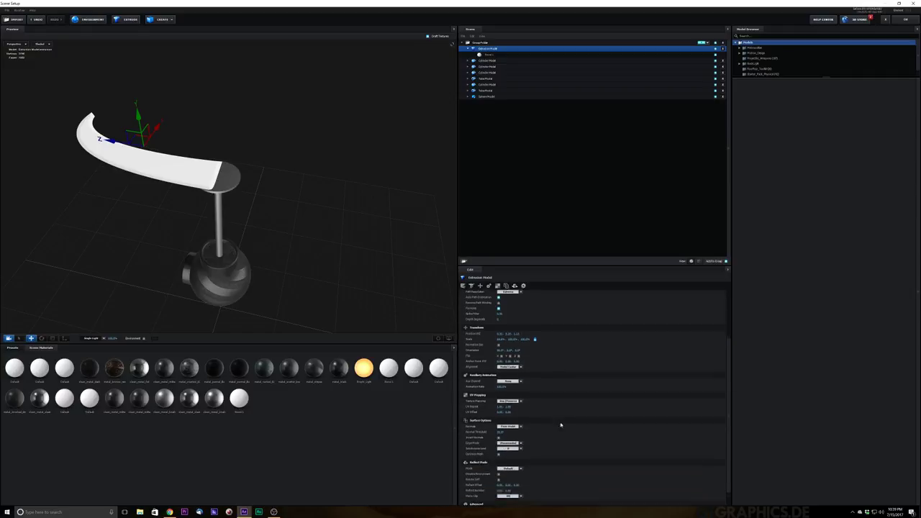
pyautogui.doubleClick(511, 368)
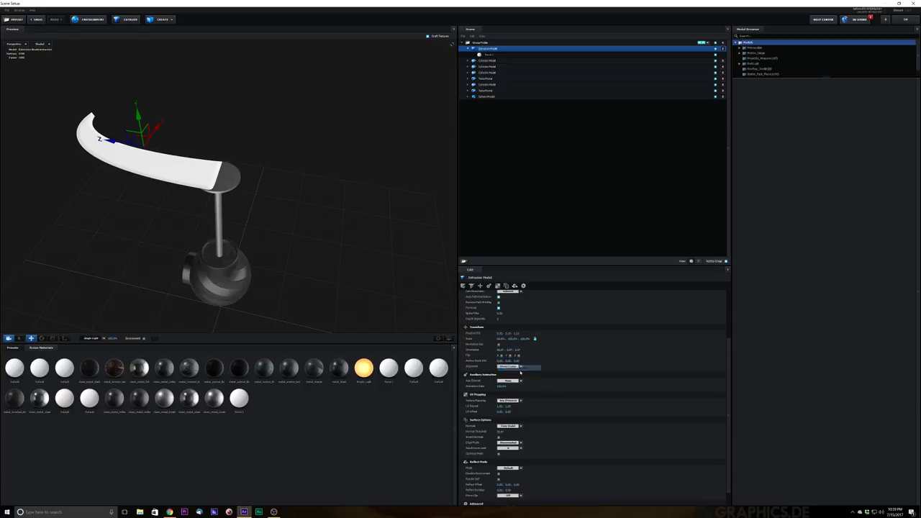
pyautogui.click(512, 368)
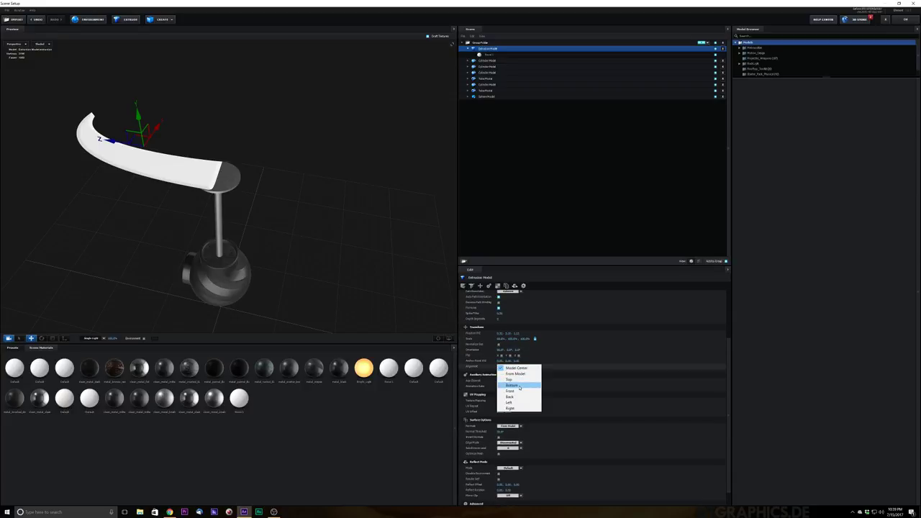
pyautogui.click(512, 385)
pyautogui.moveTo(139, 165); pyautogui.dragTo(252, 172)
pyautogui.scroll(3, 252, 171)
pyautogui.moveTo(252, 171); pyautogui.dragTo(252, 146, button='middle')
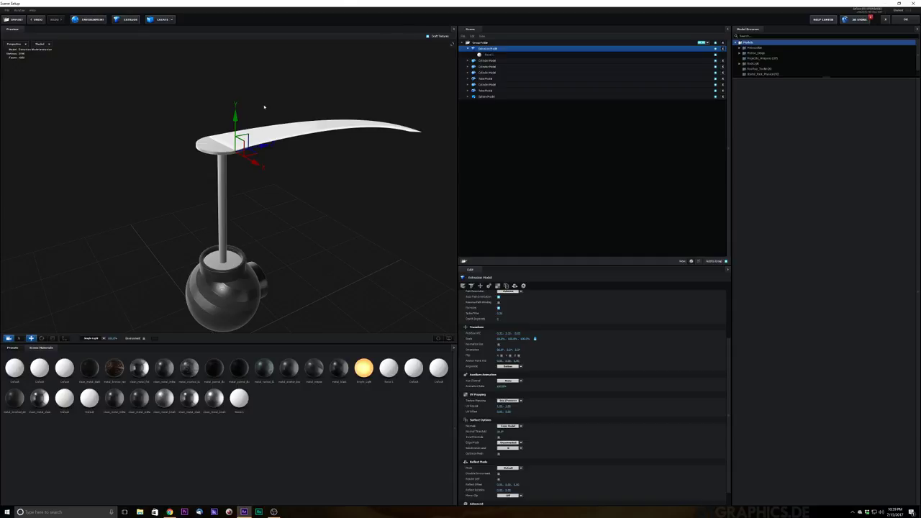
# - Duplicate the blade and rotate the copy around its vertical axis until it points the opposite way
pyautogui.moveTo(279, 206)
pyautogui.mouseDown()
pyautogui.moveTo(222, 218)
pyautogui.moveTo(283, 208)
pyautogui.mouseUp()
pyautogui.moveTo(304, 196); pyautogui.dragTo(297, 239, button='middle')
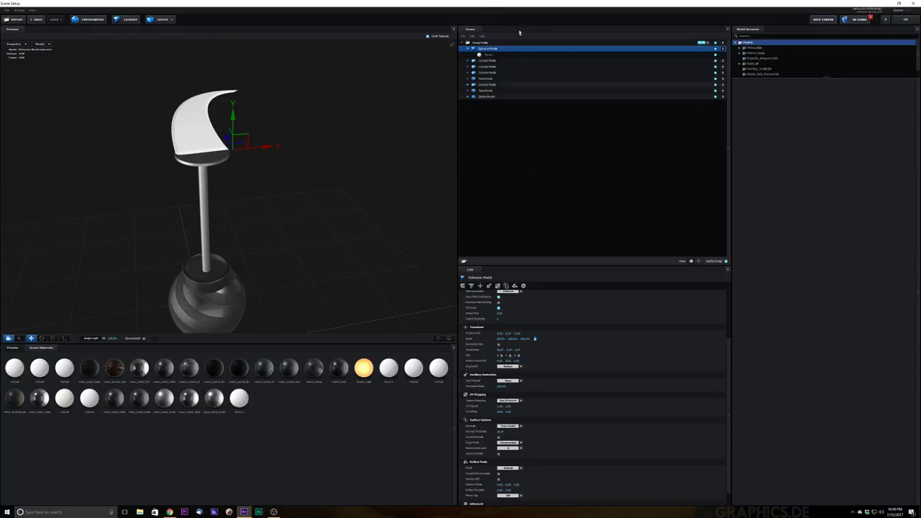
pyautogui.hotkey('ctrl', 'd')
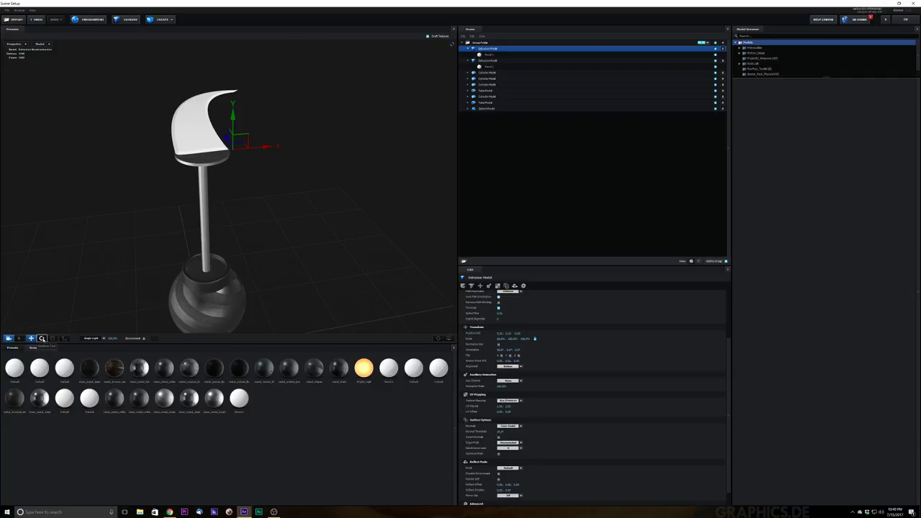
pyautogui.click(41, 338)
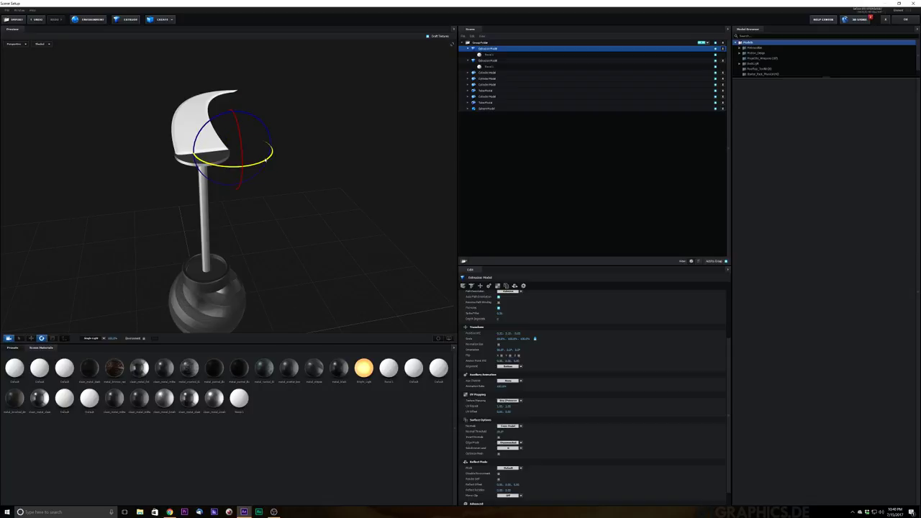
pyautogui.moveTo(266, 158); pyautogui.dragTo(120, 198)
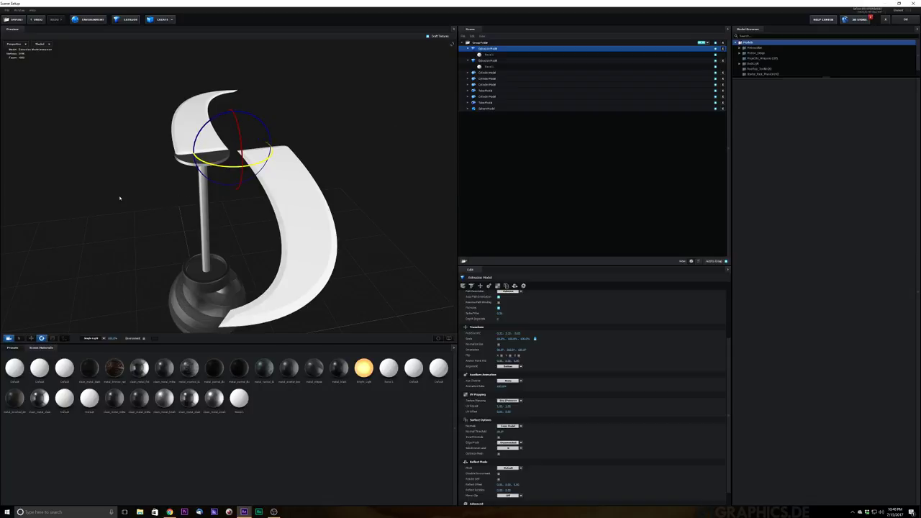
# - Move the rotated blade along X and Z until its wide end meets the first blade's on the disc
pyautogui.click(31, 338)
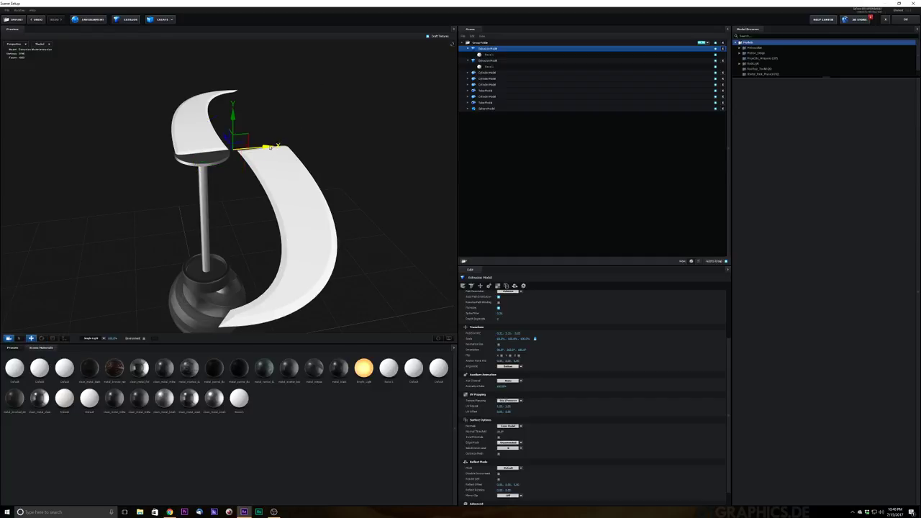
pyautogui.moveTo(270, 147); pyautogui.dragTo(296, 134)
pyautogui.scroll(3, 239, 195)
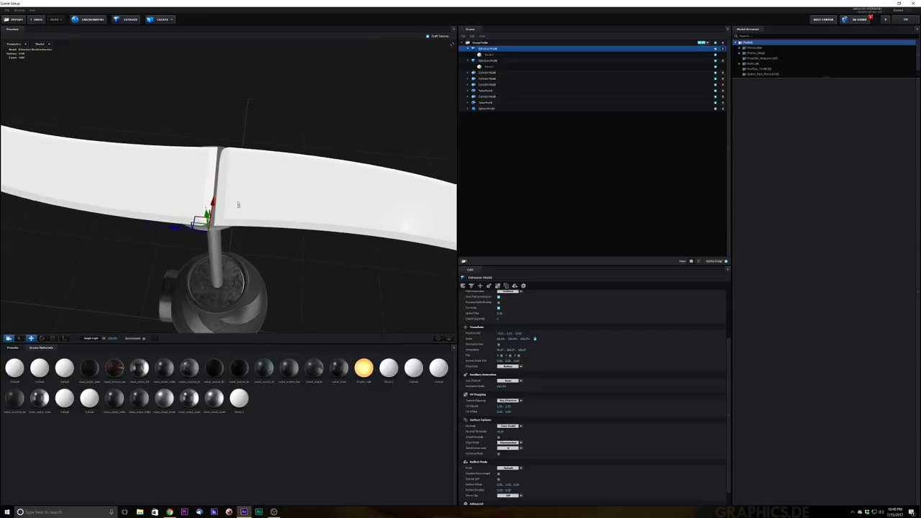
pyautogui.moveTo(238, 205); pyautogui.dragTo(240, 186)
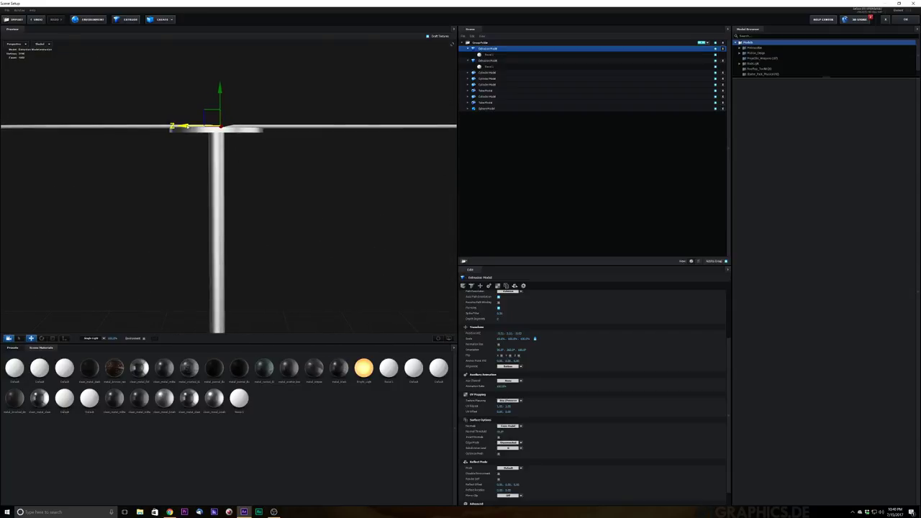
pyautogui.moveTo(187, 126); pyautogui.dragTo(183, 126)
# - Select both extruded blade models together and duplicate the pair
pyautogui.moveTo(308, 169); pyautogui.dragTo(354, 203)
pyautogui.click(528, 60)
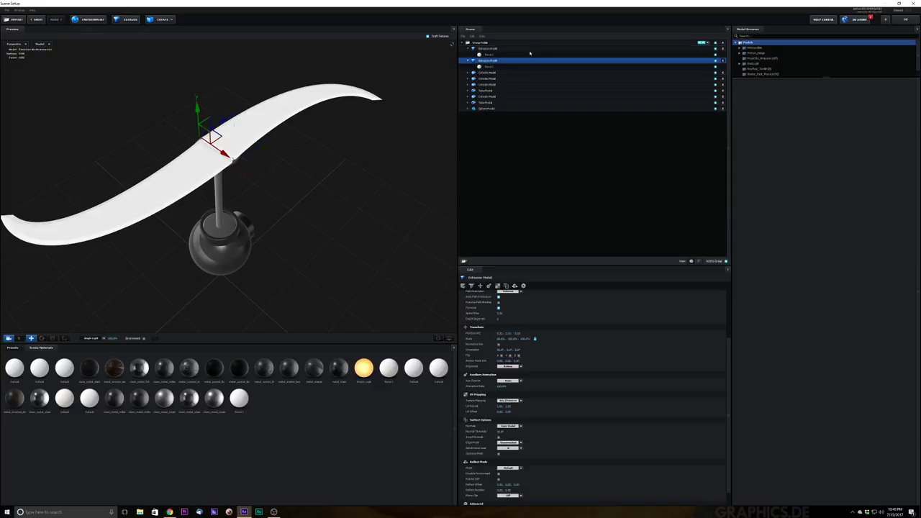
pyautogui.click(530, 44)
pyautogui.click(531, 49)
pyautogui.click(526, 62)
pyautogui.keyDown('ctrl'); pyautogui.click(524, 50); pyautogui.keyUp('ctrl')
pyautogui.rightClick(524, 49)
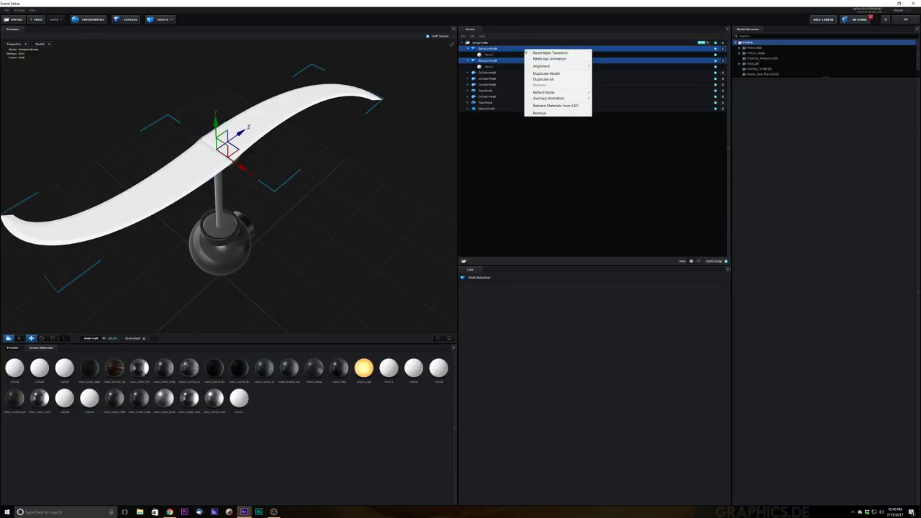
pyautogui.click(509, 4)
pyautogui.hotkey('ctrl', 'd')
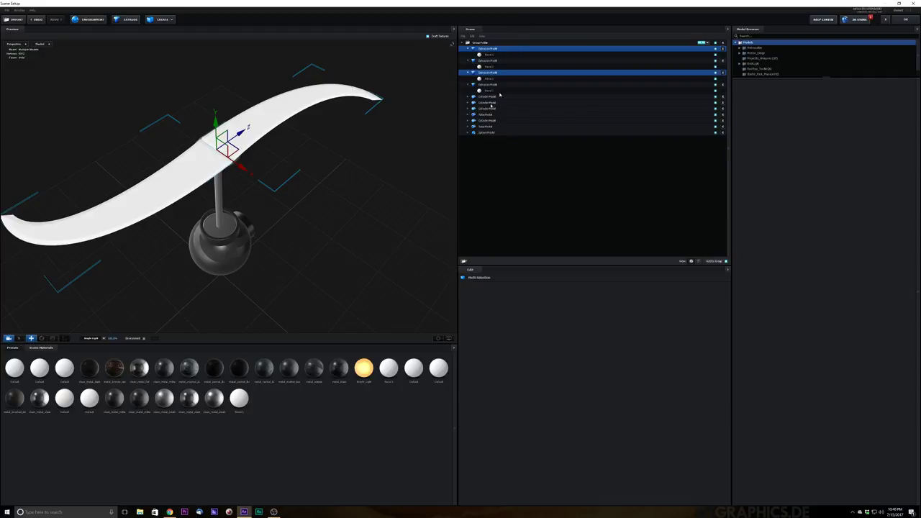
# - Rotate the duplicated blade pair about a quarter turn around the vertical axis to form a four-blade propeller
pyautogui.click(41, 338)
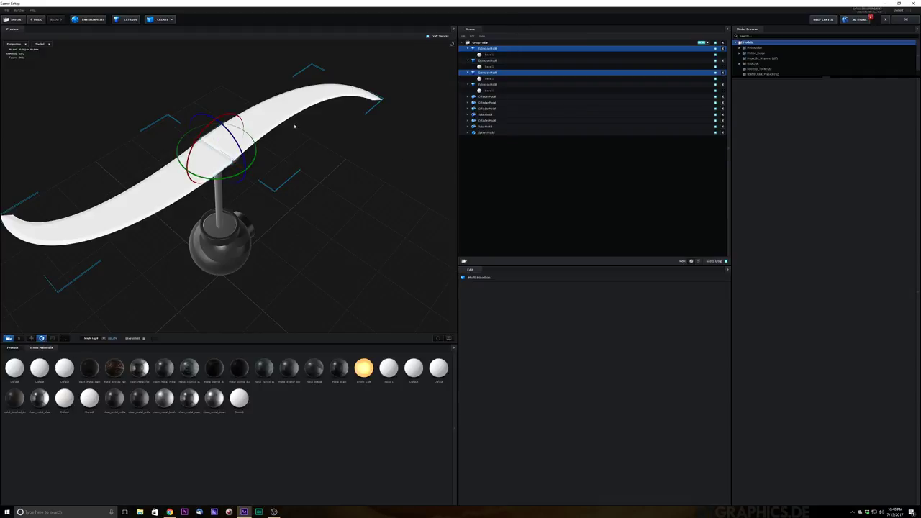
pyautogui.moveTo(245, 186); pyautogui.dragTo(347, 179)
pyautogui.moveTo(248, 154); pyautogui.dragTo(372, 292)
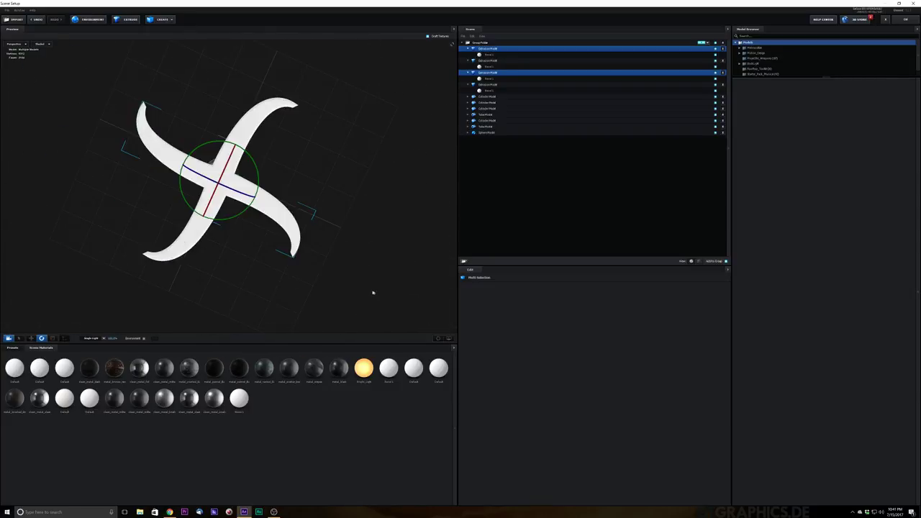
pyautogui.scroll(4, 234, 187)
pyautogui.moveTo(234, 187); pyautogui.dragTo(385, 174)
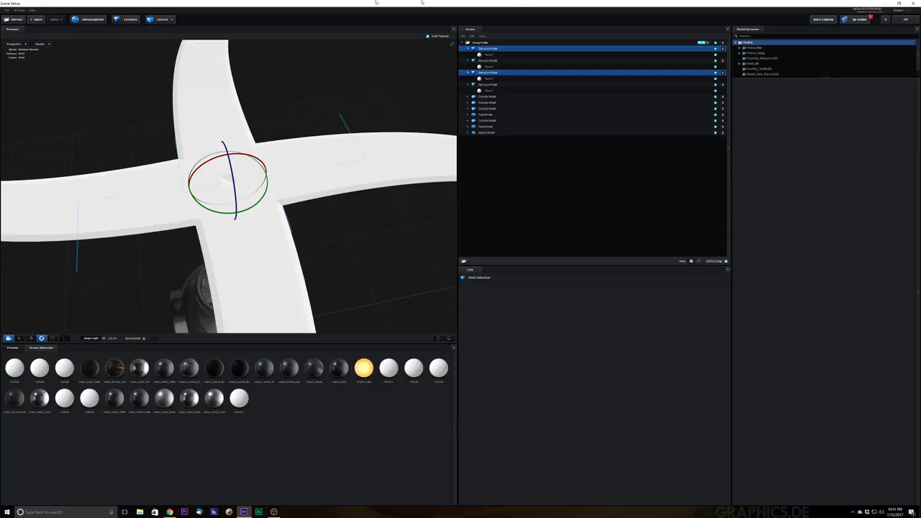
# - Create a cylinder and raise it along Y to the propeller's centre
pyautogui.click(161, 19)
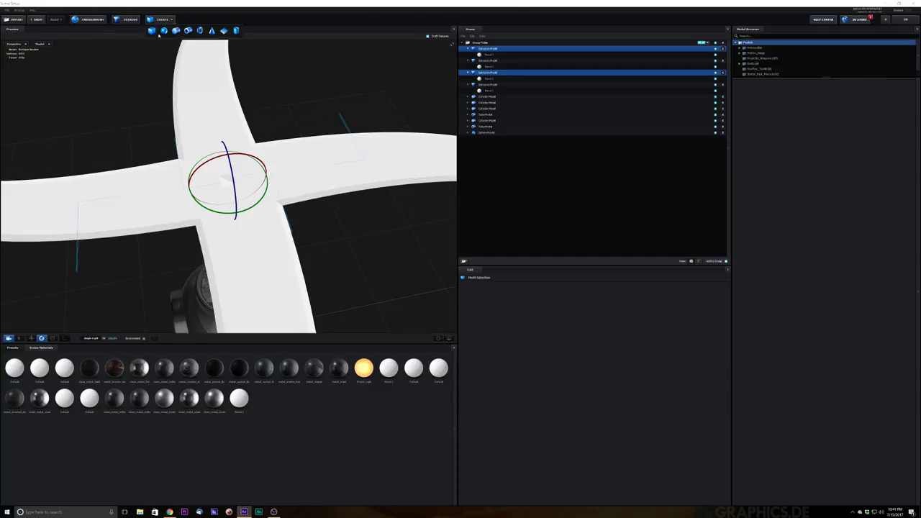
pyautogui.click(187, 29)
pyautogui.moveTo(386, 263); pyautogui.dragTo(509, 349)
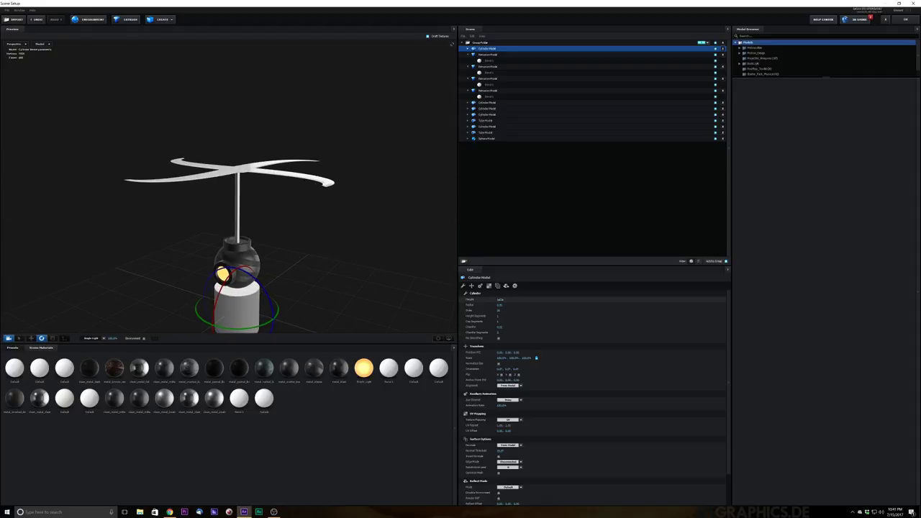
pyautogui.click(30, 337)
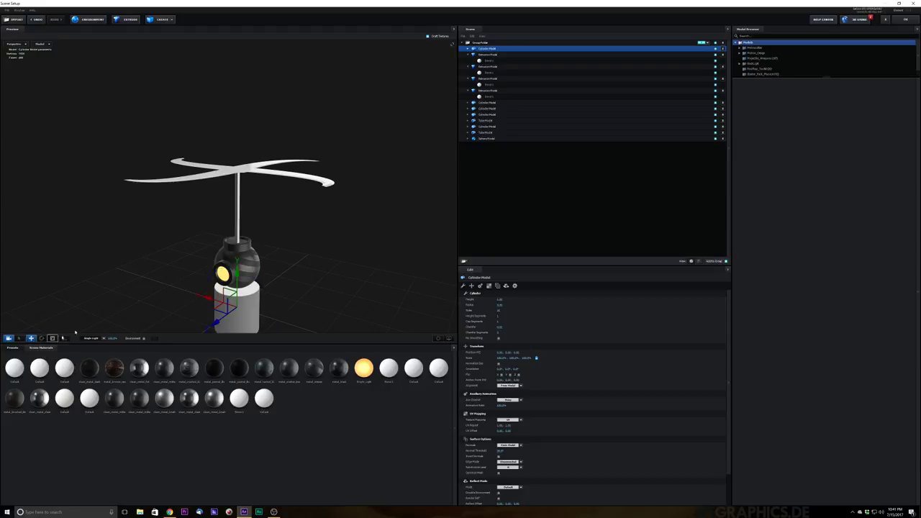
pyautogui.moveTo(237, 264); pyautogui.dragTo(250, 110)
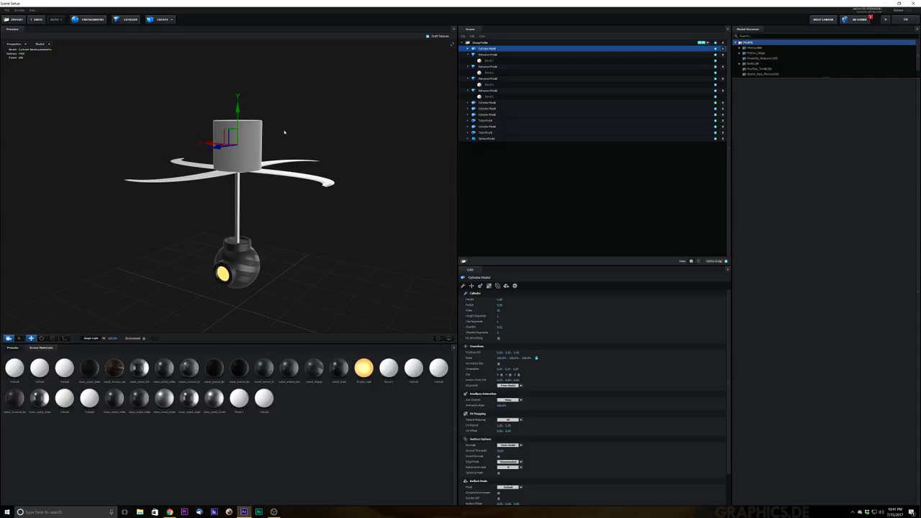
# - Shrink the new cylinder's radius and height to a thin cap and lower it onto the crossing of the blades
pyautogui.moveTo(300, 152); pyautogui.dragTo(284, 168)
pyautogui.scroll(5, 226, 190)
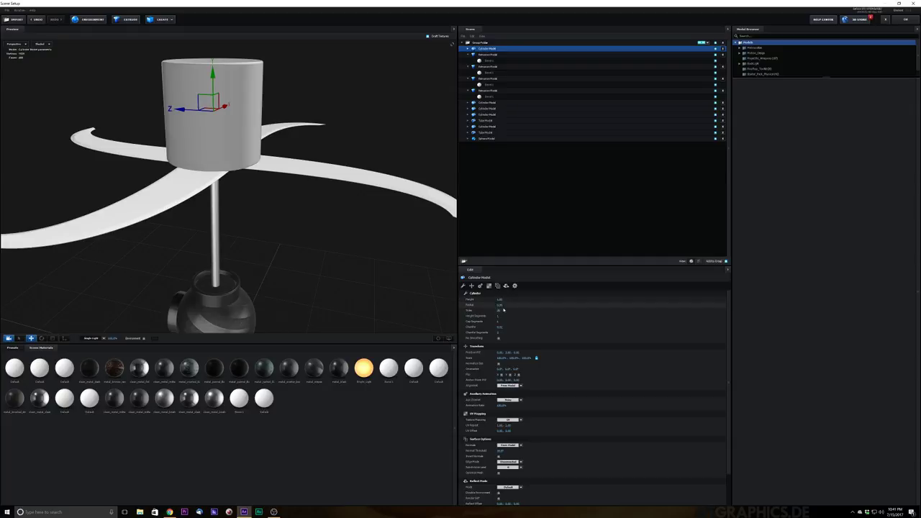
pyautogui.moveTo(500, 305); pyautogui.dragTo(475, 303)
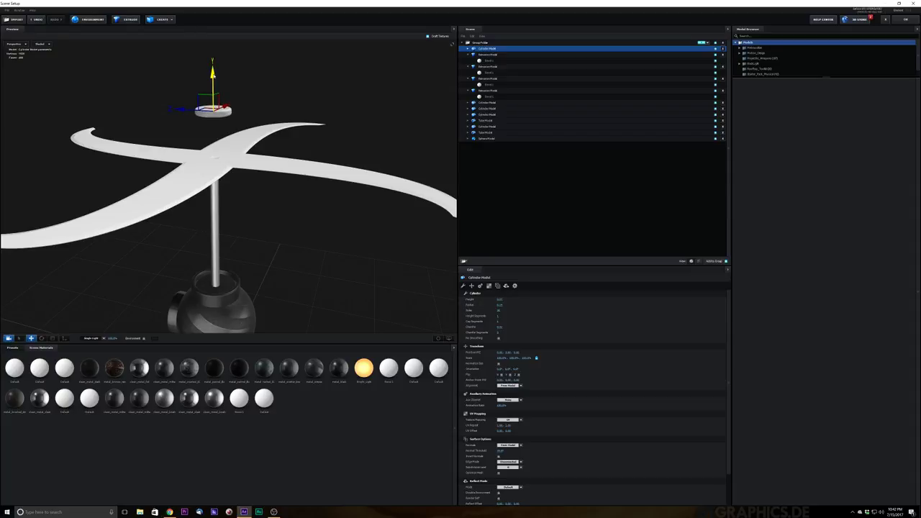
pyautogui.moveTo(214, 75); pyautogui.dragTo(213, 121)
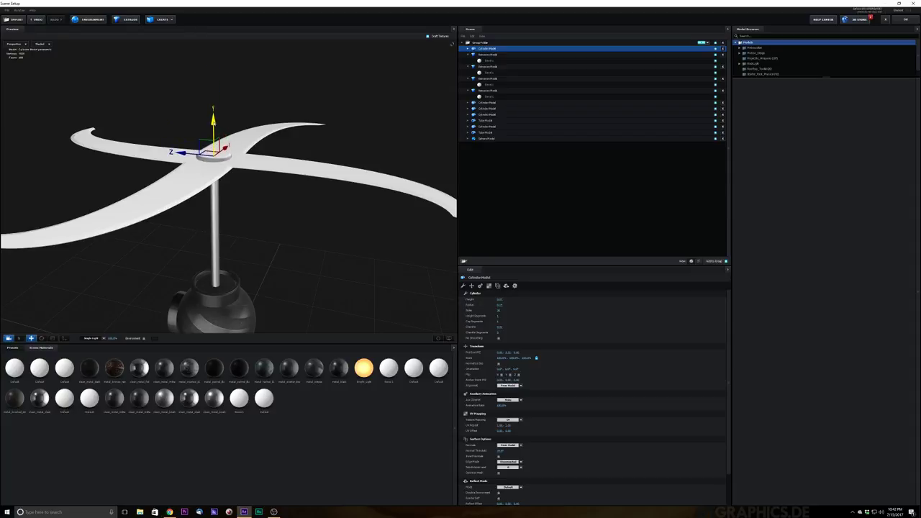
# - Try one of the scene's clean metal materials on a propeller blade
pyautogui.moveTo(244, 179); pyautogui.dragTo(231, 199)
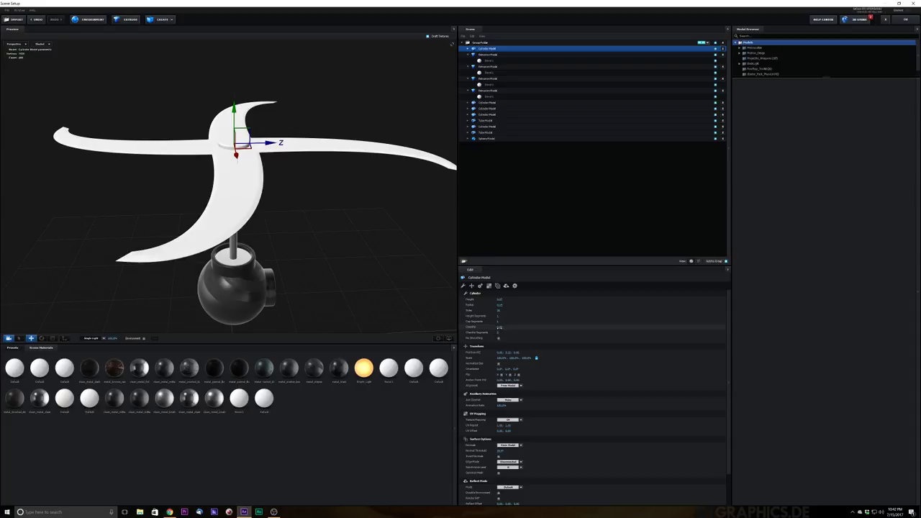
pyautogui.moveTo(350, 199); pyautogui.dragTo(213, 316)
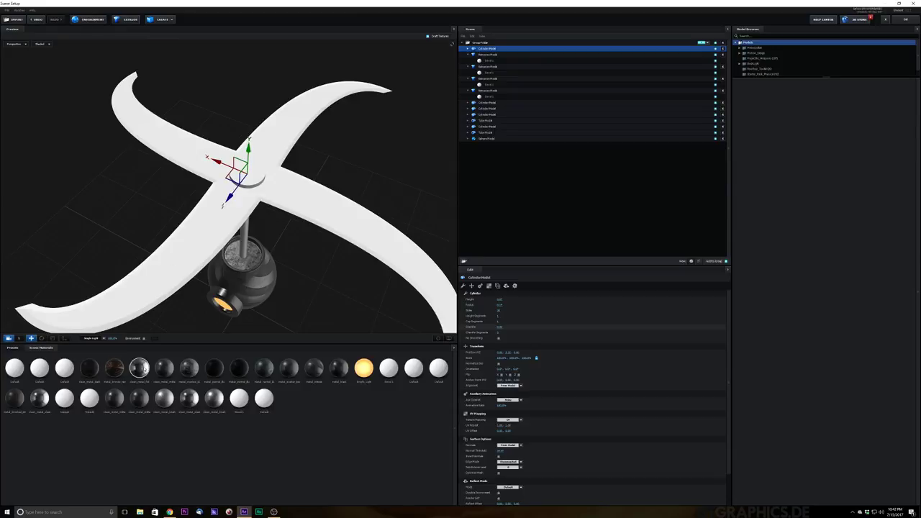
pyautogui.moveTo(139, 367); pyautogui.dragTo(195, 287)
pyautogui.moveTo(225, 325); pyautogui.dragTo(272, 261)
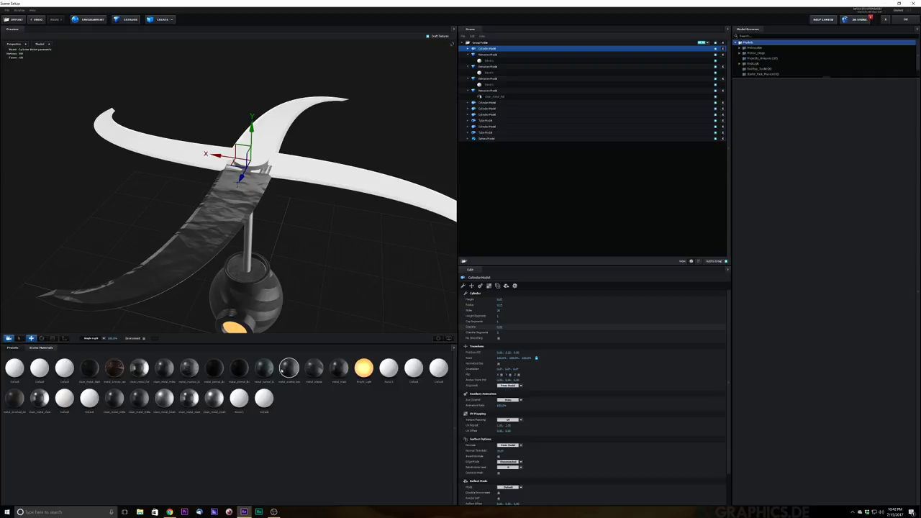
# - Open the Metal material presets of Pro Shaders 2 and try a light brushed metal on the same blade
pyautogui.click(12, 348)
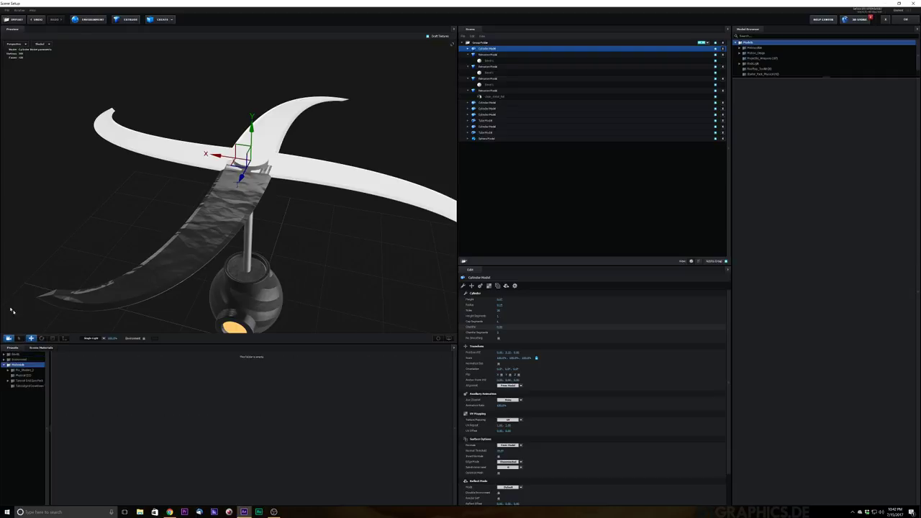
pyautogui.click(32, 370)
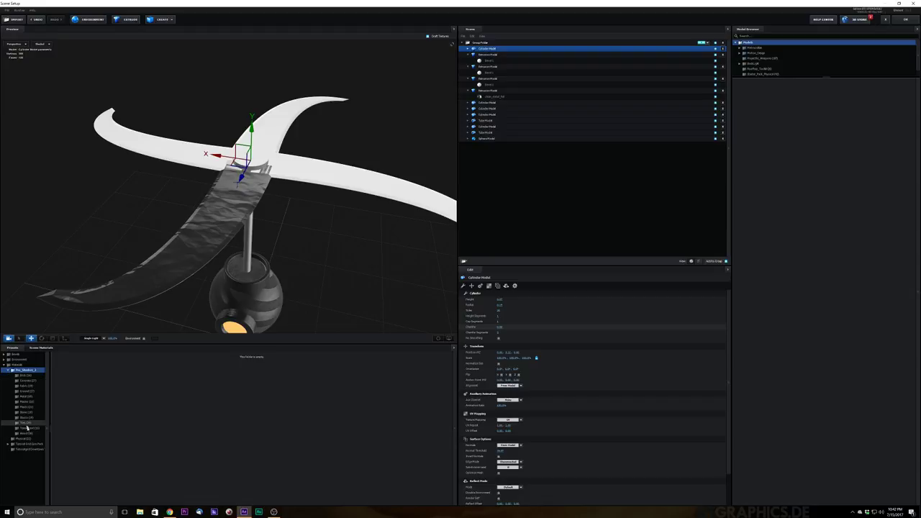
pyautogui.click(24, 397)
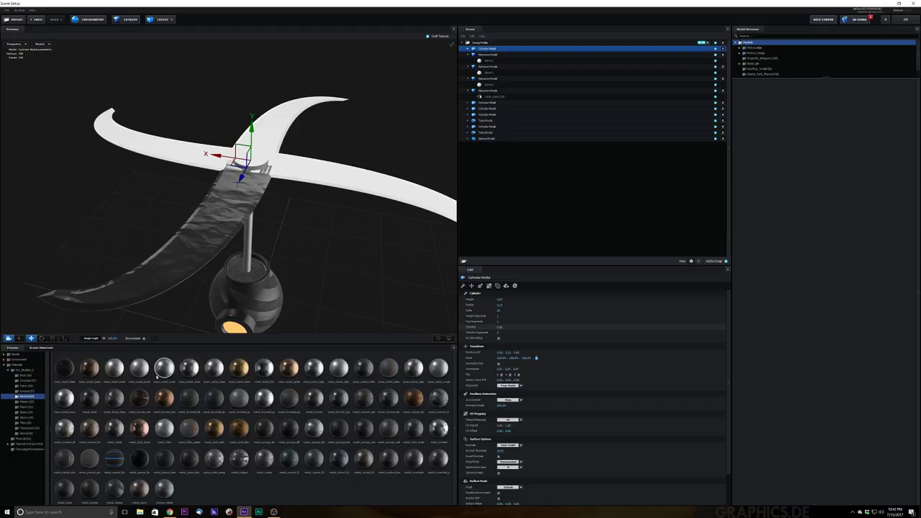
pyautogui.moveTo(136, 376); pyautogui.dragTo(186, 236)
pyautogui.moveTo(346, 263)
pyautogui.mouseDown()
pyautogui.moveTo(332, 277)
pyautogui.moveTo(331, 269)
pyautogui.mouseUp()
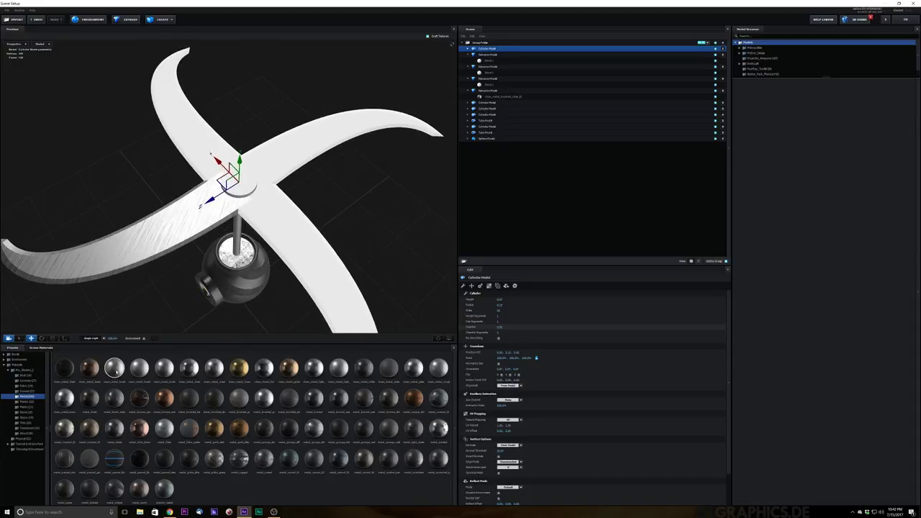
# - Apply the clean_metal_brushed material to all four propeller blades
pyautogui.moveTo(122, 366); pyautogui.dragTo(162, 238)
pyautogui.moveTo(115, 369)
pyautogui.mouseDown()
pyautogui.moveTo(206, 140)
pyautogui.moveTo(245, 181)
pyautogui.moveTo(292, 148)
pyautogui.mouseUp()
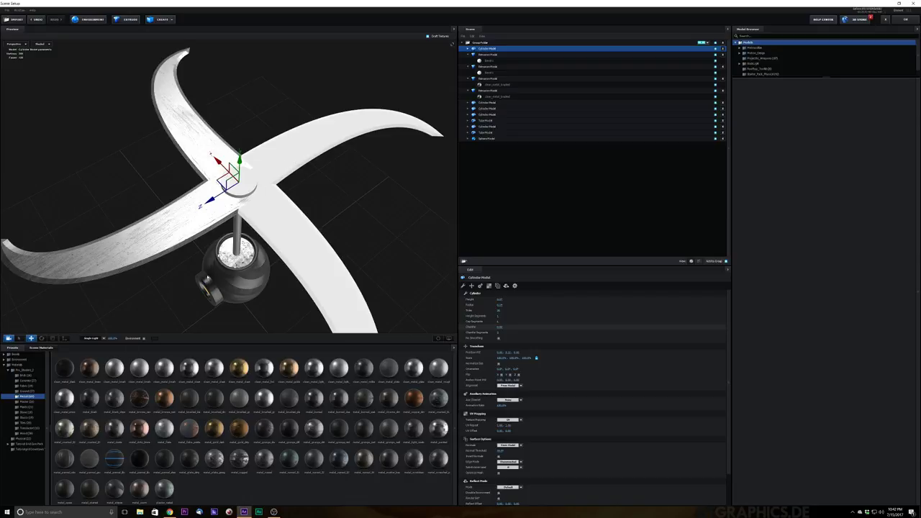
pyautogui.moveTo(417, 253); pyautogui.dragTo(372, 255)
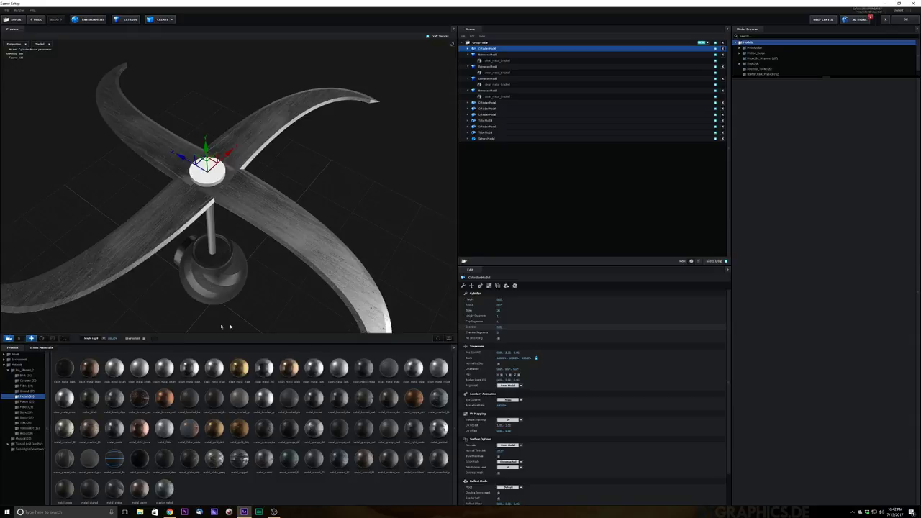
# - Try several of the Metal material presets on the propeller's centre cap and leave one applied
pyautogui.moveTo(256, 430); pyautogui.dragTo(206, 172)
pyautogui.moveTo(312, 191); pyautogui.dragTo(350, 322)
pyautogui.moveTo(358, 395); pyautogui.dragTo(212, 165)
pyautogui.moveTo(303, 154); pyautogui.dragTo(350, 355)
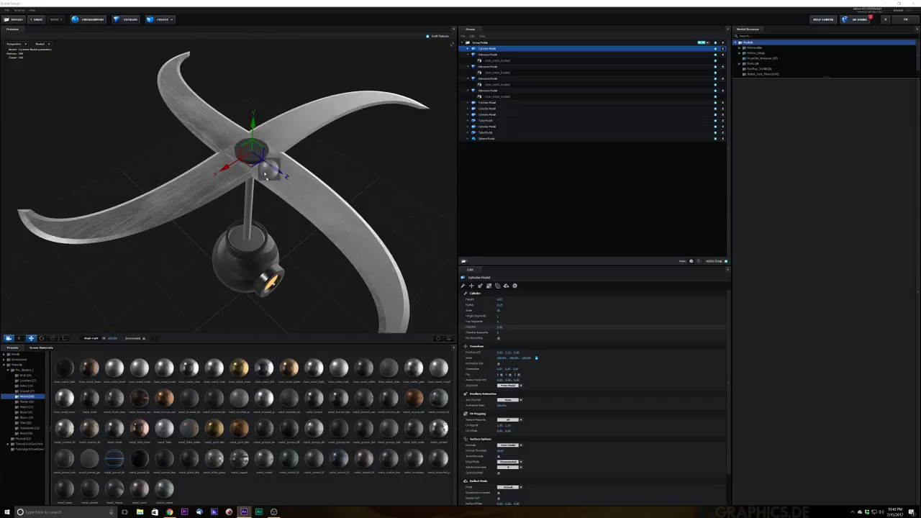
pyautogui.moveTo(372, 158); pyautogui.dragTo(291, 313)
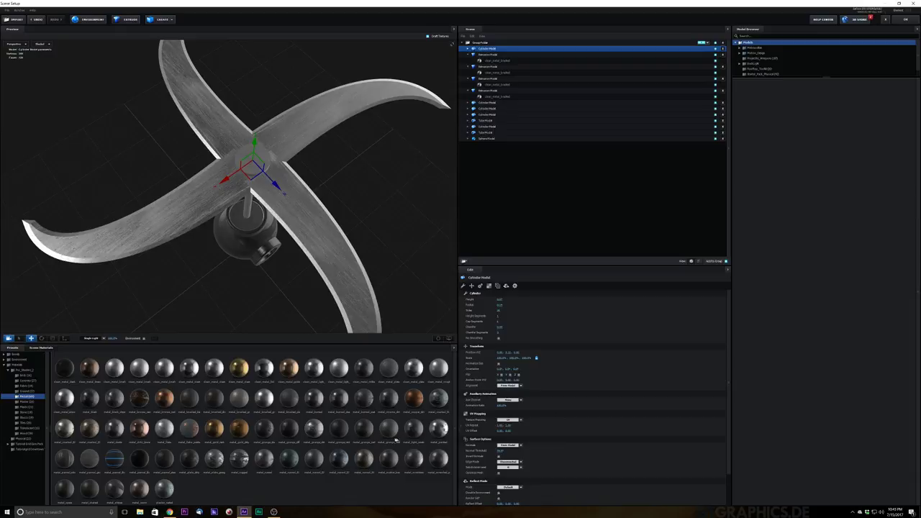
pyautogui.moveTo(439, 397); pyautogui.dragTo(273, 147)
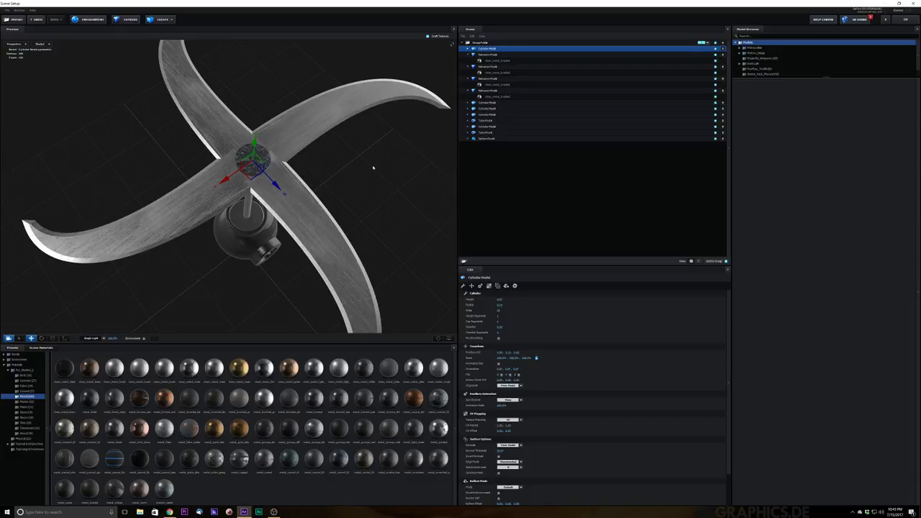
pyautogui.moveTo(373, 168); pyautogui.dragTo(322, 191)
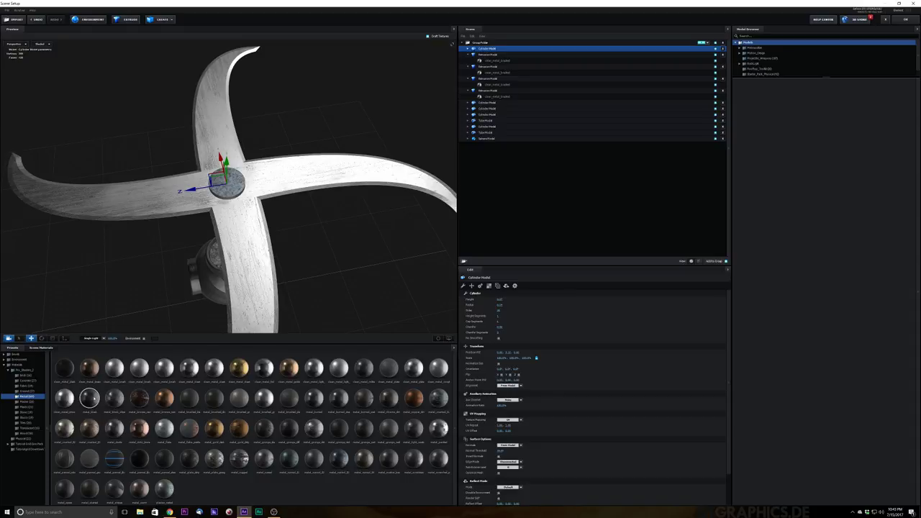
pyautogui.moveTo(328, 113); pyautogui.dragTo(236, 89)
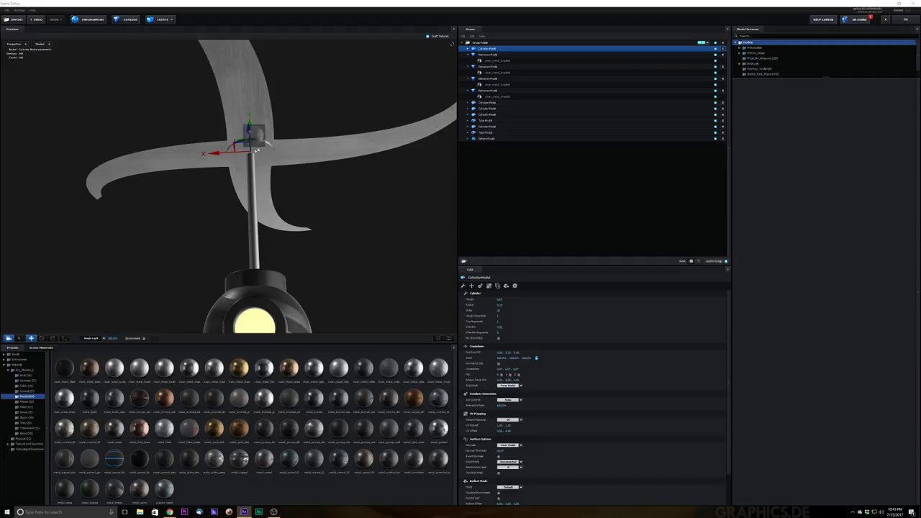
pyautogui.moveTo(402, 235); pyautogui.dragTo(300, 223)
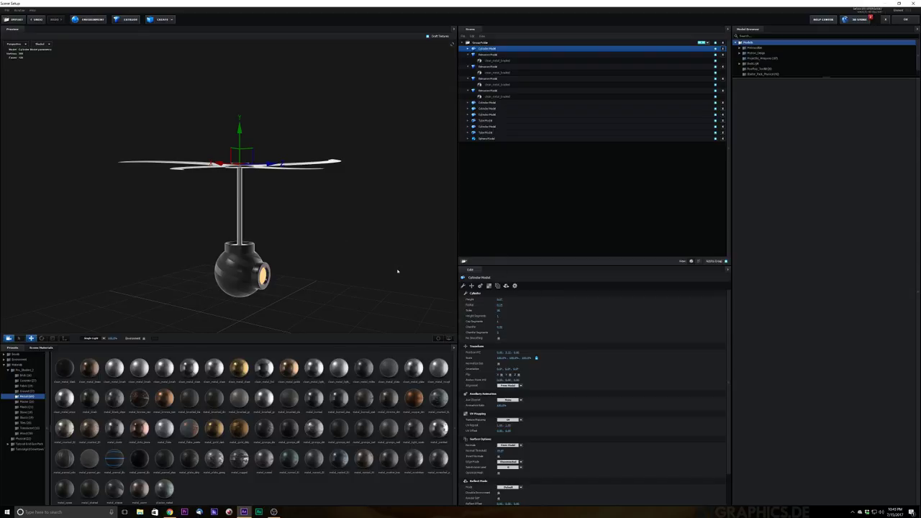
pyautogui.moveTo(301, 218); pyautogui.dragTo(253, 227)
pyautogui.scroll(3, 277, 253)
pyautogui.moveTo(257, 291); pyautogui.dragTo(340, 253)
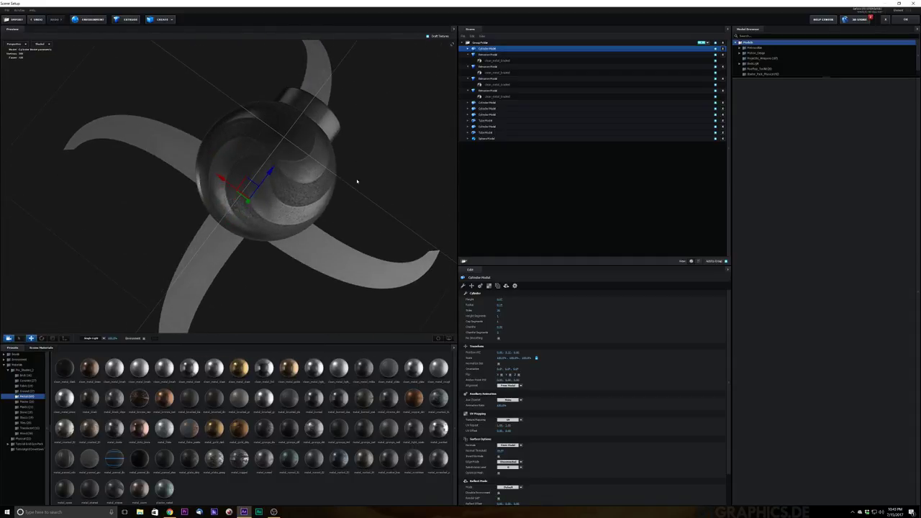
pyautogui.moveTo(357, 182); pyautogui.dragTo(335, 230)
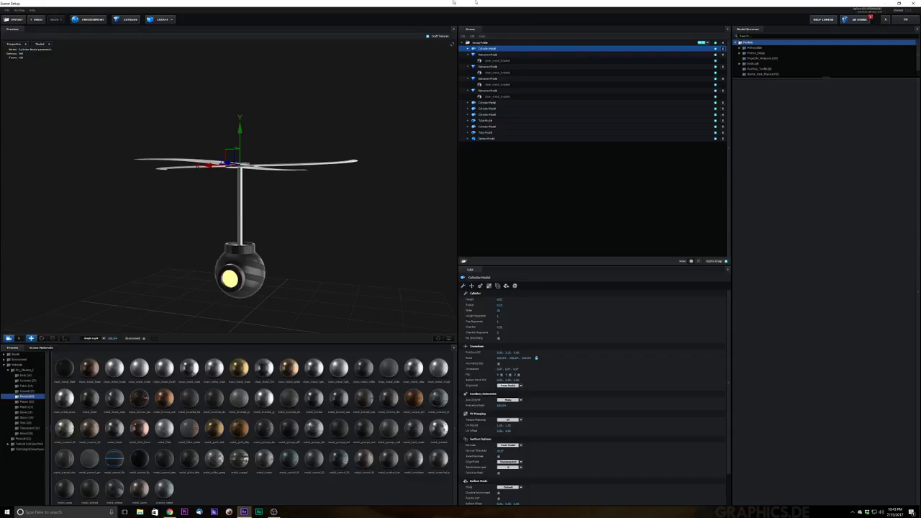
# - Create a new group folder in the scene and rename it Prop
pyautogui.rightClick(529, 206)
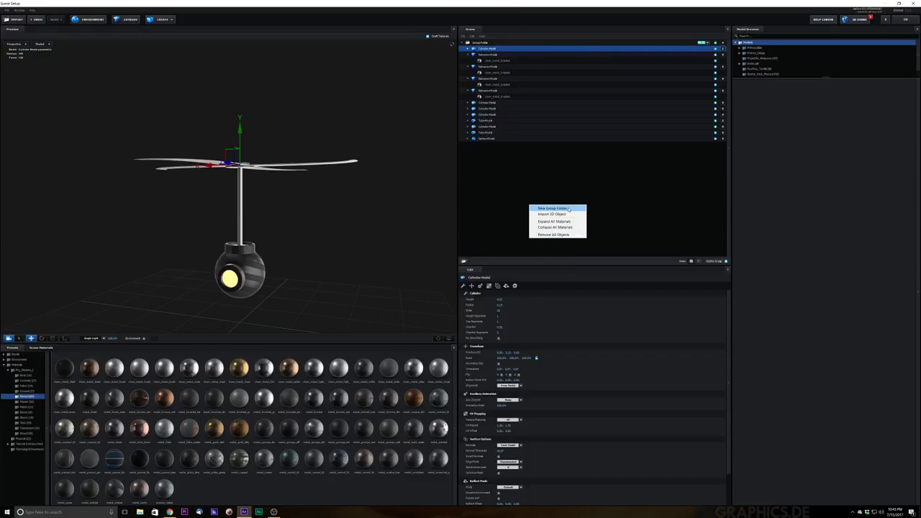
pyautogui.click(568, 210)
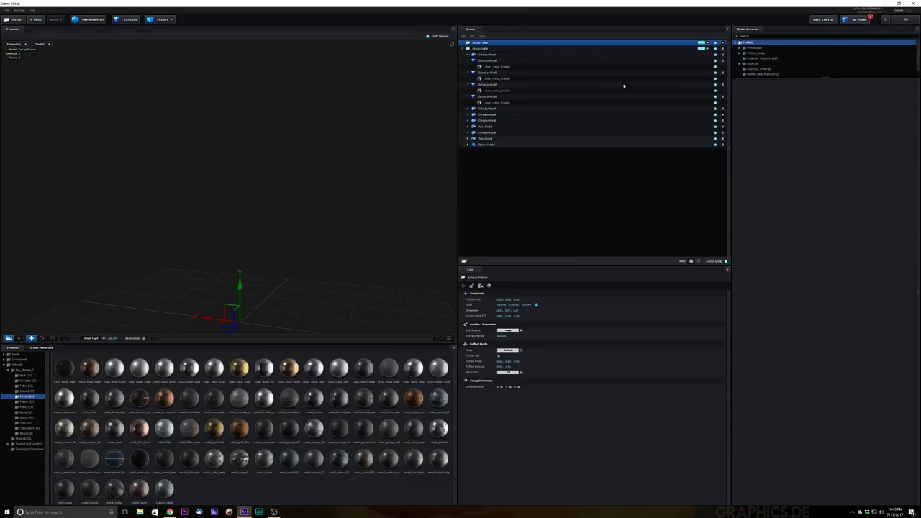
pyautogui.rightClick(485, 44)
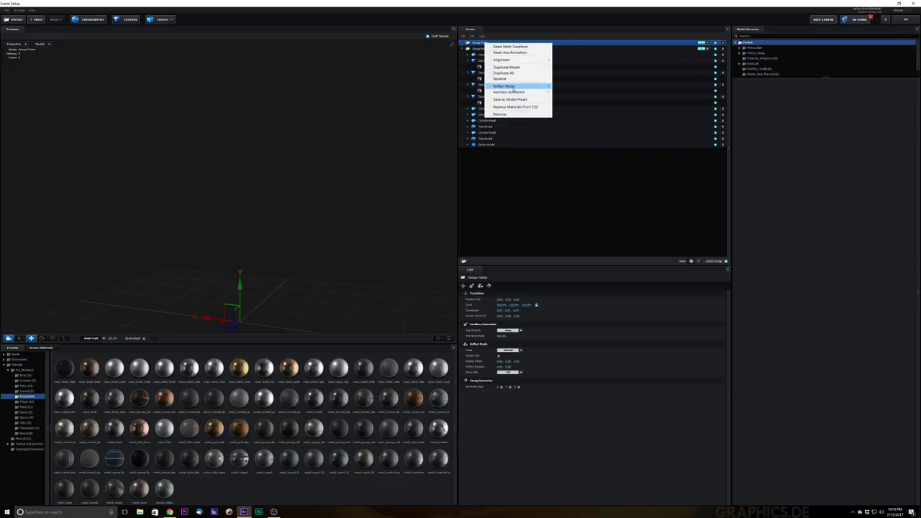
pyautogui.click(506, 78)
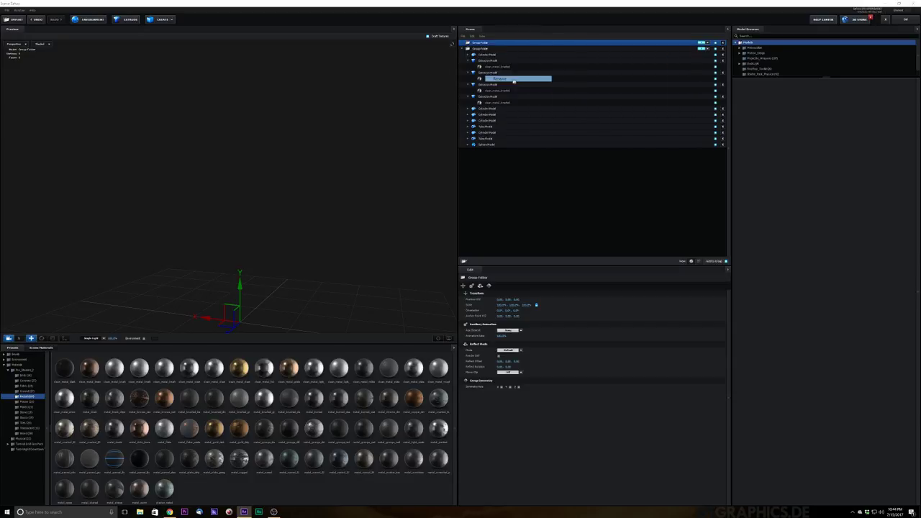
pyautogui.write('Pr')
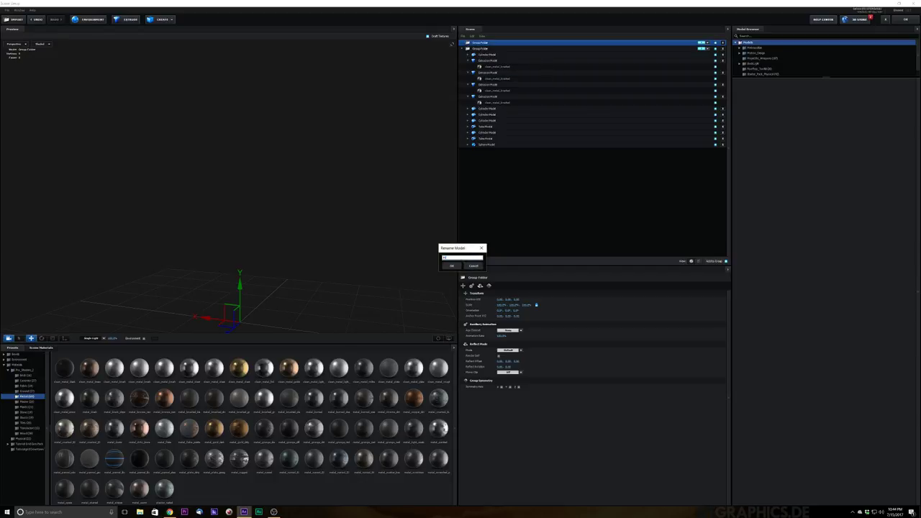
pyautogui.write('op')
pyautogui.press('Return')
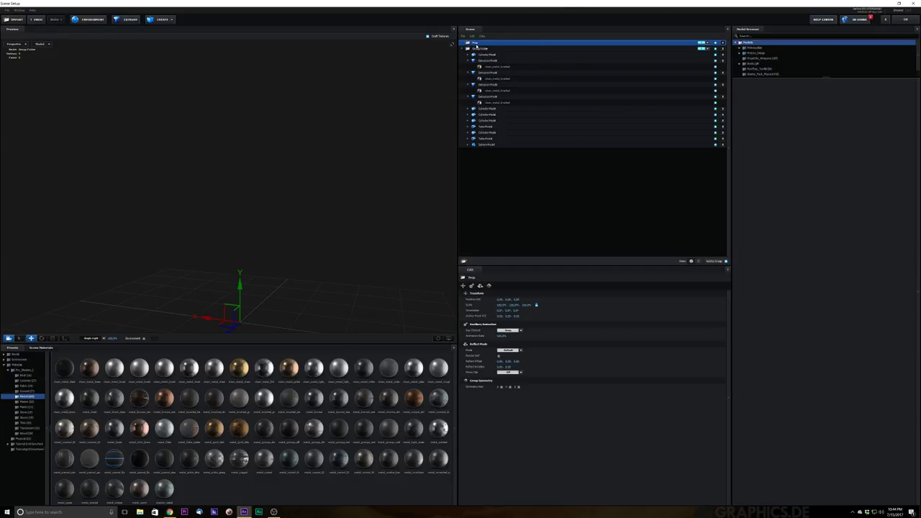
# - Nest the Prop folder inside the robot's group folder and move the four blade extrusions and the cap cylinder into it
pyautogui.moveTo(476, 45); pyautogui.dragTo(482, 58)
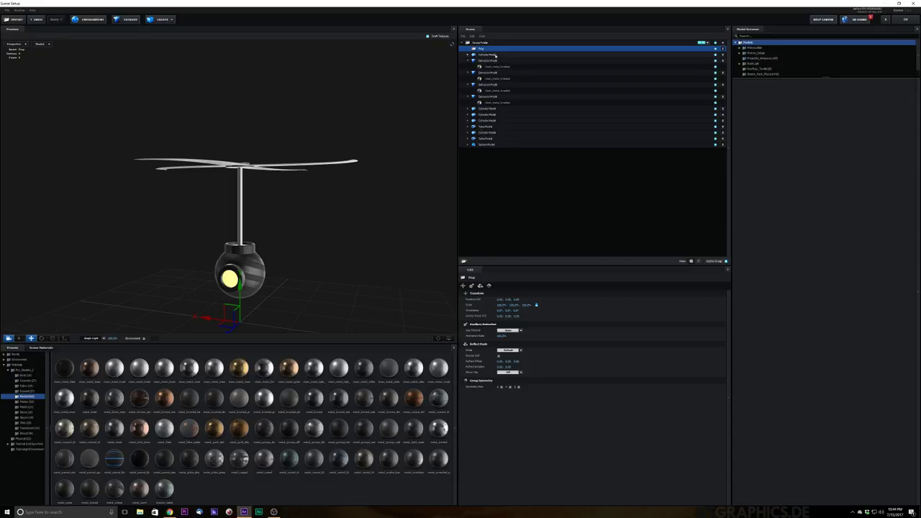
pyautogui.click(495, 55)
pyautogui.keyDown('ctrl'); pyautogui.click(495, 60); pyautogui.keyUp('ctrl')
pyautogui.keyDown('ctrl'); pyautogui.click(497, 73); pyautogui.keyUp('ctrl')
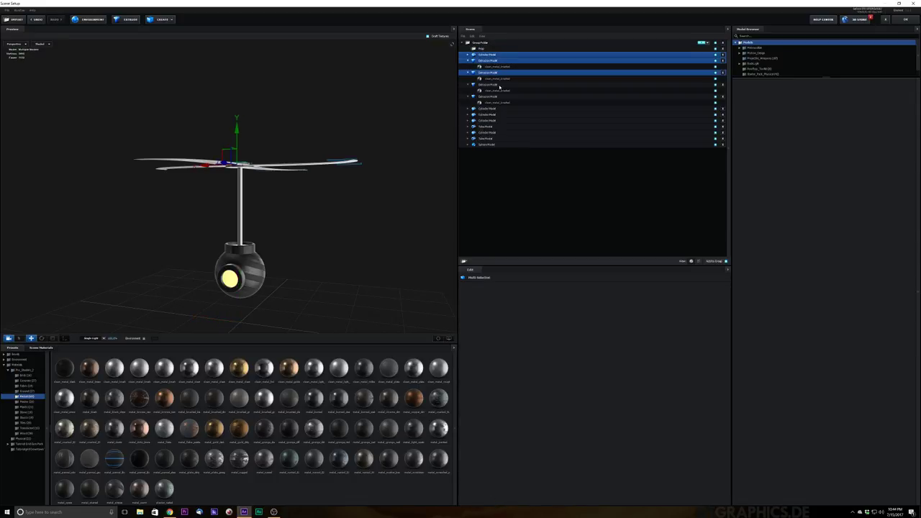
pyautogui.keyDown('ctrl'); pyautogui.click(497, 85); pyautogui.keyUp('ctrl')
pyautogui.keyDown('ctrl'); pyautogui.click(498, 96); pyautogui.keyUp('ctrl')
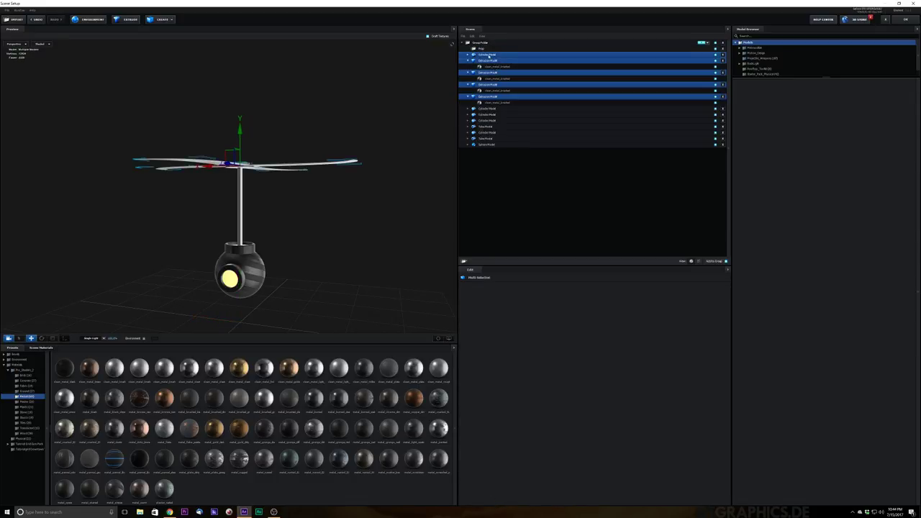
pyautogui.moveTo(489, 55); pyautogui.dragTo(483, 48)
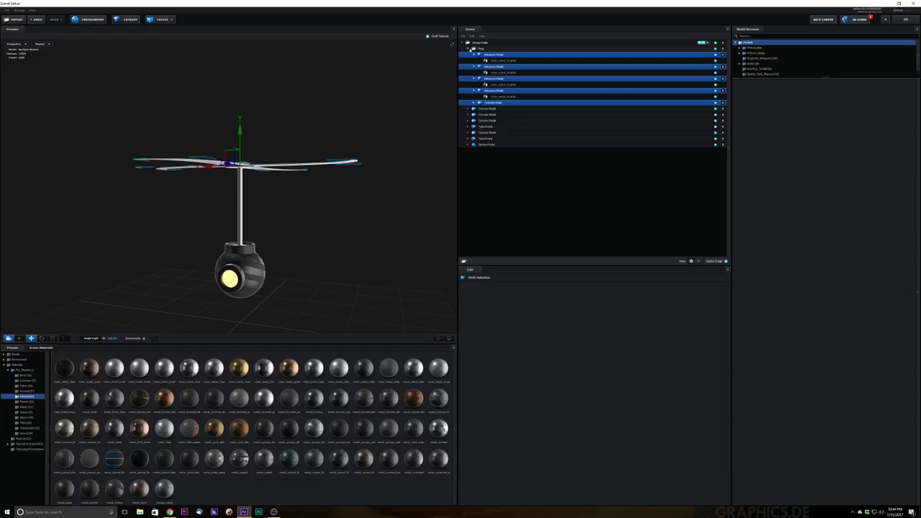
pyautogui.click(471, 49)
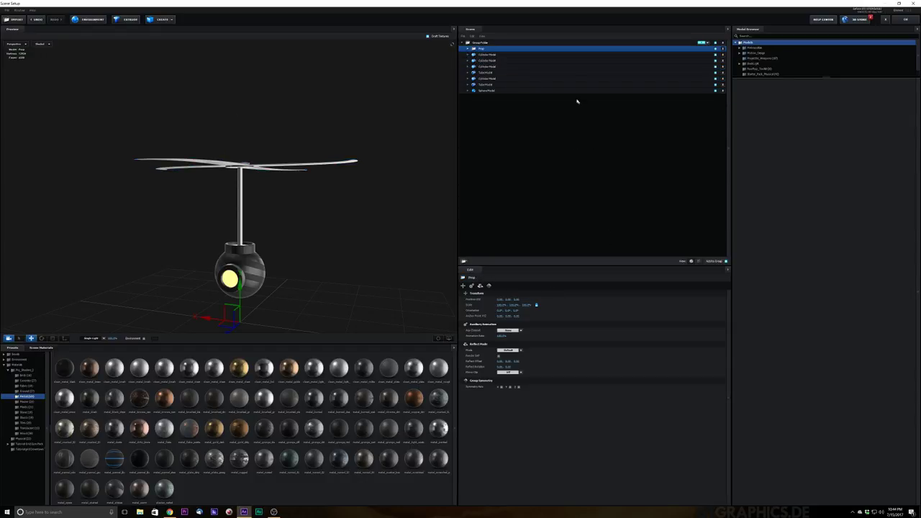
# - Assign the Prop folder's auxiliary animation to Channel 1 and accept the scene setup to return to the composition
pyautogui.click(511, 330)
pyautogui.click(514, 337)
pyautogui.moveTo(267, 221); pyautogui.dragTo(245, 255)
pyautogui.moveTo(246, 256); pyautogui.dragTo(271, 265, button='middle')
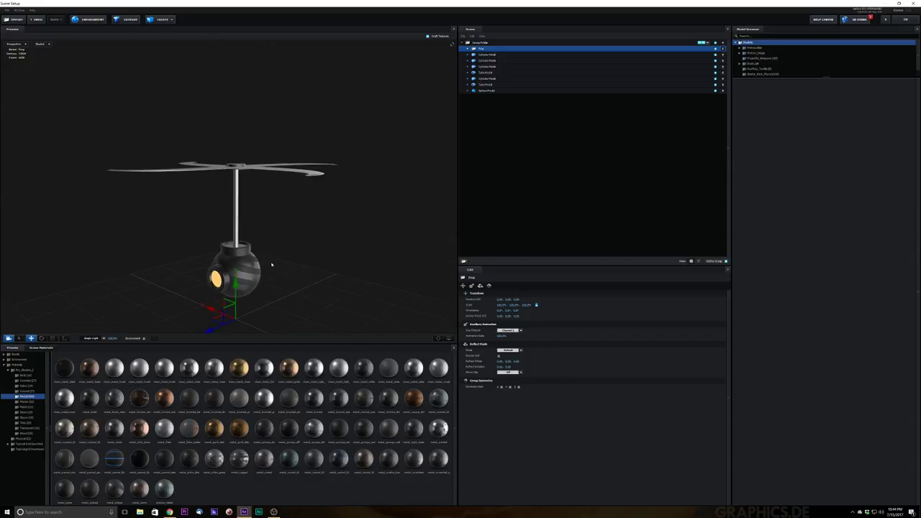
pyautogui.click(903, 20)
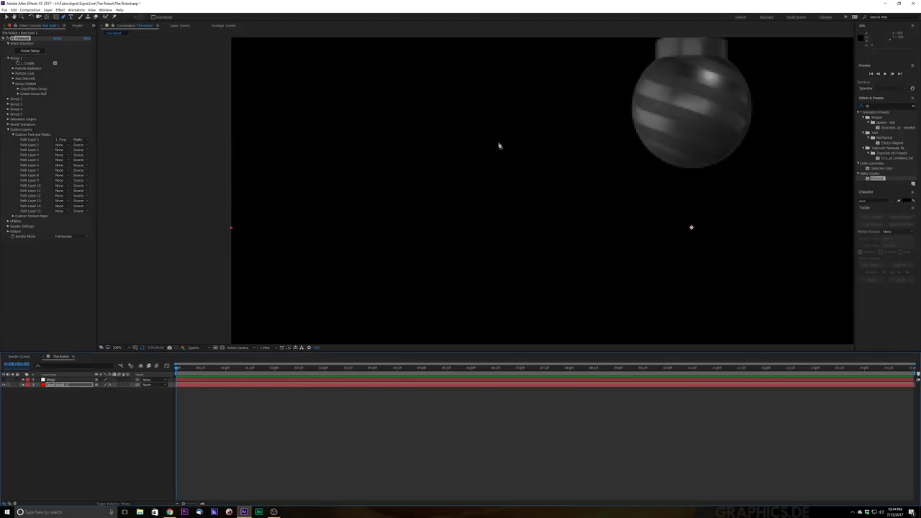
# - Add a new two-node camera to the composition with the 50mm preset
pyautogui.scroll(-3, 497, 148)
pyautogui.click(47, 10)
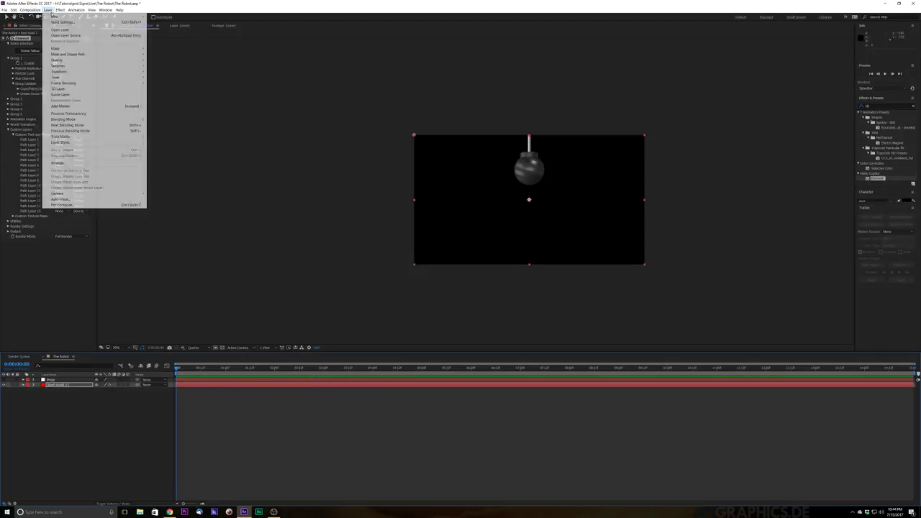
pyautogui.moveTo(65, 14)
pyautogui.click(179, 34)
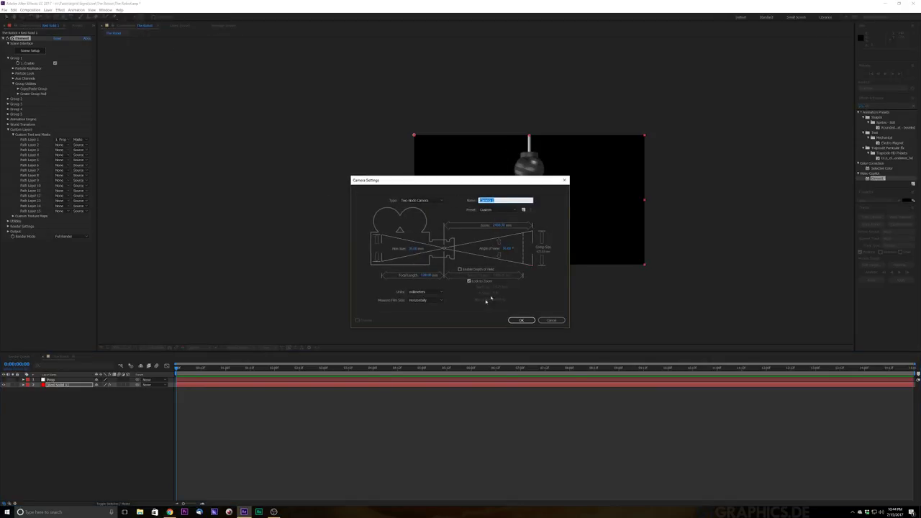
pyautogui.click(510, 210)
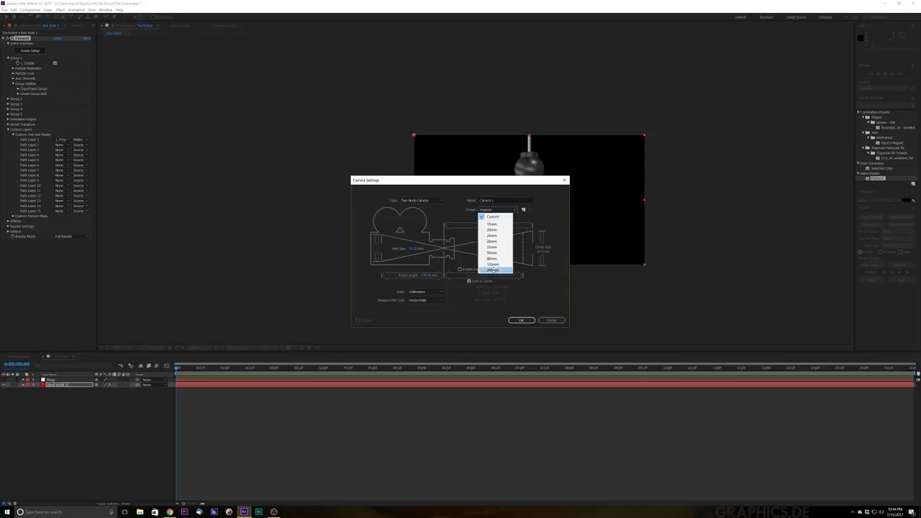
pyautogui.click(491, 252)
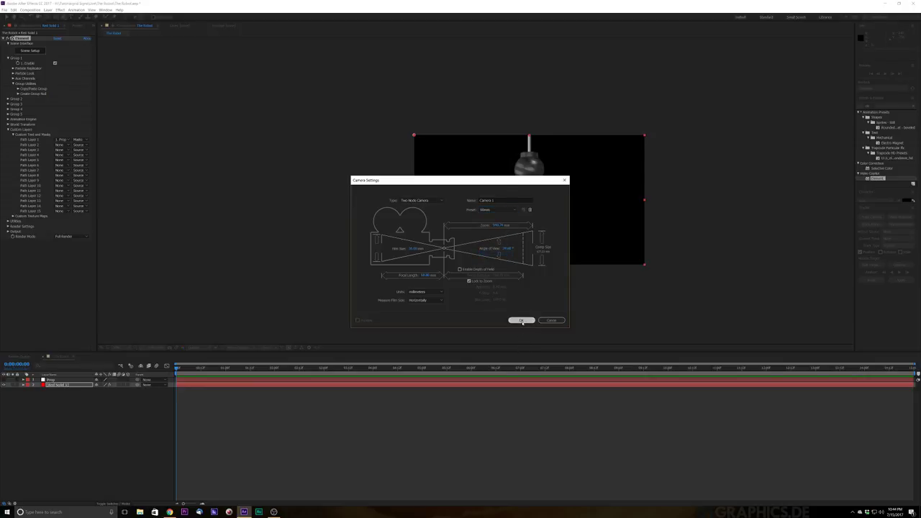
pyautogui.click(519, 320)
# - Track the camera to bring the whole robot into frame and orbit it around to face the glowing eye
pyautogui.click(31, 17)
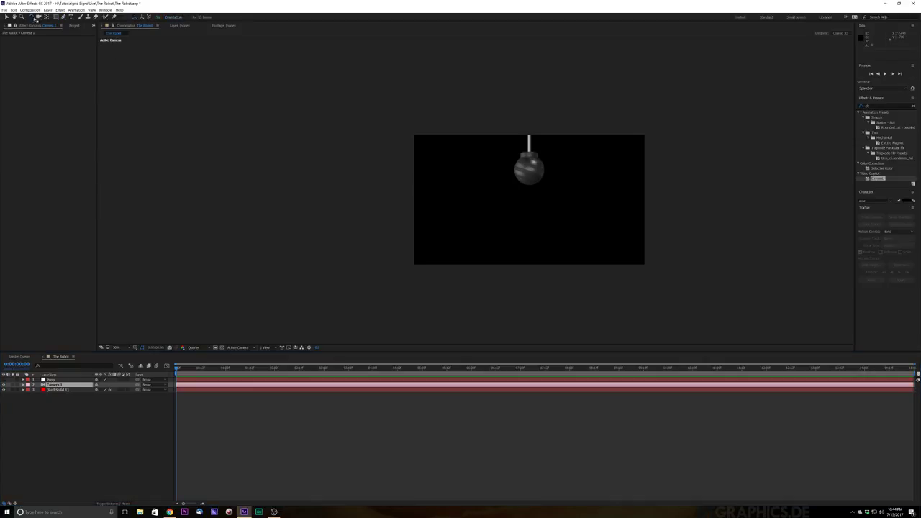
pyautogui.click(39, 17)
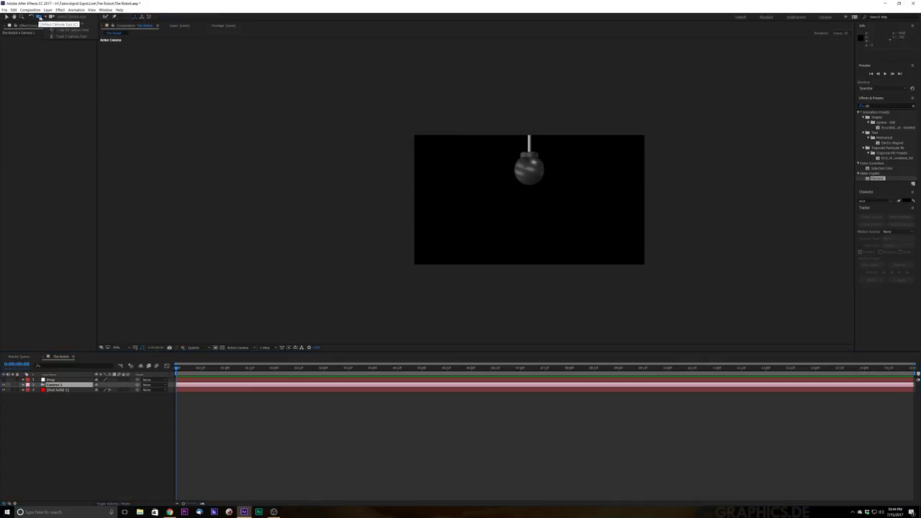
pyautogui.click(54, 24)
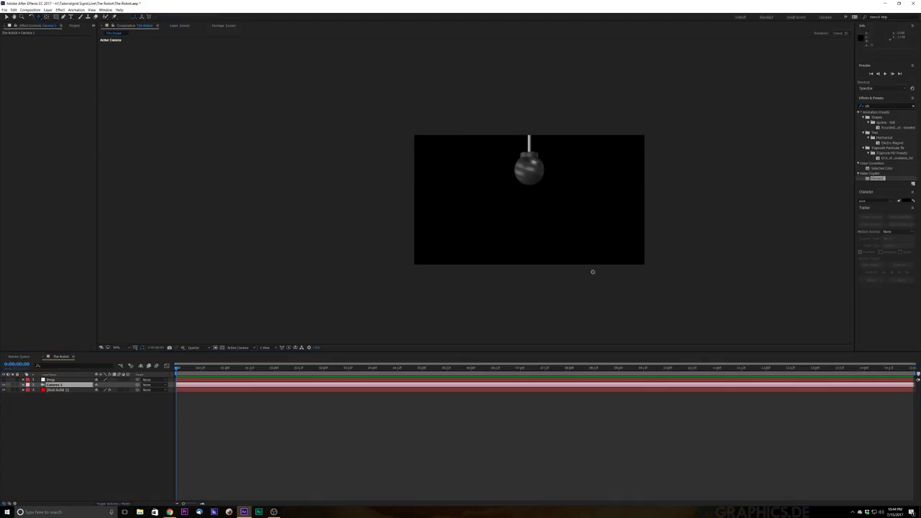
pyautogui.moveTo(531, 172); pyautogui.dragTo(518, 227)
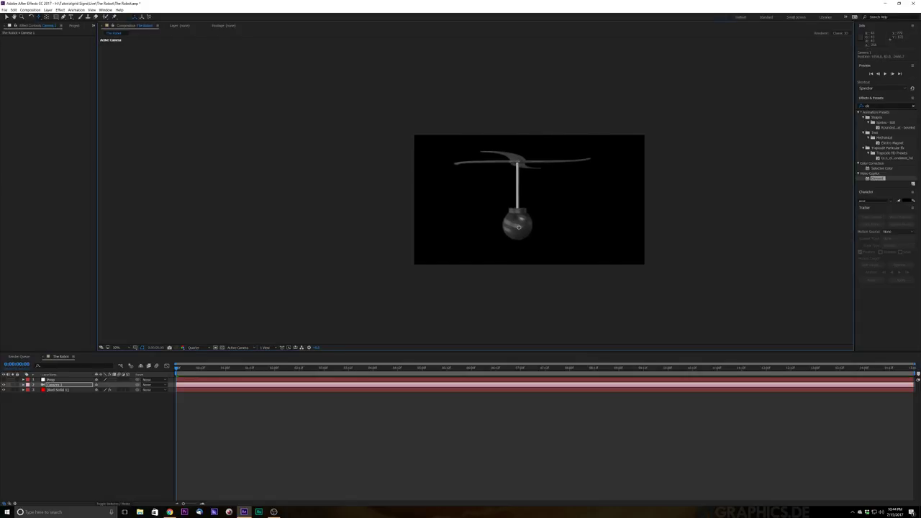
pyautogui.click(40, 18)
pyautogui.click(57, 23)
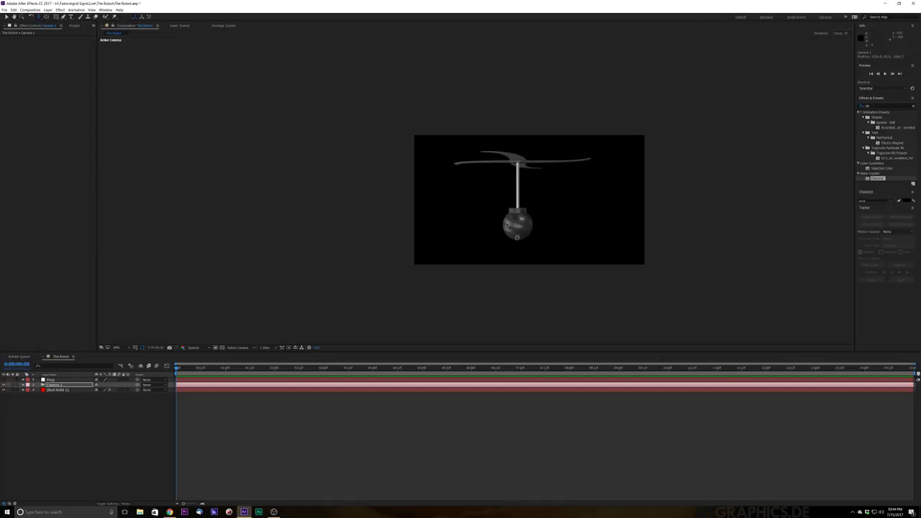
pyautogui.moveTo(514, 203); pyautogui.dragTo(441, 209)
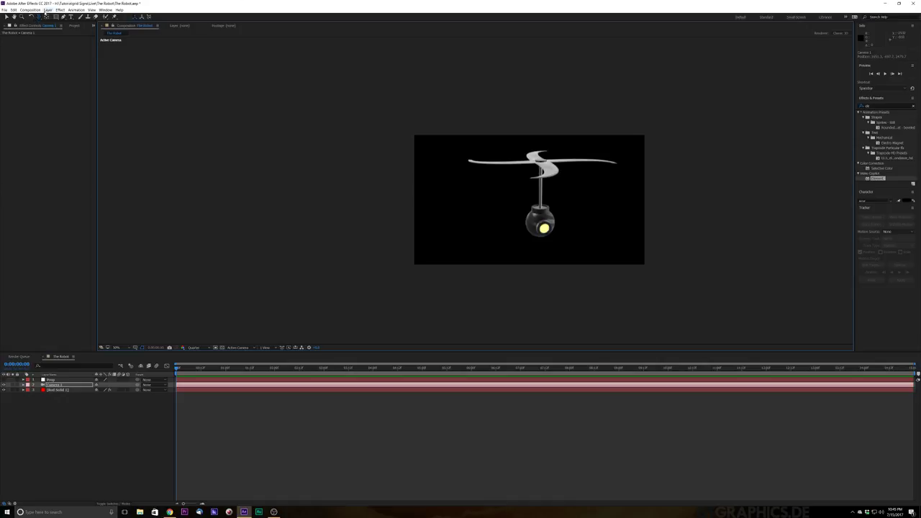
# - Create a white solid named Feet at the composition size
pyautogui.click(47, 10)
pyautogui.moveTo(56, 16)
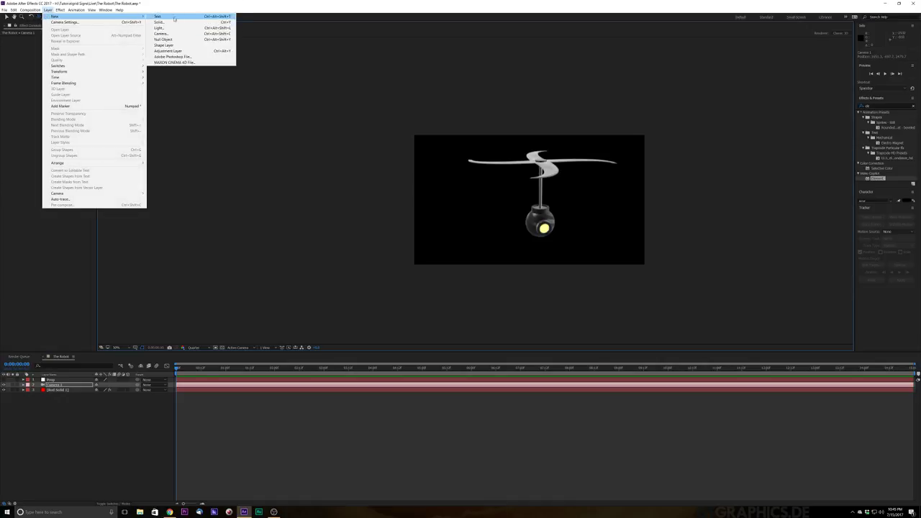
pyautogui.click(159, 22)
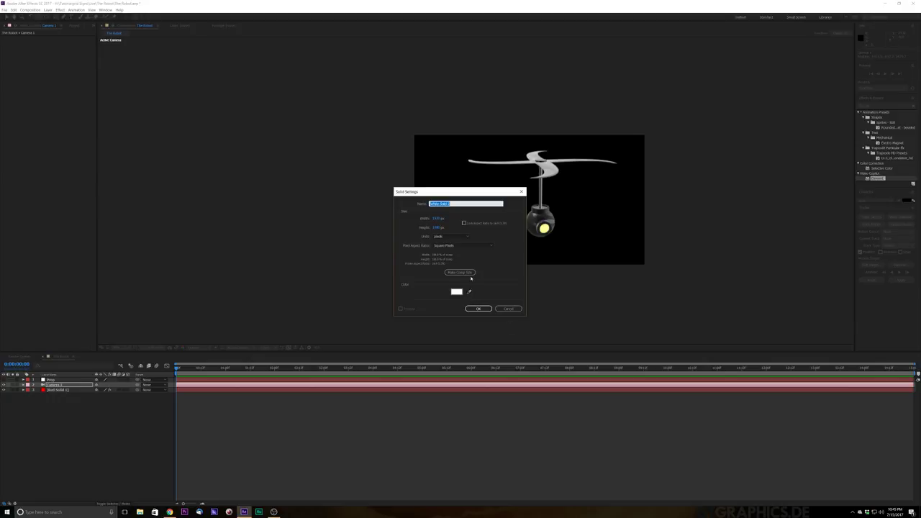
pyautogui.press('Return')
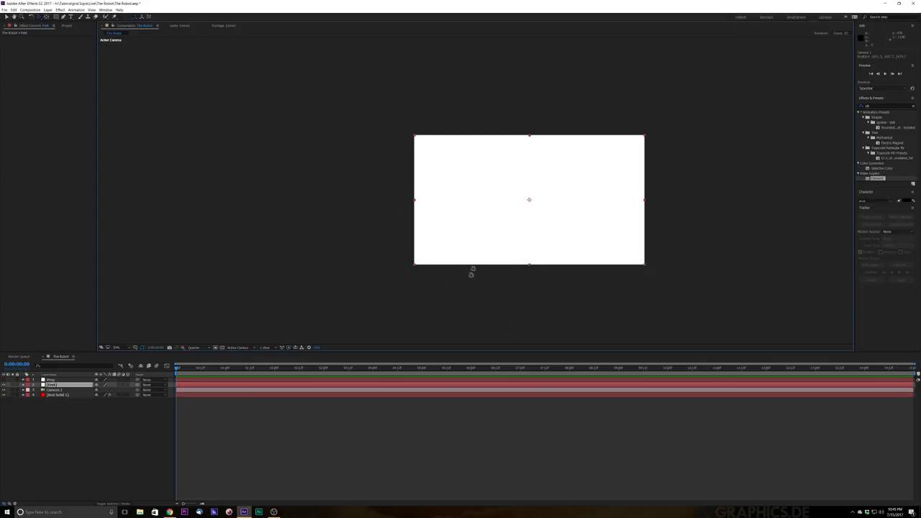
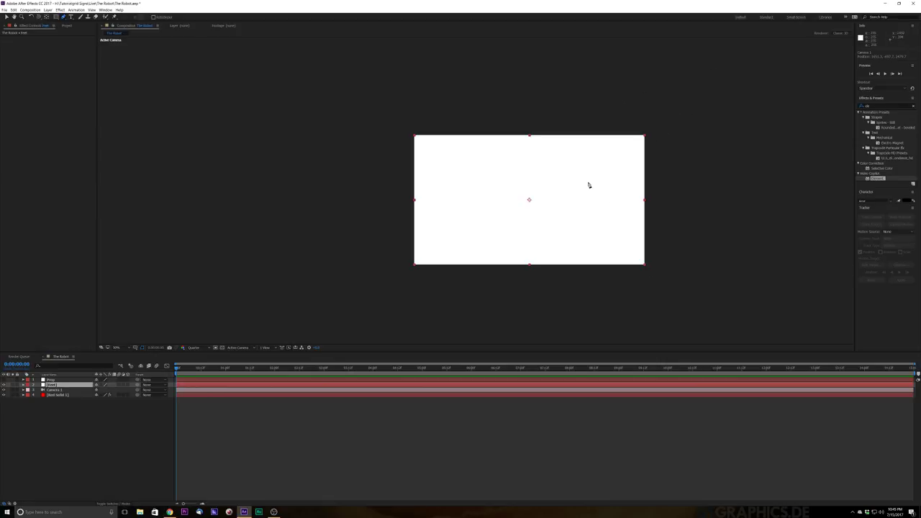
# - Draw a closed dome-shaped mask on the Feet solid with the Pen tool, using two curved points joined by a nearly flat base
pyautogui.moveTo(582, 223); pyautogui.dragTo(520, 228)
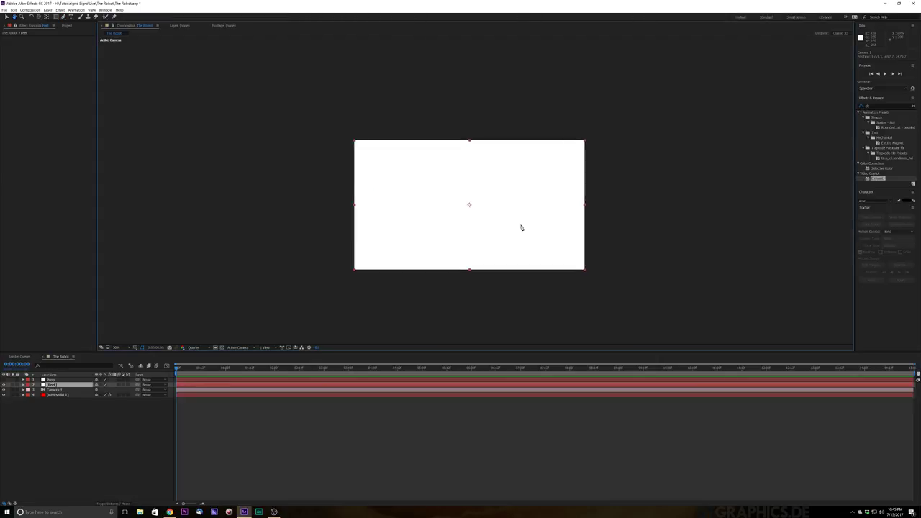
pyautogui.scroll(4, 412, 230)
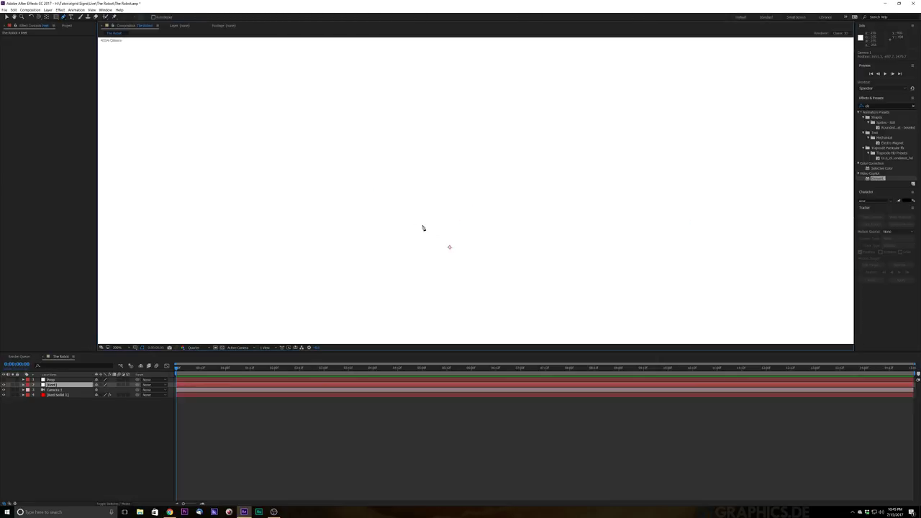
pyautogui.scroll(-2, 423, 227)
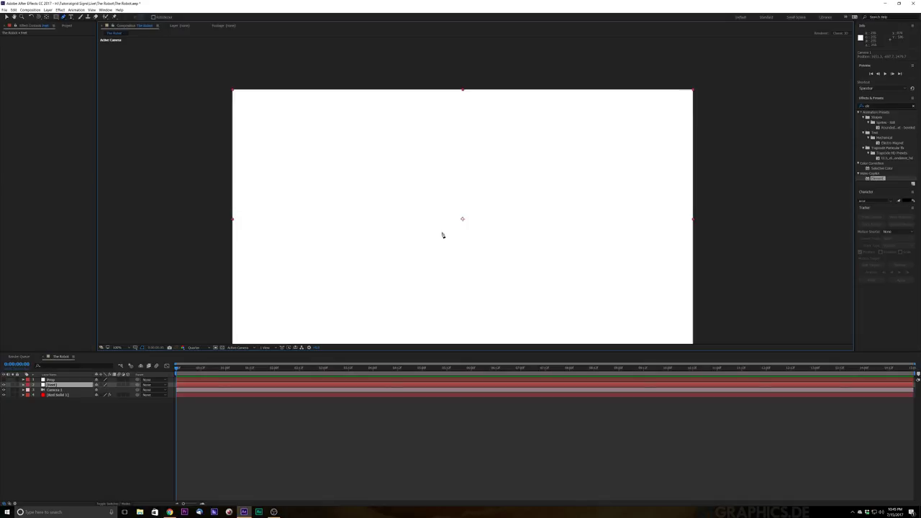
pyautogui.scroll(-2, 356, 168)
pyautogui.scroll(2, 415, 187)
pyautogui.moveTo(286, 275); pyautogui.dragTo(349, 132)
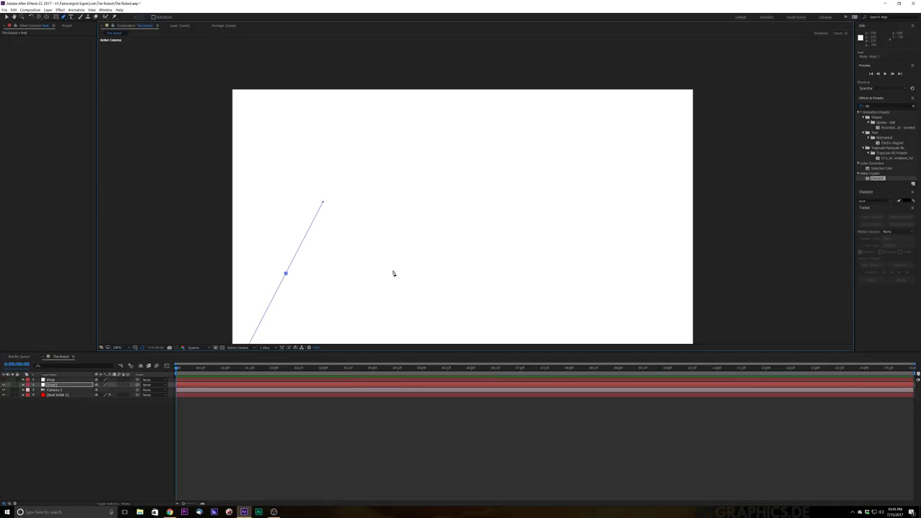
pyautogui.moveTo(393, 272); pyautogui.dragTo(414, 323)
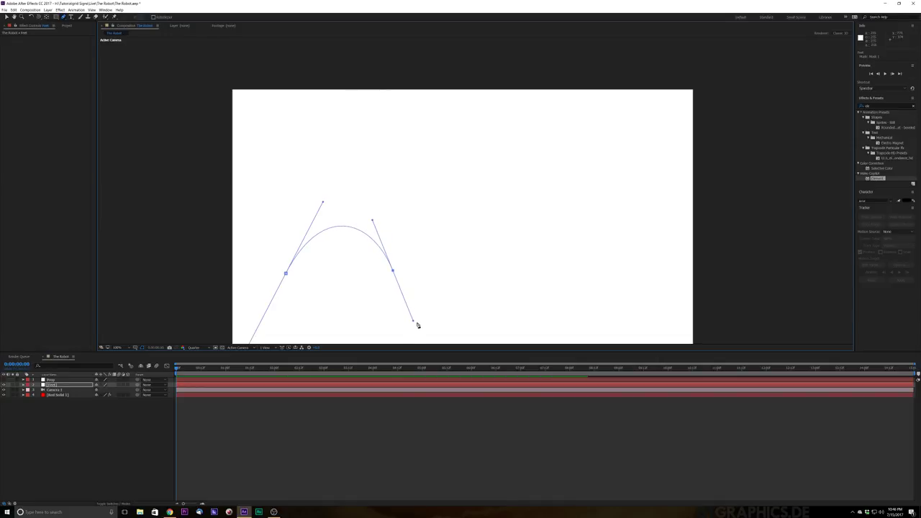
pyautogui.click(394, 272)
pyautogui.press(',')
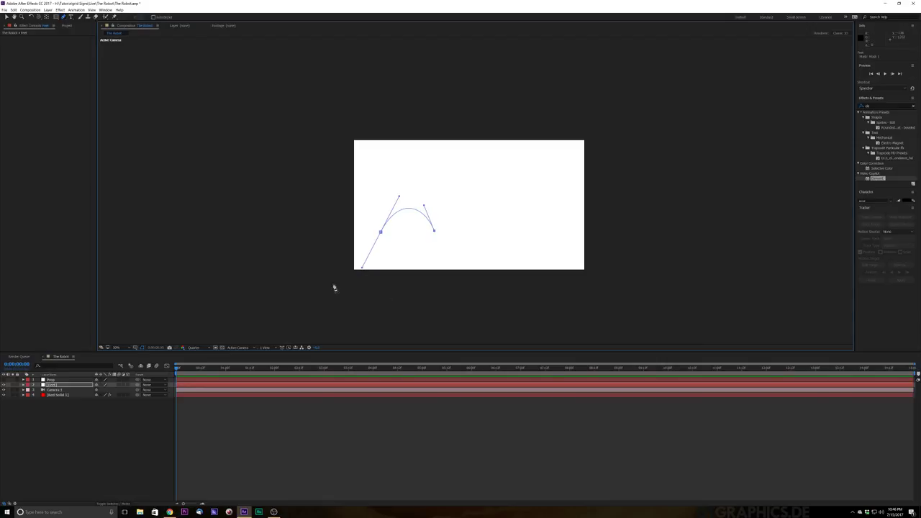
pyautogui.click(379, 231)
pyautogui.click(381, 233)
pyautogui.scroll(2, 414, 235)
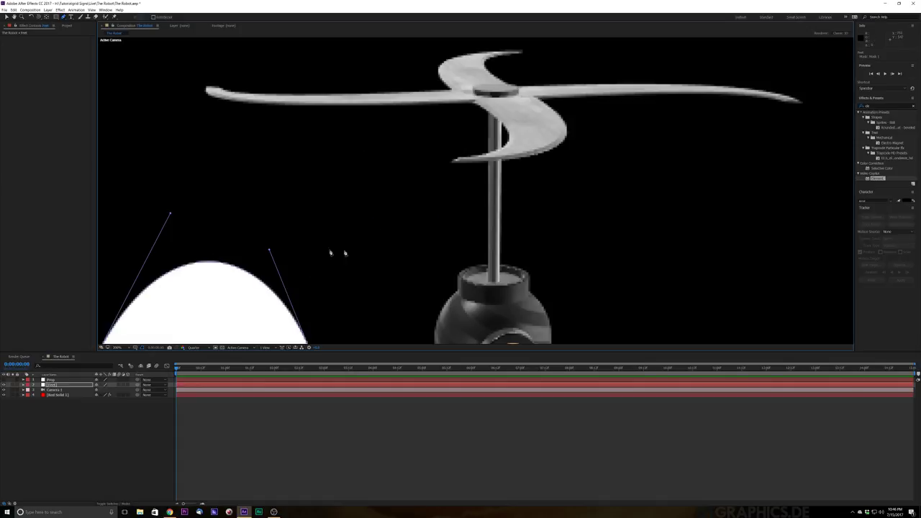
# - Level the dome mask's base by adjusting its right corner point, and lengthen that point's curve handle to make the arch more symmetrical
pyautogui.scroll(-1, 331, 253)
pyautogui.moveTo(317, 261); pyautogui.dragTo(429, 237, button='middle')
pyautogui.scroll(1, 325, 255)
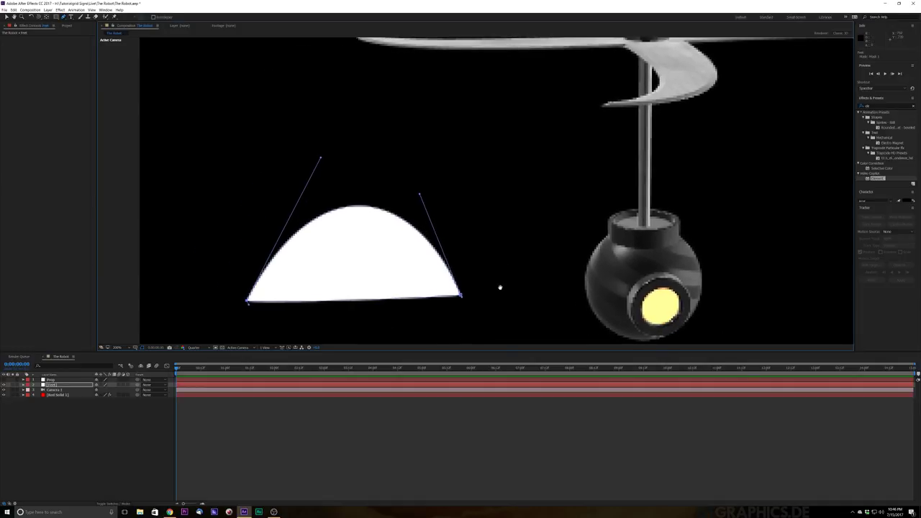
pyautogui.click(8, 16)
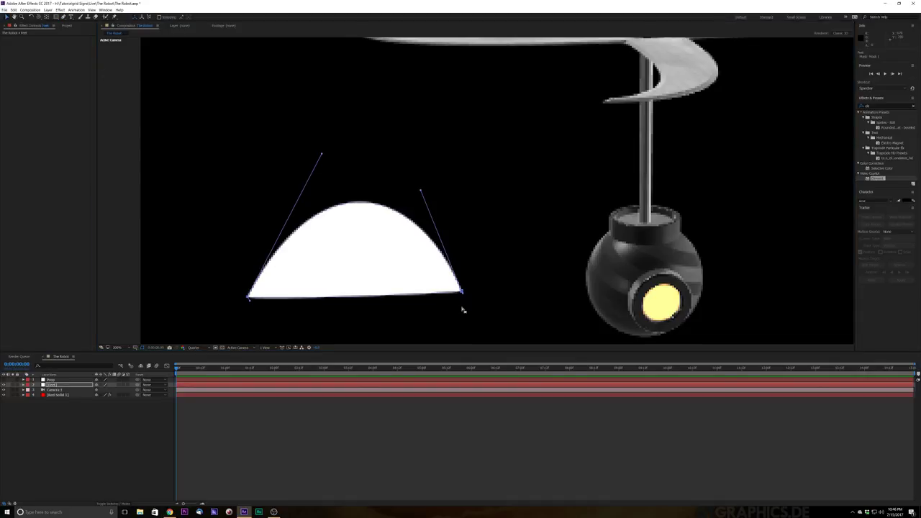
pyautogui.moveTo(463, 292); pyautogui.dragTo(461, 293)
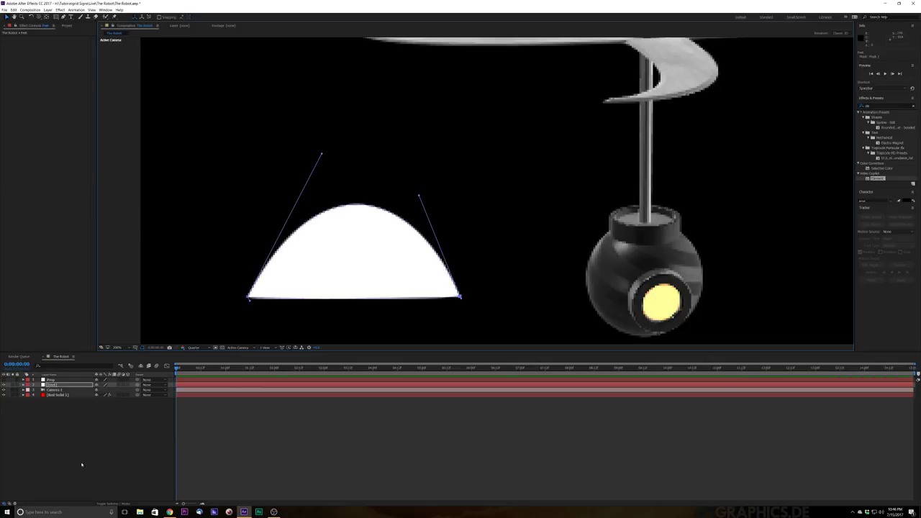
pyautogui.moveTo(420, 198); pyautogui.dragTo(405, 153)
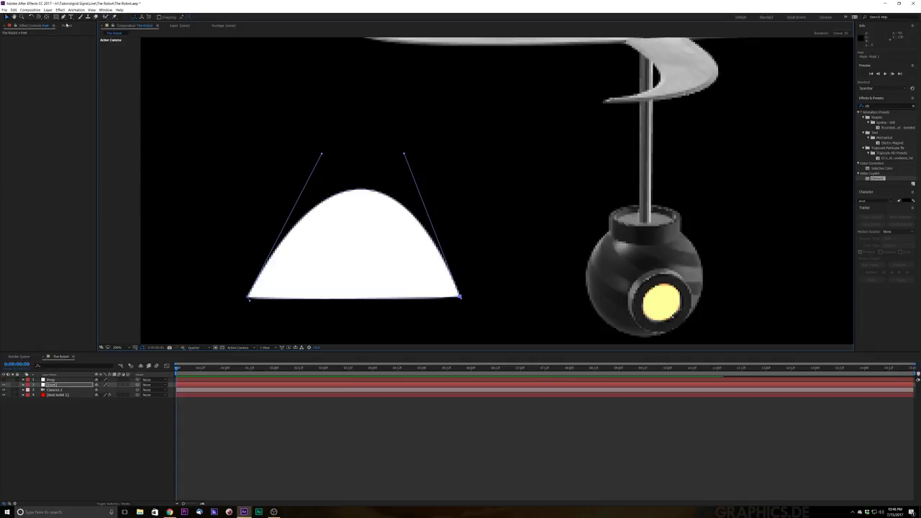
# - Cut a thin horizontal slot in the upper part of the dome with a rounded rectangle mask set to Subtract
pyautogui.click(65, 15)
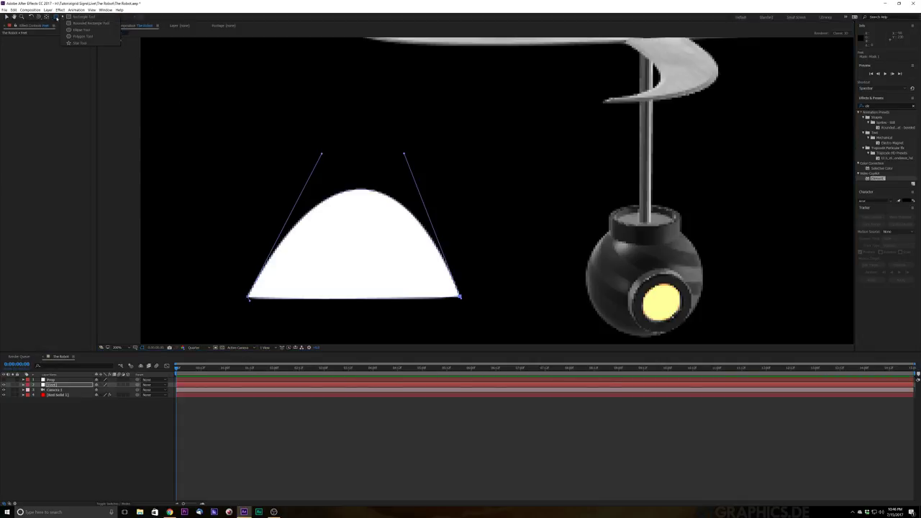
pyautogui.click(75, 30)
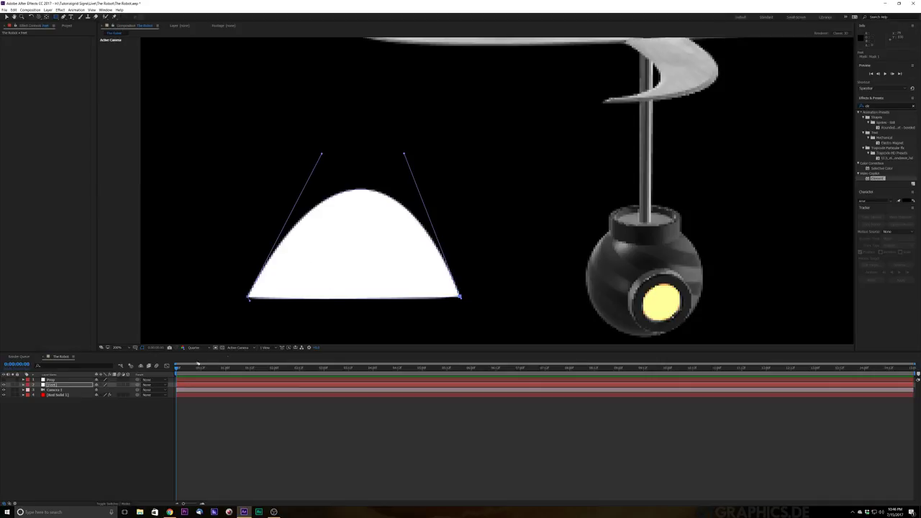
pyautogui.moveTo(314, 211); pyautogui.dragTo(404, 220)
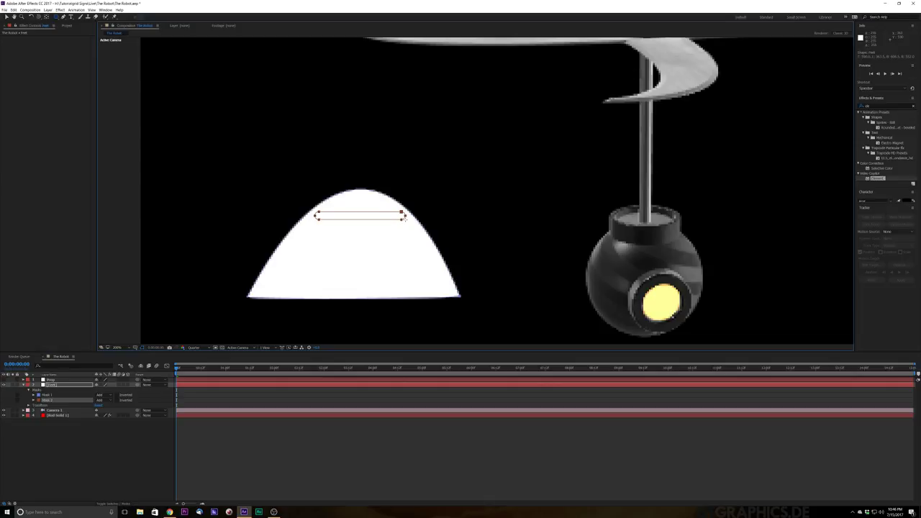
pyautogui.click(33, 400)
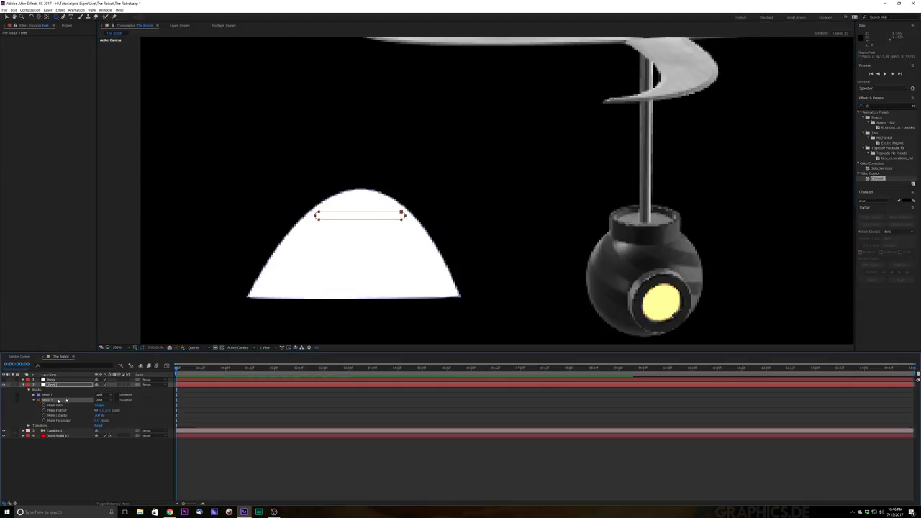
pyautogui.click(102, 400)
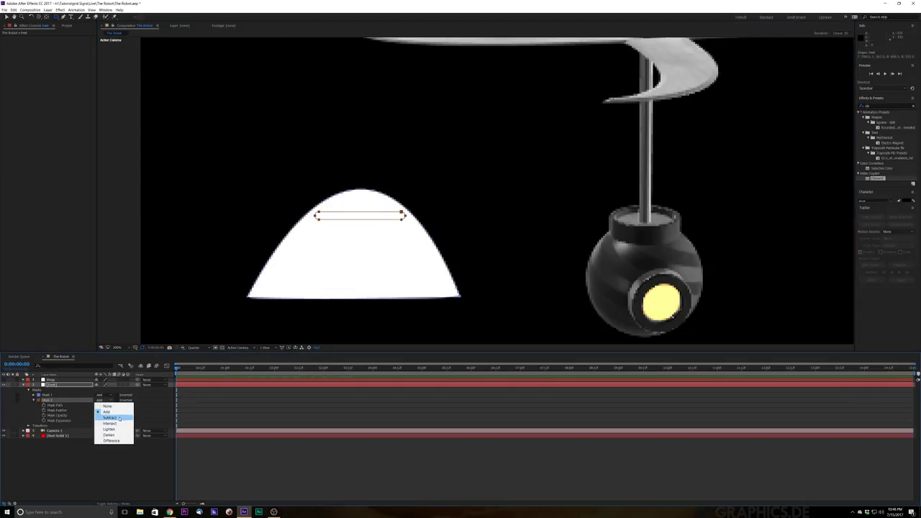
pyautogui.click(111, 412)
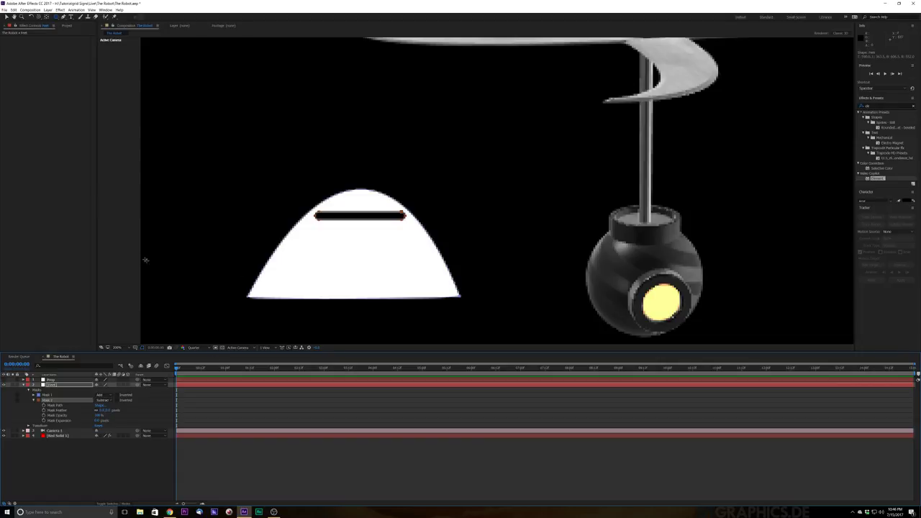
# - Add two progressively wider thin rounded slots beneath the first one and set both masks to Subtract
pyautogui.moveTo(302, 225); pyautogui.dragTo(416, 231)
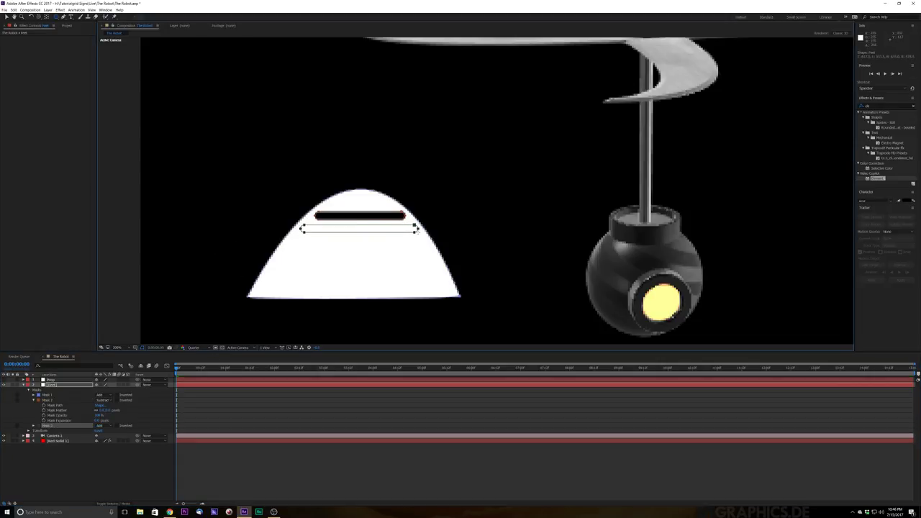
pyautogui.click(106, 426)
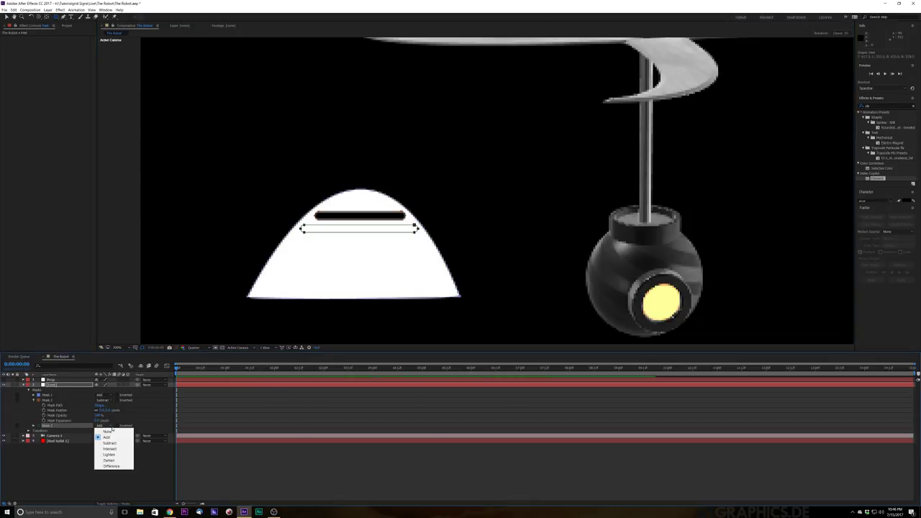
pyautogui.click(109, 442)
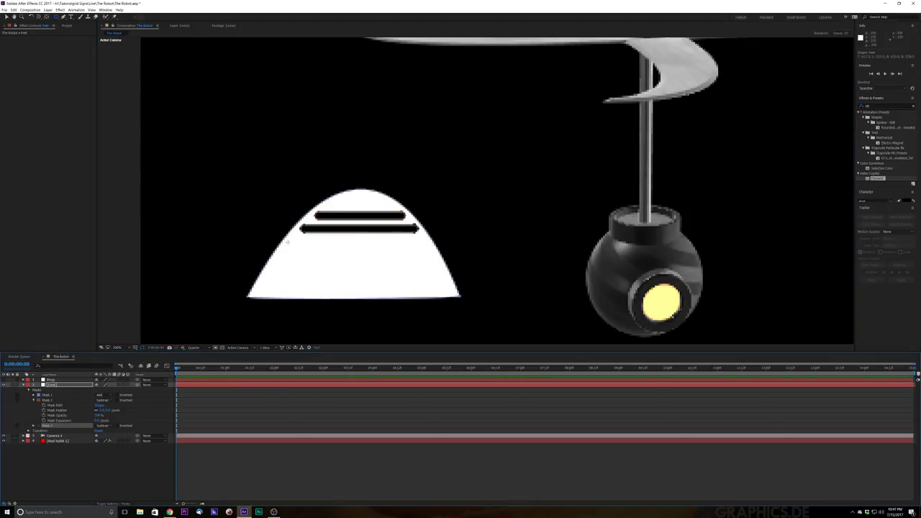
pyautogui.moveTo(285, 241); pyautogui.dragTo(428, 246)
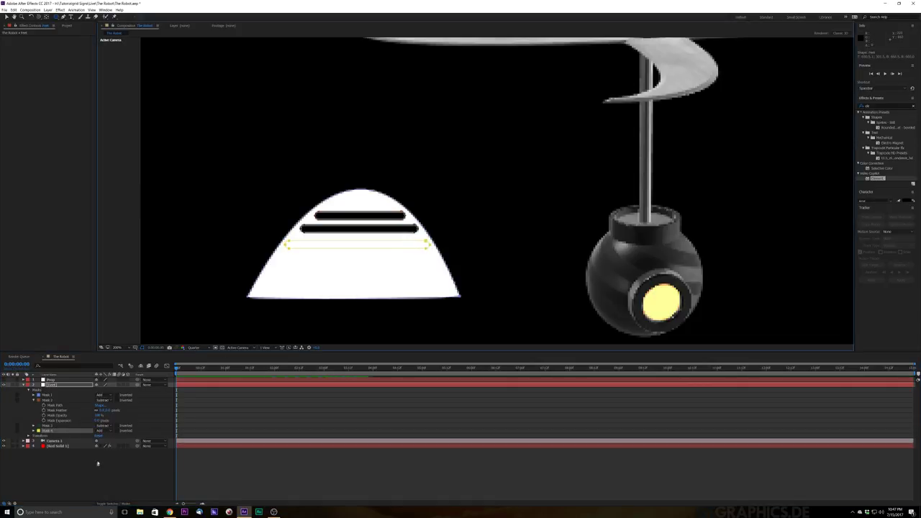
pyautogui.click(102, 430)
pyautogui.click(109, 447)
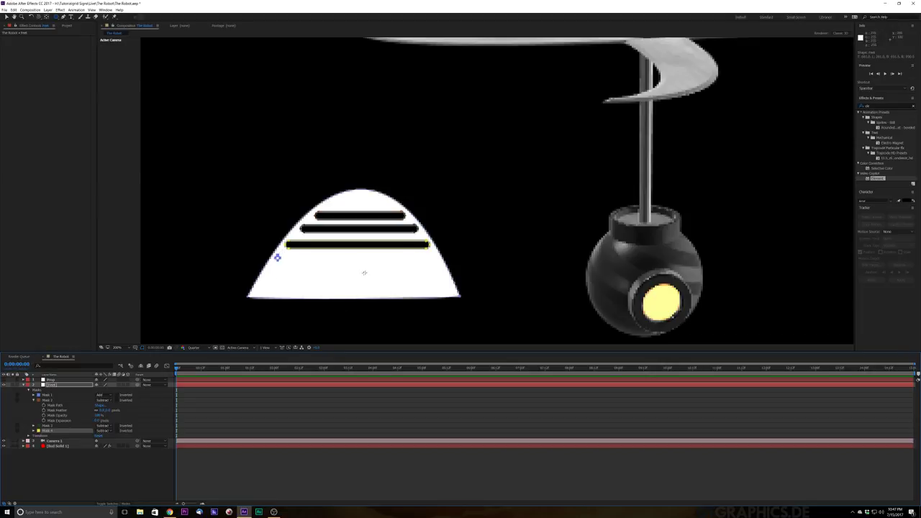
# - Add a thick rounded slot and a thinner, wider one above the dome's base, with both masks set to Subtract
pyautogui.moveTo(274, 254); pyautogui.dragTo(438, 278)
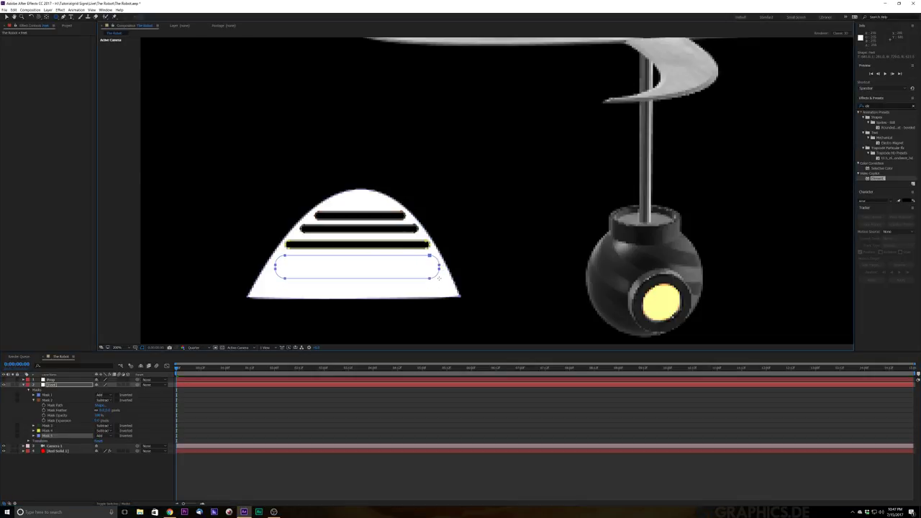
pyautogui.click(104, 435)
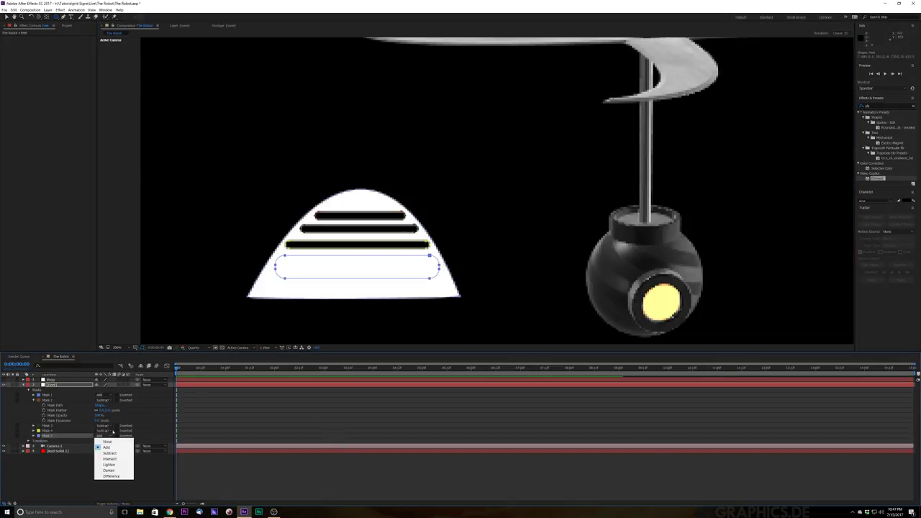
pyautogui.click(107, 452)
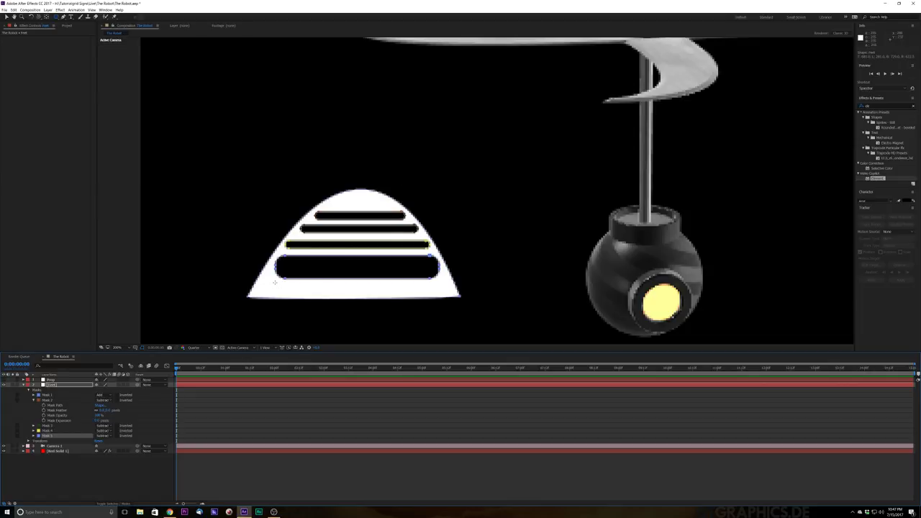
pyautogui.moveTo(263, 282); pyautogui.dragTo(445, 291)
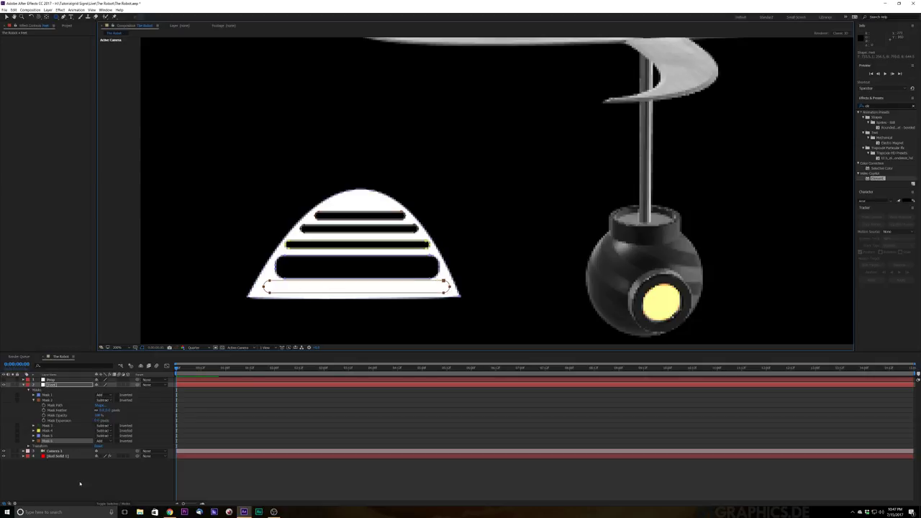
pyautogui.click(105, 441)
pyautogui.click(109, 458)
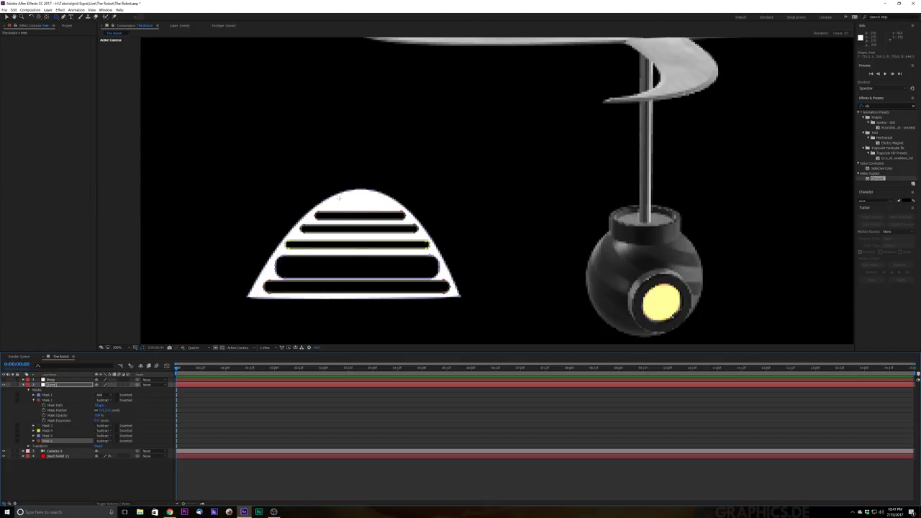
# - Cut a short rounded slot at the peak of the dome with a mask set to Subtract
pyautogui.moveTo(336, 195); pyautogui.dragTo(387, 209)
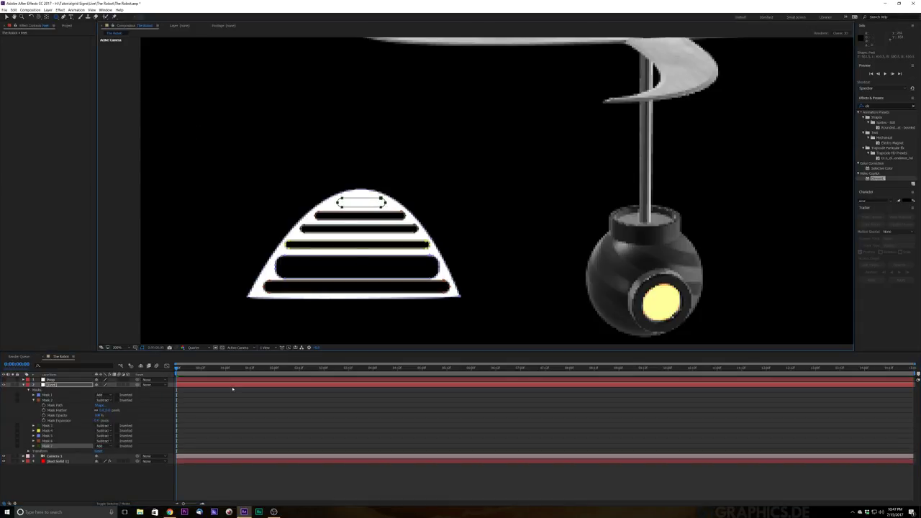
pyautogui.click(101, 446)
pyautogui.click(124, 464)
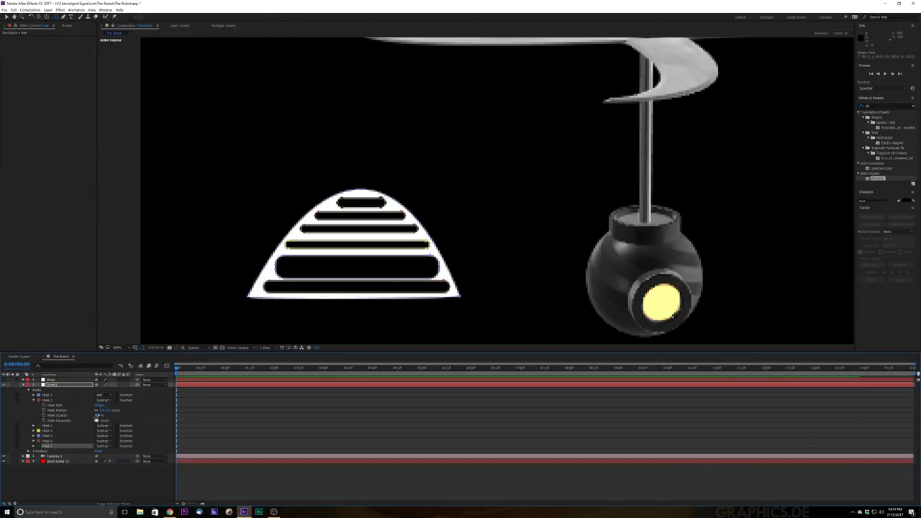
# - Assign the Feet layer's masks to Path Layer 2 of the Element effect on Red Solid 1 and open the scene setup
pyautogui.click(63, 462)
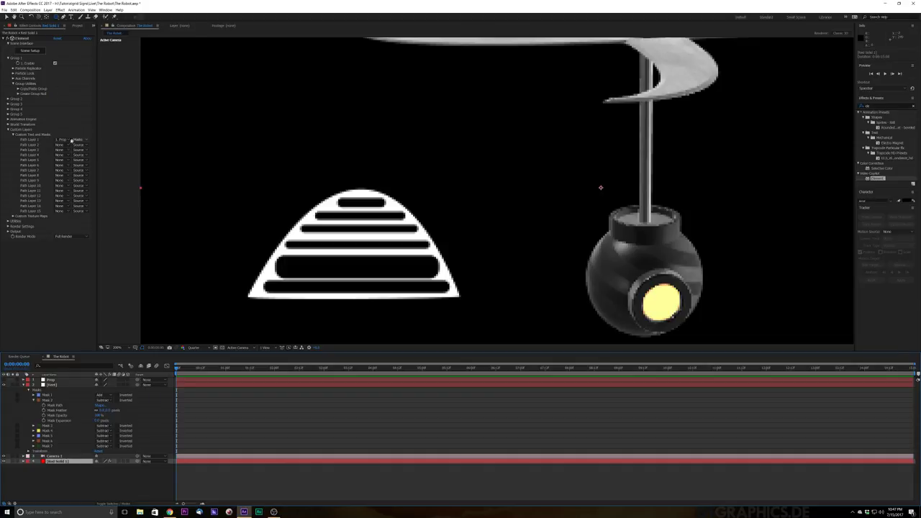
pyautogui.click(63, 146)
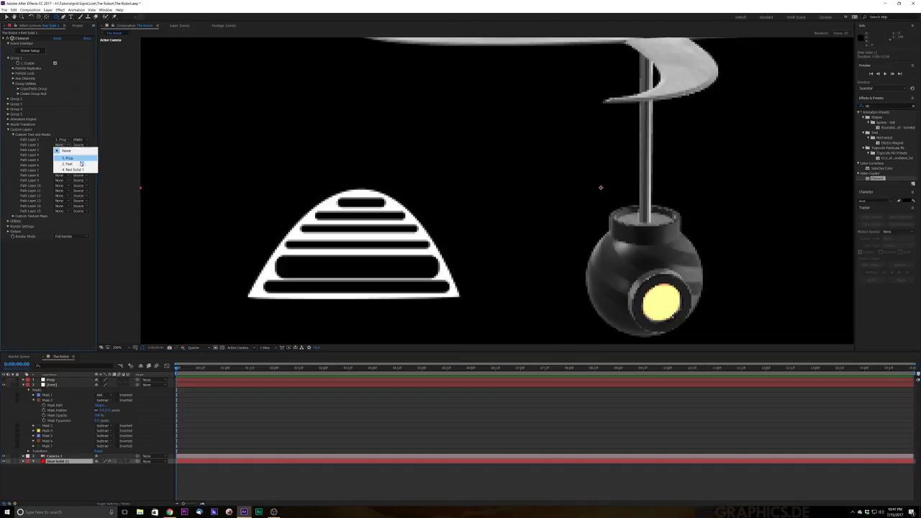
pyautogui.click(66, 155)
pyautogui.click(80, 148)
pyautogui.click(85, 156)
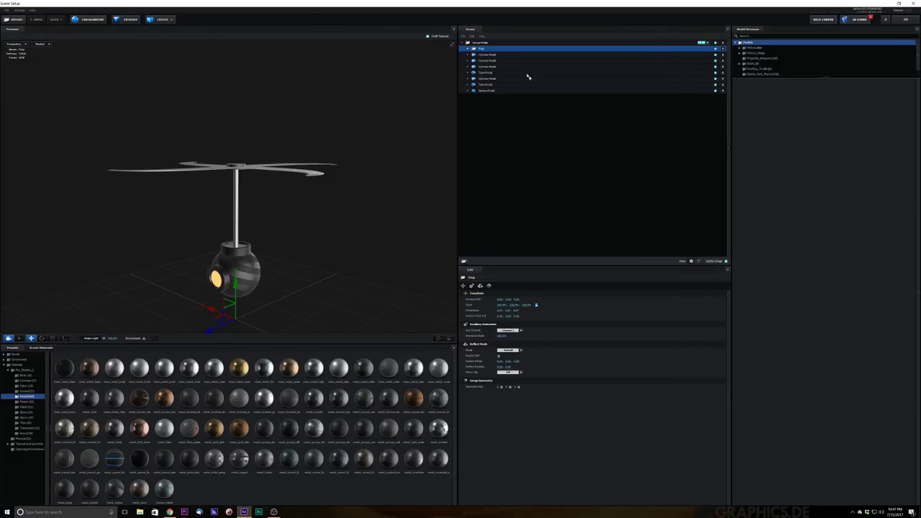
# - Create an extrusion model for the foot using Custom Path 2, orbit to inspect it from the front, and expand its scene entry
pyautogui.click(125, 19)
pyautogui.click(521, 300)
pyautogui.click(519, 310)
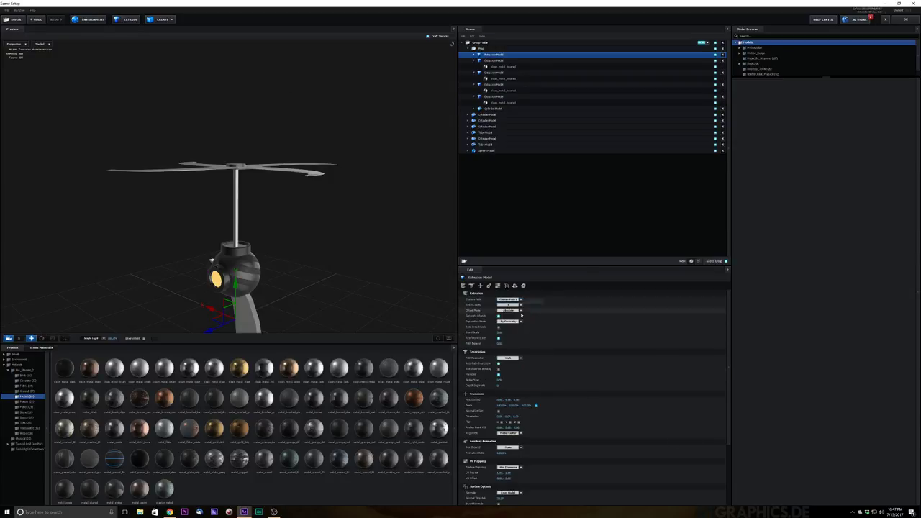
pyautogui.click(519, 300)
pyautogui.click(517, 309)
pyautogui.moveTo(165, 270); pyautogui.dragTo(350, 249)
pyautogui.scroll(3, 288, 305)
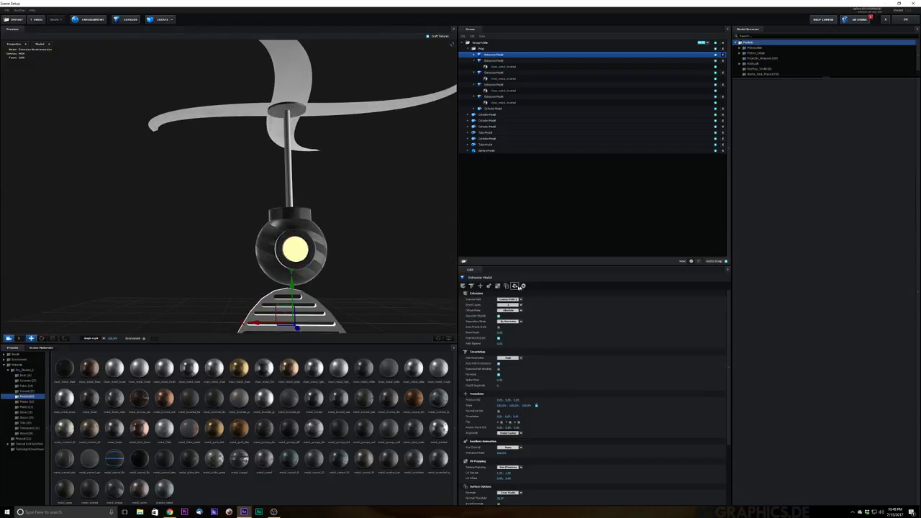
pyautogui.click(473, 55)
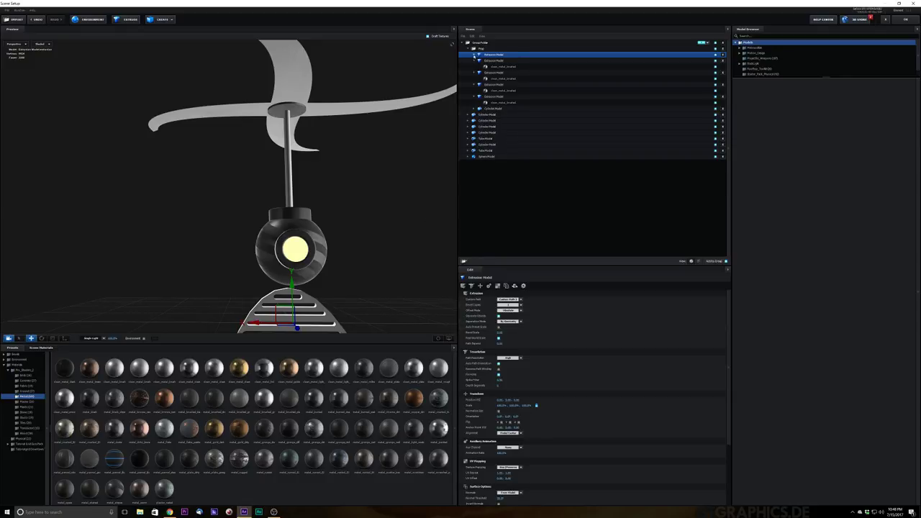
# - Set the path resolution of the foot's extrusion model to Extreme
pyautogui.click(510, 61)
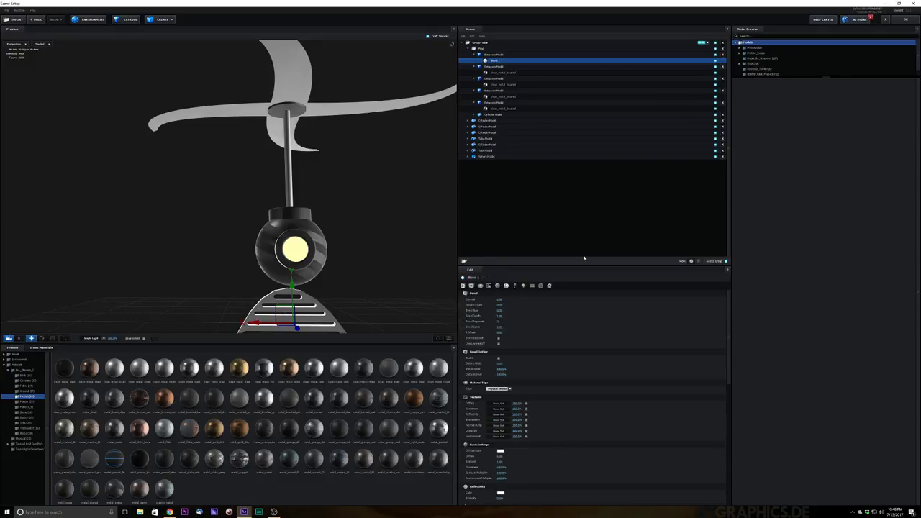
pyautogui.click(490, 54)
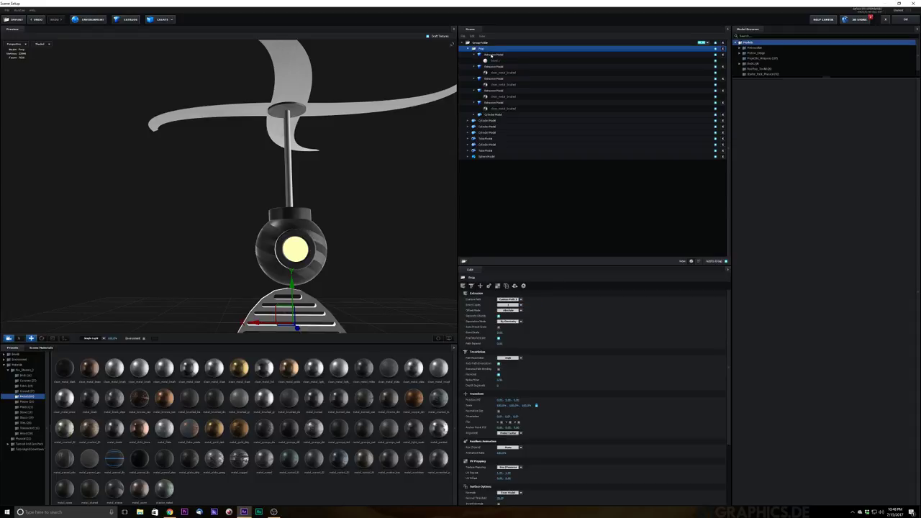
pyautogui.click(513, 358)
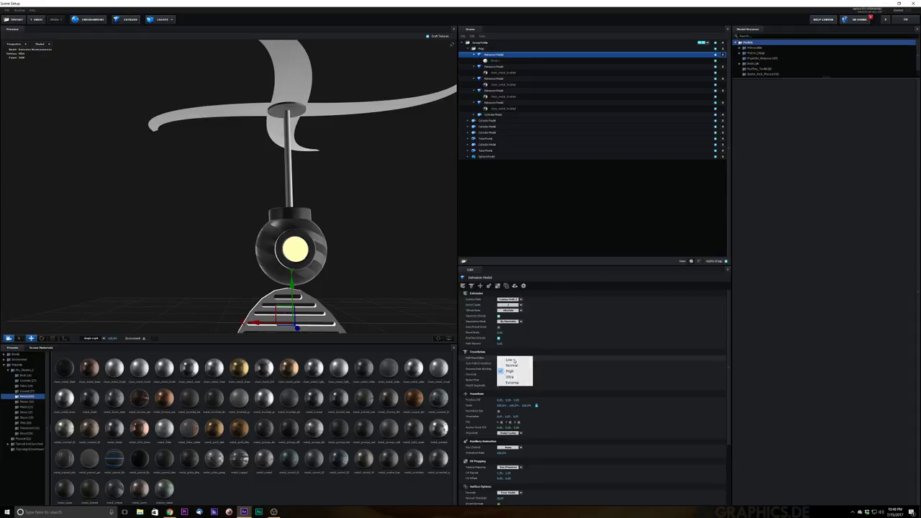
pyautogui.click(511, 382)
# - Rotate the slotted foot about its vertical axis until it stands edge-on beneath the robot's spherical body
pyautogui.moveTo(364, 313); pyautogui.dragTo(356, 291)
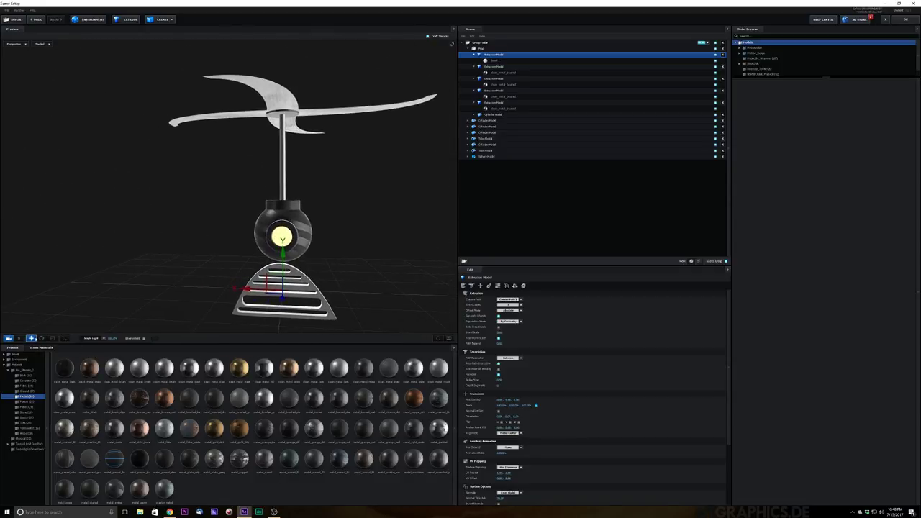
pyautogui.click(41, 338)
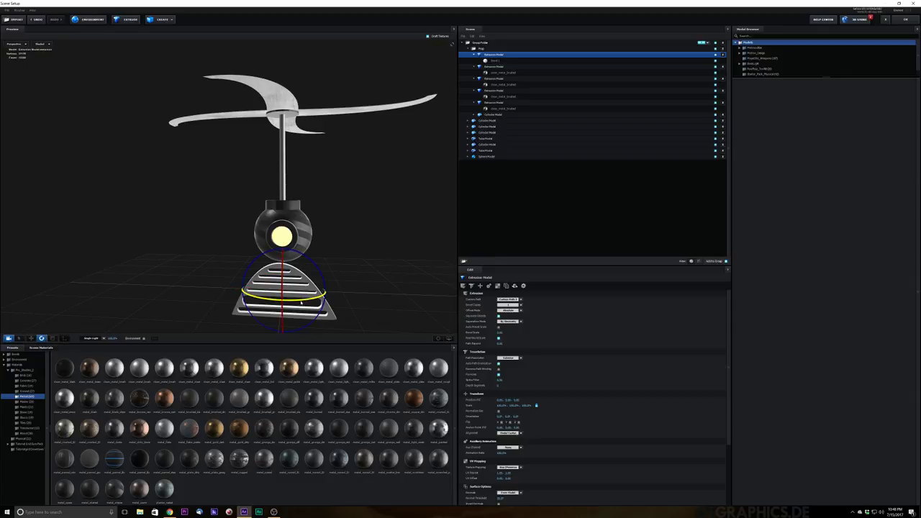
pyautogui.moveTo(252, 299); pyautogui.dragTo(207, 311)
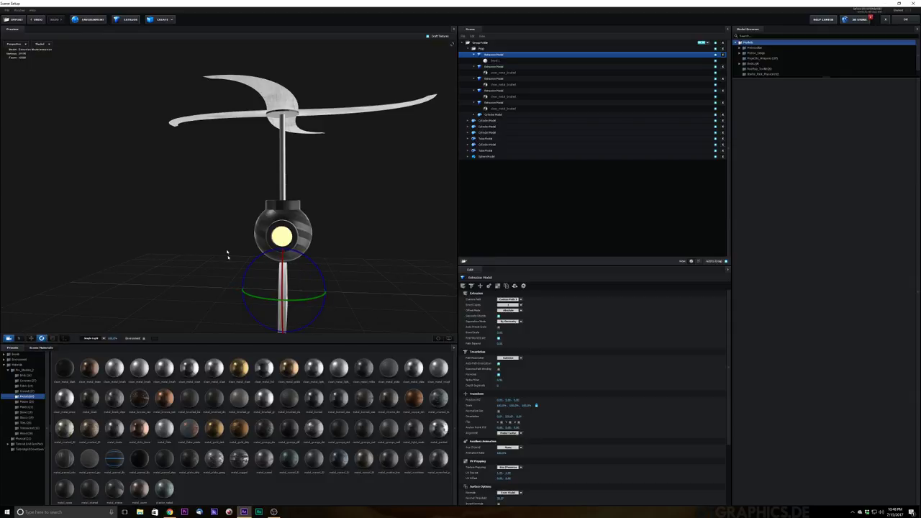
# - Move the slotted leg extrusion sideways to the edge of the round body and raise it up against the body
pyautogui.click(30, 338)
pyautogui.moveTo(245, 288); pyautogui.dragTo(274, 290)
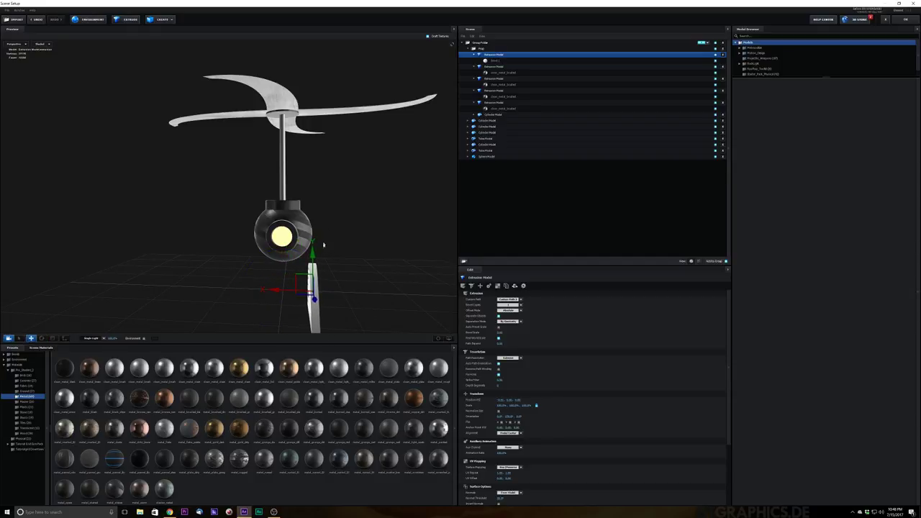
pyautogui.moveTo(312, 268); pyautogui.dragTo(312, 242)
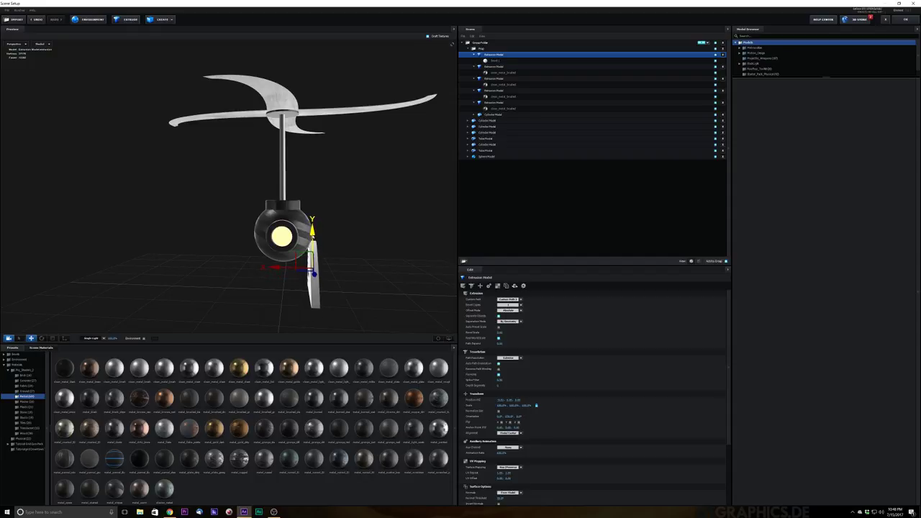
# - Reduce the extrude depth in the leg's Bevel 1 settings to make the leg thinner
pyautogui.click(507, 60)
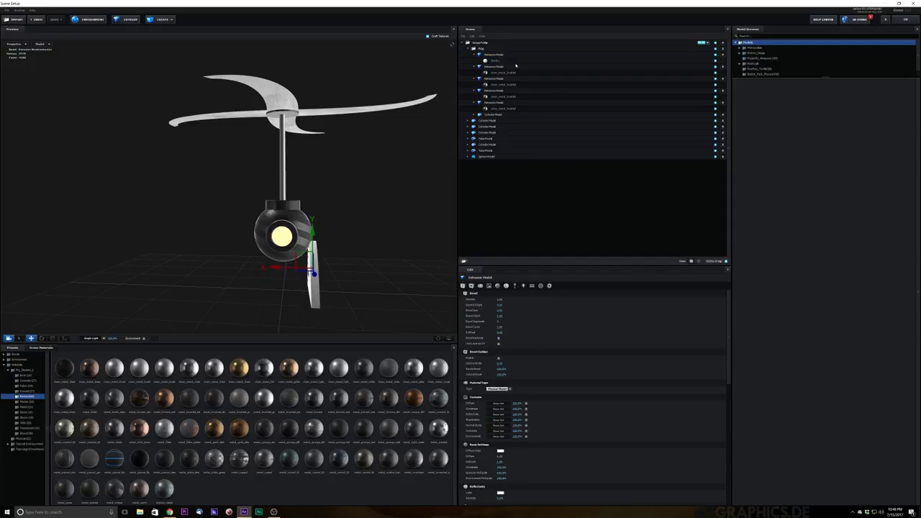
pyautogui.moveTo(500, 299); pyautogui.dragTo(486, 300)
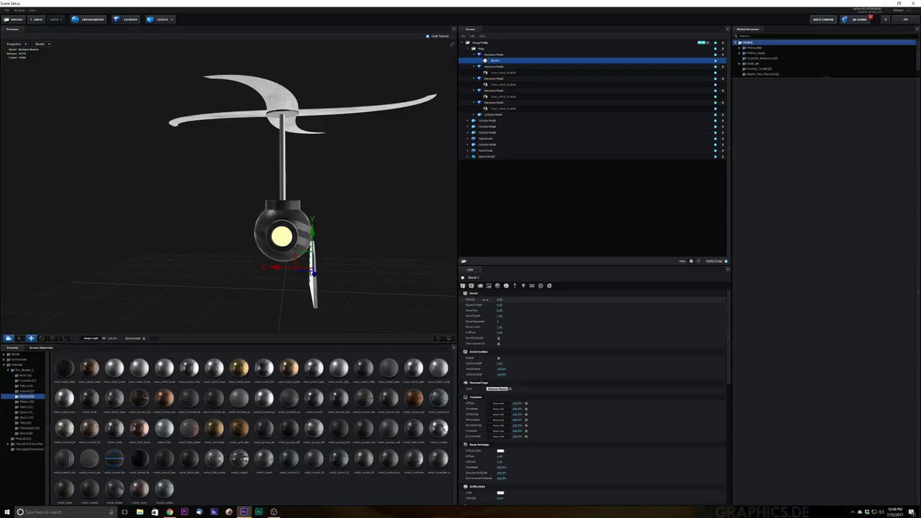
pyautogui.moveTo(391, 269); pyautogui.dragTo(359, 267, button='middle')
pyautogui.moveTo(430, 295); pyautogui.dragTo(395, 294)
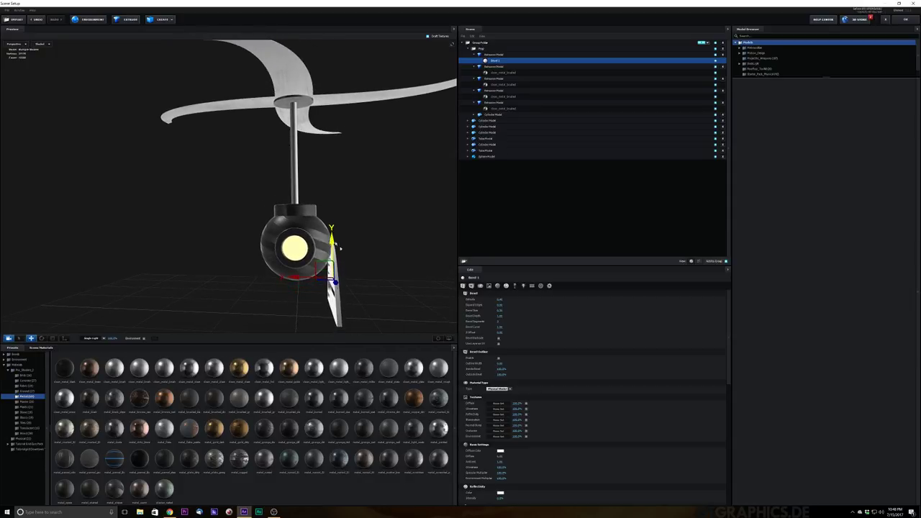
pyautogui.moveTo(338, 248); pyautogui.dragTo(364, 274)
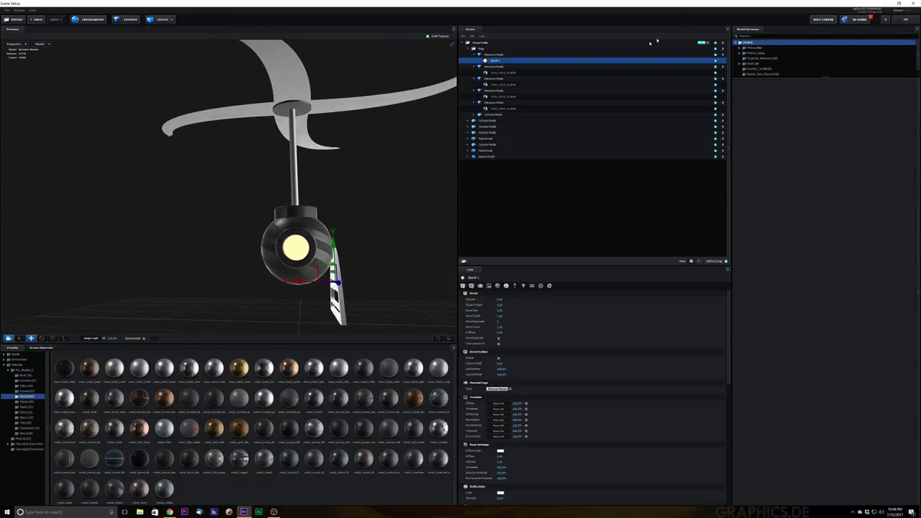
# - Duplicate the leg extrusion and flip the copy's X position to place it on the opposite side of the body
pyautogui.click(498, 58)
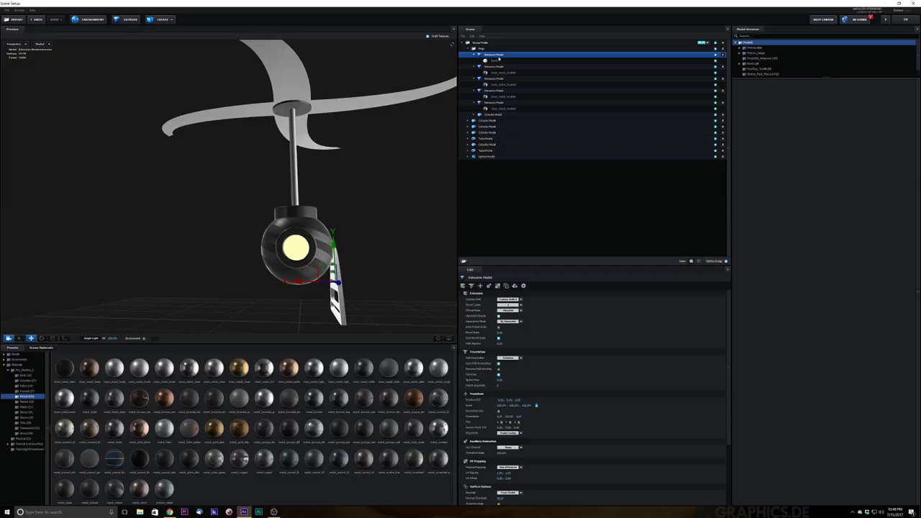
pyautogui.hotkey('ctrl', 'd')
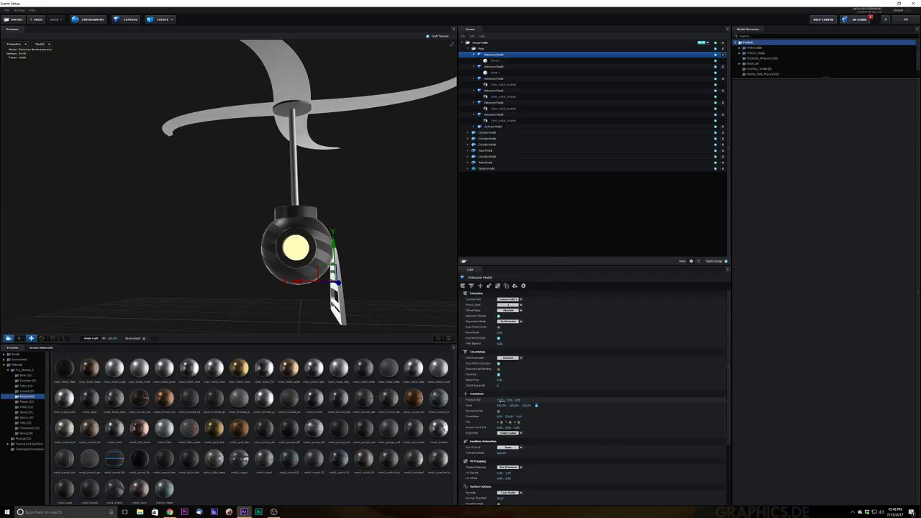
pyautogui.click(500, 399)
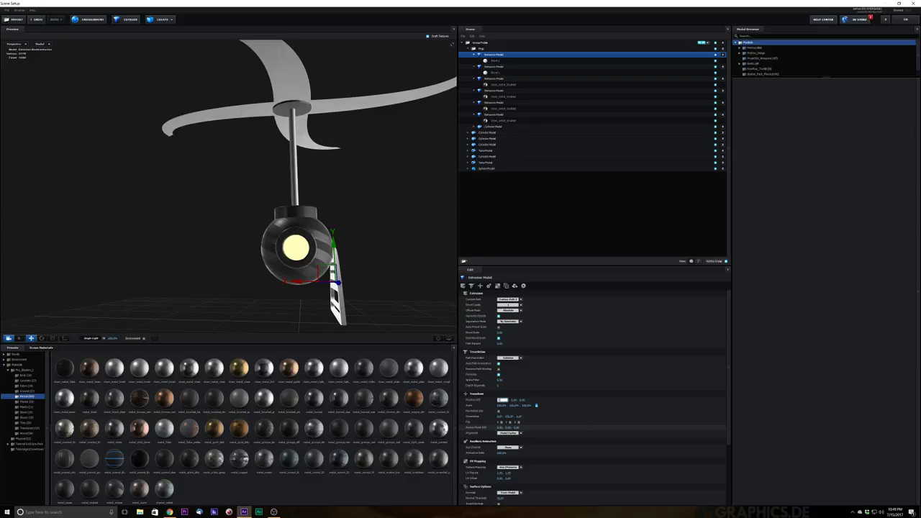
pyautogui.press('Return')
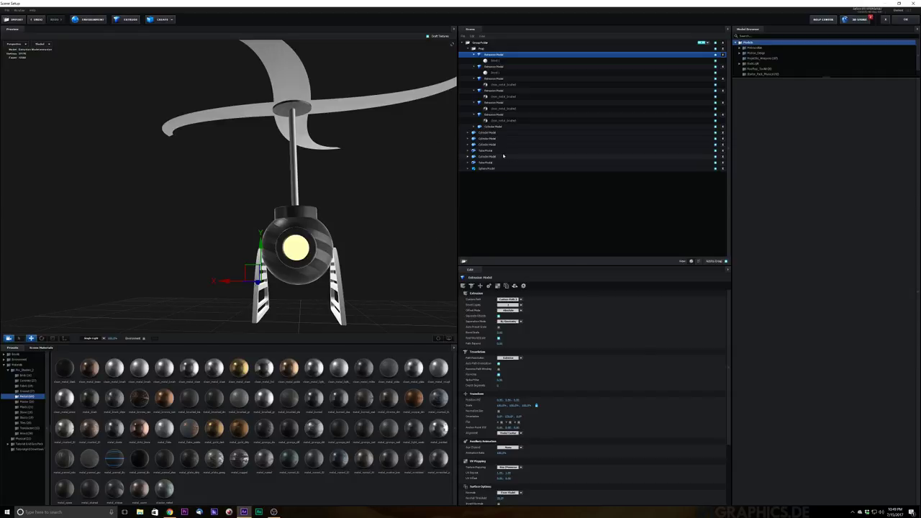
pyautogui.moveTo(380, 252)
pyautogui.mouseDown()
pyautogui.moveTo(356, 240)
pyautogui.moveTo(395, 252)
pyautogui.mouseUp()
pyautogui.moveTo(395, 252)
pyautogui.mouseDown(button='middle')
pyautogui.moveTo(374, 251)
pyautogui.moveTo(384, 251)
pyautogui.mouseUp(button='middle')
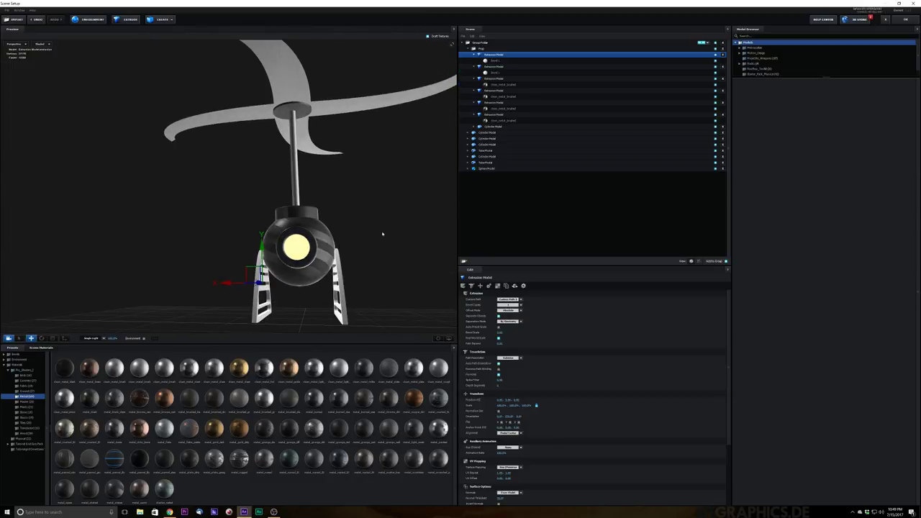
# - Try a shiny clean metal base preset on both legs
pyautogui.moveTo(392, 235)
pyautogui.mouseDown(button='middle')
pyautogui.moveTo(413, 226)
pyautogui.moveTo(396, 230)
pyautogui.mouseUp(button='middle')
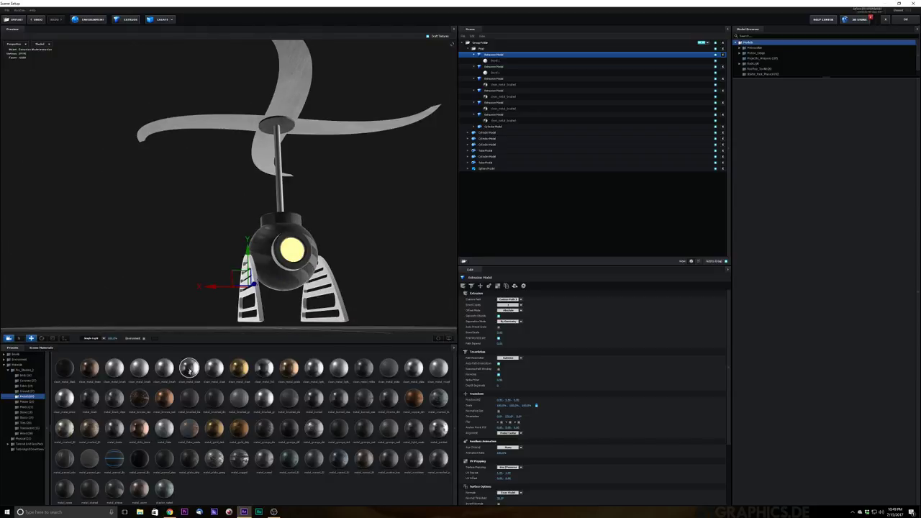
pyautogui.moveTo(189, 369); pyautogui.dragTo(248, 288)
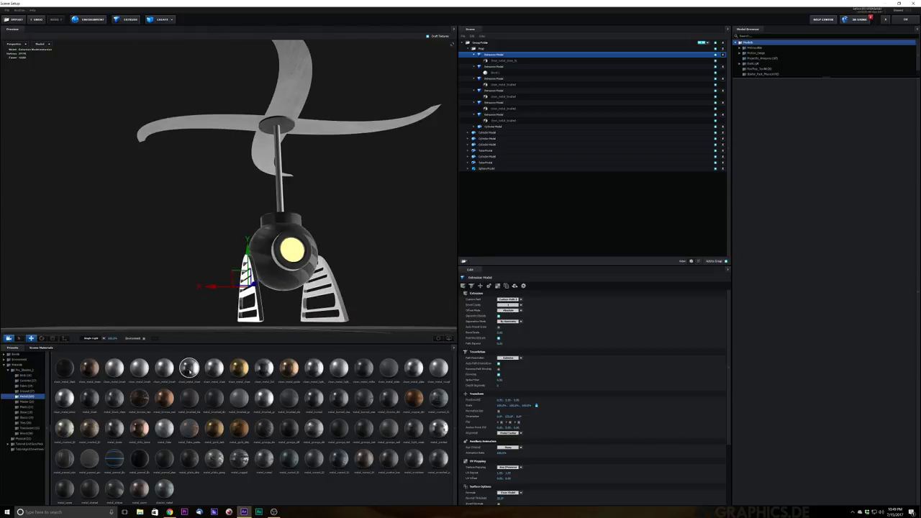
pyautogui.moveTo(352, 269); pyautogui.dragTo(308, 268)
pyautogui.moveTo(308, 267)
pyautogui.mouseDown(button='middle')
pyautogui.moveTo(257, 253)
pyautogui.moveTo(249, 259)
pyautogui.moveTo(309, 266)
pyautogui.mouseUp(button='middle')
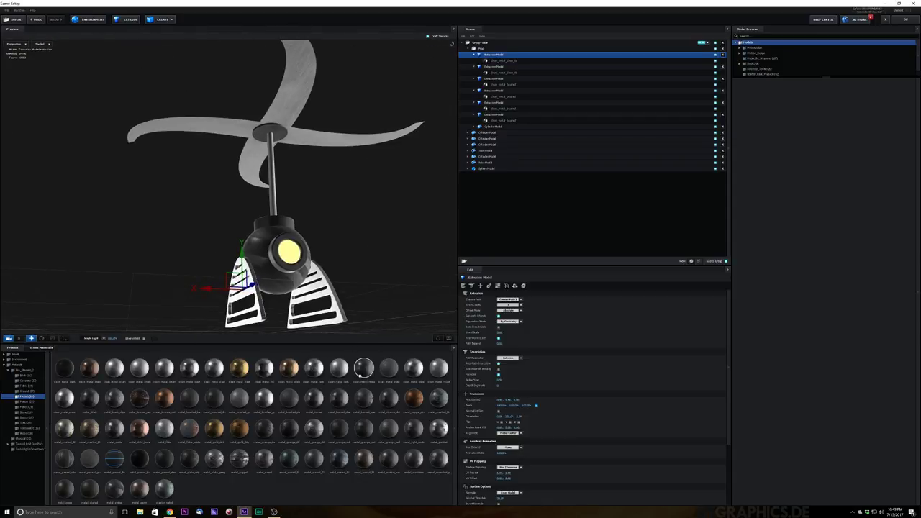
# - Try a darker clean metal panel preset on both legs
pyautogui.moveTo(323, 306); pyautogui.dragTo(334, 306)
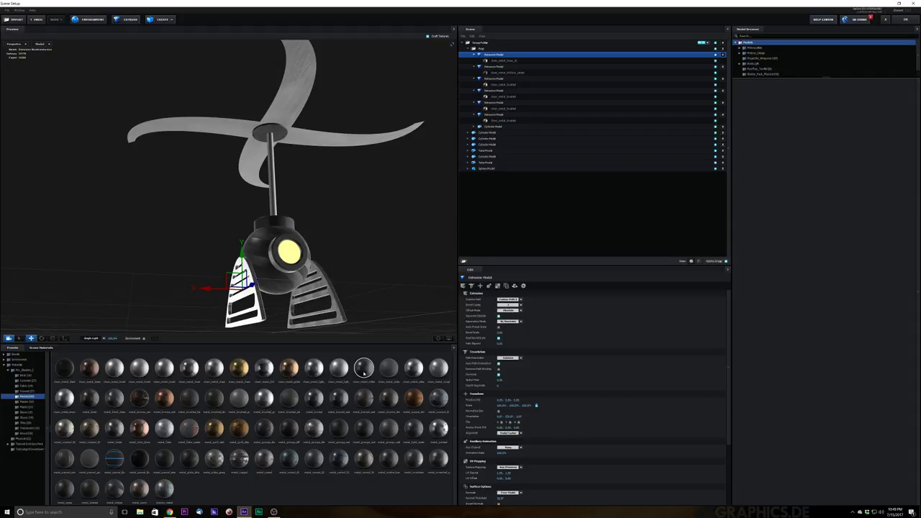
pyautogui.moveTo(364, 368); pyautogui.dragTo(256, 302)
pyautogui.moveTo(386, 284); pyautogui.dragTo(345, 280)
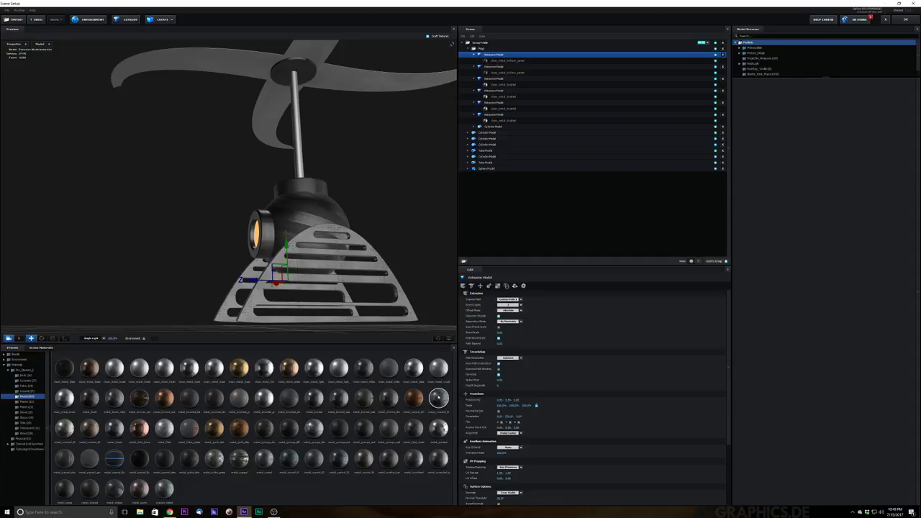
# - Try two worn metal presets on one leg, followed by a metal grunge preset on both legs
pyautogui.moveTo(438, 398); pyautogui.dragTo(384, 269)
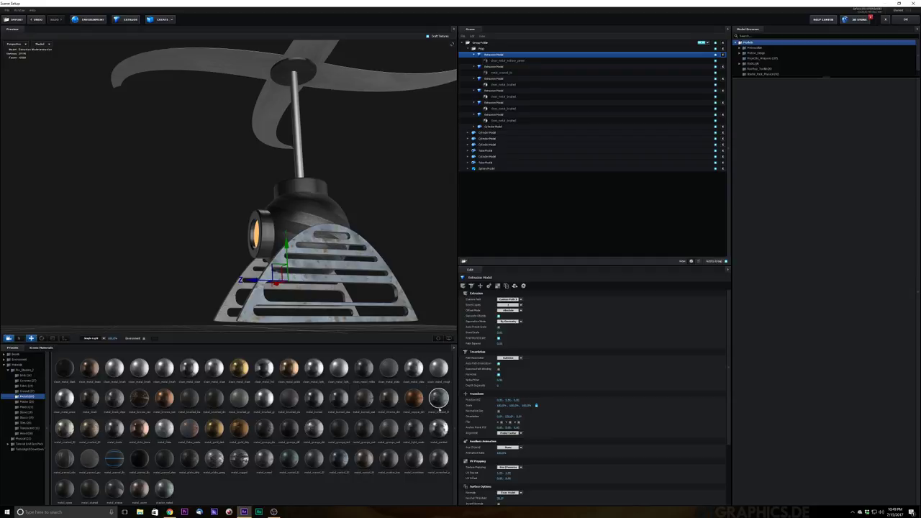
pyautogui.moveTo(438, 428); pyautogui.dragTo(400, 290)
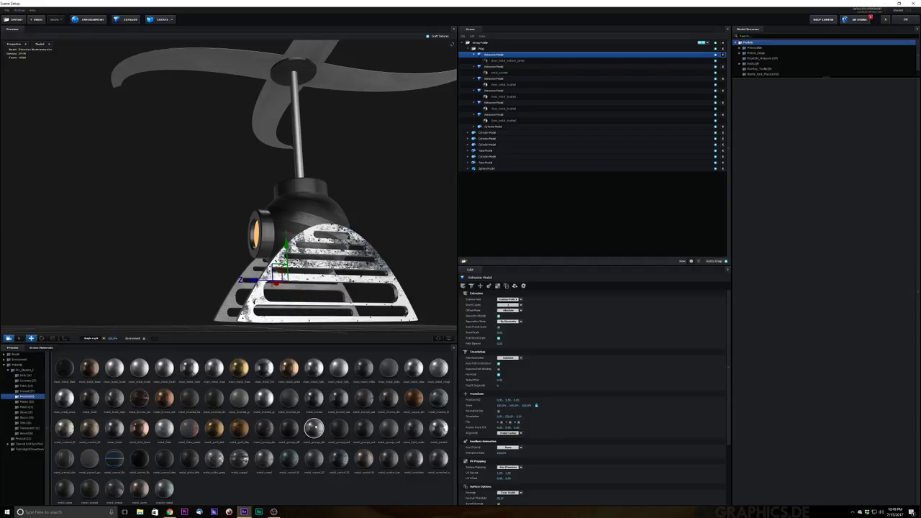
pyautogui.click(314, 429)
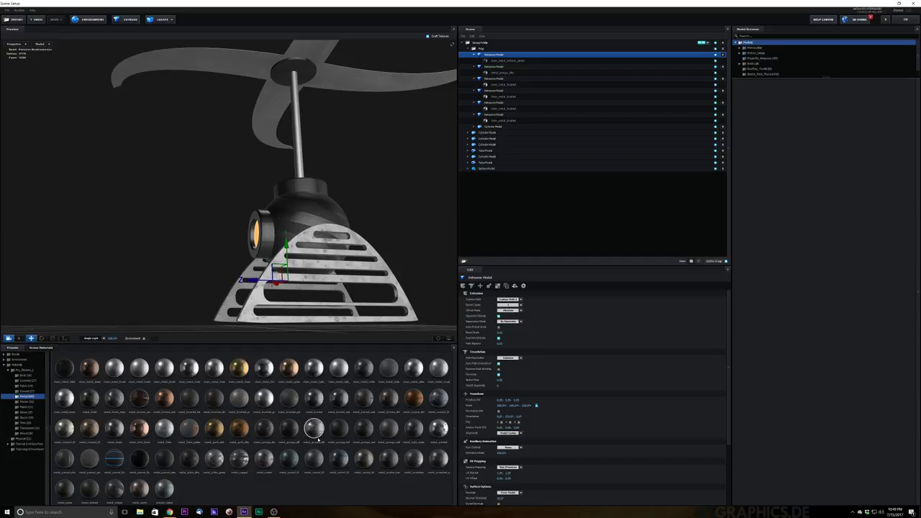
pyautogui.moveTo(317, 438); pyautogui.dragTo(233, 305)
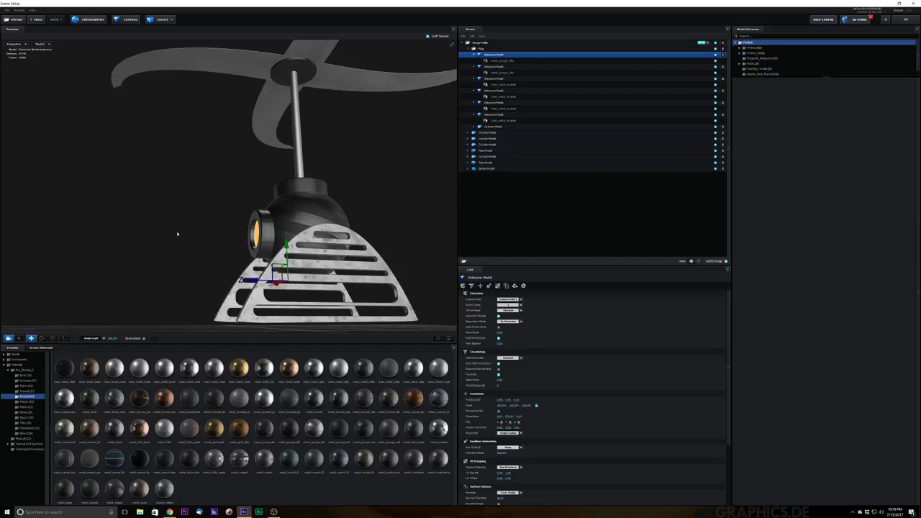
# - Try two more metal presets on the duplicated leg and undo the second one
pyautogui.moveTo(177, 233); pyautogui.dragTo(177, 251)
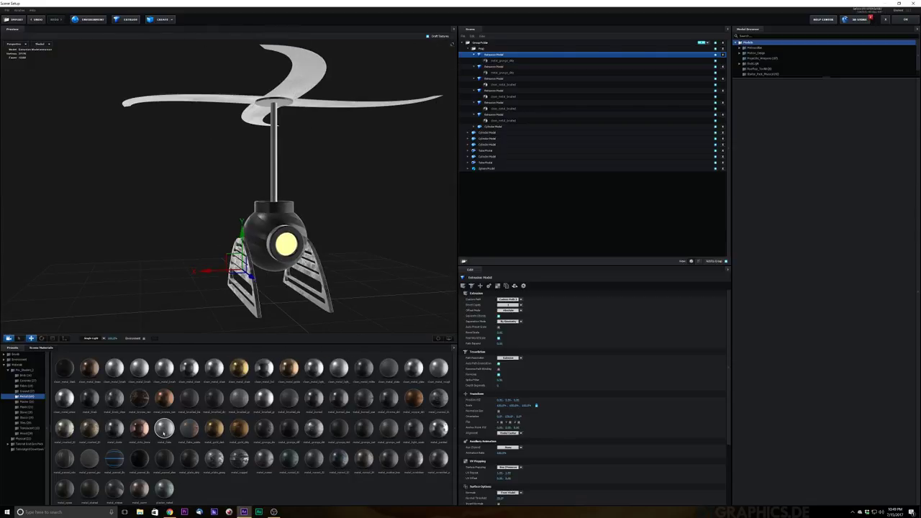
pyautogui.moveTo(164, 428); pyautogui.dragTo(216, 306)
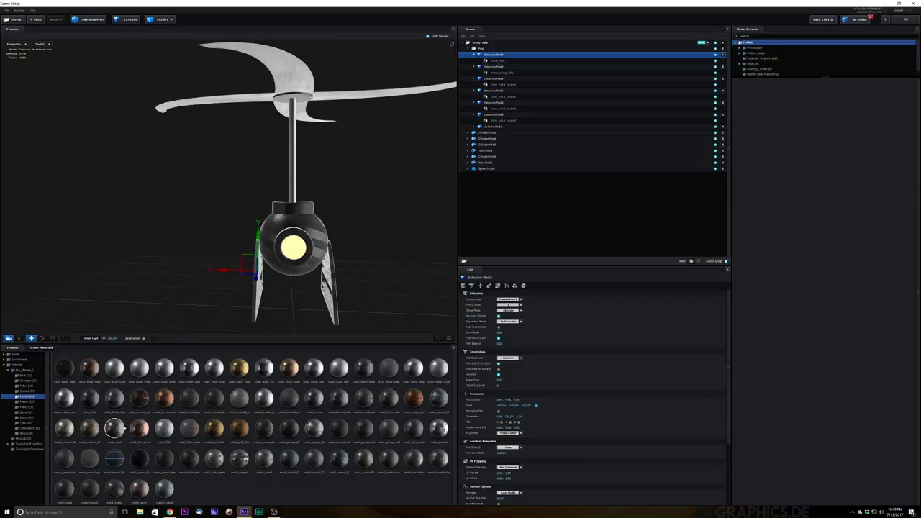
pyautogui.moveTo(111, 430); pyautogui.dragTo(249, 279)
pyautogui.hotkey('ctrl', 'z')
# - Try warm-toned clean metal presets on the legs, including the gold one
pyautogui.moveTo(288, 368); pyautogui.dragTo(251, 300)
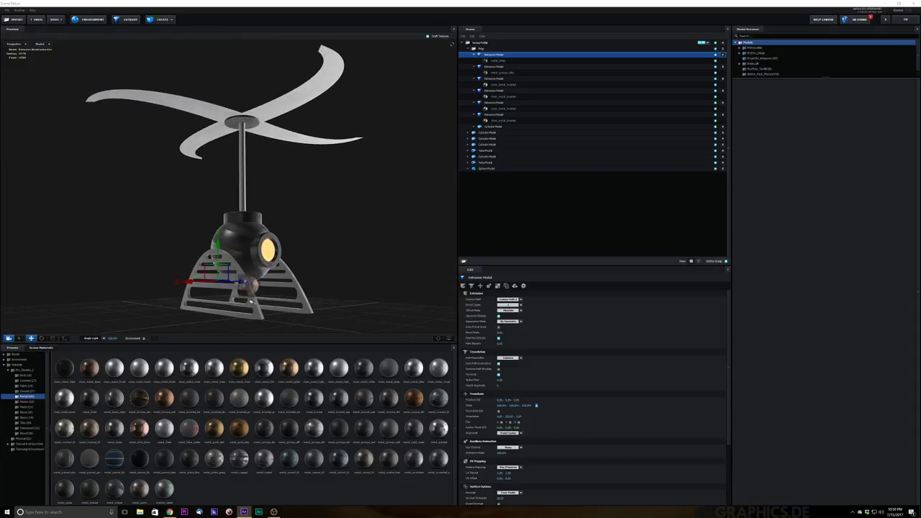
pyautogui.click(241, 370)
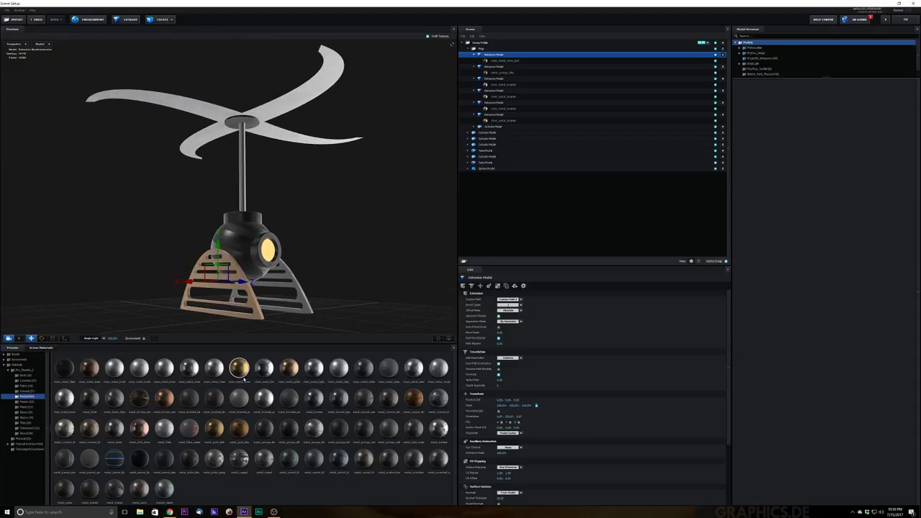
pyautogui.moveTo(353, 254); pyautogui.dragTo(330, 253)
# - Apply the clean metal light scratch preset to both legs
pyautogui.moveTo(350, 375)
pyautogui.mouseDown()
pyautogui.moveTo(309, 341)
pyautogui.moveTo(258, 256)
pyautogui.moveTo(253, 271)
pyautogui.mouseUp()
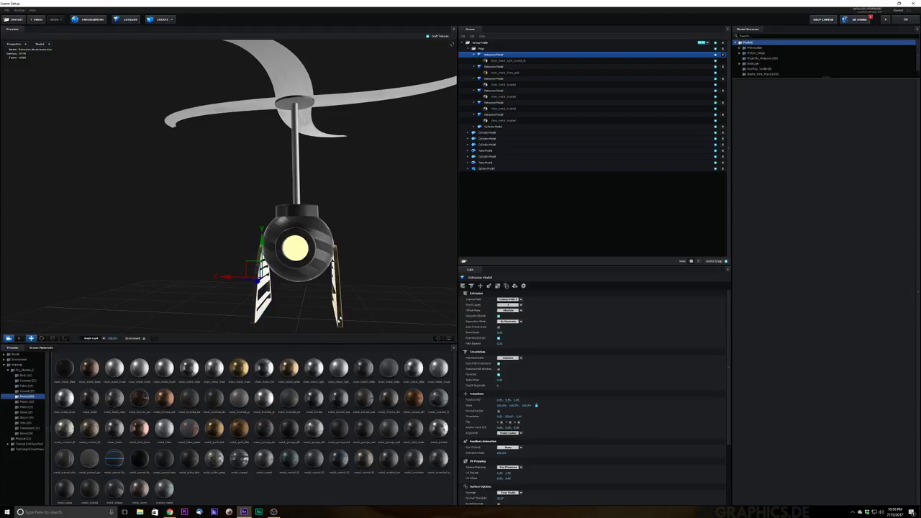
pyautogui.moveTo(296, 298)
pyautogui.mouseDown()
pyautogui.moveTo(339, 294)
pyautogui.moveTo(290, 296)
pyautogui.mouseUp()
pyautogui.moveTo(314, 368); pyautogui.dragTo(339, 293)
pyautogui.moveTo(394, 229)
pyautogui.mouseDown()
pyautogui.moveTo(368, 232)
pyautogui.moveTo(409, 226)
pyautogui.moveTo(404, 236)
pyautogui.mouseUp()
pyautogui.moveTo(339, 399); pyautogui.dragTo(258, 306)
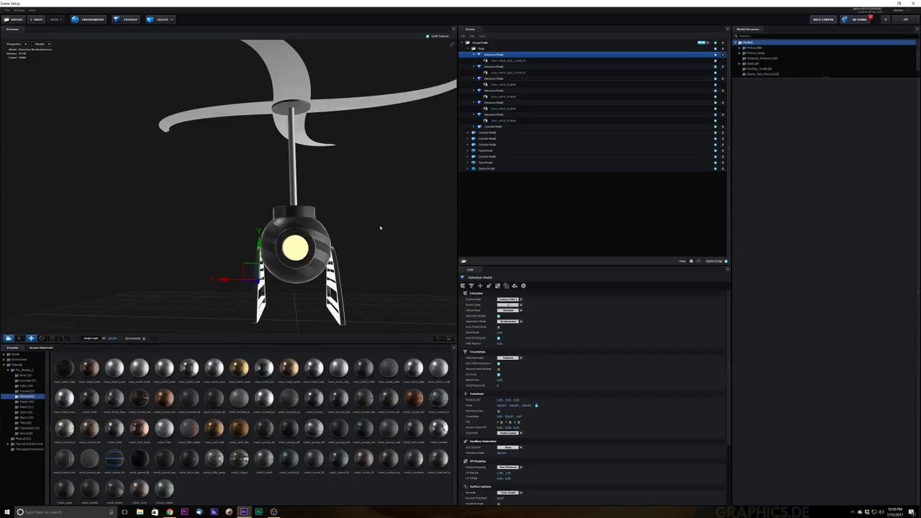
pyautogui.moveTo(380, 228); pyautogui.dragTo(352, 200)
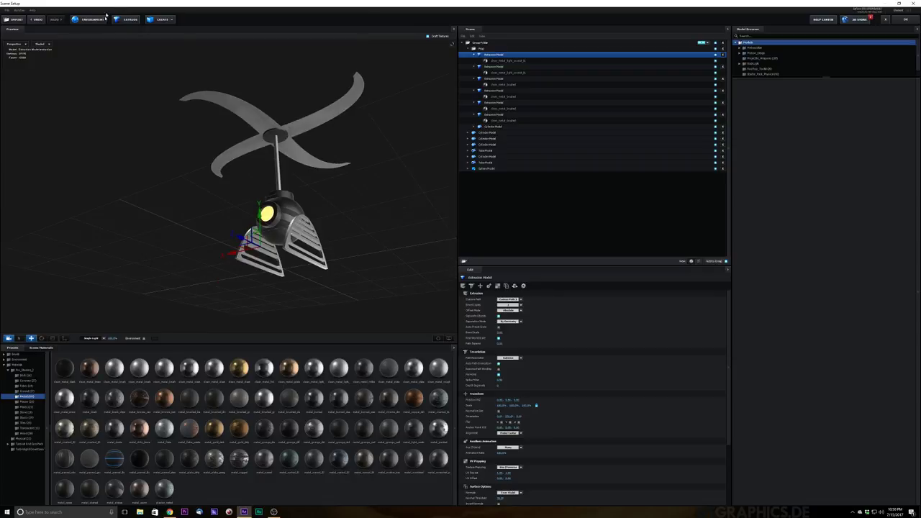
# - Open the environment texture chooser and browse the Basic_2K and V1_Environment folders for a reflection map
pyautogui.click(102, 20)
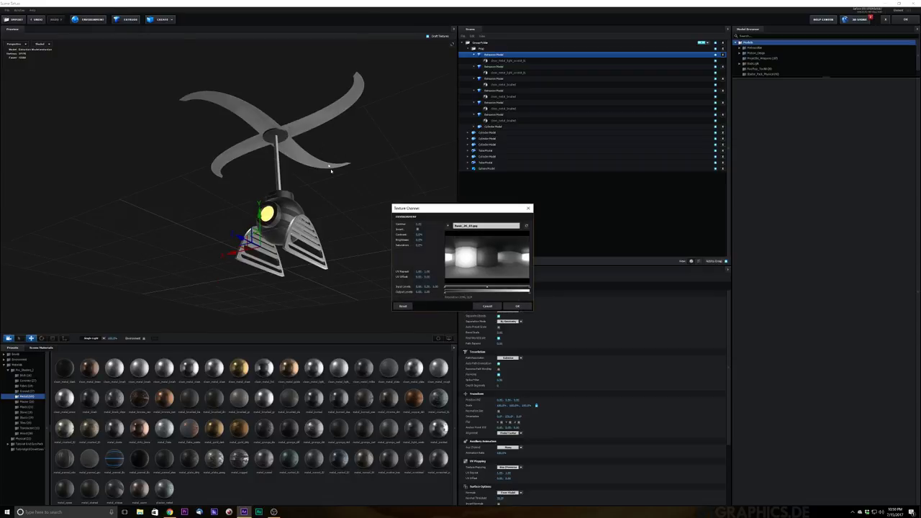
pyautogui.click(486, 226)
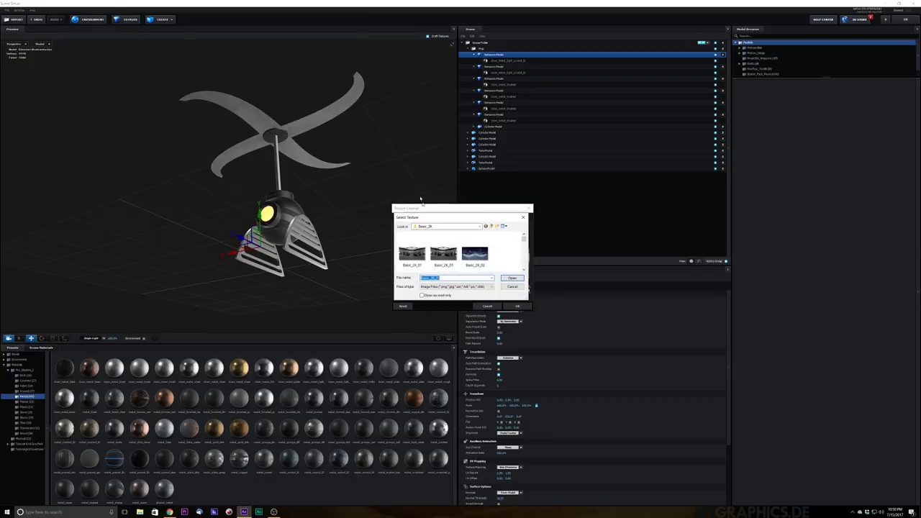
pyautogui.moveTo(457, 218); pyautogui.dragTo(420, 193)
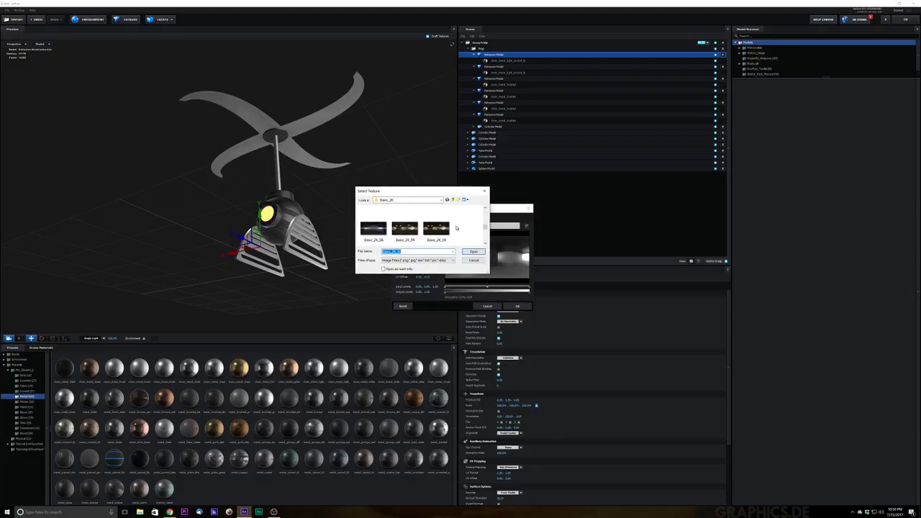
pyautogui.scroll(5, 455, 234)
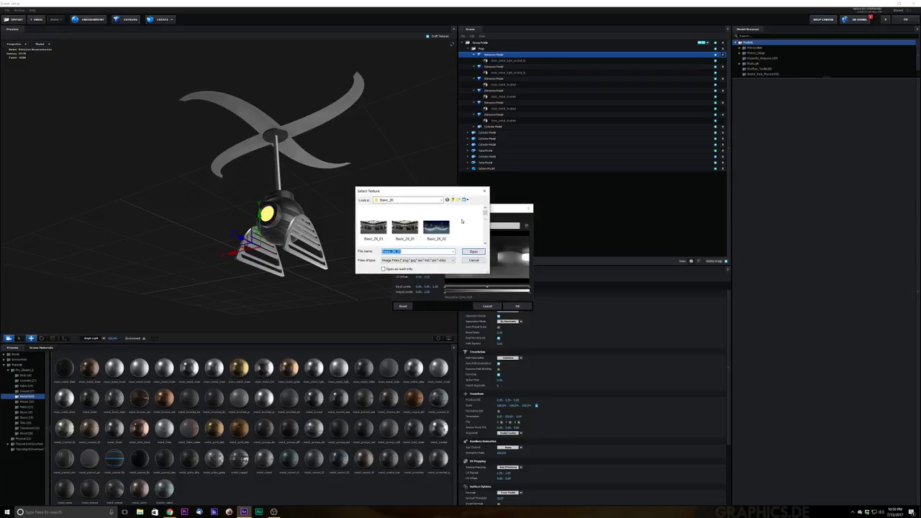
pyautogui.click(452, 200)
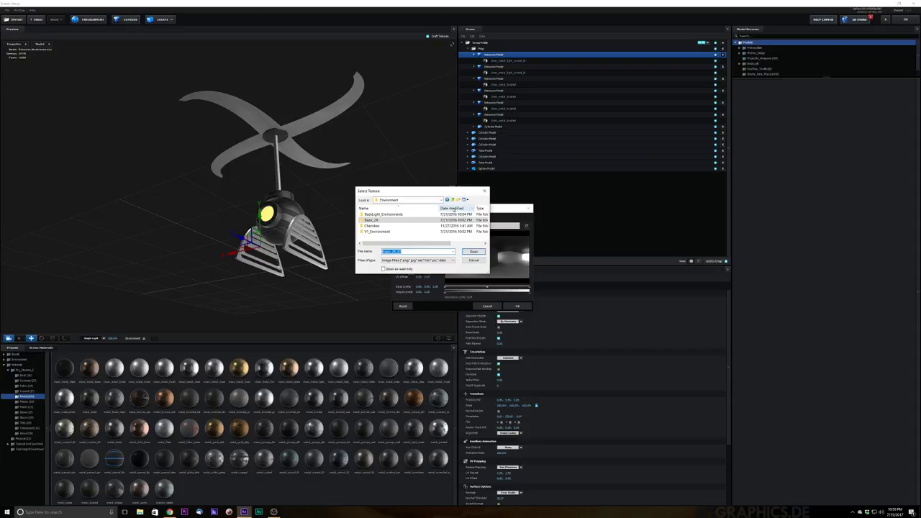
pyautogui.doubleClick(386, 232)
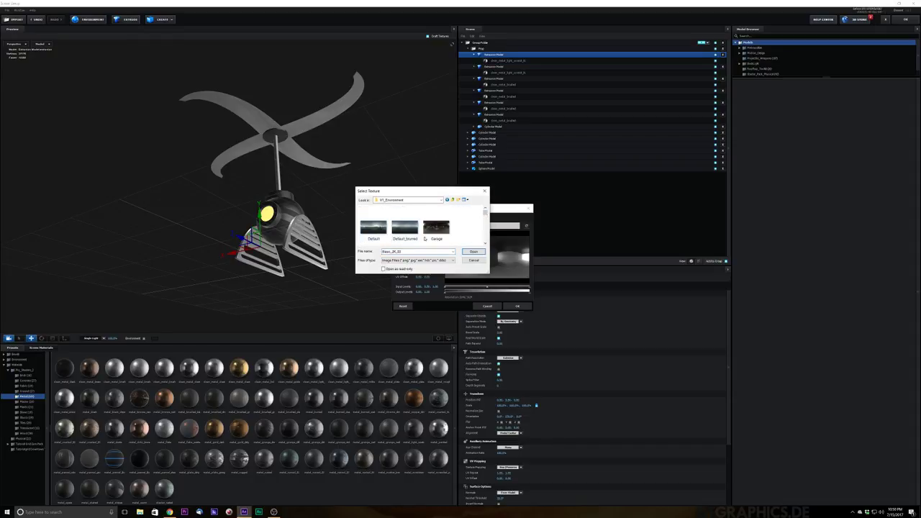
pyautogui.scroll(1, 423, 237)
pyautogui.click(453, 199)
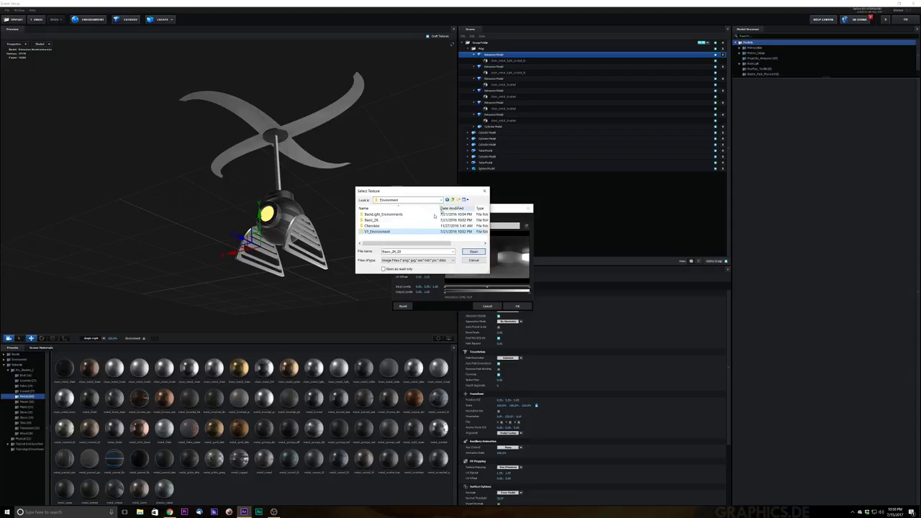
# - Load the blue night 4K sky from the Metropolitan skies folder as the environment map and accept the scene setup
pyautogui.click(453, 200)
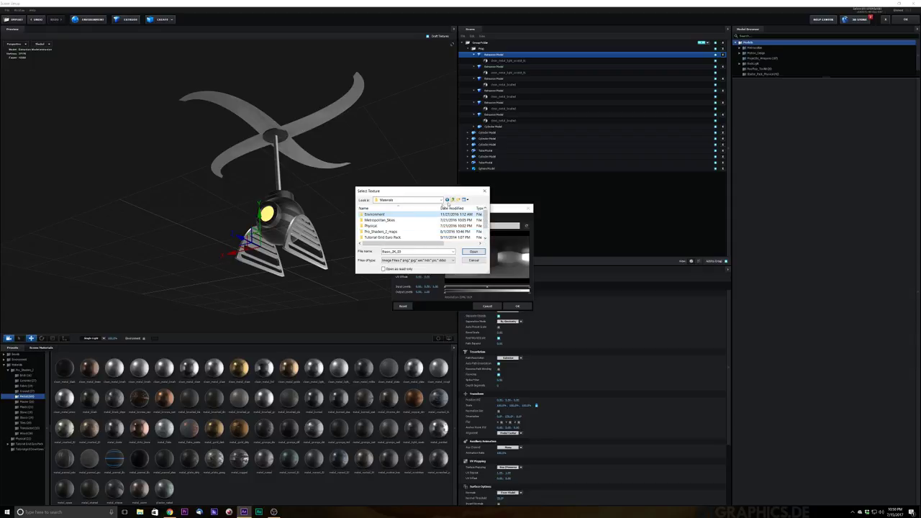
pyautogui.doubleClick(381, 220)
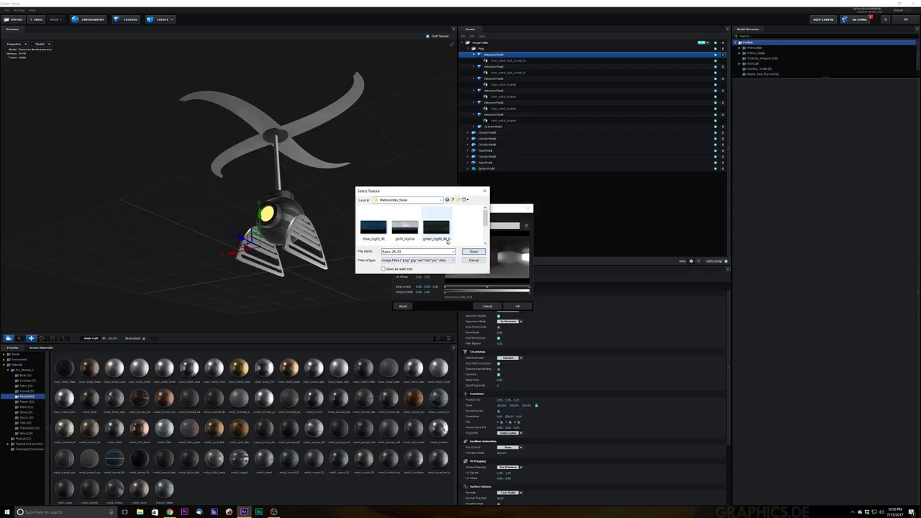
pyautogui.scroll(-2, 468, 232)
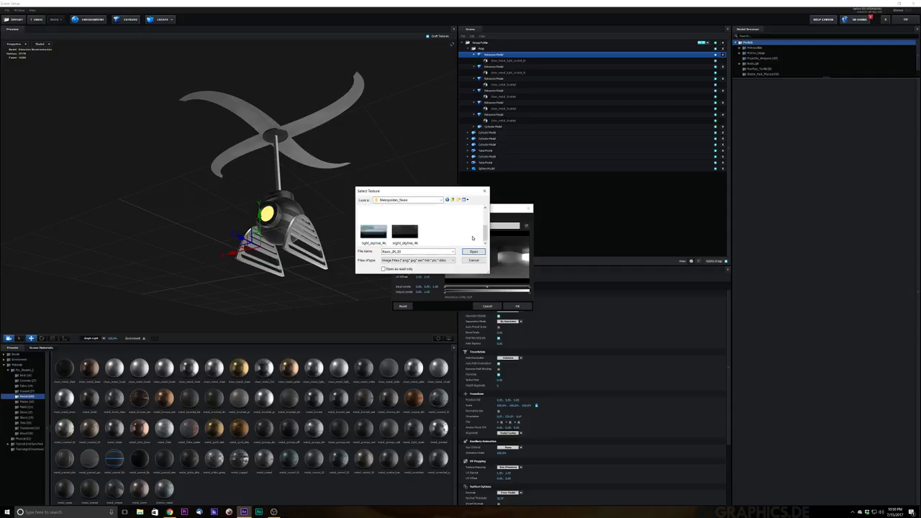
pyautogui.scroll(1, 473, 237)
pyautogui.doubleClick(373, 227)
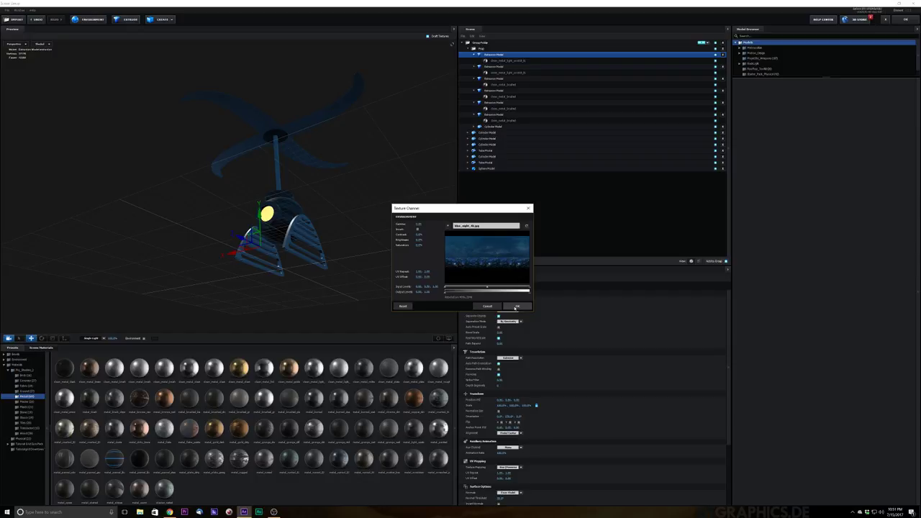
pyautogui.click(516, 306)
pyautogui.moveTo(349, 267); pyautogui.dragTo(338, 209)
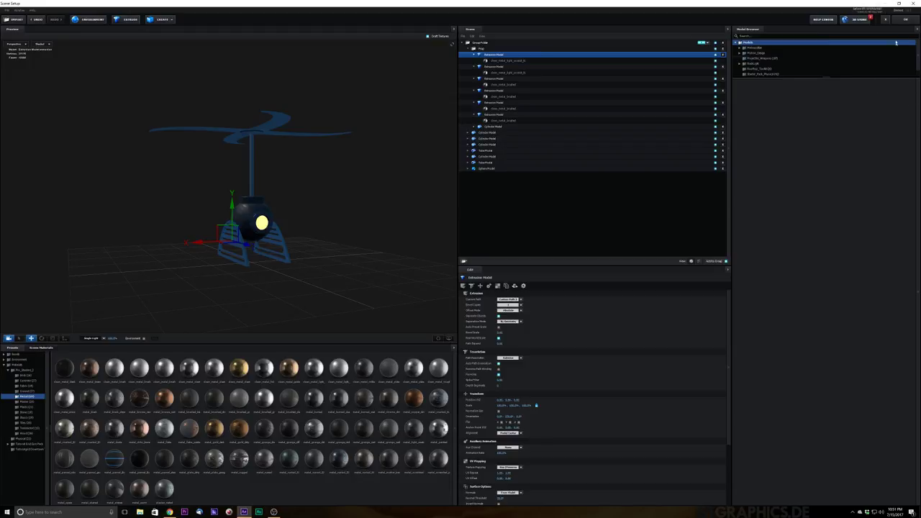
pyautogui.click(905, 19)
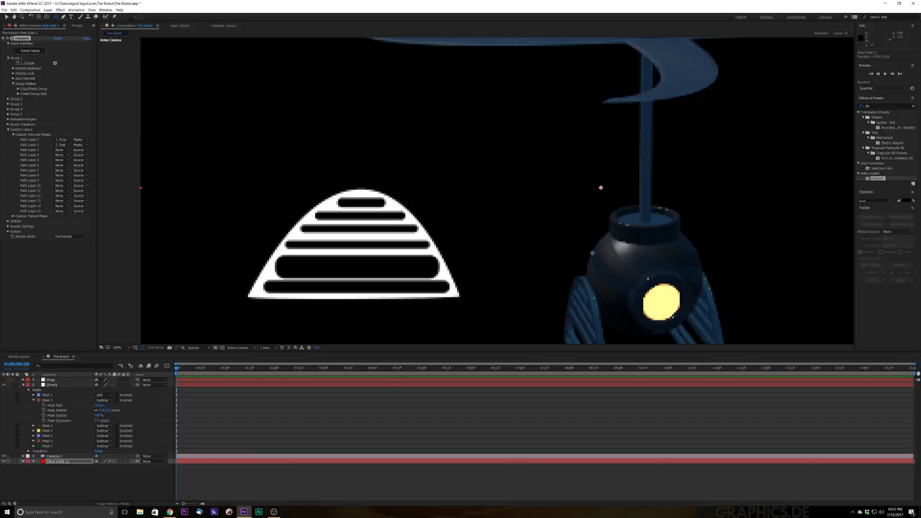
# - Save the project and hide the white leg mask layer in the composition
pyautogui.scroll(-2, 592, 253)
pyautogui.scroll(3, 633, 245)
pyautogui.scroll(-3, 590, 246)
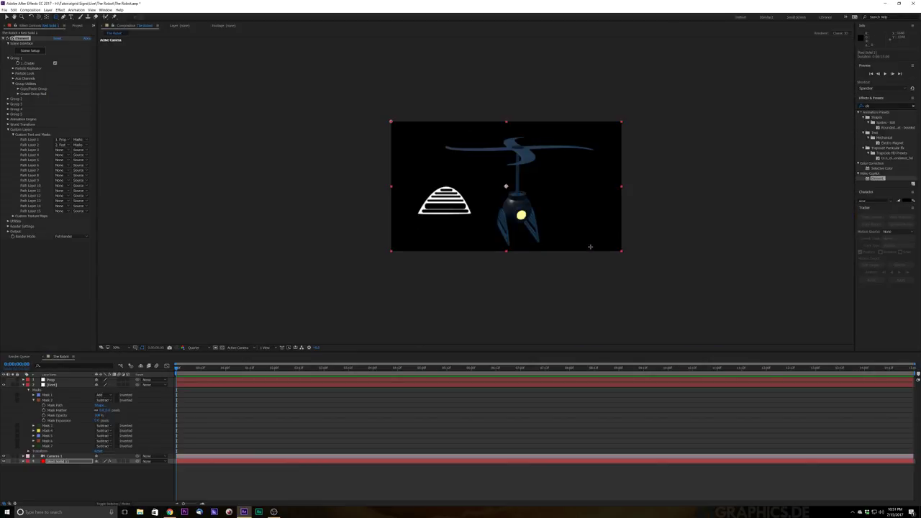
pyautogui.scroll(2, 590, 246)
pyautogui.hotkey('ctrl', 's')
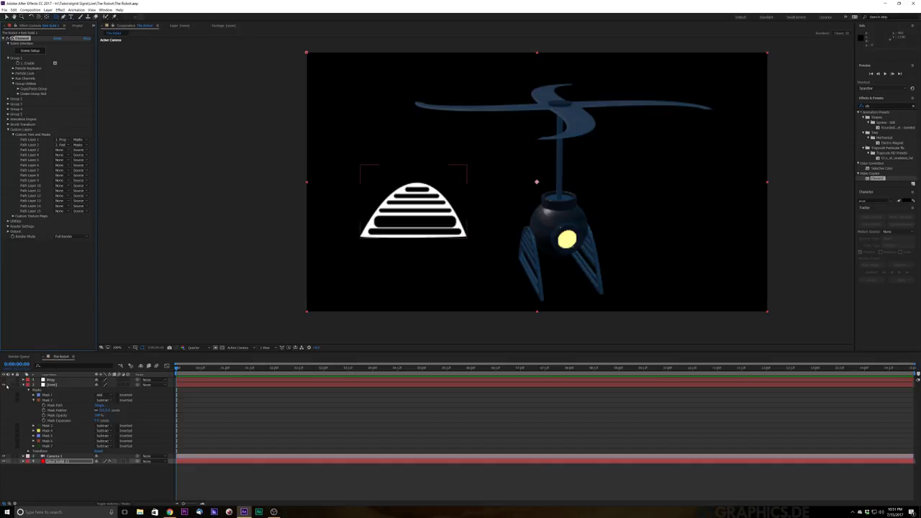
pyautogui.click(4, 384)
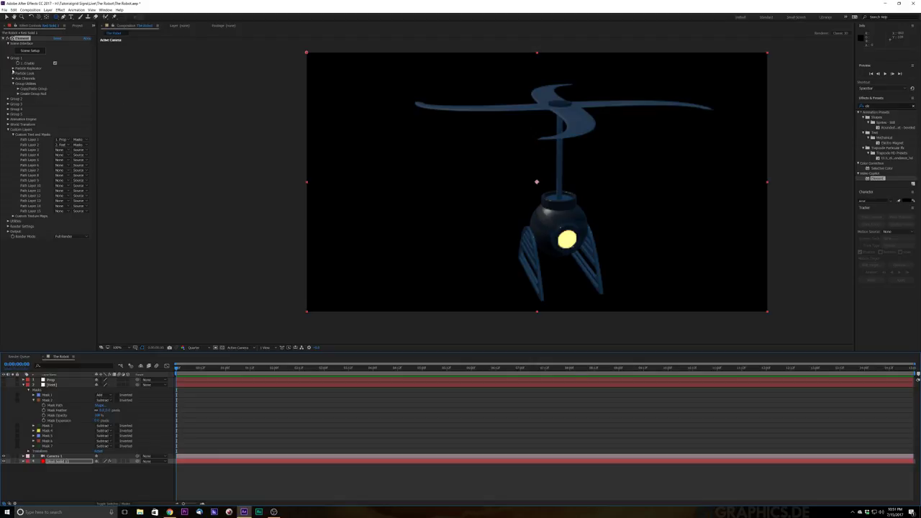
# - Reveal the properties of Group 1's aux Channel 1 and limit the work area to about 1 to 11 seconds
pyautogui.click(13, 79)
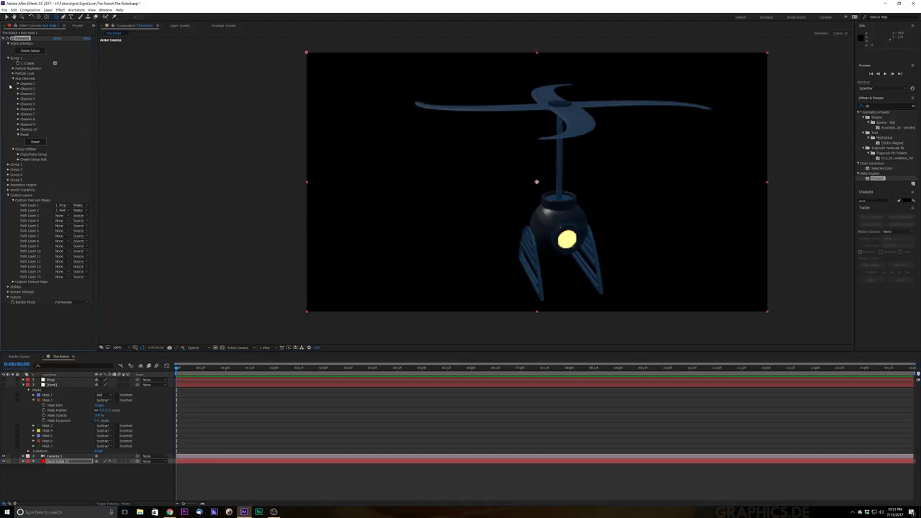
pyautogui.click(18, 84)
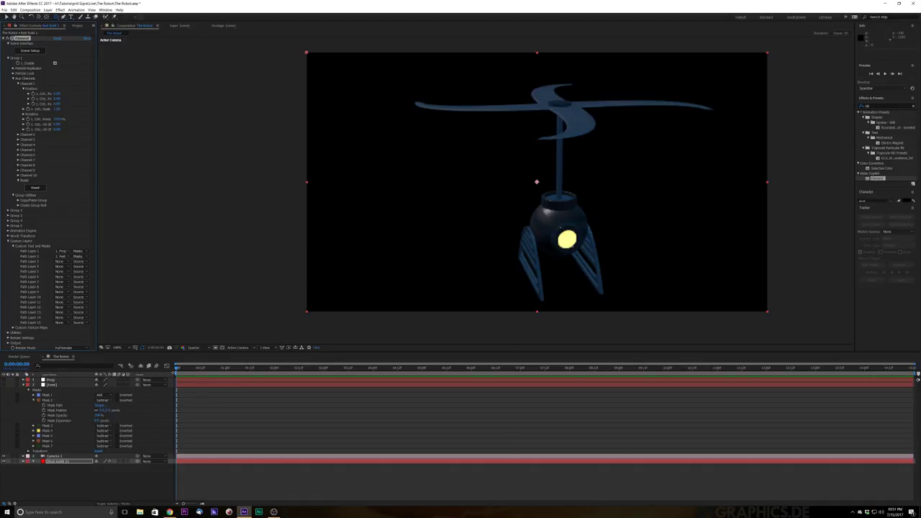
pyautogui.press('space')
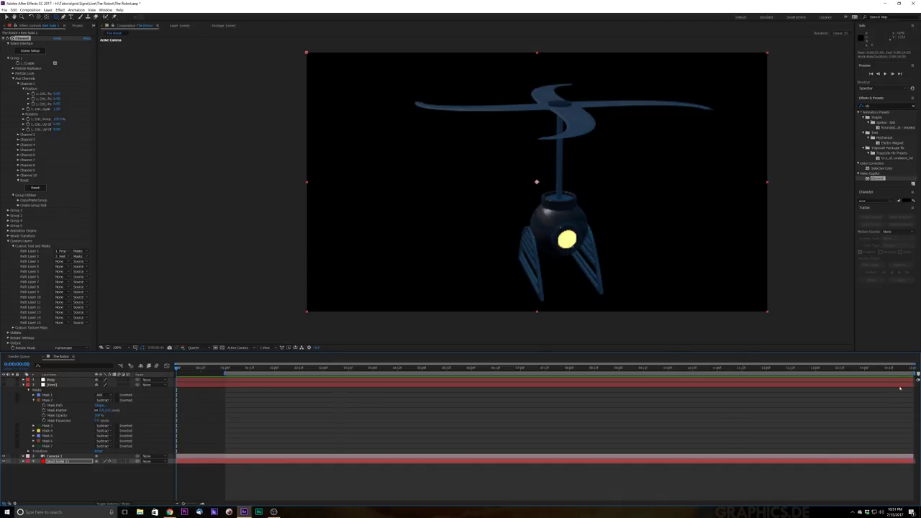
pyautogui.moveTo(916, 373); pyautogui.dragTo(718, 403)
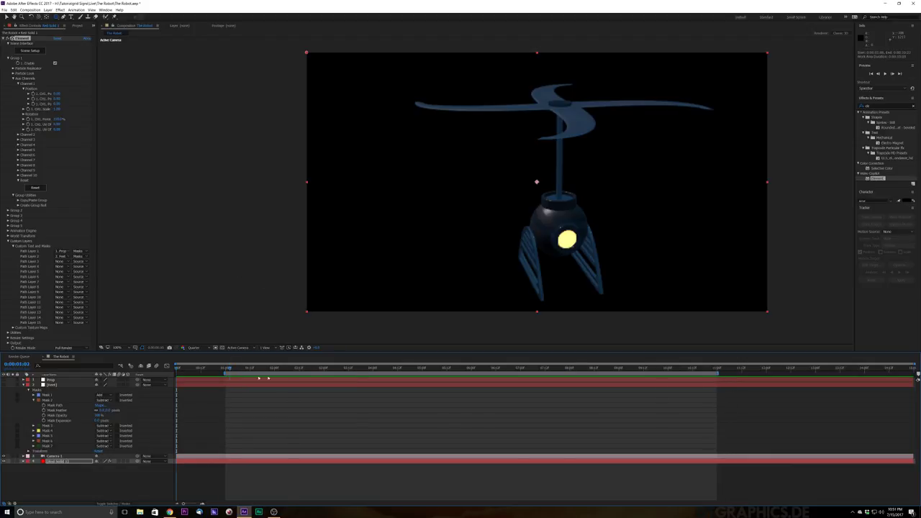
# - Move to about 0:00:05:07, reveal Channel 1's rotation properties and try rotating it about X
pyautogui.moveTo(264, 378); pyautogui.dragTo(422, 361)
pyautogui.click(23, 113)
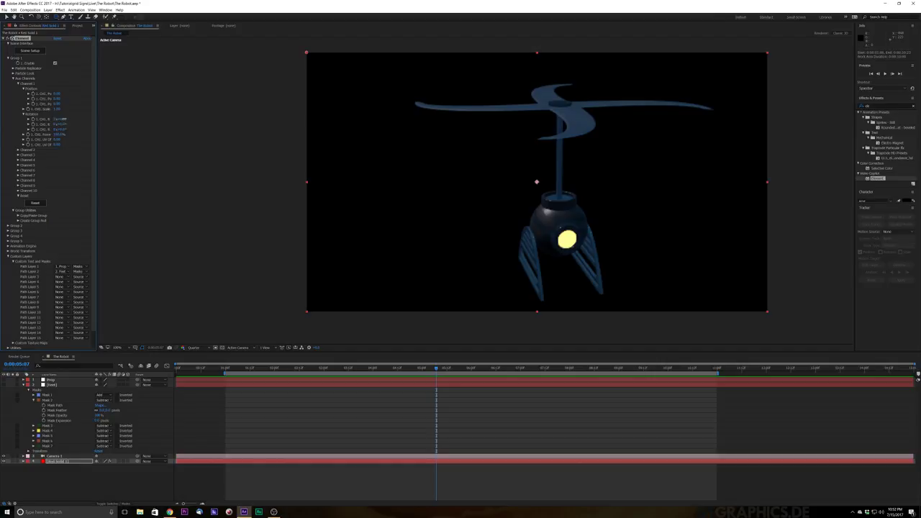
pyautogui.moveTo(62, 119); pyautogui.dragTo(99, 120)
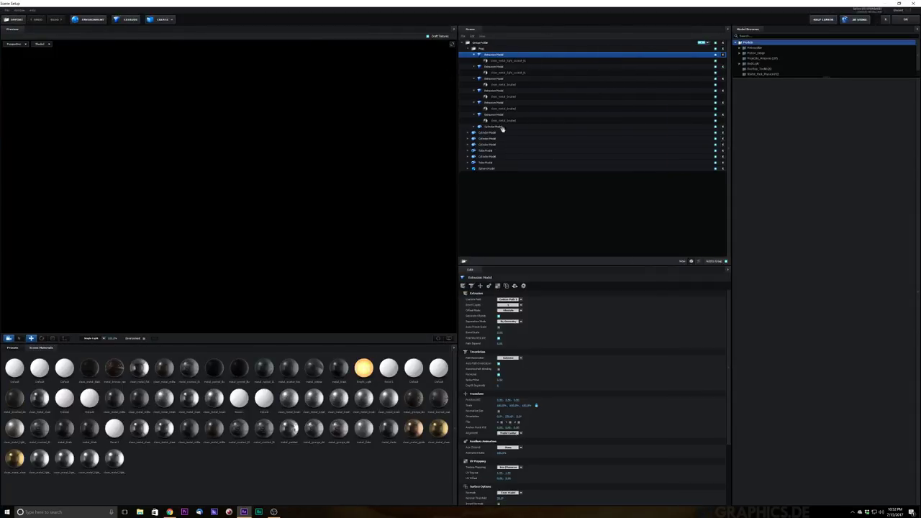
# - Select both leg extrusion models in the scene setup, try moving them out of the group folder, and undo the move
pyautogui.click(499, 67)
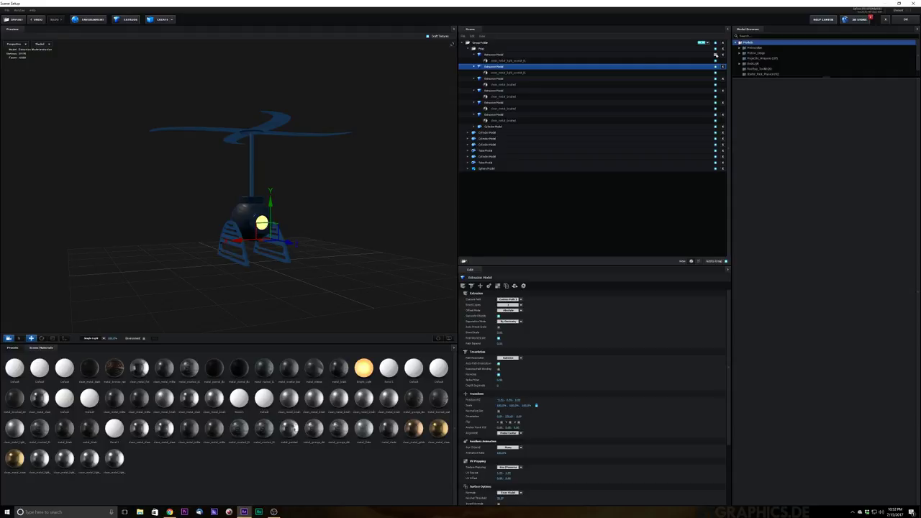
pyautogui.keyDown('ctrl'); pyautogui.click(504, 55); pyautogui.keyUp('ctrl')
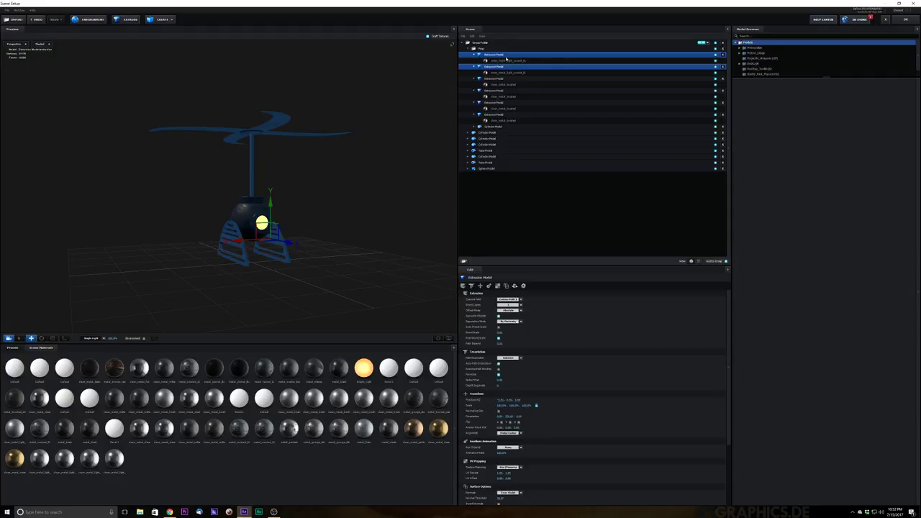
pyautogui.moveTo(499, 55); pyautogui.dragTo(496, 181)
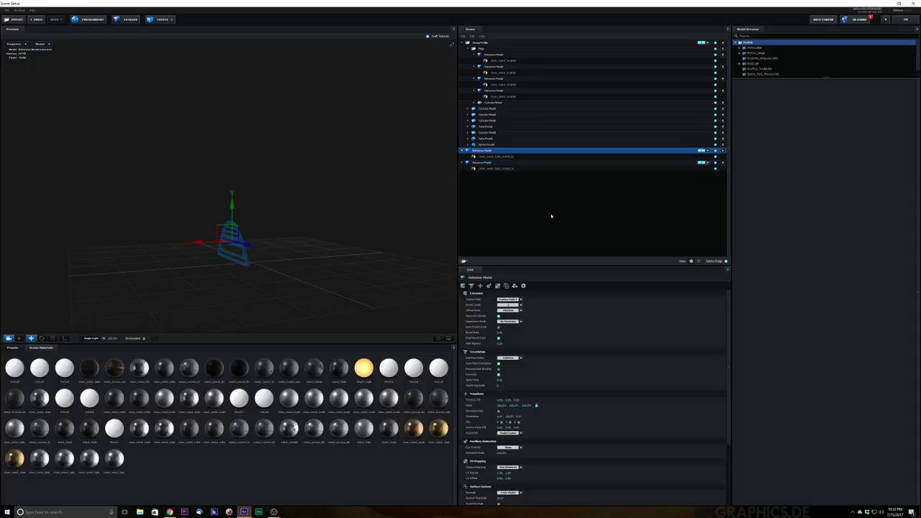
pyautogui.hotkey('ctrl', 'z')
pyautogui.hotkey('ctrl', 'z')
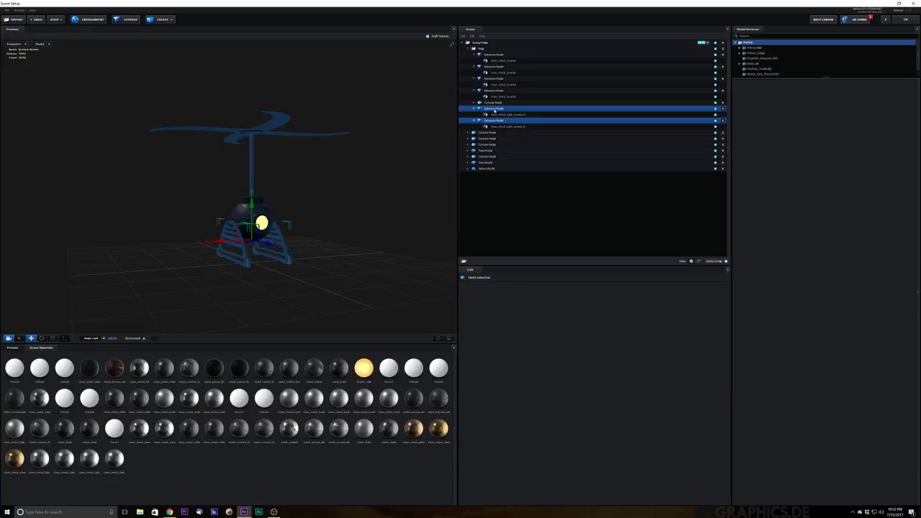
# - Move the two leg extrusion models out of the Prop folder to the end of the main Group Folder and accept the scene
pyautogui.moveTo(496, 115); pyautogui.dragTo(490, 177)
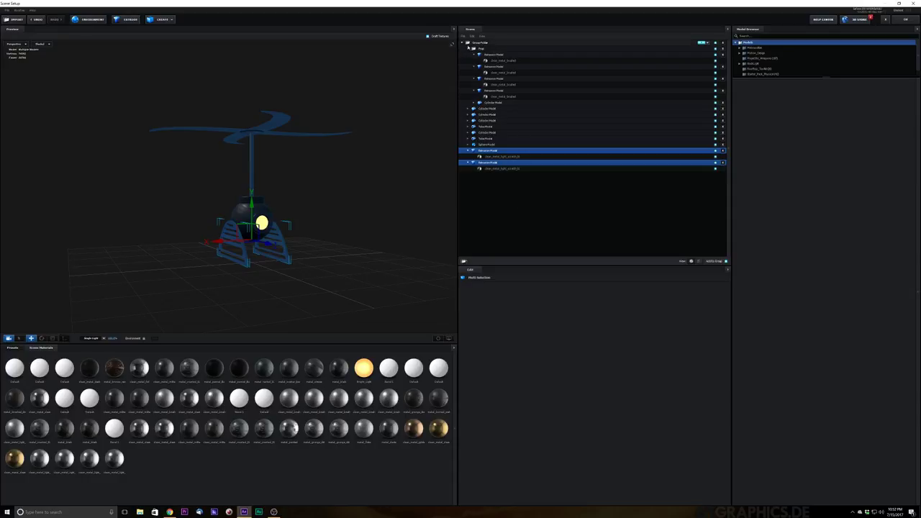
pyautogui.doubleClick(463, 43)
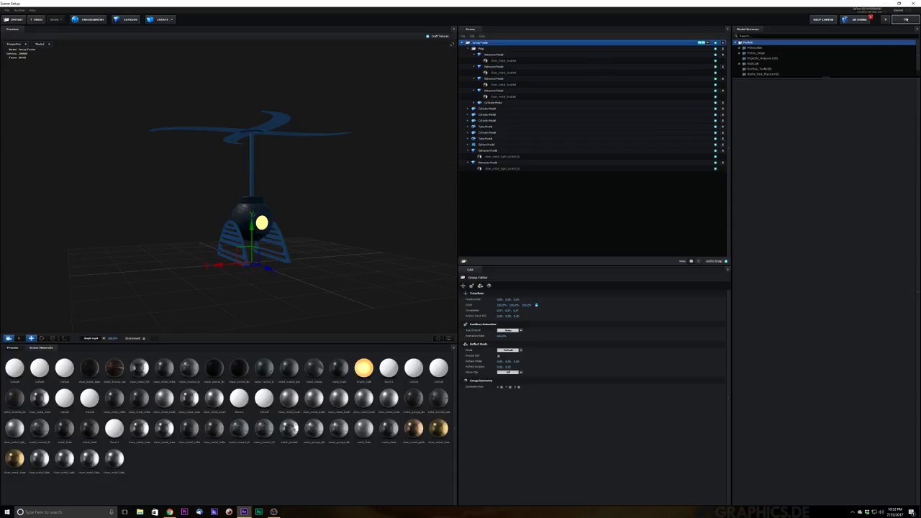
pyautogui.click(904, 20)
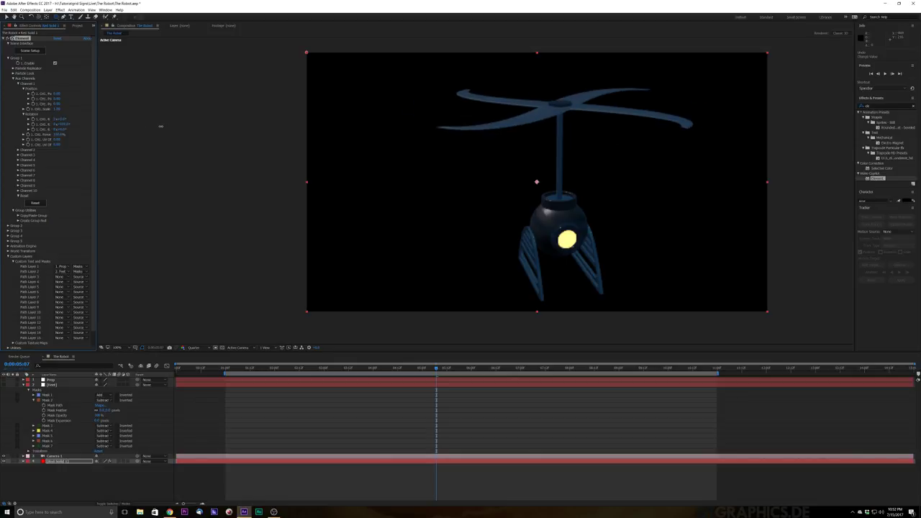
# - Animate the propeller's spin on Red Solid 1 by setting Channel 1's Y rotation to 50 revolutions at 0:00:12:12
pyautogui.click(178, 372)
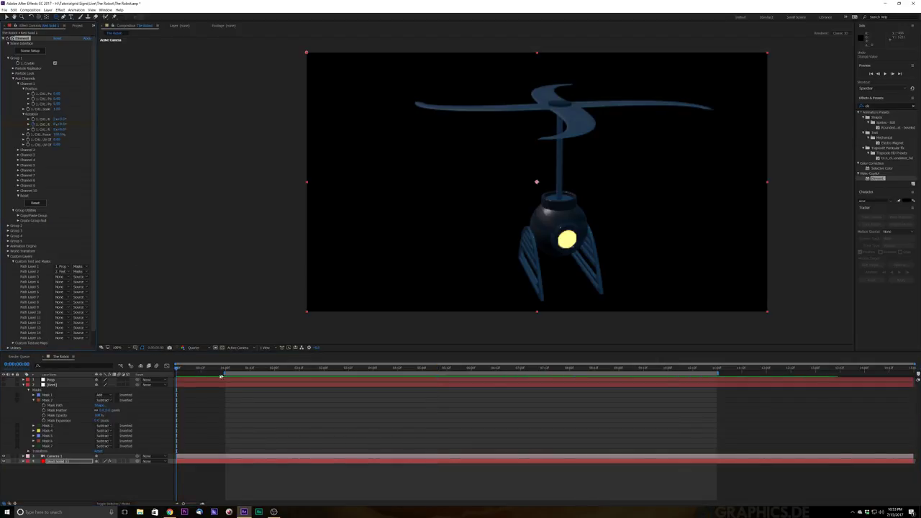
pyautogui.moveTo(226, 368); pyautogui.dragTo(881, 375)
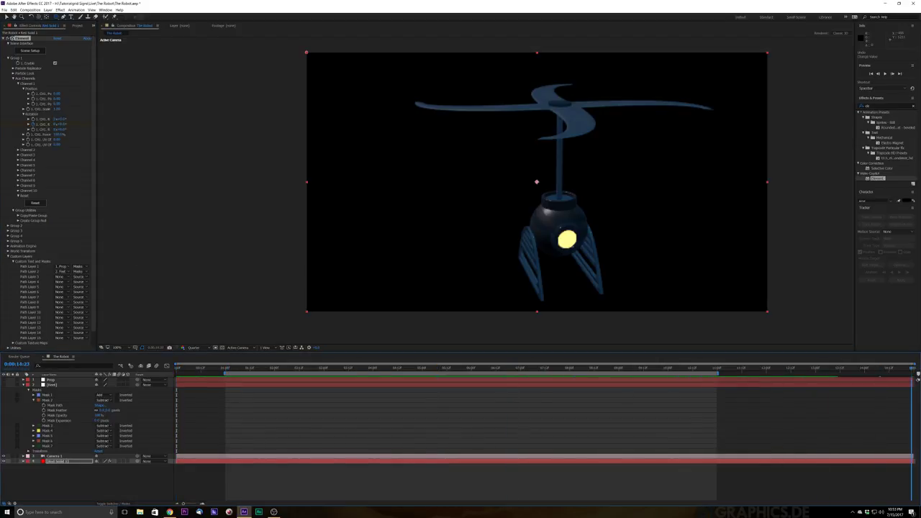
pyautogui.moveTo(910, 411); pyautogui.dragTo(792, 394)
pyautogui.click(641, 379)
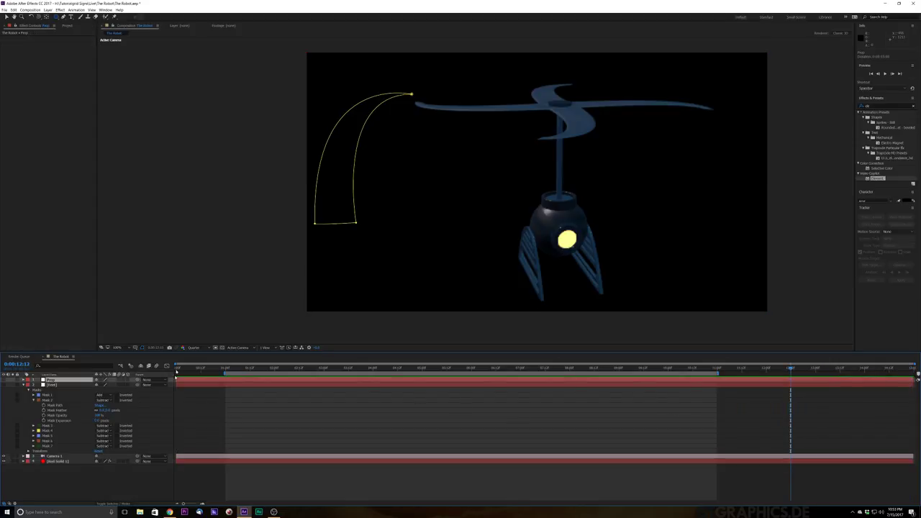
pyautogui.click(62, 460)
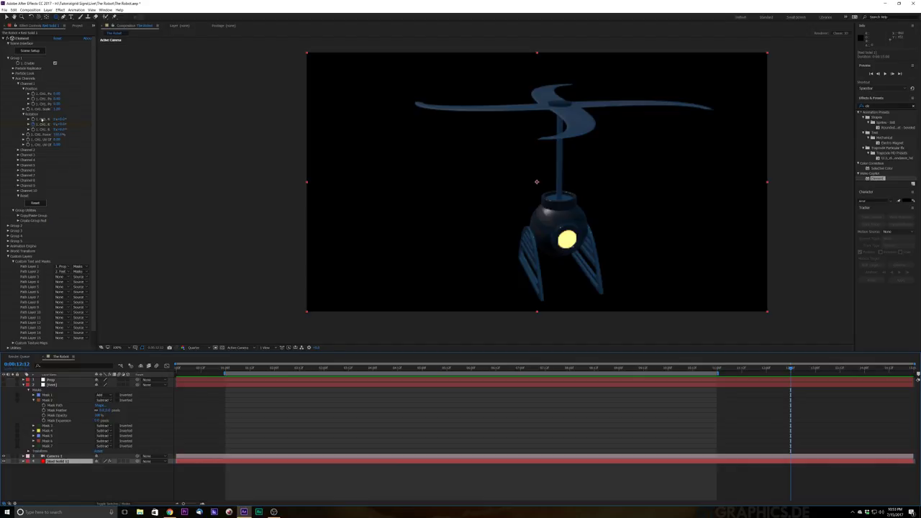
pyautogui.click(57, 124)
pyautogui.write('5')
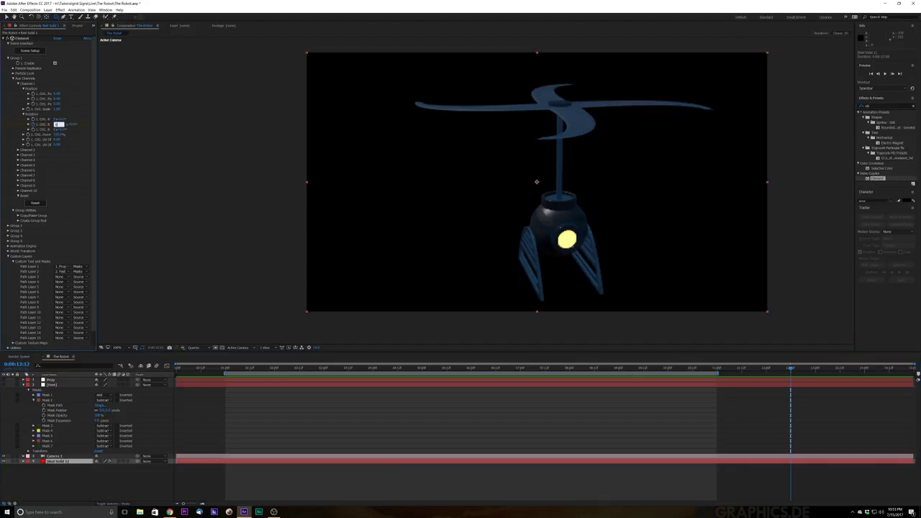
pyautogui.write('0')
pyautogui.press('Return')
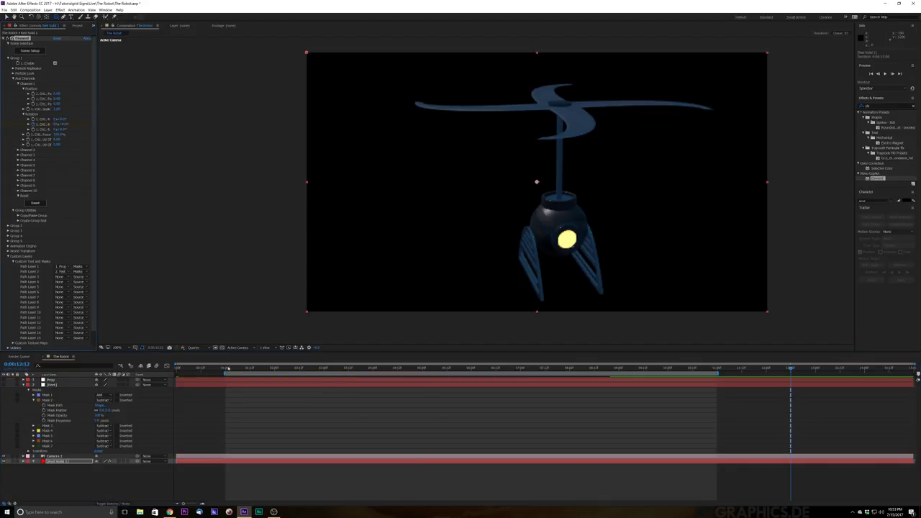
# - Preview the propeller's spin from about 0:00:01:00 and return the time indicator to the start of the composition
pyautogui.press('space')
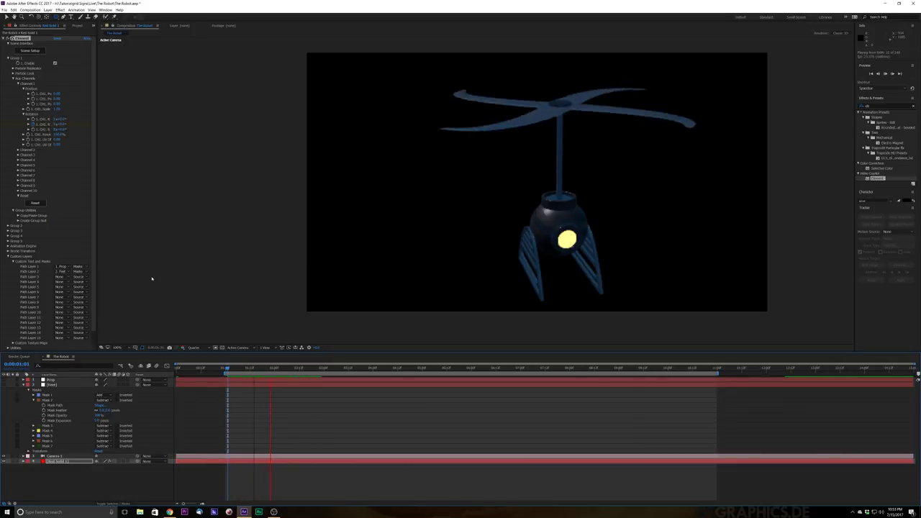
pyautogui.press('space')
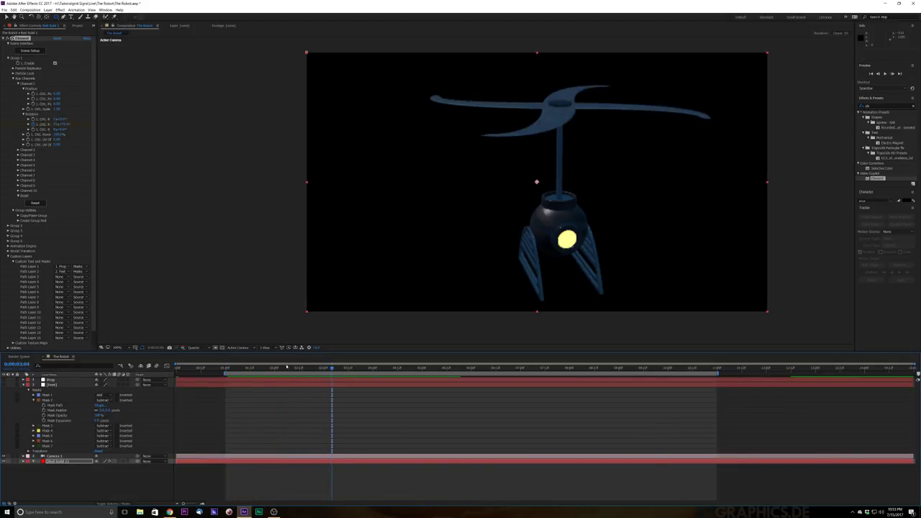
pyautogui.moveTo(275, 372); pyautogui.dragTo(222, 382)
pyautogui.press('Home')
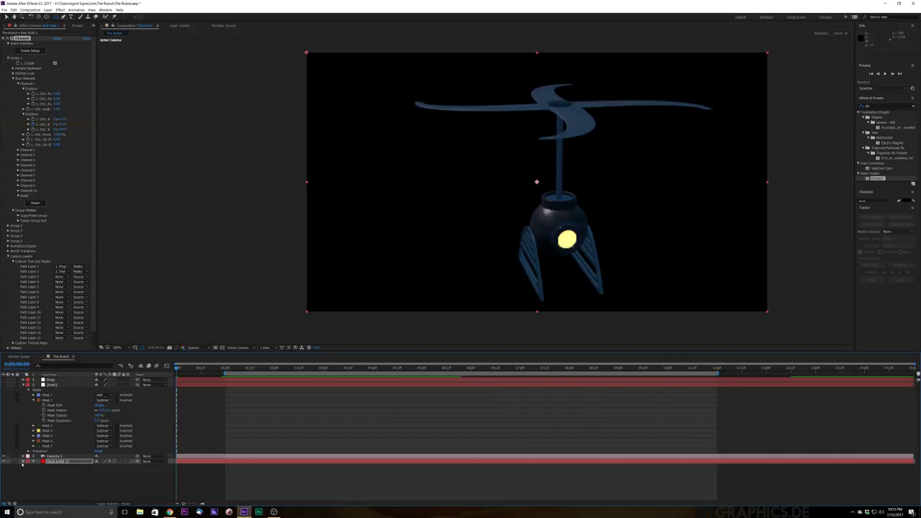
# - Reveal Red Solid 1's Element effect, enter a new Channel 1 Y rotation at 0:00:12:12 and preview the spin
pyautogui.click(27, 461)
pyautogui.click(28, 467)
pyautogui.click(789, 372)
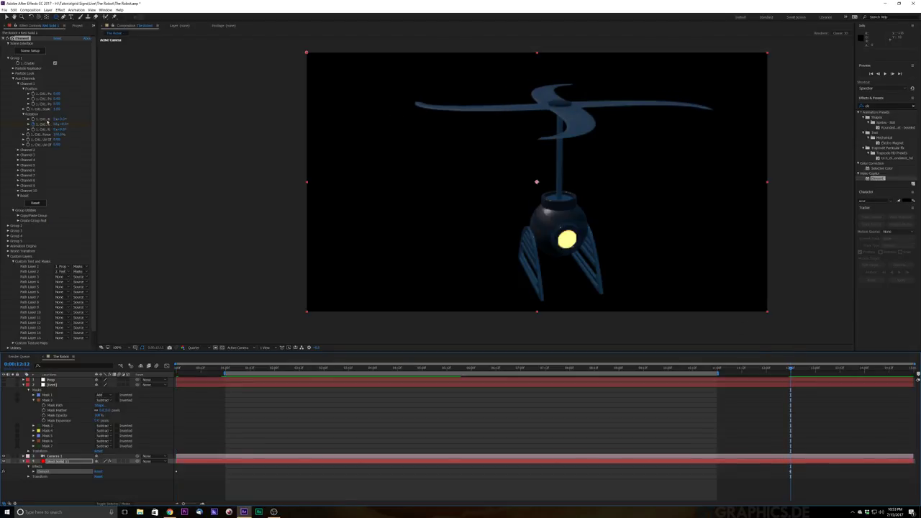
pyautogui.click(56, 123)
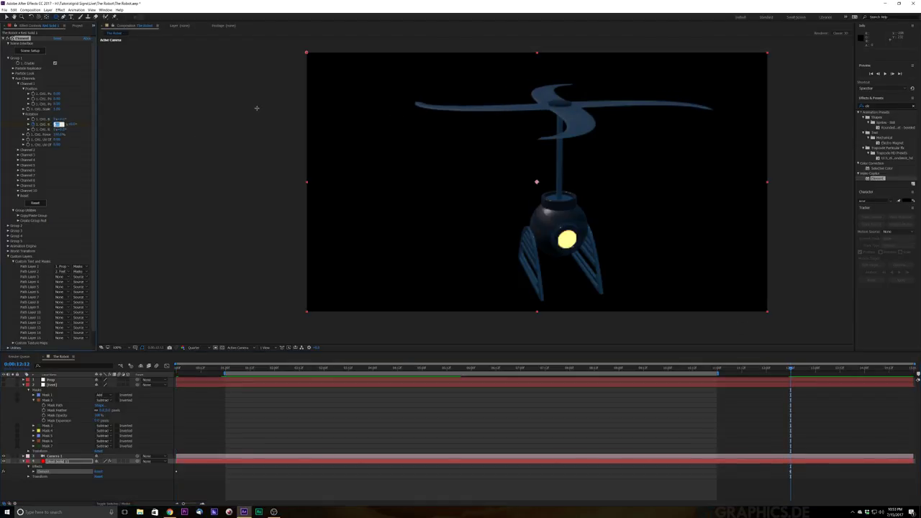
pyautogui.press('Return')
pyautogui.press('space')
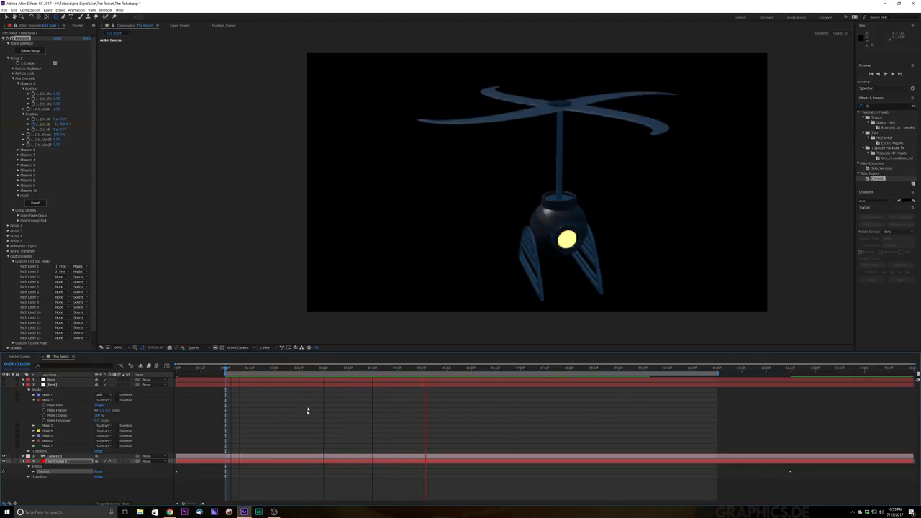
pyautogui.press('space')
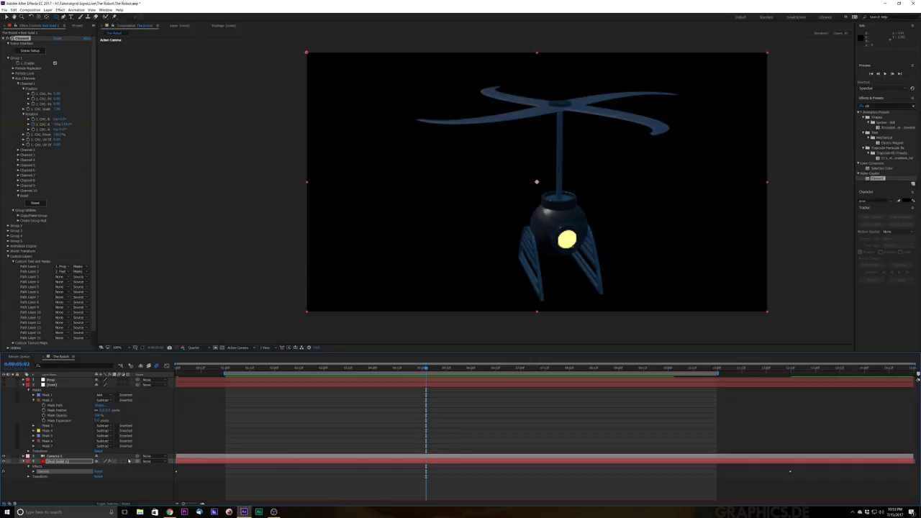
# - Enable motion blur on Red Solid 1 and preview the blurred propeller from about 0:00:01:00
pyautogui.click(119, 462)
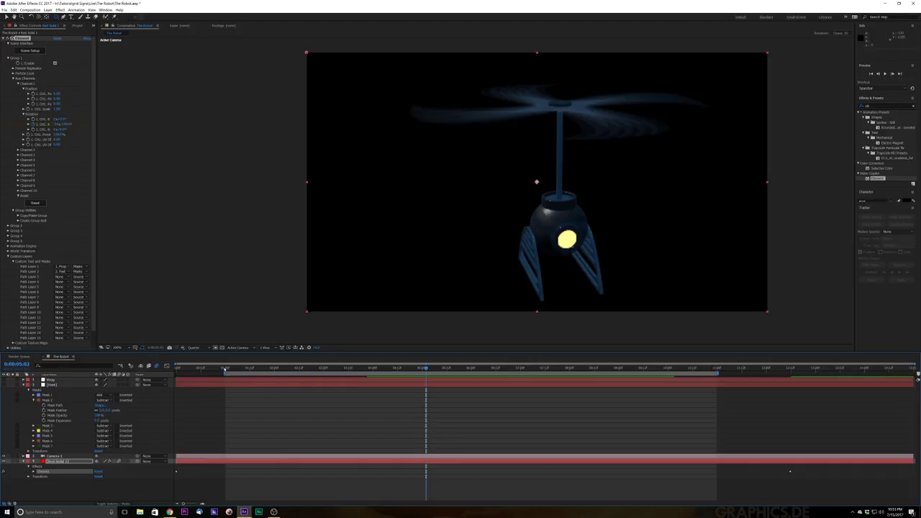
pyautogui.click(227, 369)
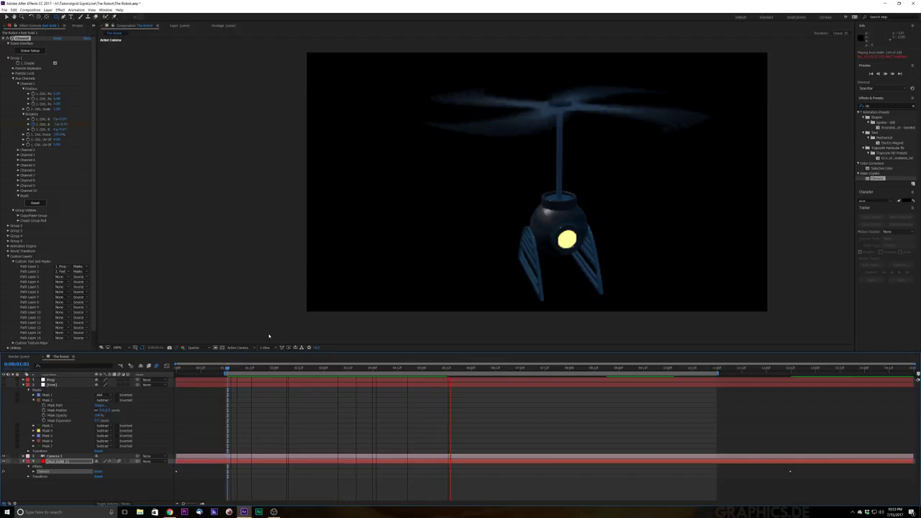
pyautogui.press('space')
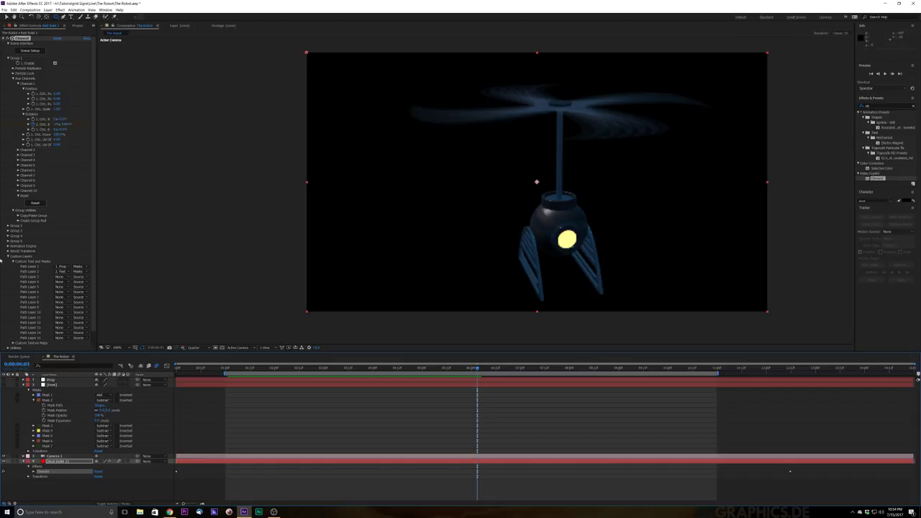
# - Raise the motion blur samples in Element's render settings and preview the propeller from 0:00:01:00
pyautogui.scroll(-1, 87, 220)
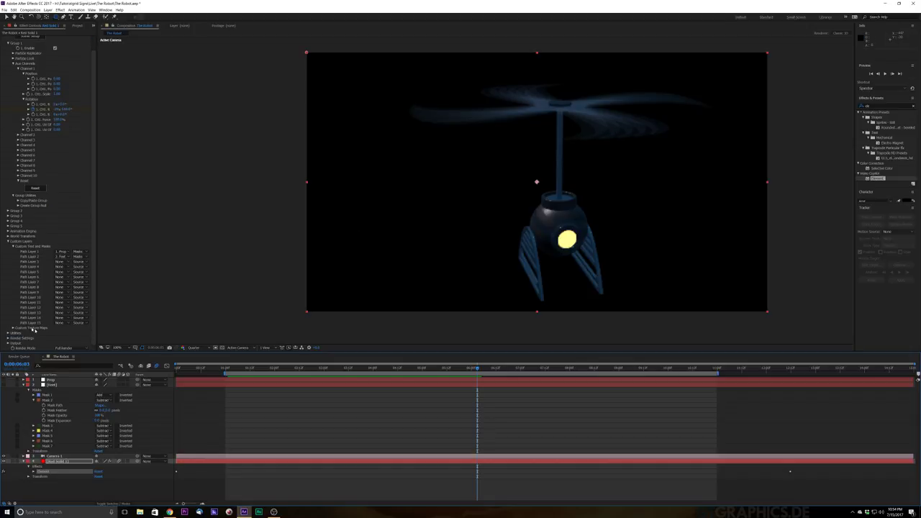
pyautogui.click(8, 338)
pyautogui.scroll(-4, 77, 273)
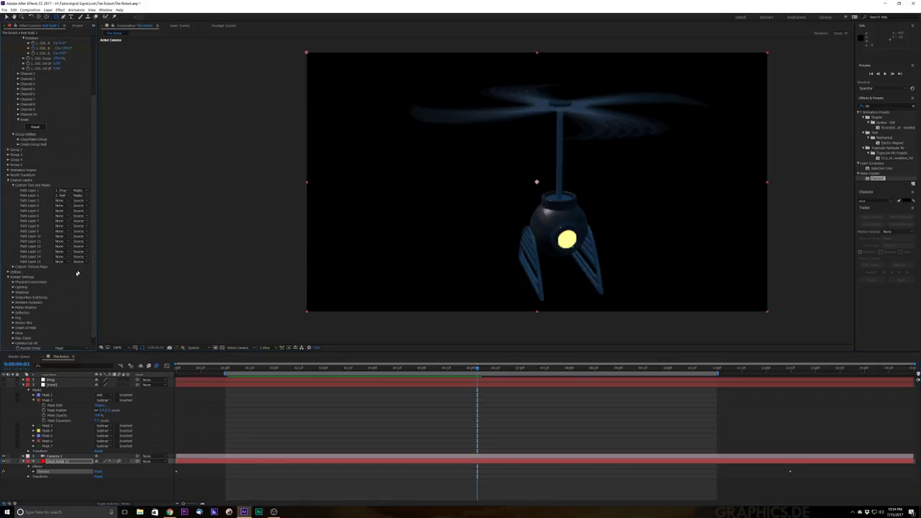
pyautogui.click(13, 323)
pyautogui.click(57, 332)
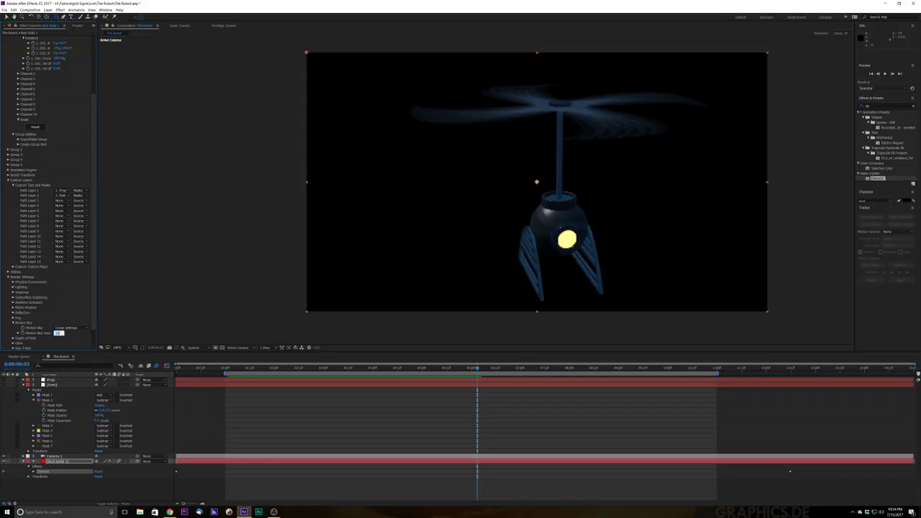
pyautogui.press('Return')
pyautogui.click(226, 371)
pyautogui.press('space')
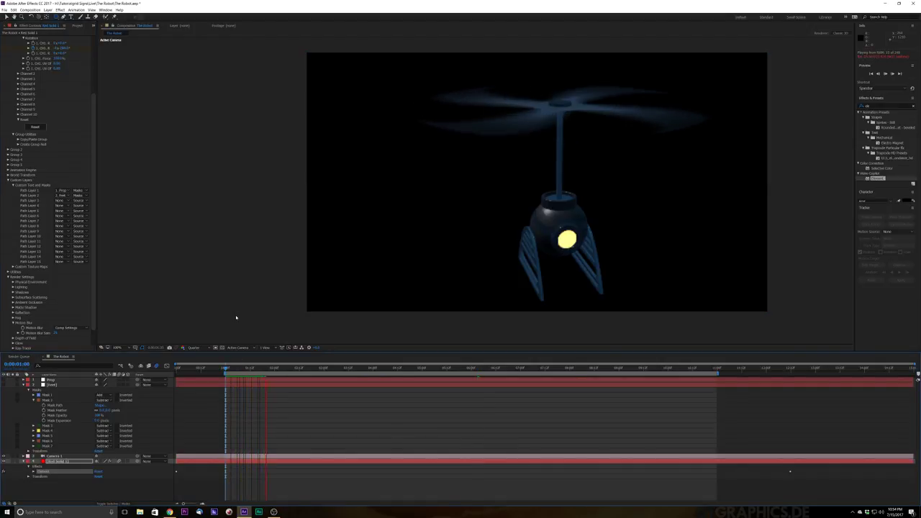
pyautogui.press('space')
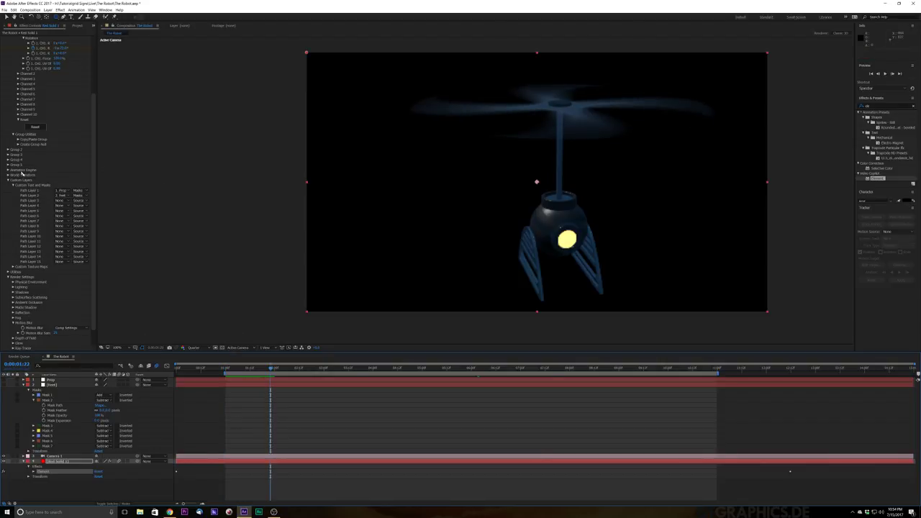
# - Show the physical environment in the background and orbit the camera around the drone
pyautogui.scroll(-1, 25, 280)
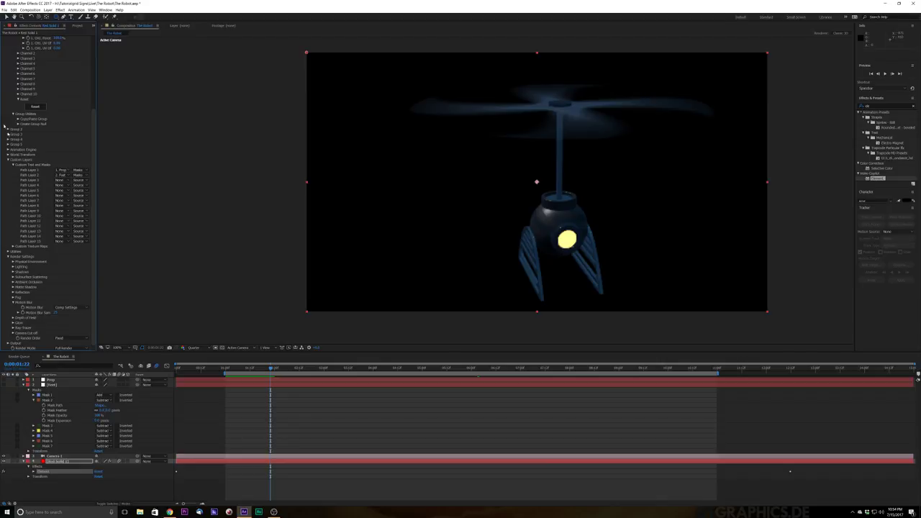
pyautogui.click(13, 262)
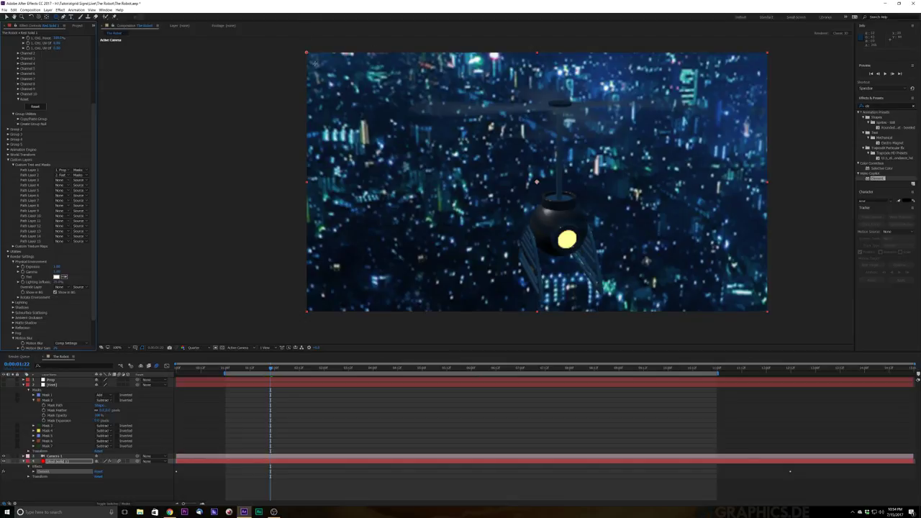
pyautogui.click(38, 17)
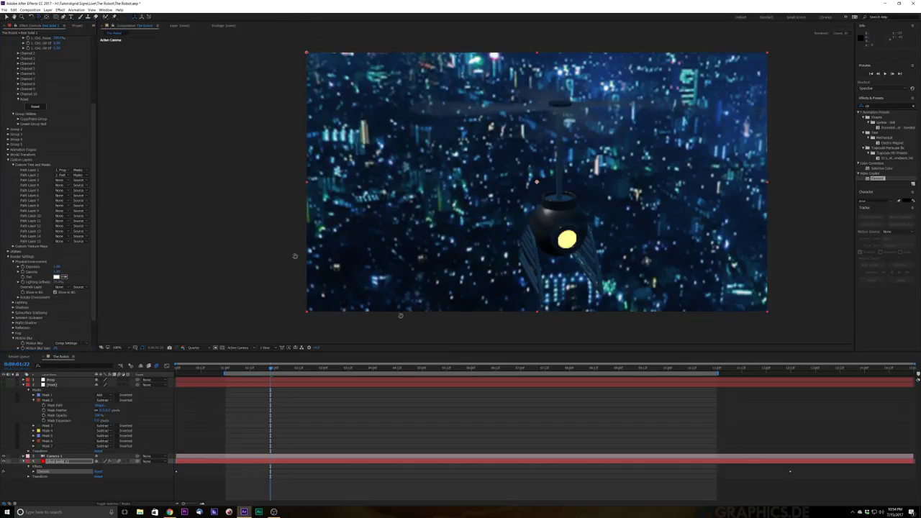
pyautogui.moveTo(539, 216); pyautogui.dragTo(621, 224)
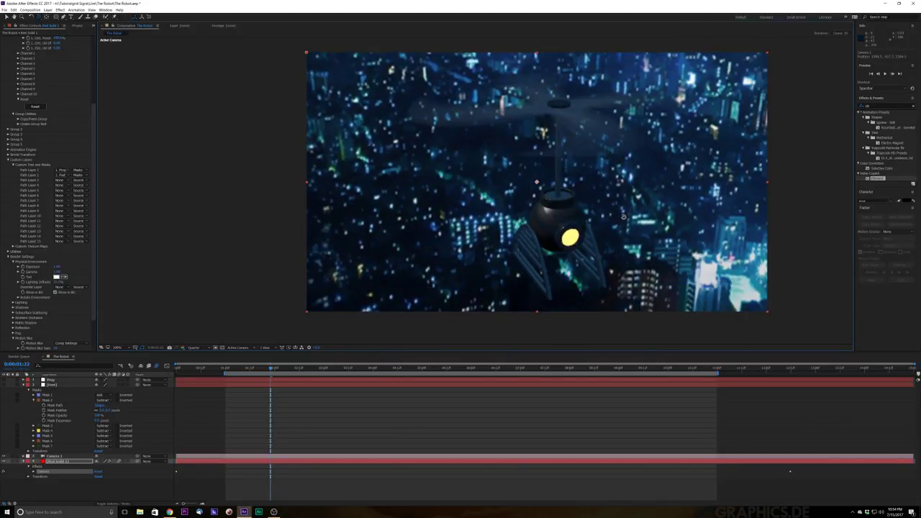
# - Orbit the camera down to the city skyline at Half resolution, and set the preview resolution to Third
pyautogui.click(193, 347)
pyautogui.click(198, 367)
pyautogui.moveTo(631, 215); pyautogui.dragTo(637, 190)
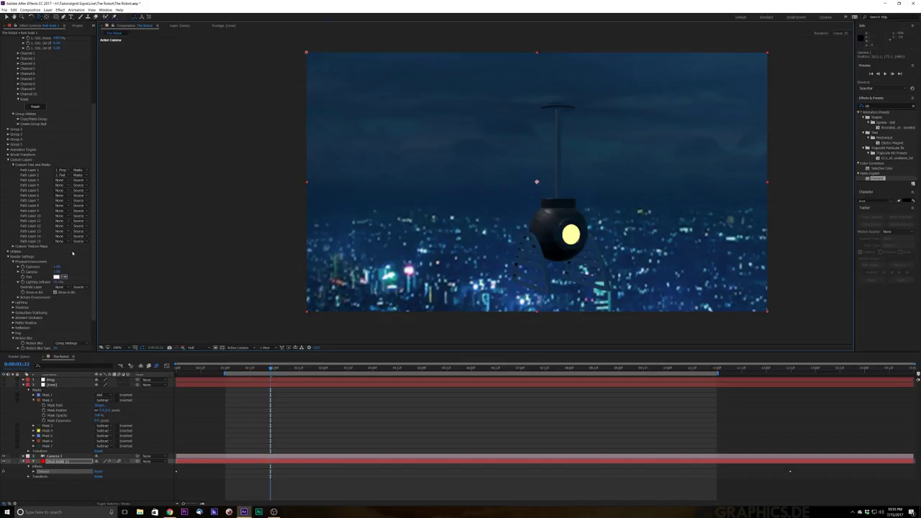
pyautogui.click(195, 348)
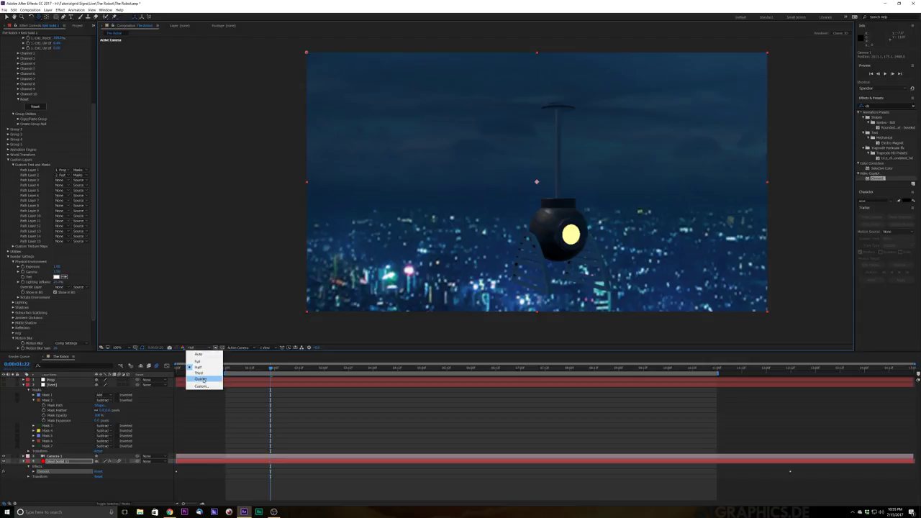
pyautogui.click(207, 381)
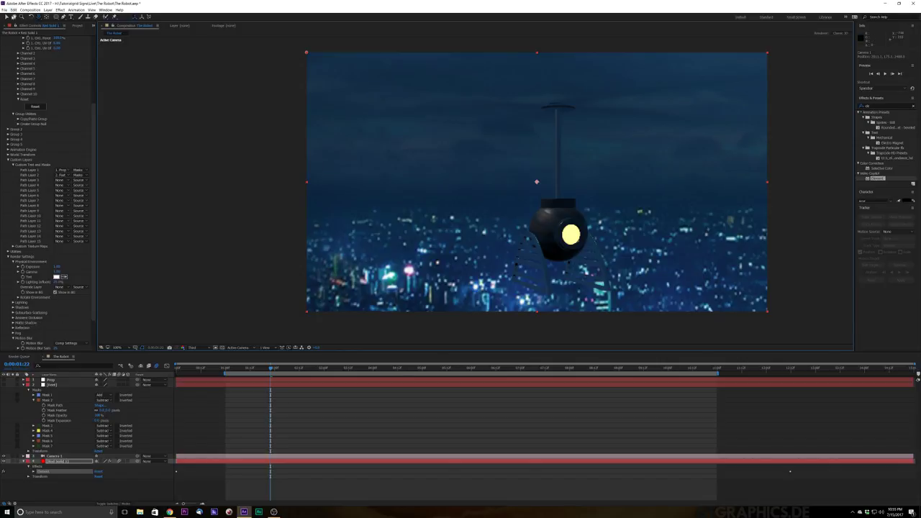
# - Enable Element's glow on the drone's light with an intensity of 1.5 and enlarge the glow radius
pyautogui.click(6, 17)
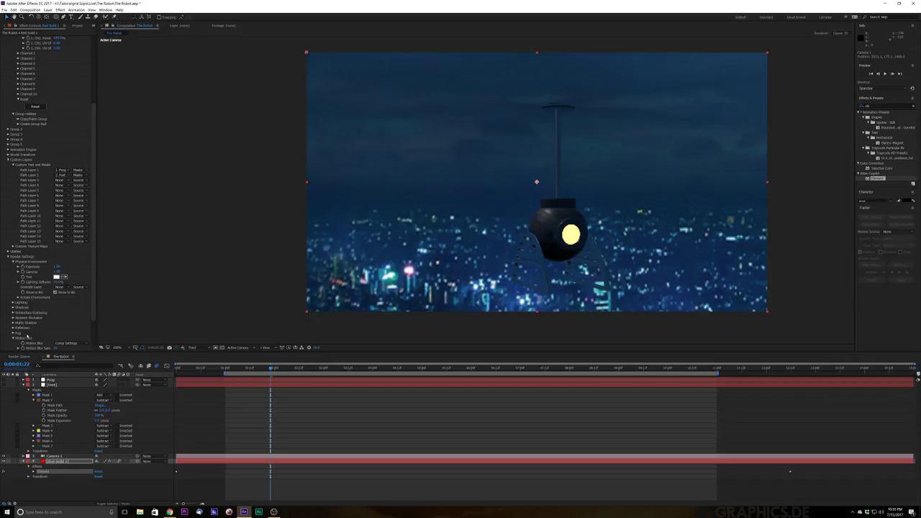
pyautogui.scroll(-2, 59, 323)
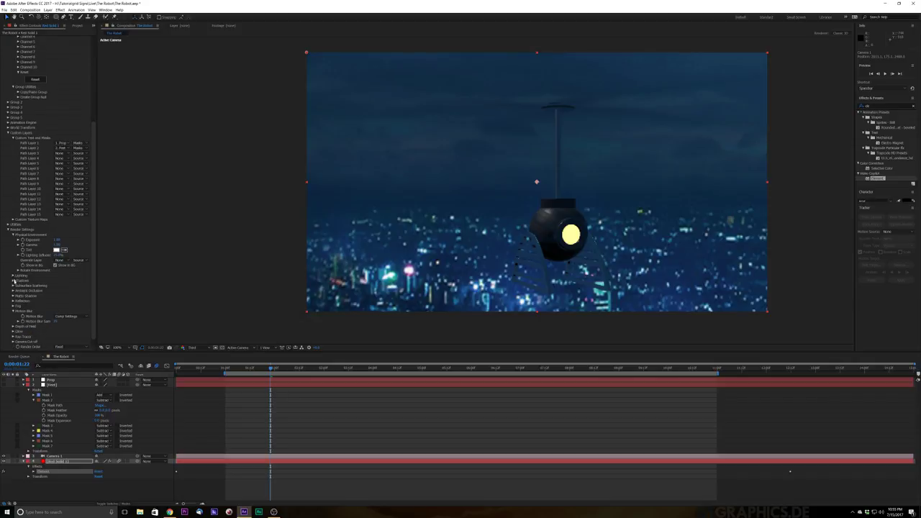
pyautogui.scroll(-1, 33, 333)
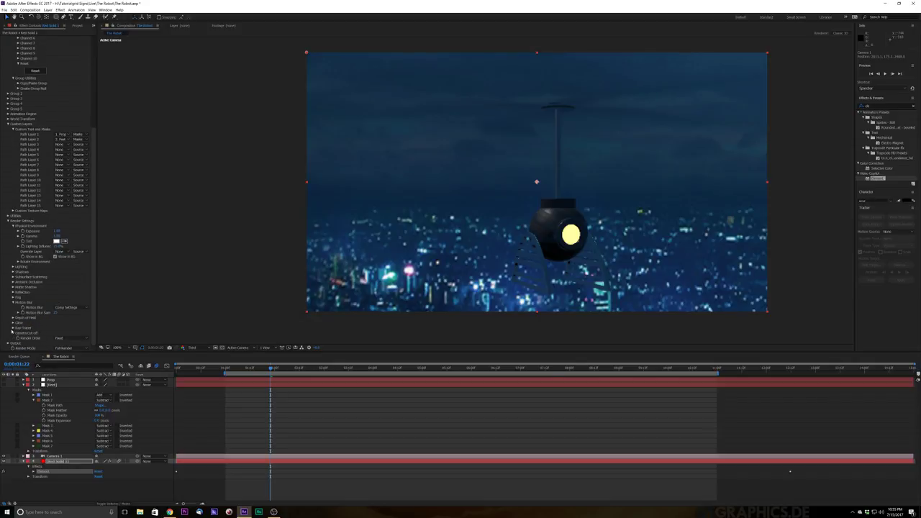
pyautogui.click(15, 323)
pyautogui.scroll(-4, 48, 272)
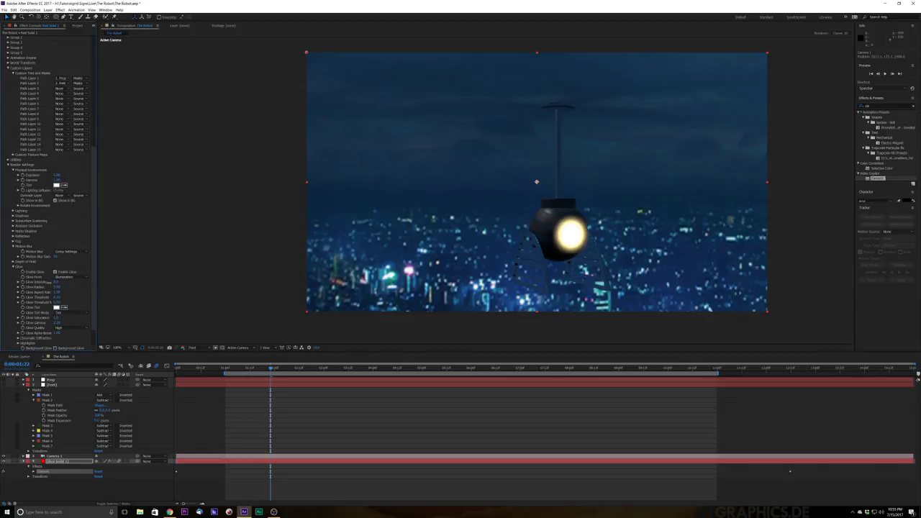
pyautogui.moveTo(49, 283); pyautogui.dragTo(54, 284)
pyautogui.click(58, 282)
pyautogui.press('Return')
pyautogui.moveTo(64, 287); pyautogui.dragTo(72, 287)
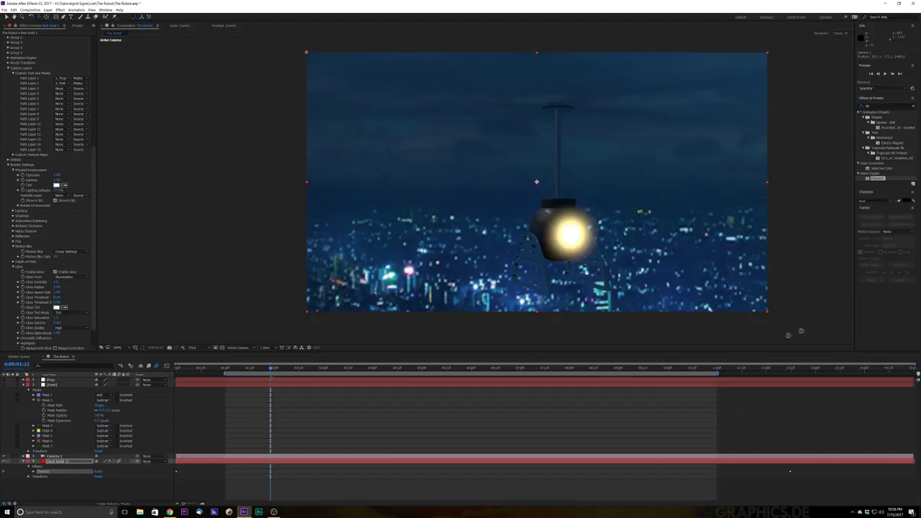
# - Lower the physical environment's exposure to about 0.5 and orbit the camera to a raised front view of the drone
pyautogui.moveTo(656, 236); pyautogui.dragTo(615, 244)
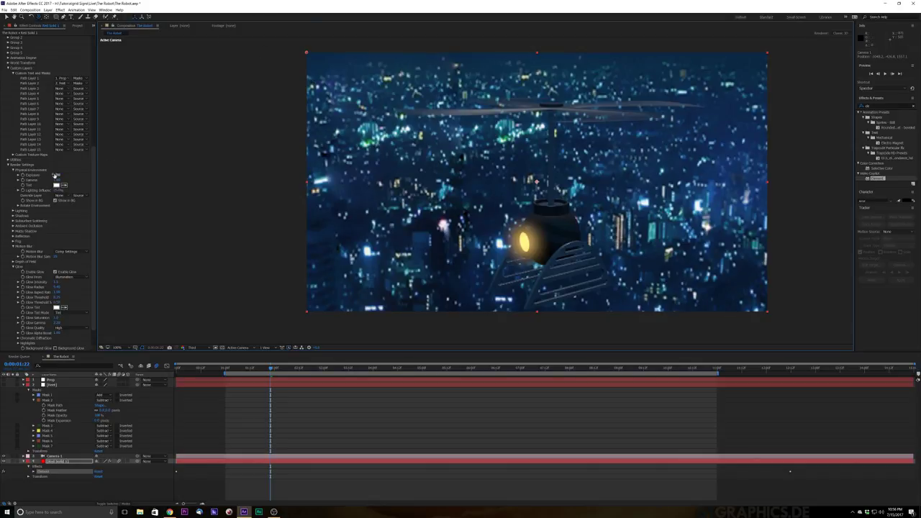
pyautogui.moveTo(55, 175); pyautogui.dragTo(44, 175)
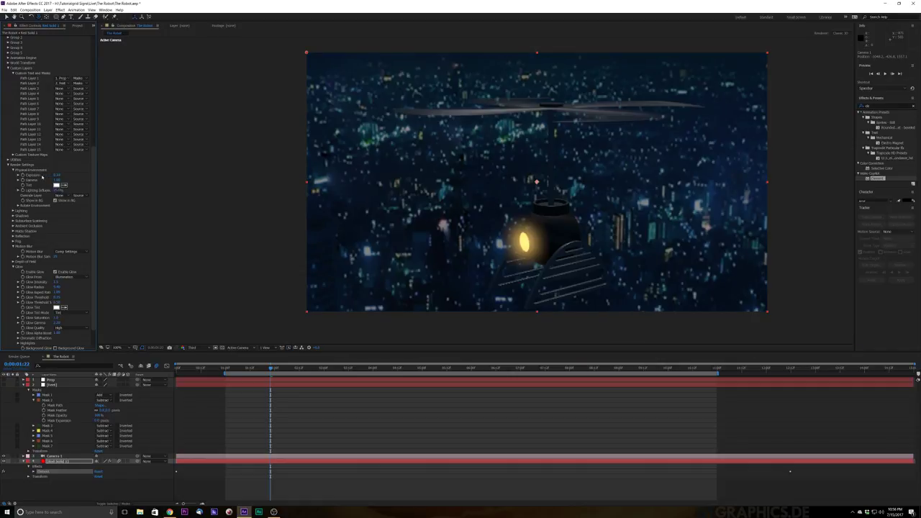
pyautogui.moveTo(514, 150); pyautogui.dragTo(539, 144)
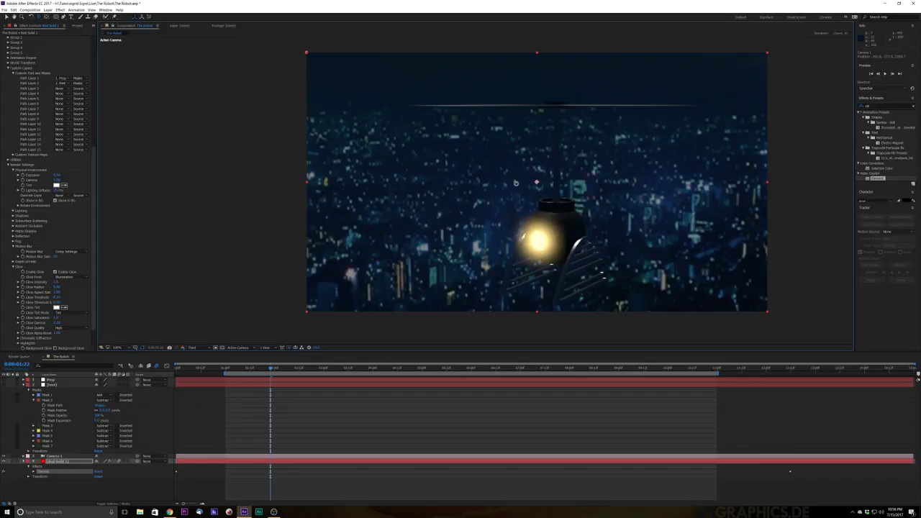
pyautogui.moveTo(515, 183); pyautogui.dragTo(520, 186)
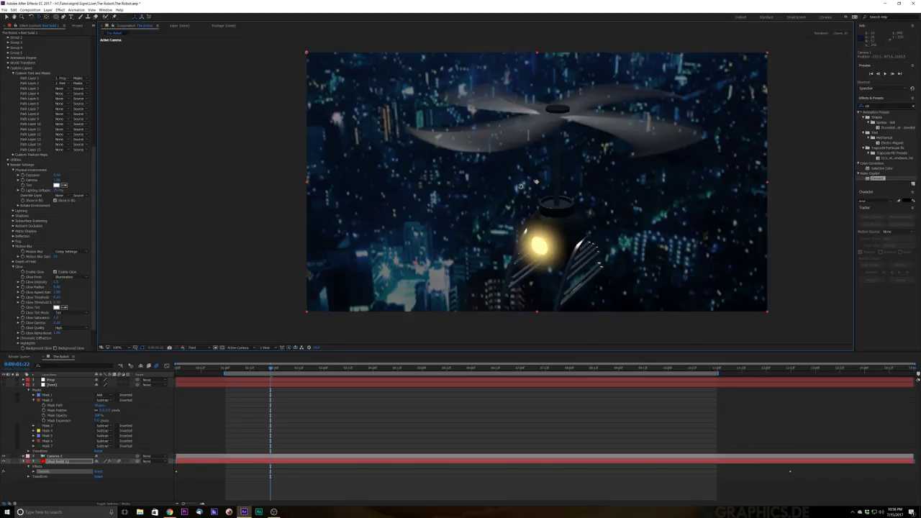
pyautogui.moveTo(546, 195); pyautogui.dragTo(590, 213)
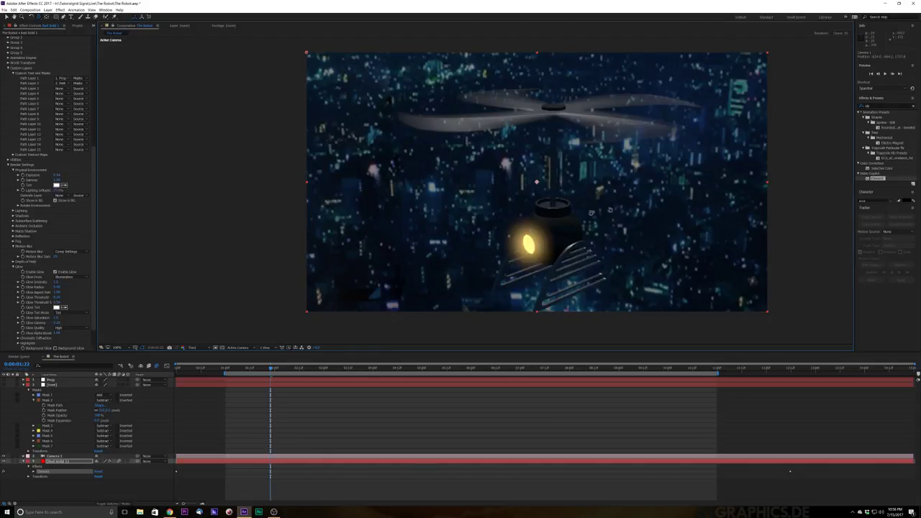
pyautogui.moveTo(488, 190); pyautogui.dragTo(536, 205)
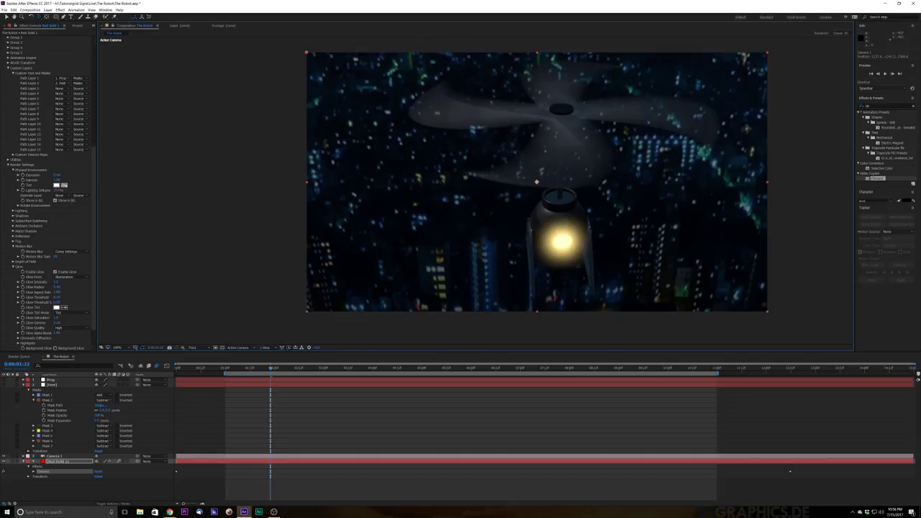
pyautogui.scroll(8, 88, 72)
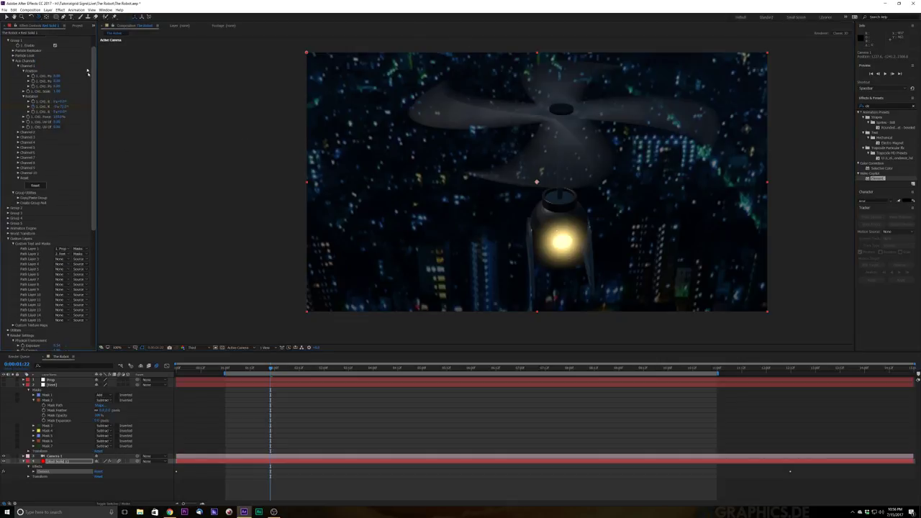
pyautogui.moveTo(88, 70); pyautogui.dragTo(94, 175)
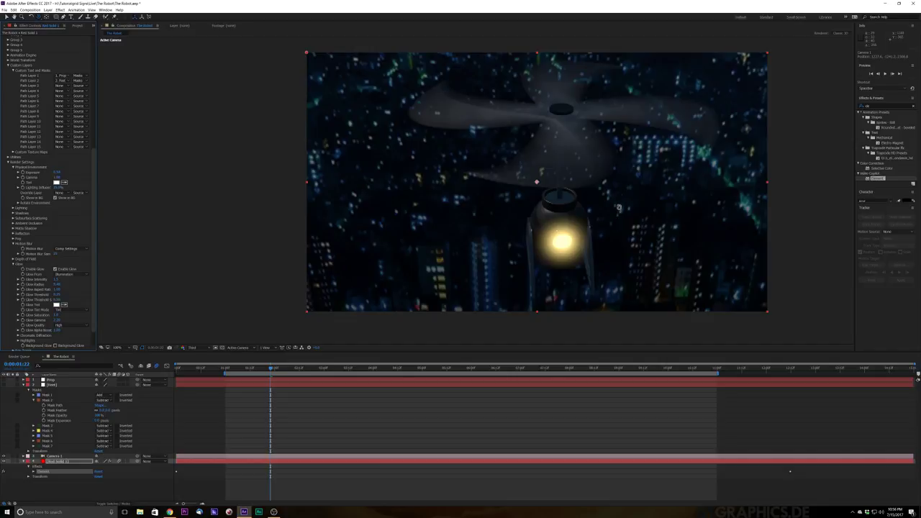
# - Orbit the camera to a centred, raised front view of the drone and go to 0:00:00:22 in the timeline
pyautogui.moveTo(618, 208)
pyautogui.mouseDown()
pyautogui.moveTo(599, 197)
pyautogui.moveTo(607, 201)
pyautogui.mouseUp()
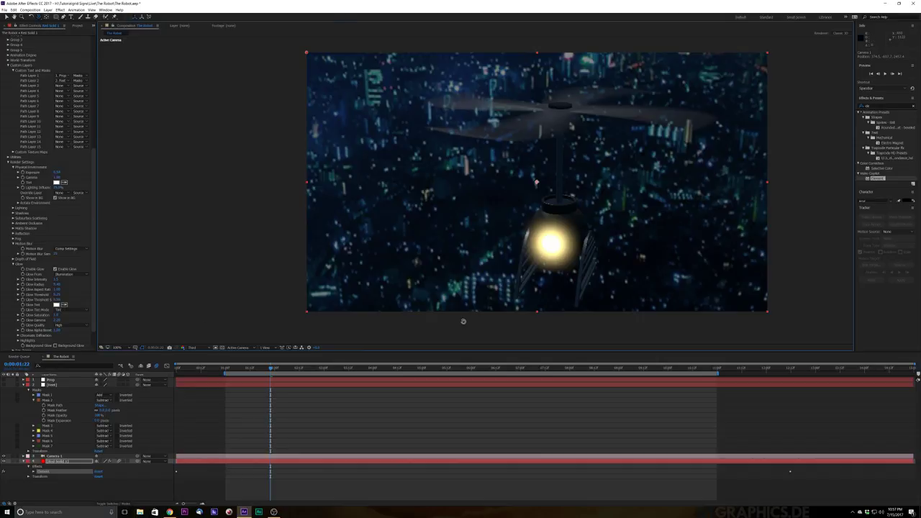
pyautogui.moveTo(561, 205); pyautogui.dragTo(574, 205)
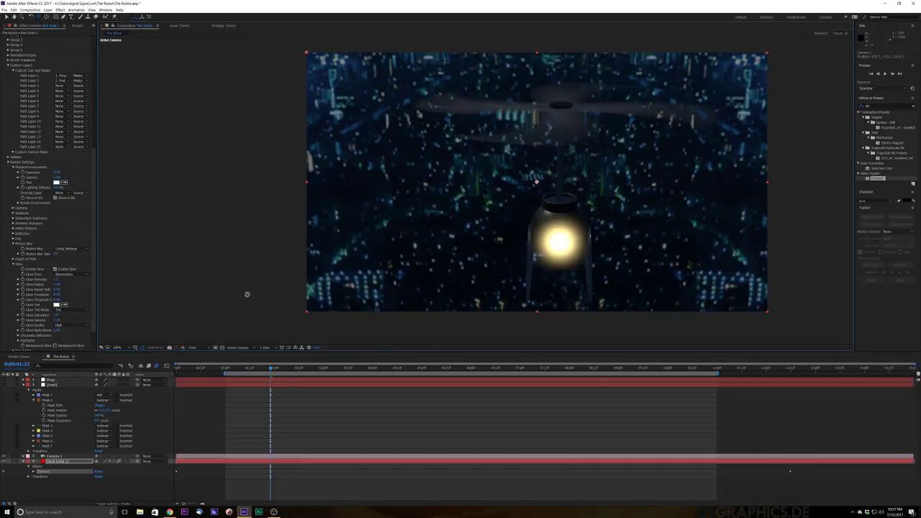
pyautogui.click(225, 367)
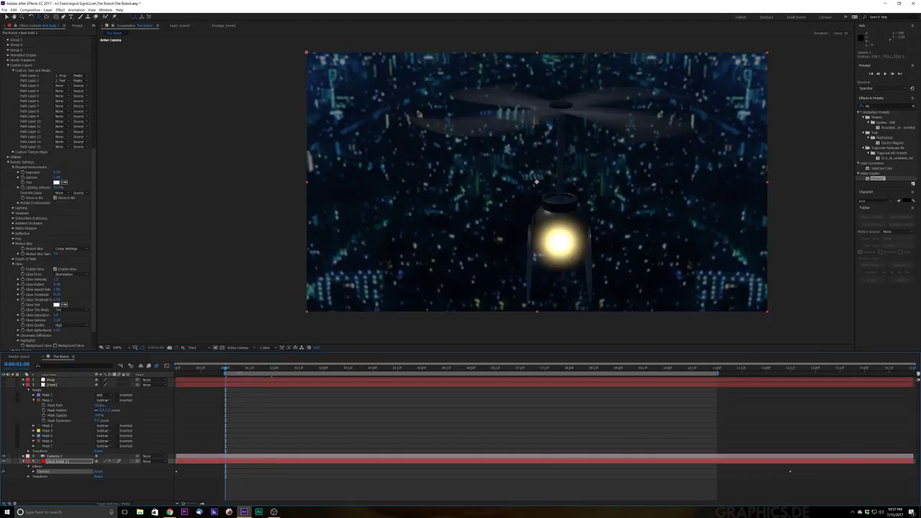
pyautogui.press('pageup')
pyautogui.press('pageup')
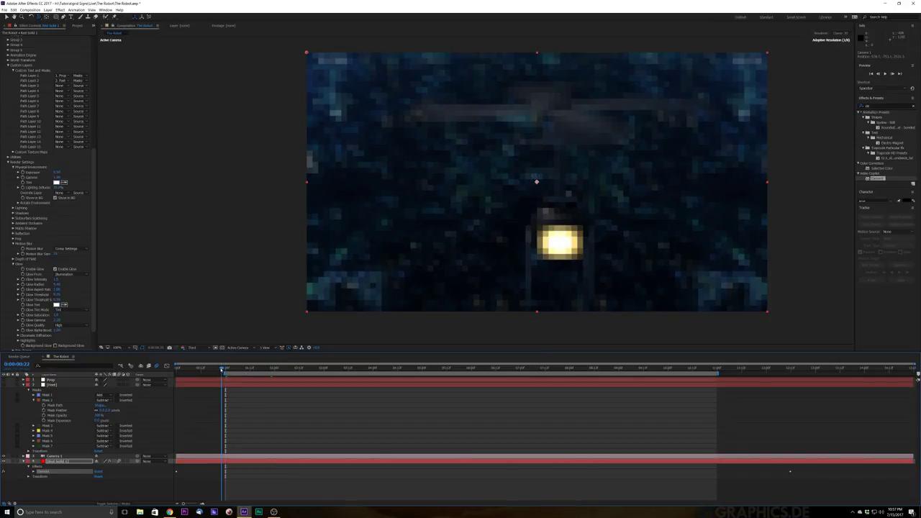
pyautogui.click(39, 17)
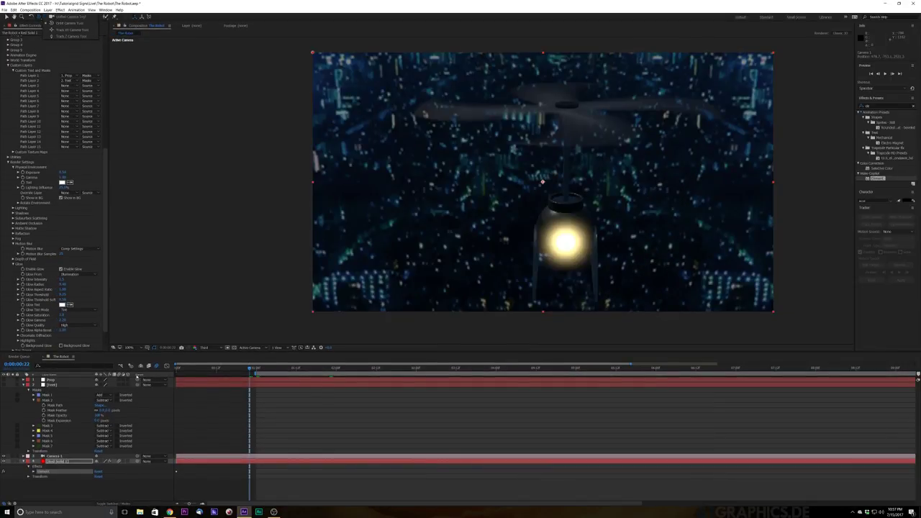
# - Move the Camera 1 layer to the top of the layer stack and expand its properties
pyautogui.moveTo(60, 458); pyautogui.dragTo(70, 380)
pyautogui.click(69, 381)
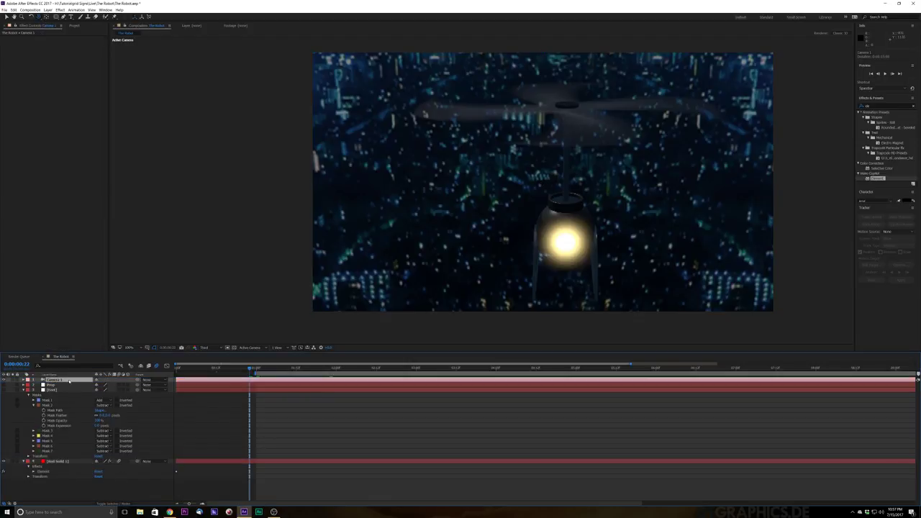
pyautogui.click(24, 380)
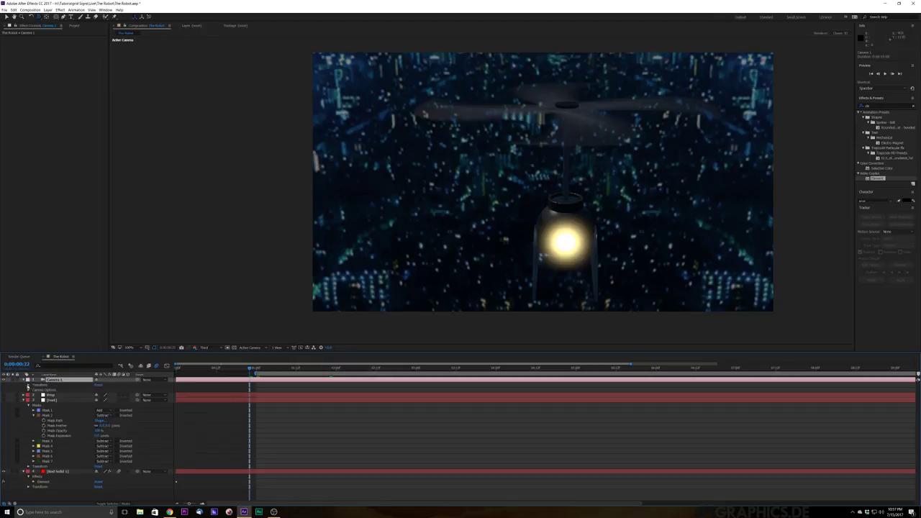
# - Enable keyframing for Camera 1's Point of Interest, Position, Orientation and Z Rotation, and dolly the camera back from the drone
pyautogui.click(29, 385)
pyautogui.click(39, 390)
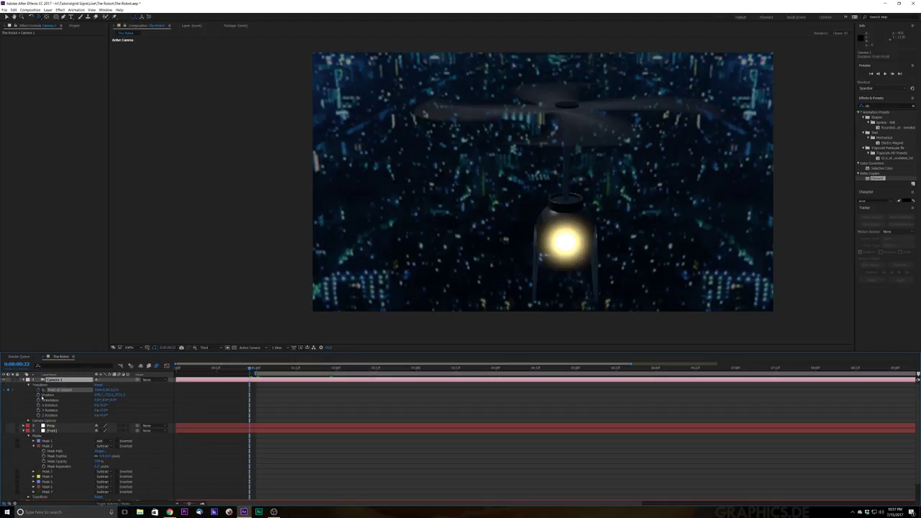
pyautogui.click(39, 395)
pyautogui.click(39, 400)
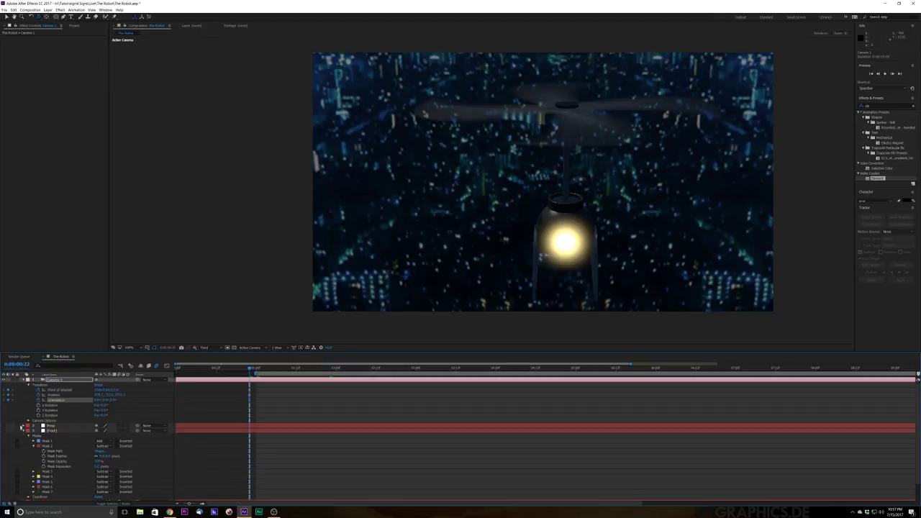
pyautogui.click(39, 415)
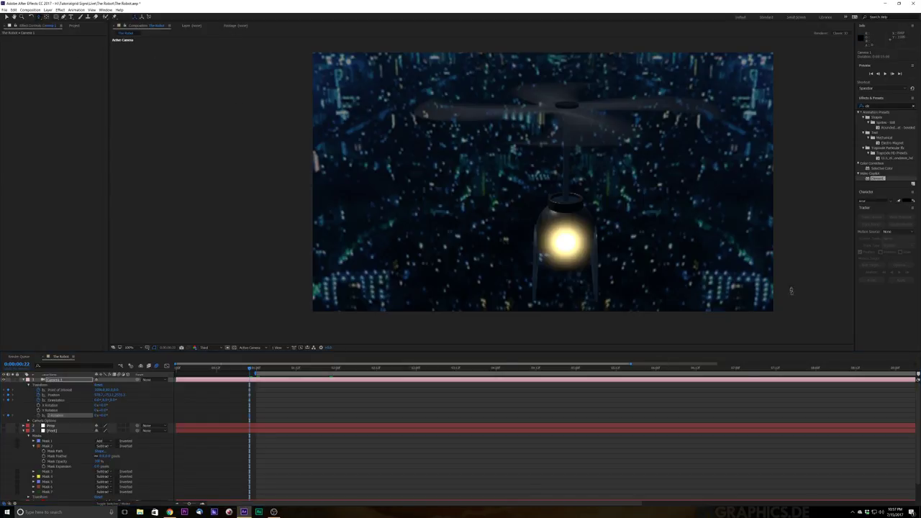
pyautogui.moveTo(587, 234); pyautogui.dragTo(594, 324)
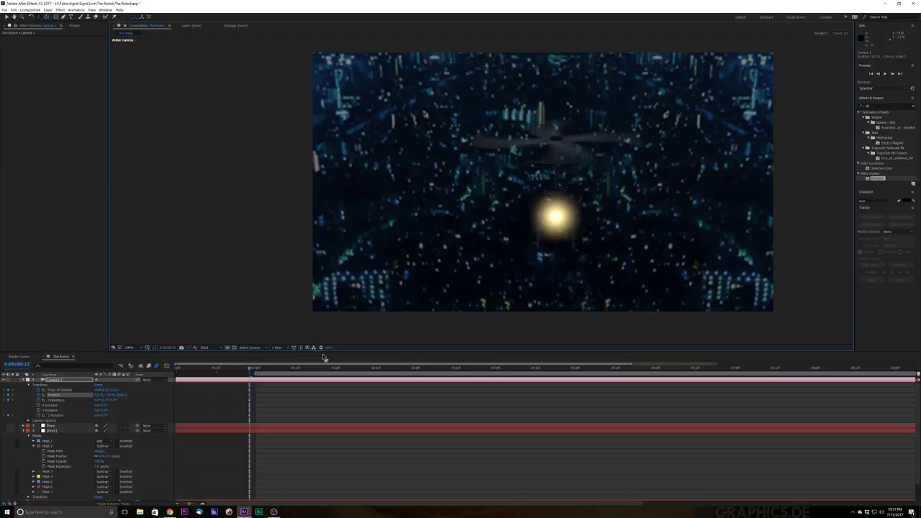
# - Open Element's Scene Setup from the Red Solid 1 layer and examine the projectile weapons and Motion Design arrow models in the library
pyautogui.scroll(-1, 71, 428)
pyautogui.click(63, 483)
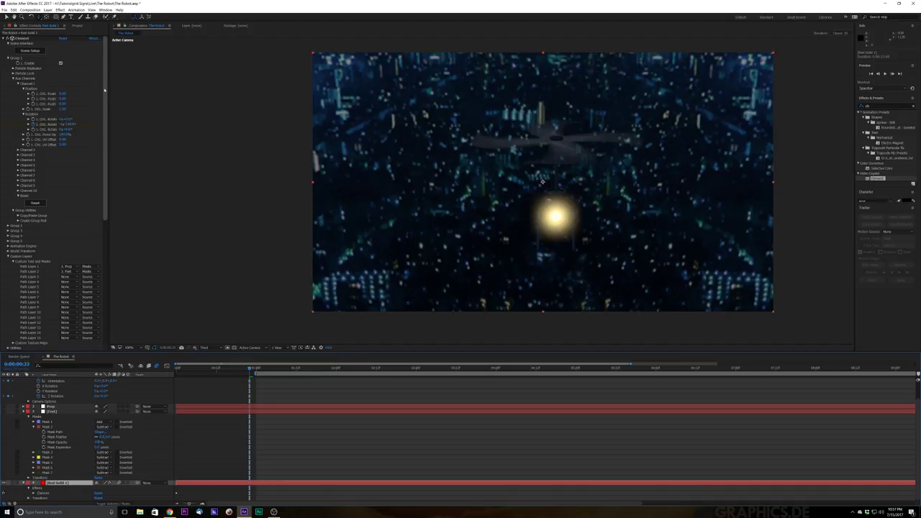
pyautogui.scroll(-1, 103, 88)
pyautogui.scroll(1, 104, 71)
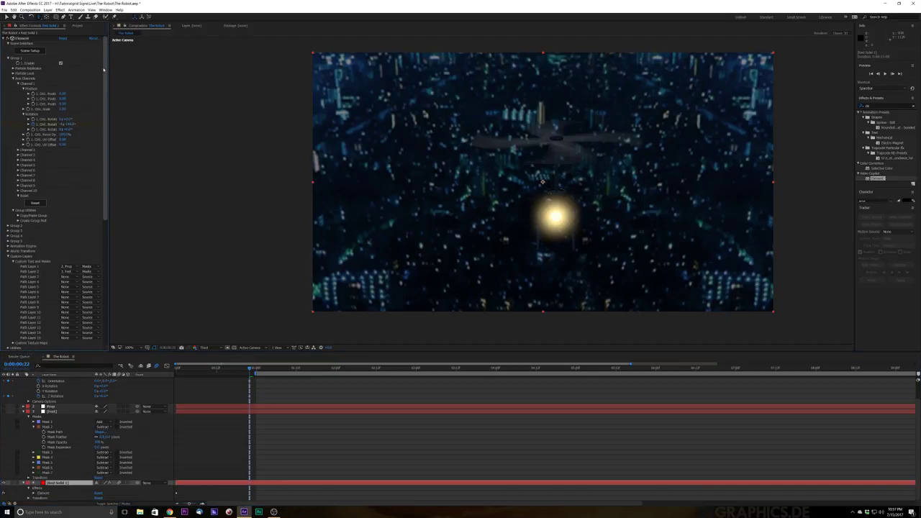
pyautogui.click(31, 51)
pyautogui.click(30, 50)
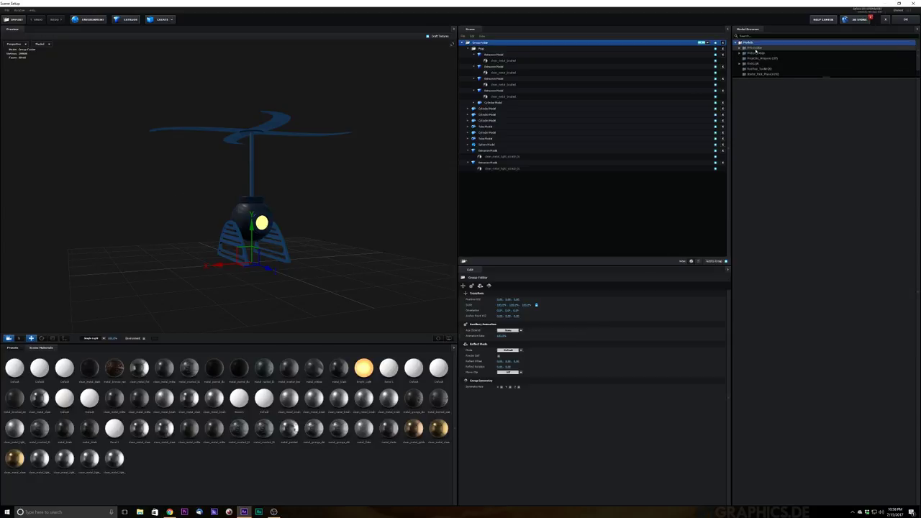
pyautogui.scroll(-1, 755, 63)
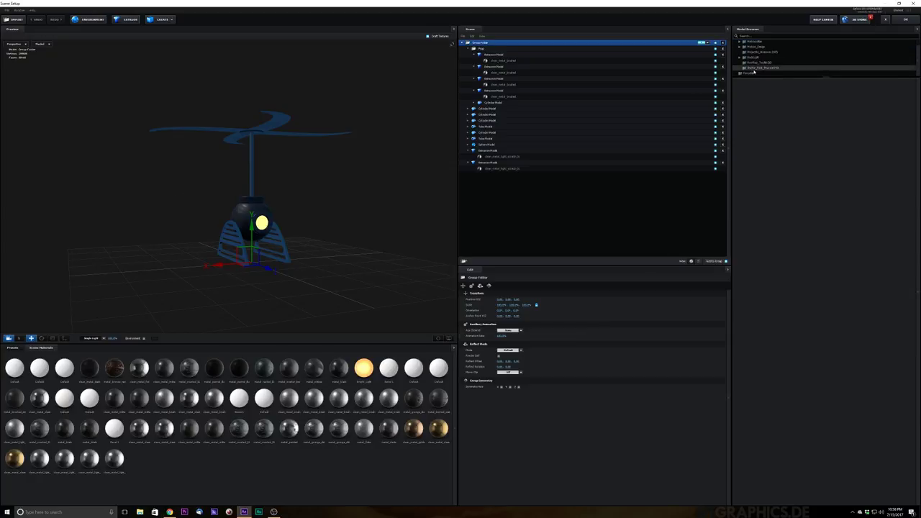
pyautogui.scroll(1, 754, 68)
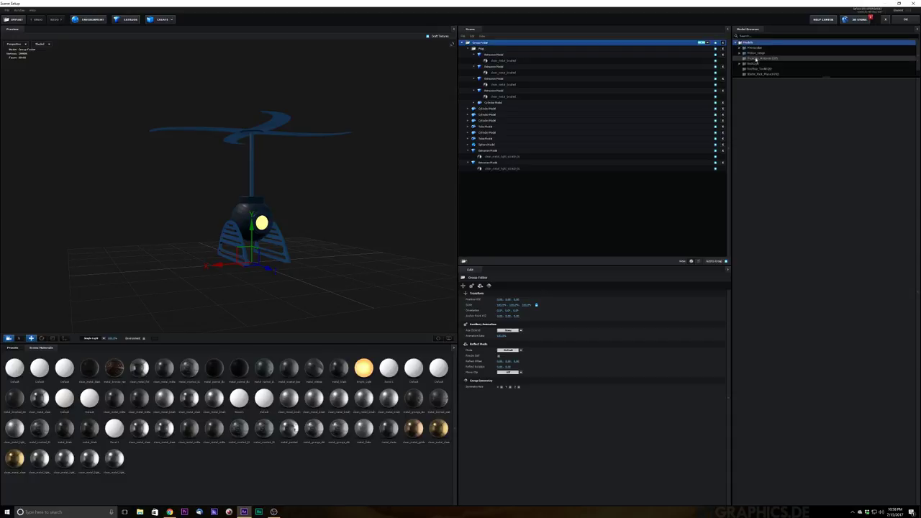
pyautogui.click(756, 59)
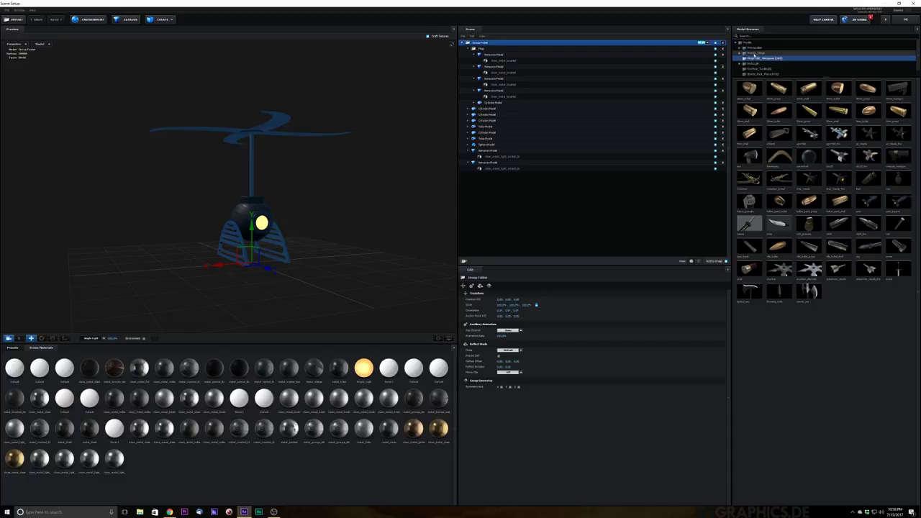
pyautogui.doubleClick(754, 55)
pyautogui.click(783, 69)
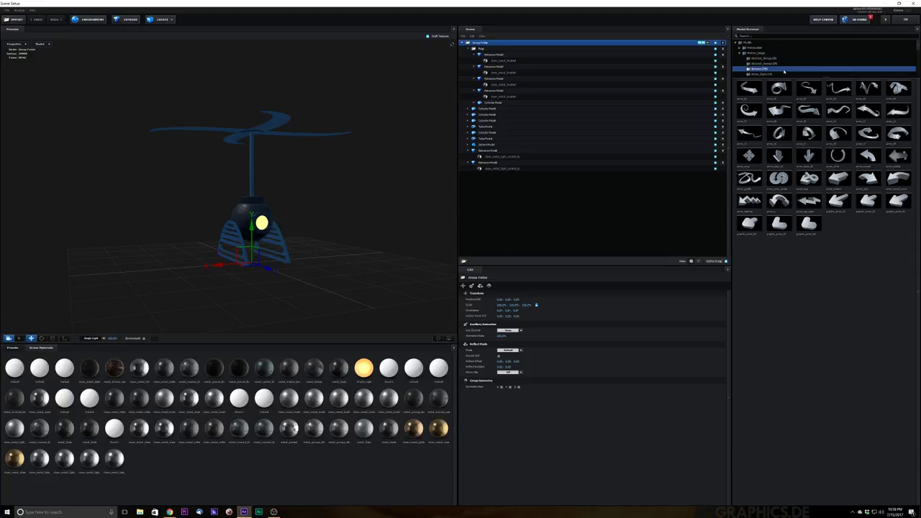
pyautogui.scroll(-4, 784, 72)
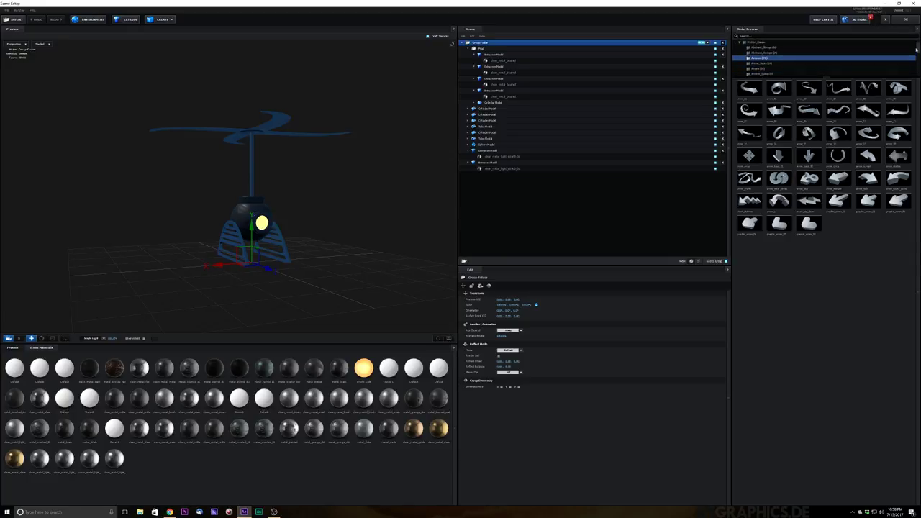
pyautogui.moveTo(915, 52); pyautogui.dragTo(907, 67)
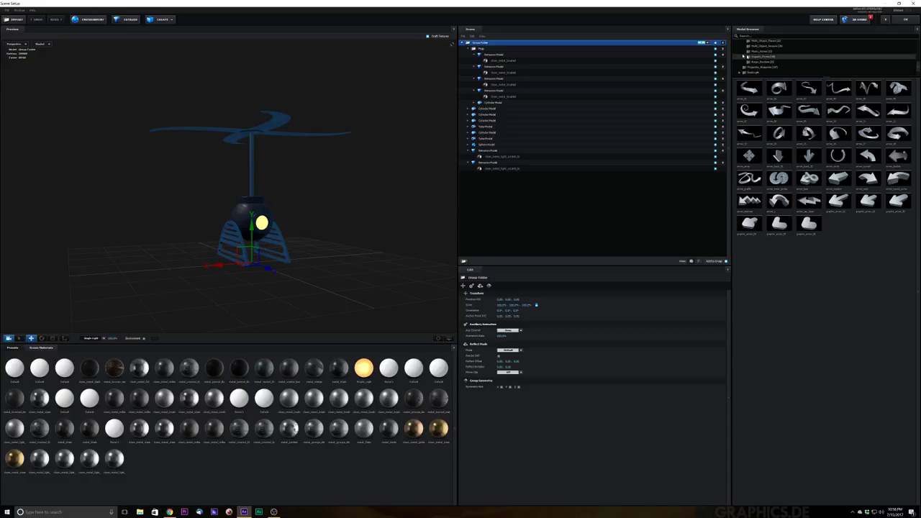
# - Examine the ring, BackLight, Starter Pack, Rooftop Toolkit and Metropolitan model folders, and return from Scene Setup to the composition
pyautogui.click(755, 63)
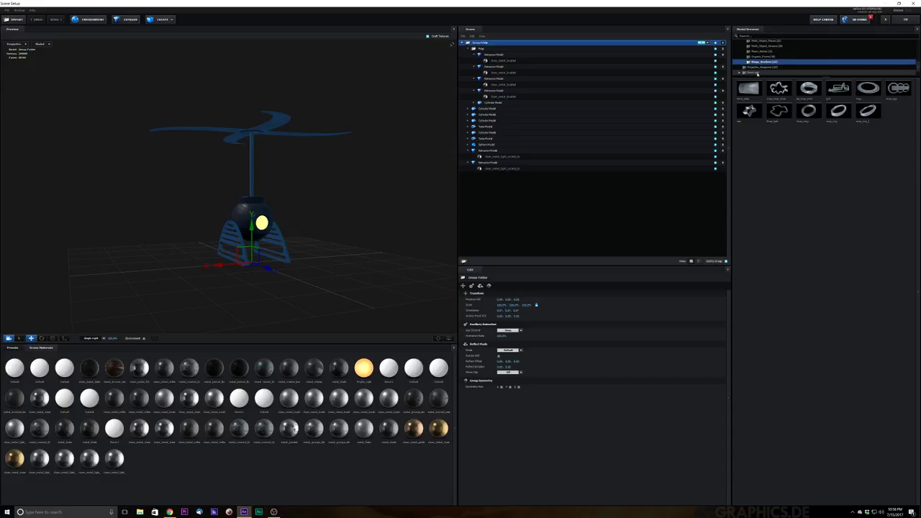
pyautogui.click(748, 73)
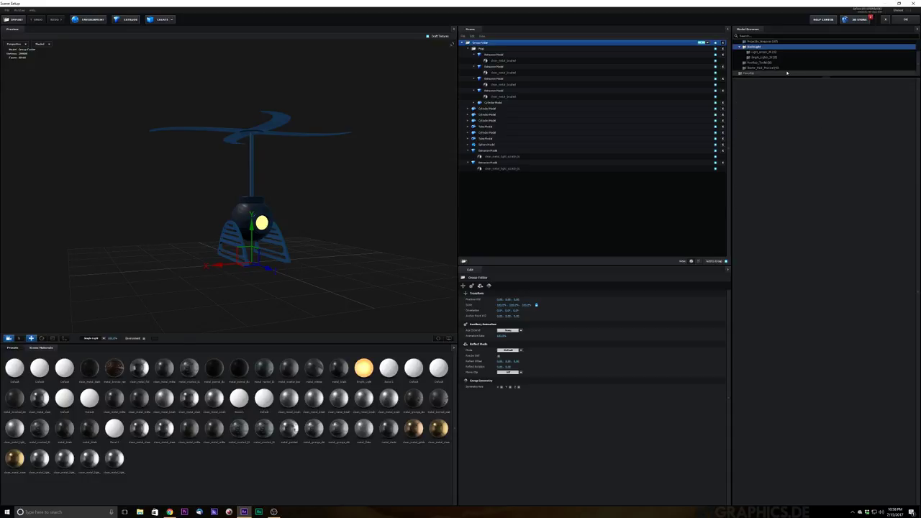
pyautogui.click(784, 68)
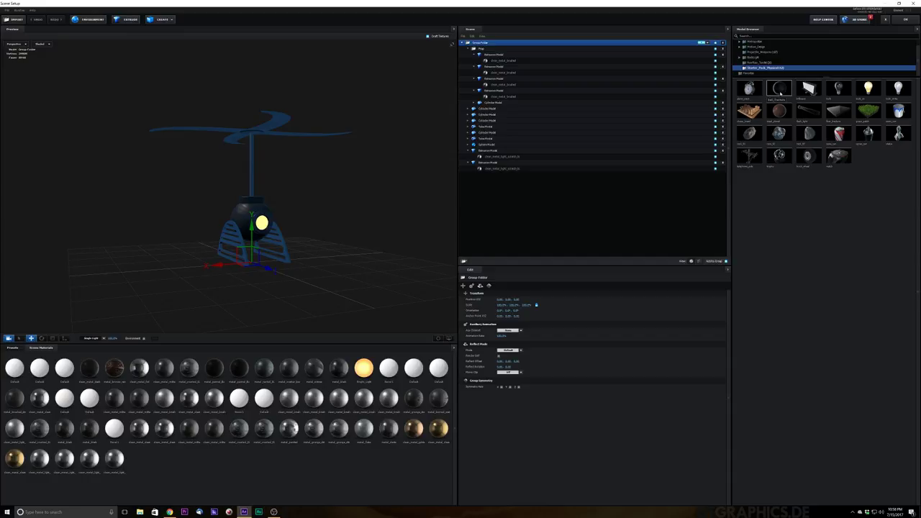
pyautogui.click(759, 63)
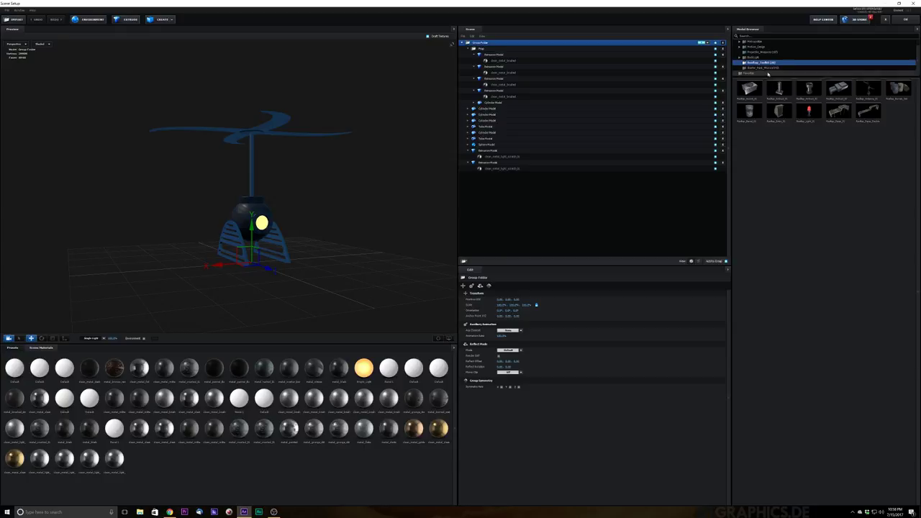
pyautogui.scroll(1, 766, 75)
pyautogui.click(754, 48)
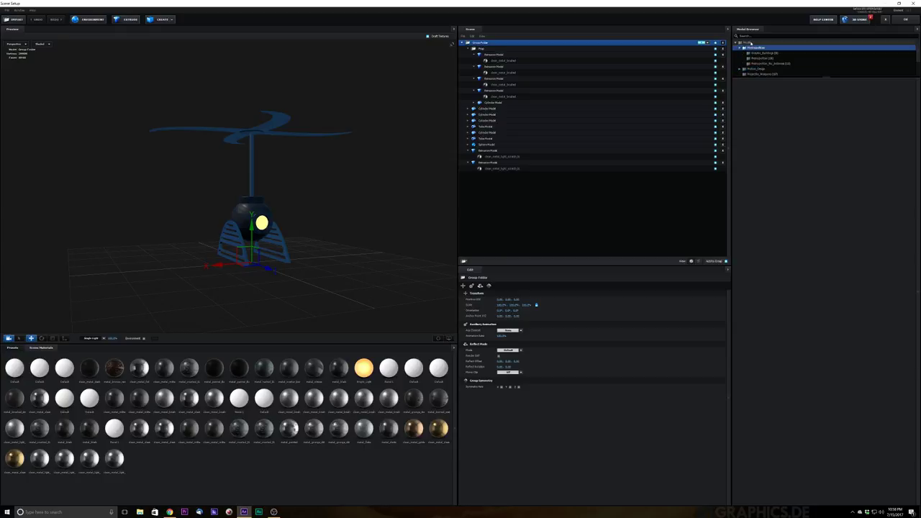
pyautogui.click(751, 43)
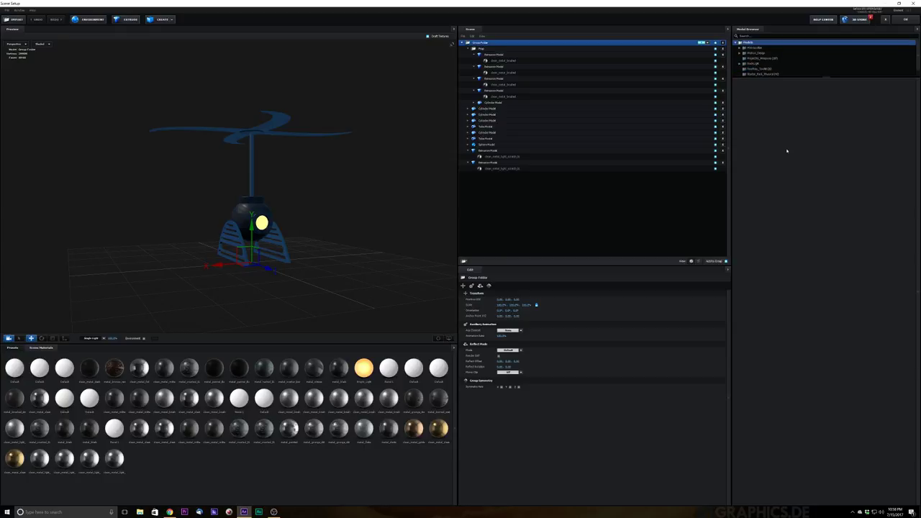
pyautogui.click(770, 74)
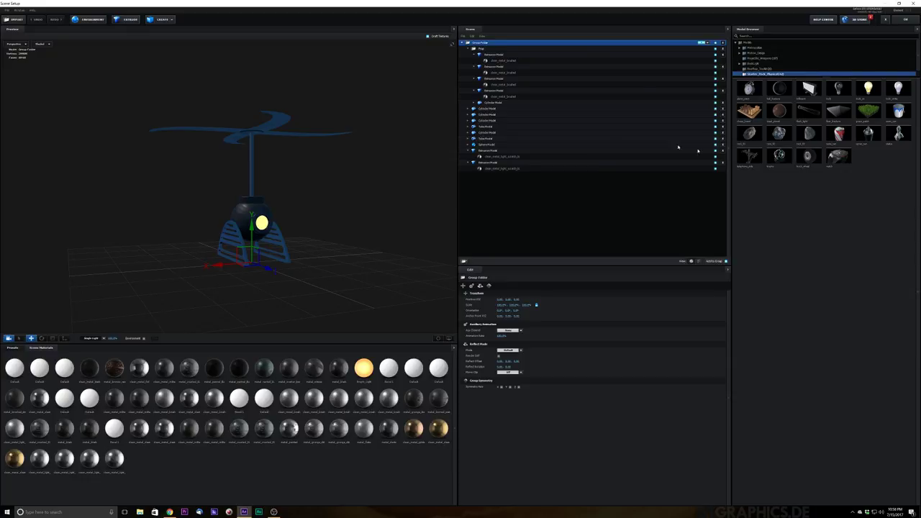
pyautogui.click(905, 19)
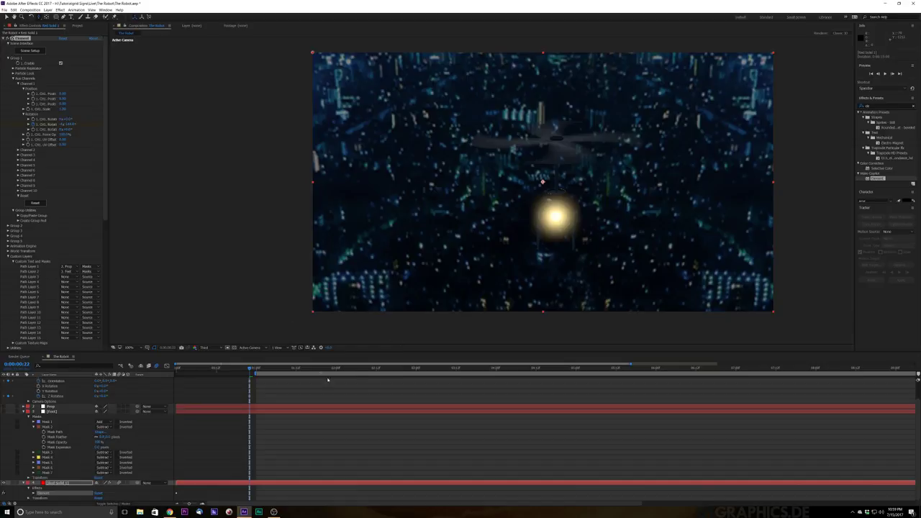
# - Orbit the camera at 0:00:00:22 to a low side view of the drone against the dark sky, and go to 0:00:11:03
pyautogui.moveTo(585, 368); pyautogui.dragTo(249, 373)
pyautogui.moveTo(560, 251); pyautogui.dragTo(543, 231)
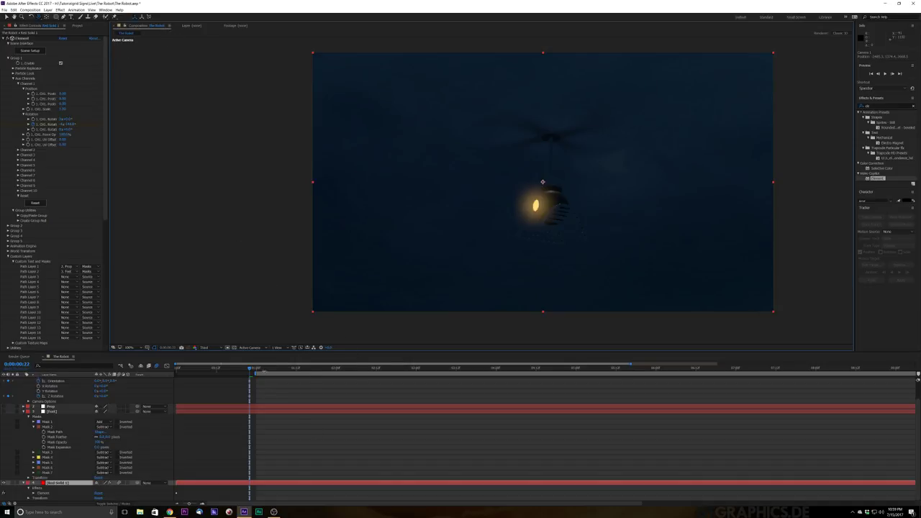
pyautogui.moveTo(259, 369); pyautogui.dragTo(918, 382)
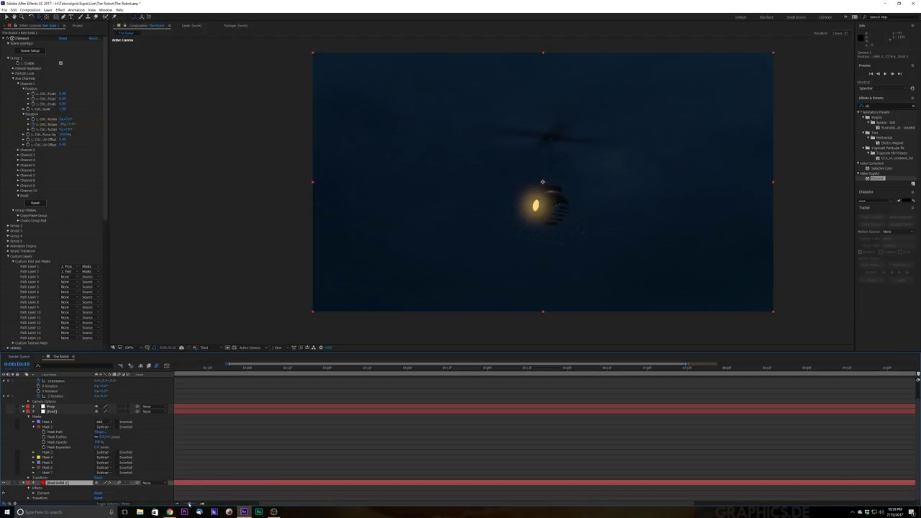
pyautogui.moveTo(188, 504); pyautogui.dragTo(180, 504)
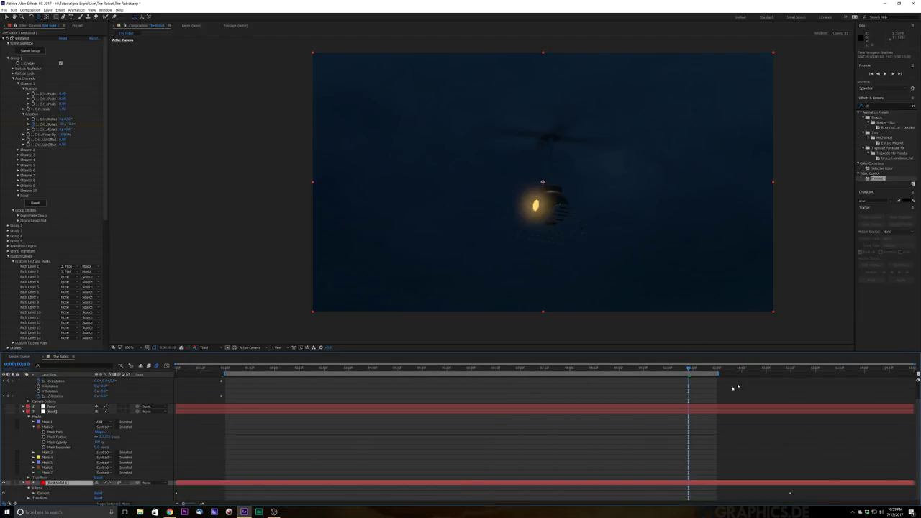
pyautogui.moveTo(716, 370); pyautogui.dragTo(723, 370)
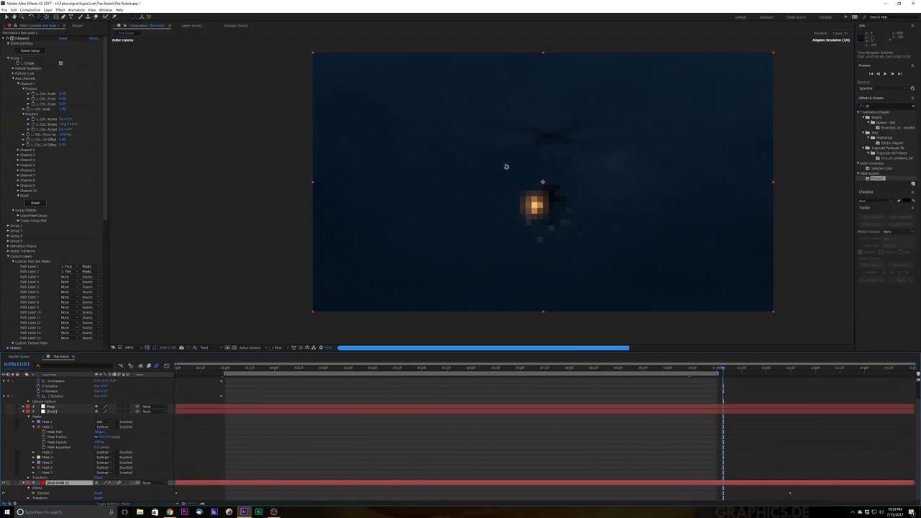
# - Set Camera 1's end view at 0:00:11:03 to a close, elevated shot of the lit drone body with the city behind it
pyautogui.moveTo(534, 189); pyautogui.dragTo(559, 203)
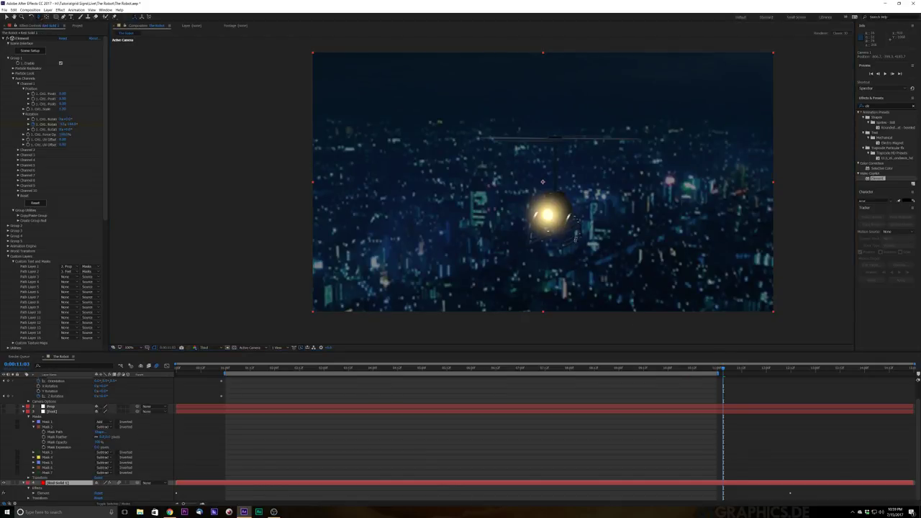
pyautogui.moveTo(575, 238); pyautogui.dragTo(600, 140)
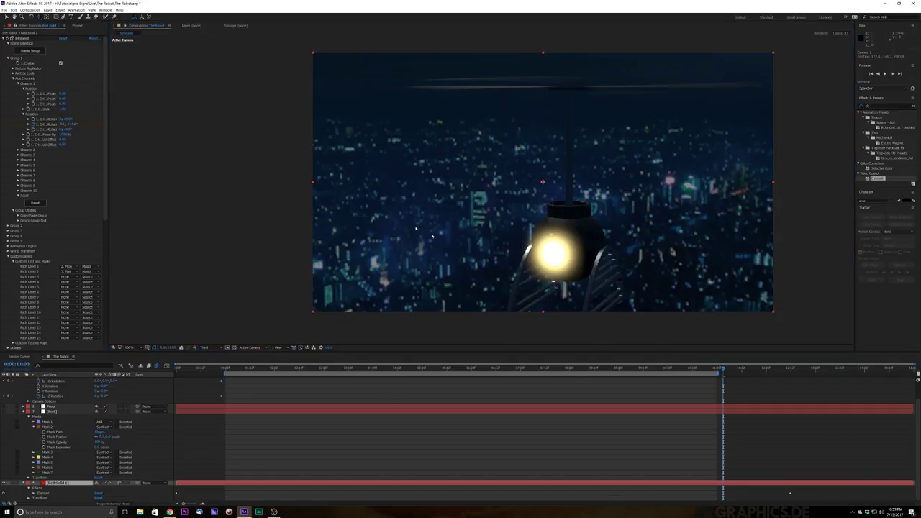
pyautogui.moveTo(551, 197); pyautogui.dragTo(521, 128)
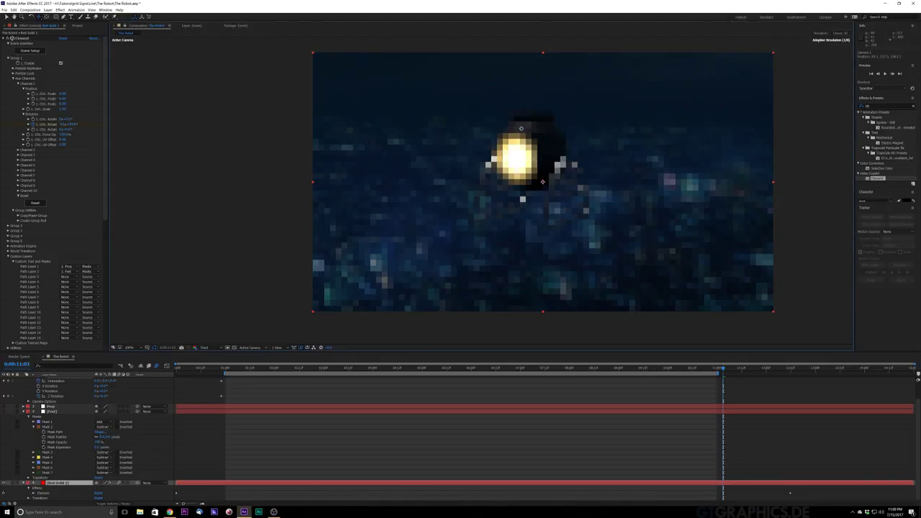
pyautogui.click(38, 17)
pyautogui.click(48, 22)
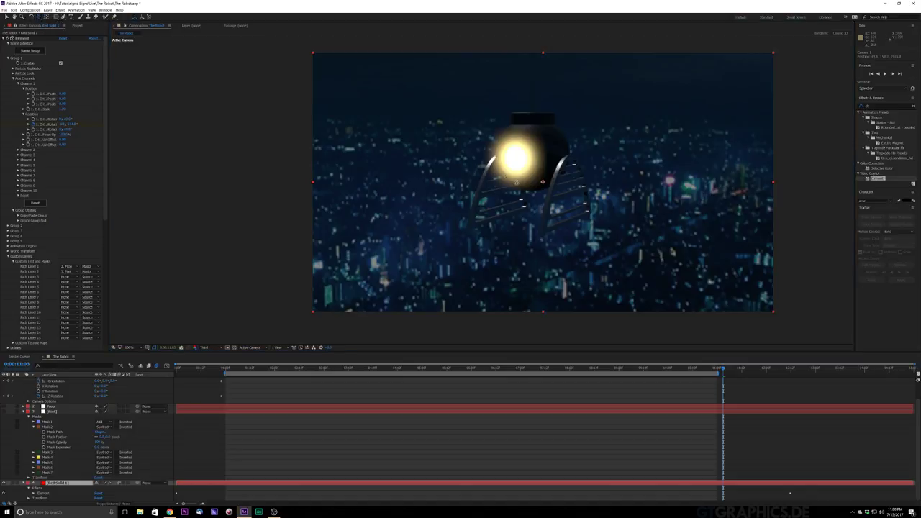
pyautogui.moveTo(542, 182)
pyautogui.mouseDown()
pyautogui.moveTo(528, 186)
pyautogui.moveTo(540, 183)
pyautogui.mouseUp()
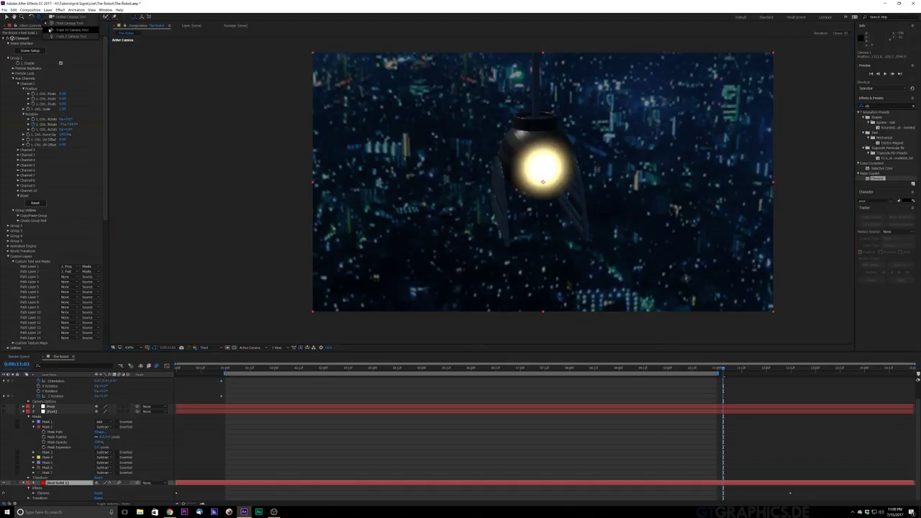
pyautogui.moveTo(507, 171); pyautogui.dragTo(511, 65)
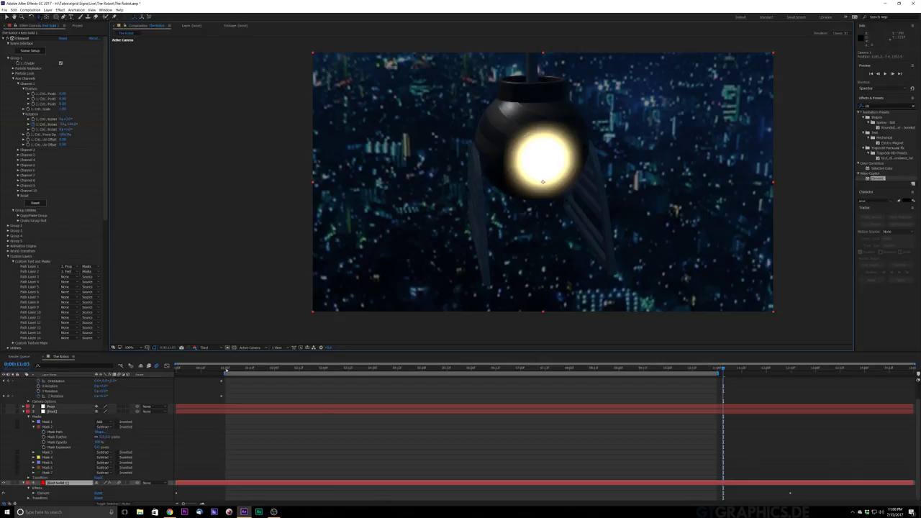
# - Preview the camera move from 0:00:01:00 and save the project
pyautogui.click(225, 368)
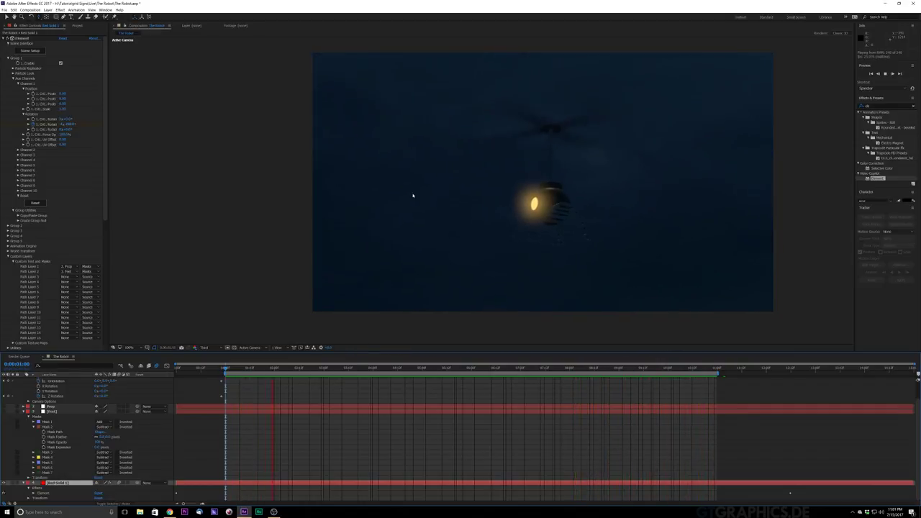
pyautogui.press('space')
pyautogui.hotkey('ctrl', 's')
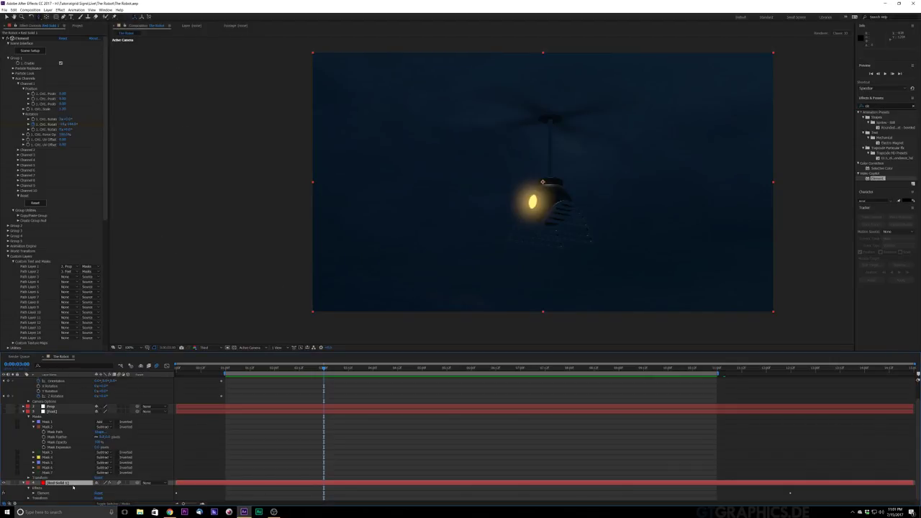
# - Try tilting the drone with Element's Group 1 Particle Replicator rotations, and add a wiggle expression to its X Rotation
pyautogui.click(13, 68)
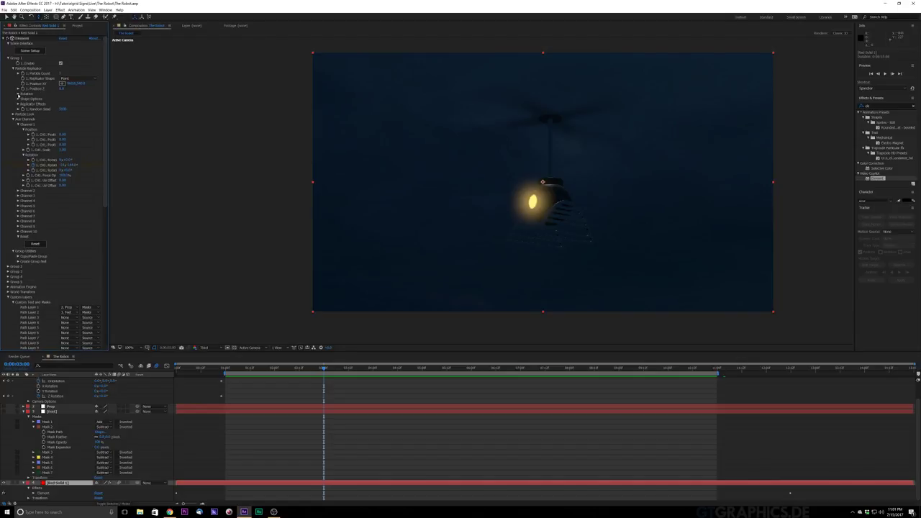
pyautogui.click(18, 94)
pyautogui.moveTo(68, 104); pyautogui.dragTo(74, 103)
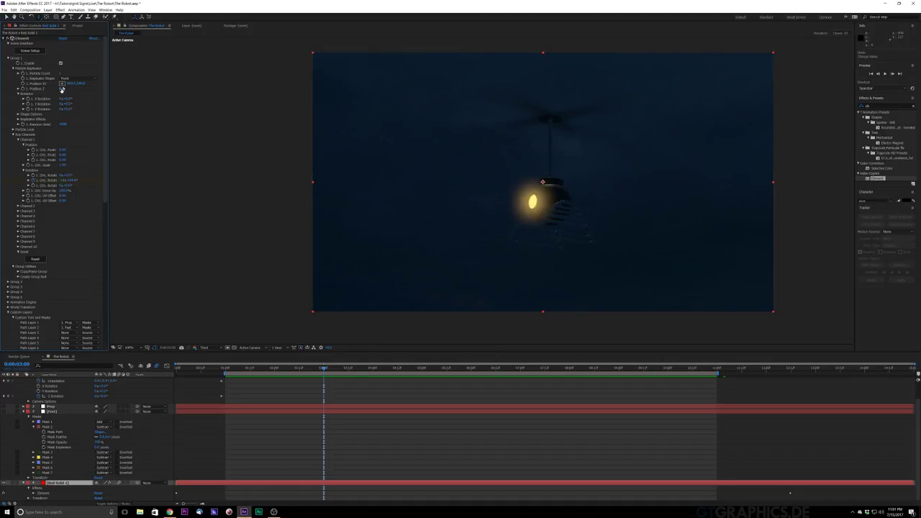
pyautogui.moveTo(68, 99); pyautogui.dragTo(69, 99)
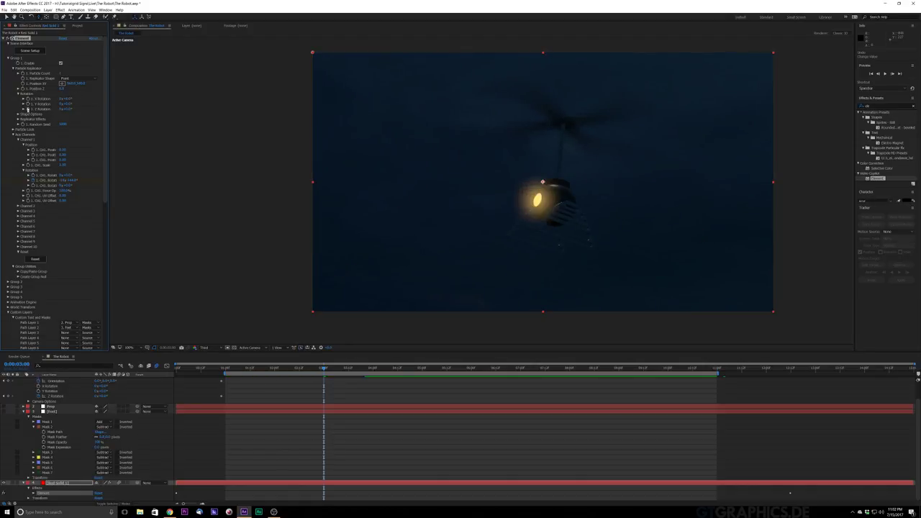
pyautogui.keyDown('alt'); pyautogui.click(27, 98); pyautogui.keyUp('alt')
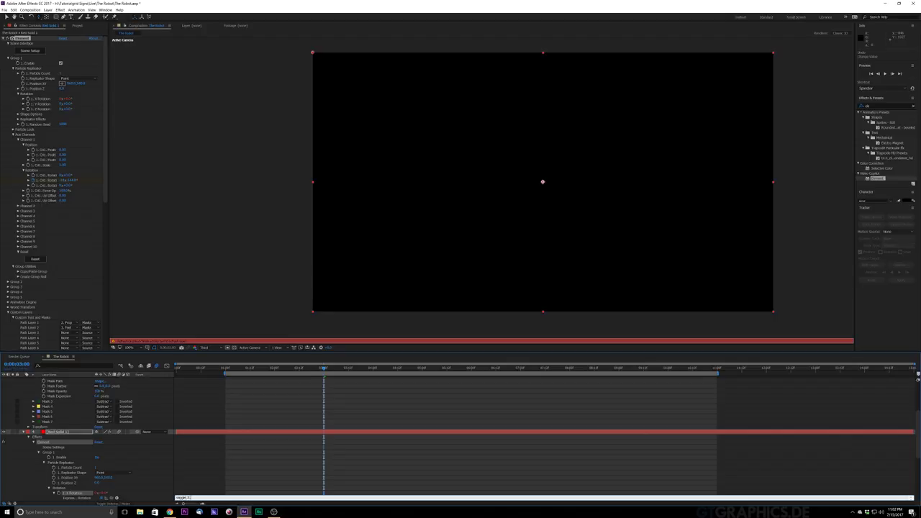
pyautogui.press('Return')
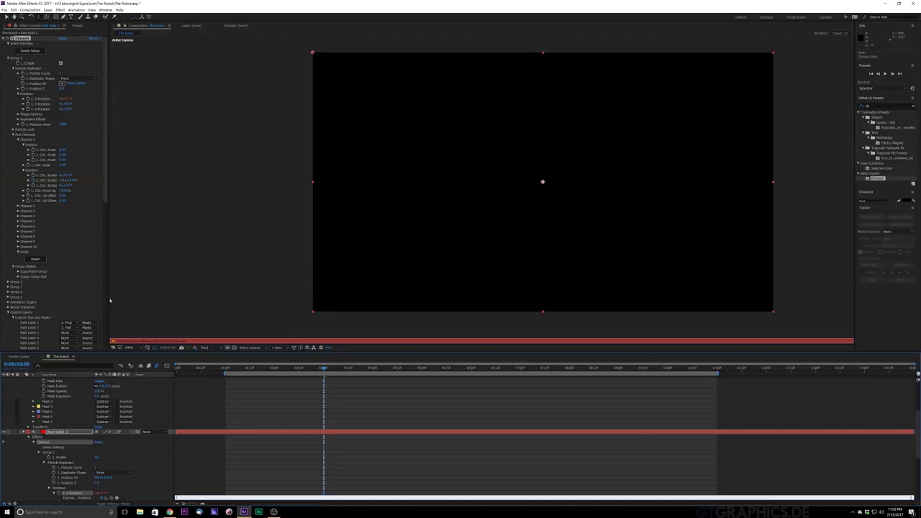
pyautogui.click(261, 423)
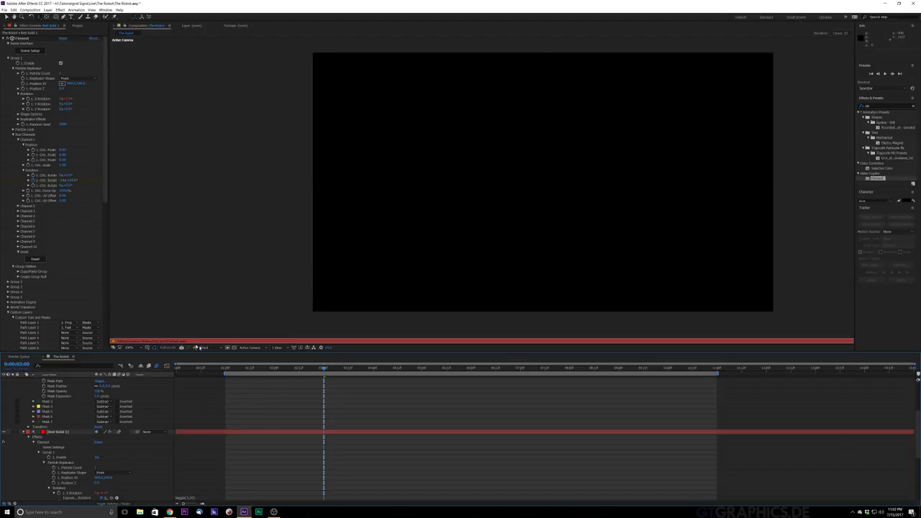
# - Preview the drone's X Rotation wiggle from 0:00:01:01
pyautogui.click(227, 369)
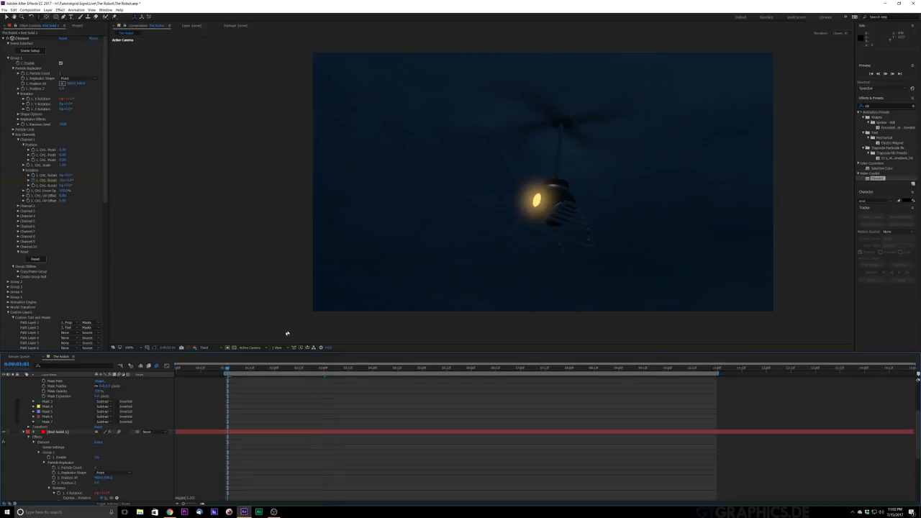
pyautogui.press('space')
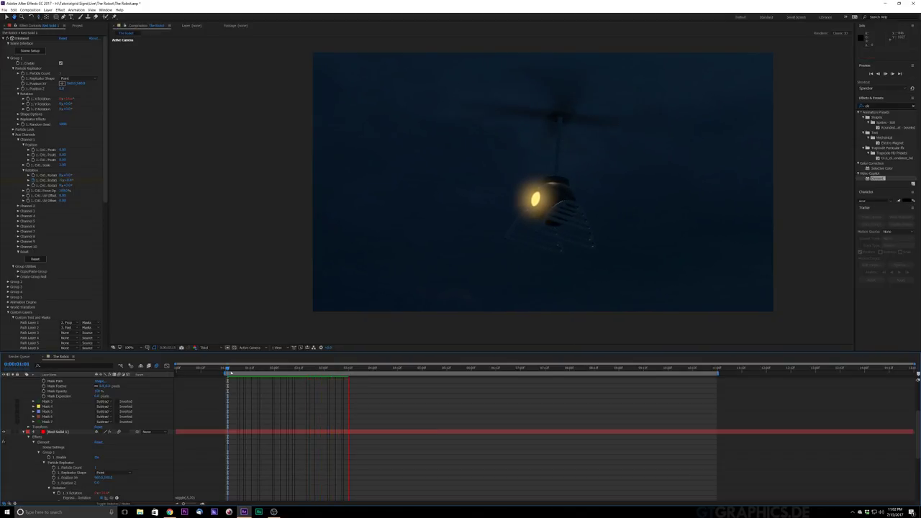
pyautogui.press('space')
pyautogui.press('space')
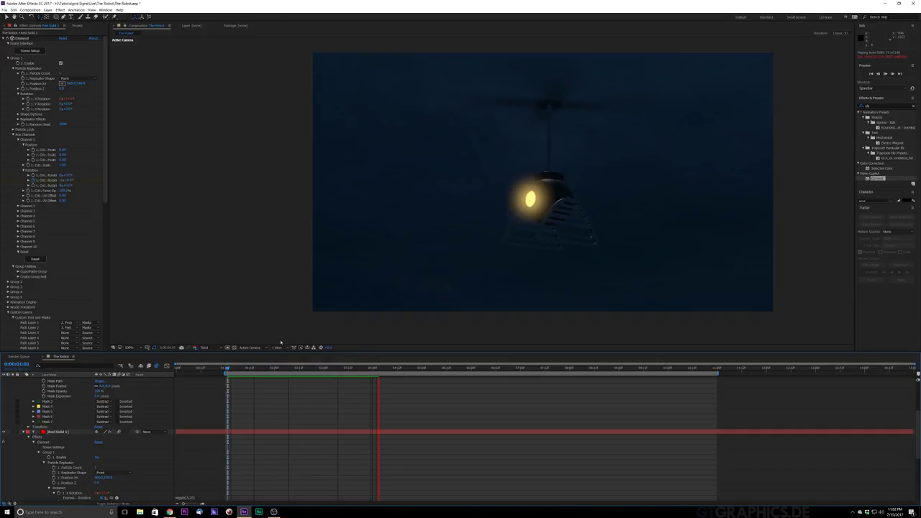
pyautogui.press('space')
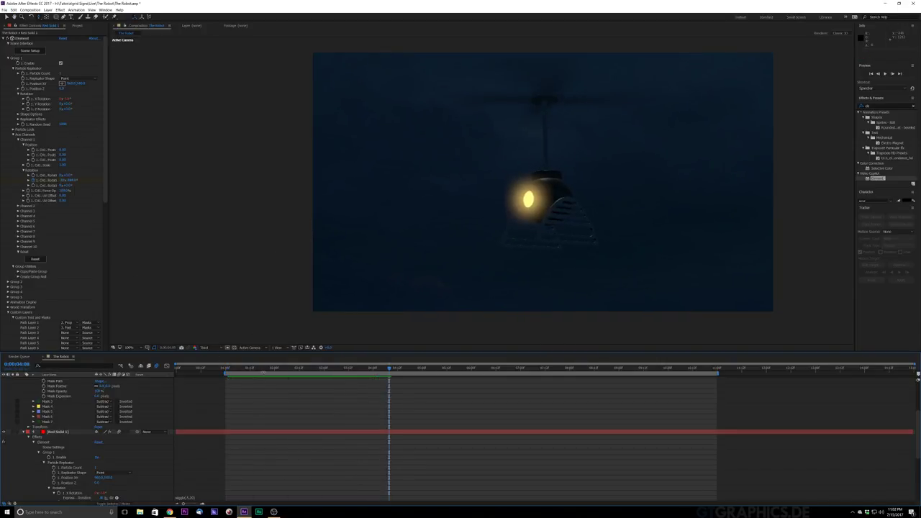
# - Shift the work area slightly earlier in the timeline and preview the animation from 0:00:01:07
pyautogui.moveTo(264, 372); pyautogui.dragTo(259, 372)
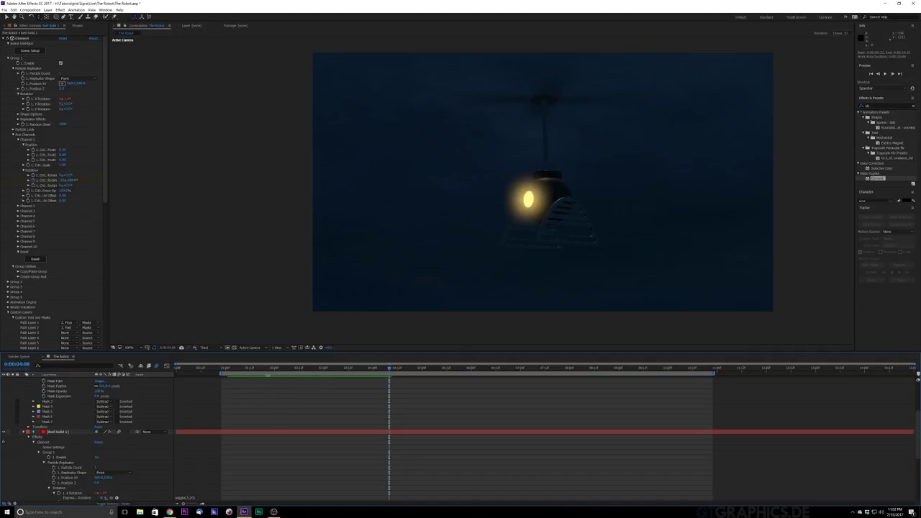
pyautogui.moveTo(268, 375); pyautogui.dragTo(269, 374)
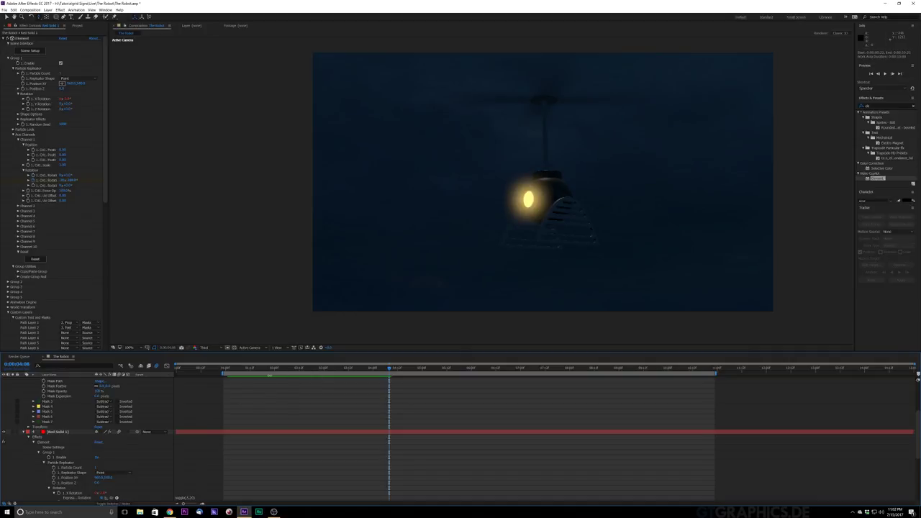
pyautogui.click(241, 371)
pyautogui.press('space')
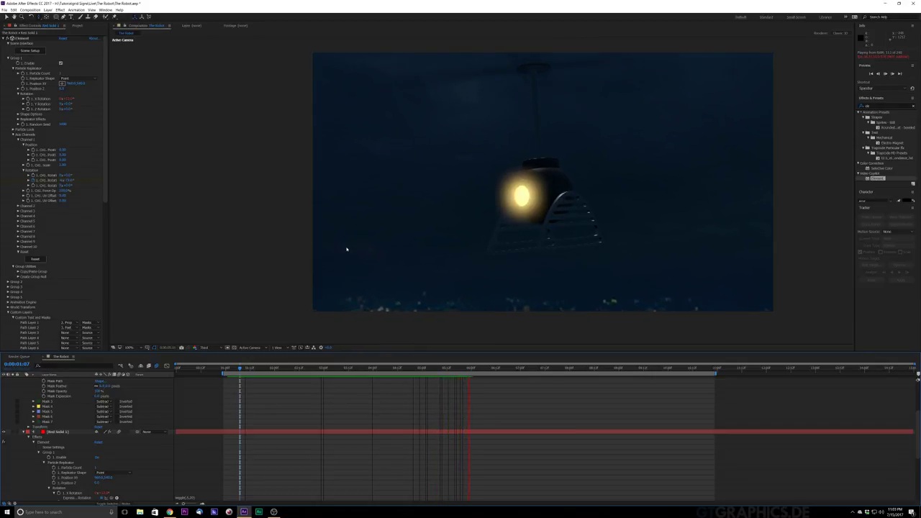
pyautogui.press('space')
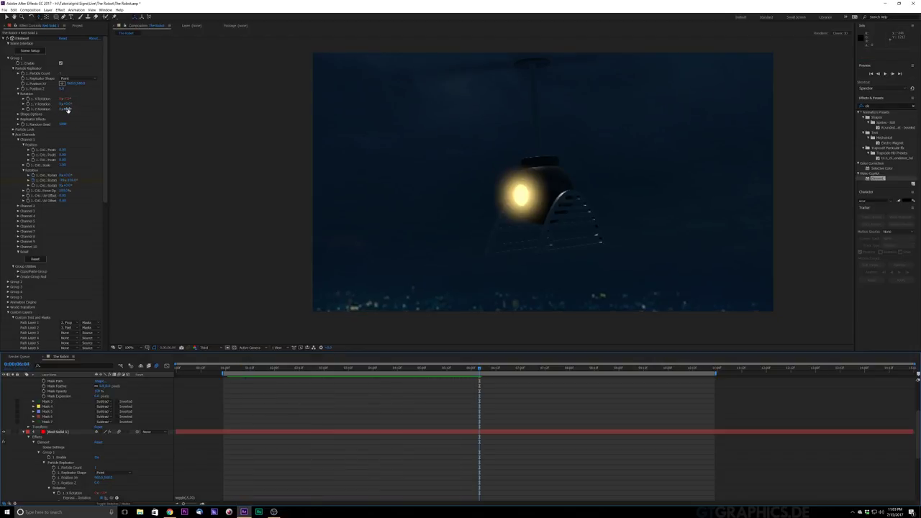
# - Add a wiggle expression to the Z Rotation of Element's Group 1 Particle Replicator and preview the swaying drone
pyautogui.moveTo(68, 109); pyautogui.dragTo(70, 109)
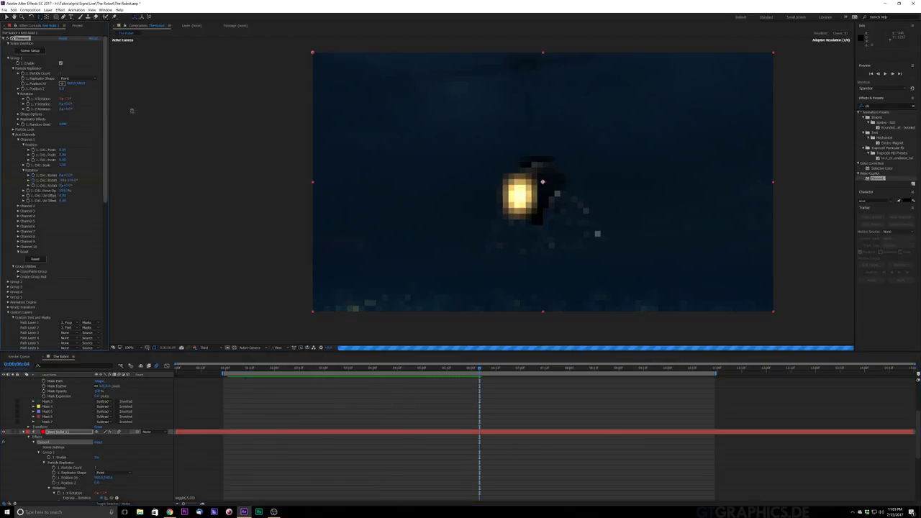
pyautogui.hotkey('ctrl', 'z')
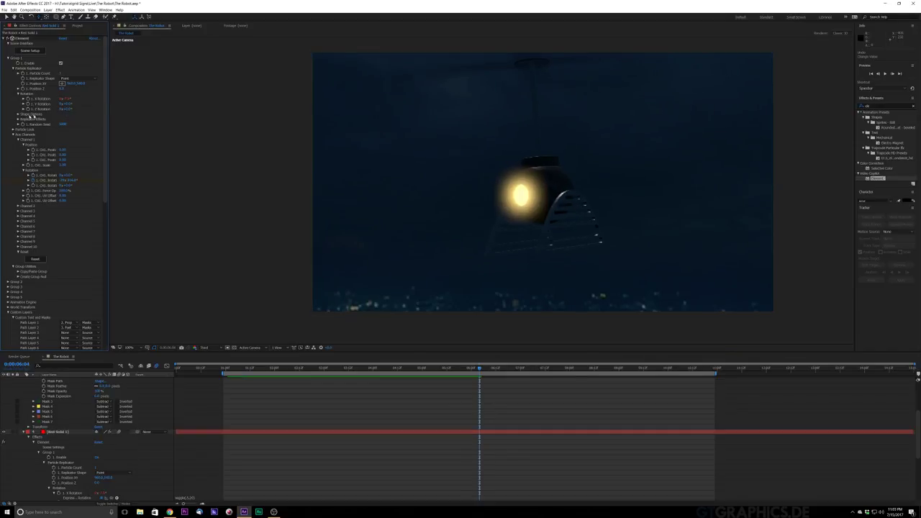
pyautogui.keyDown('alt'); pyautogui.click(26, 108); pyautogui.keyUp('alt')
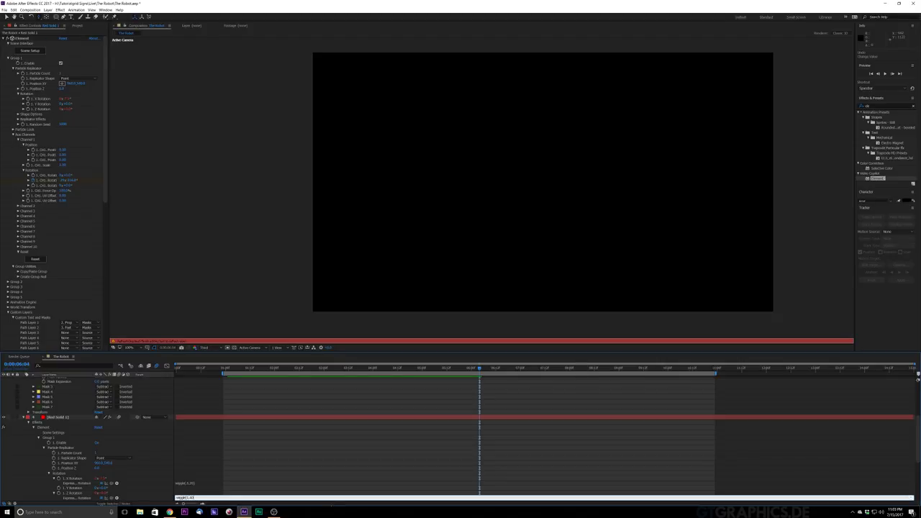
pyautogui.click(311, 473)
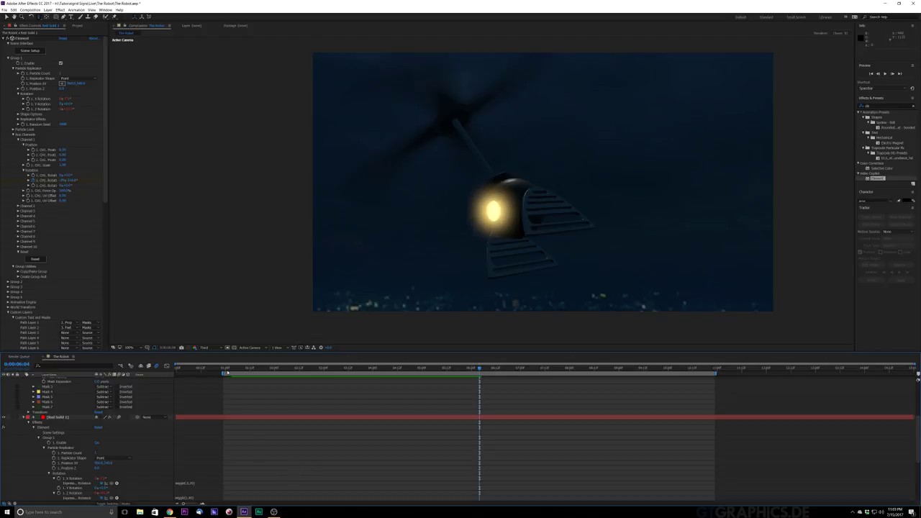
pyautogui.press('space')
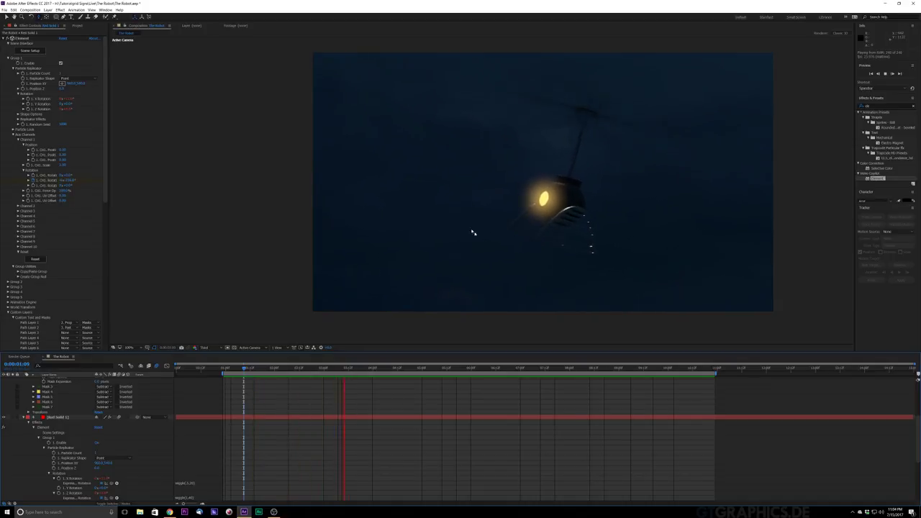
pyautogui.press('space')
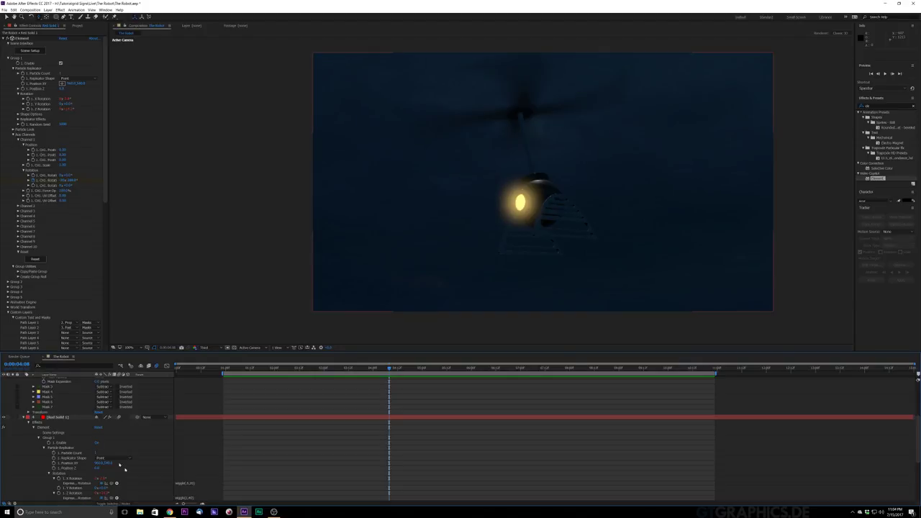
# - Add a wiggle expression to Camera 1's Position and preview the camera shake from 0:00:01:00
pyautogui.scroll(5, 146, 399)
pyautogui.scroll(1, 146, 426)
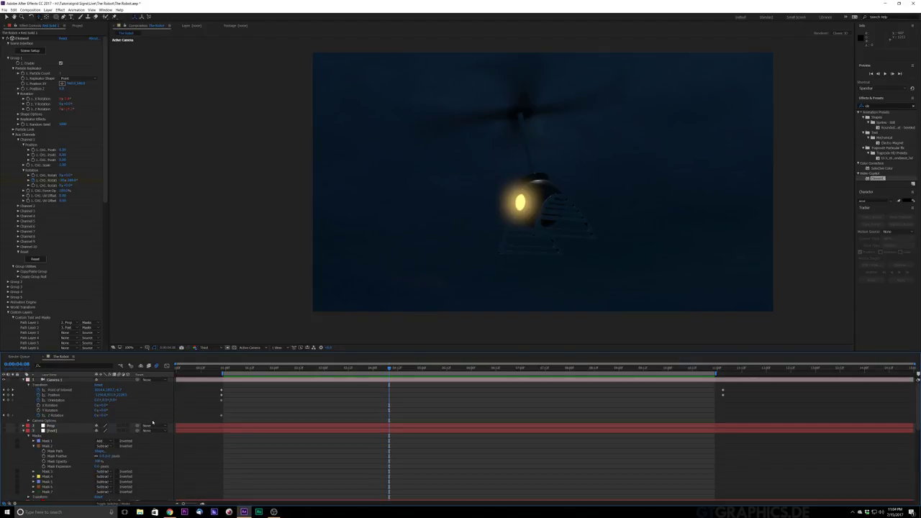
pyautogui.click(55, 380)
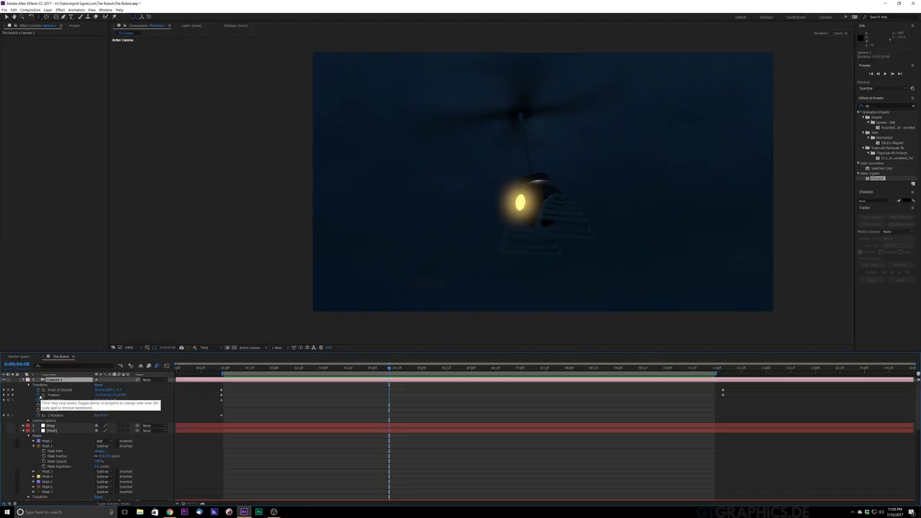
pyautogui.keyDown('alt'); pyautogui.click(40, 395); pyautogui.keyUp('alt')
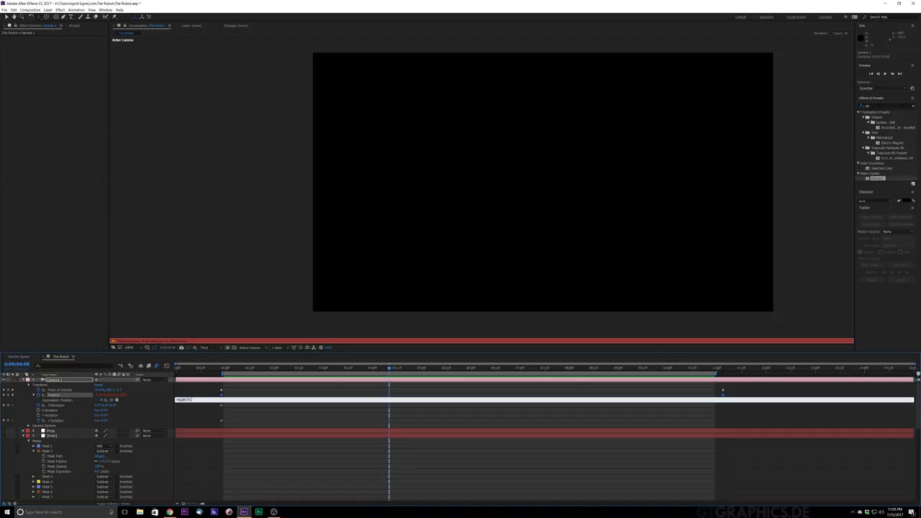
pyautogui.press('Return')
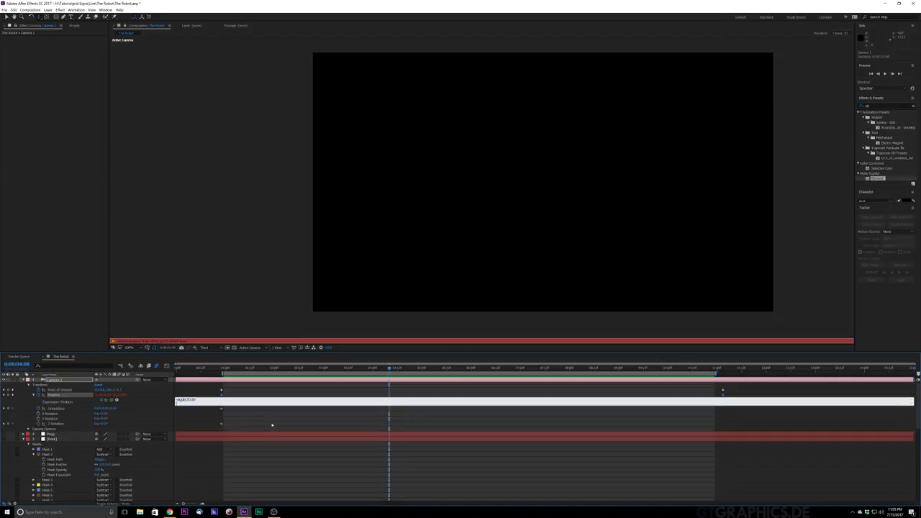
pyautogui.press('KP_Enter')
pyautogui.press('space')
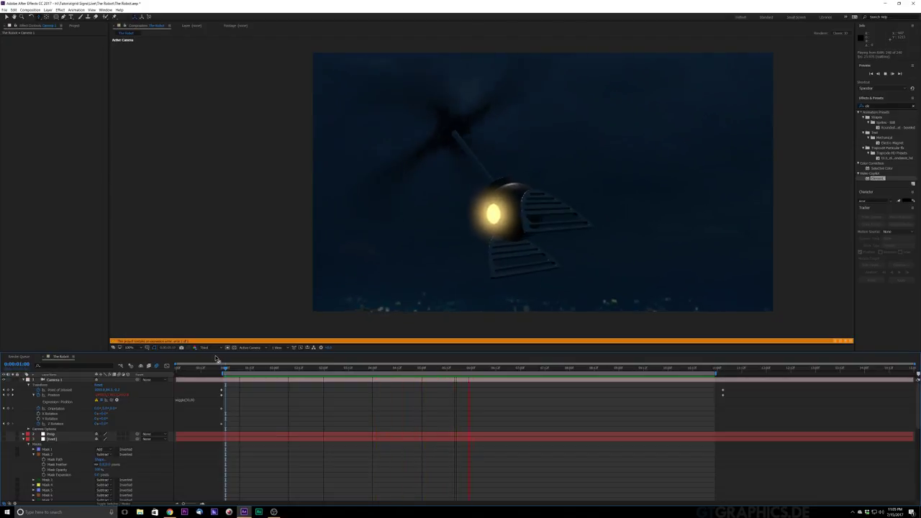
pyautogui.press('space')
# - Correct the wiggle expression on Camera 1's Position and preview the camera shake from the start of the work area
pyautogui.click(185, 400)
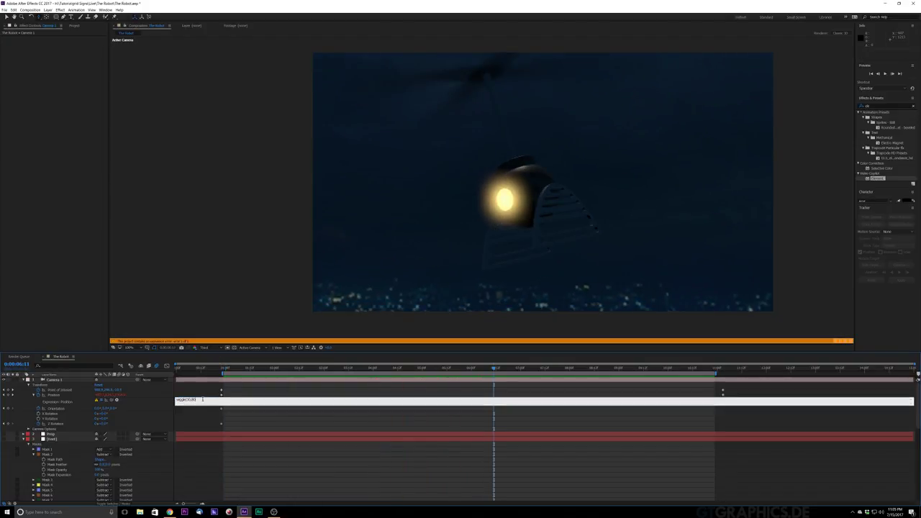
pyautogui.write('0')
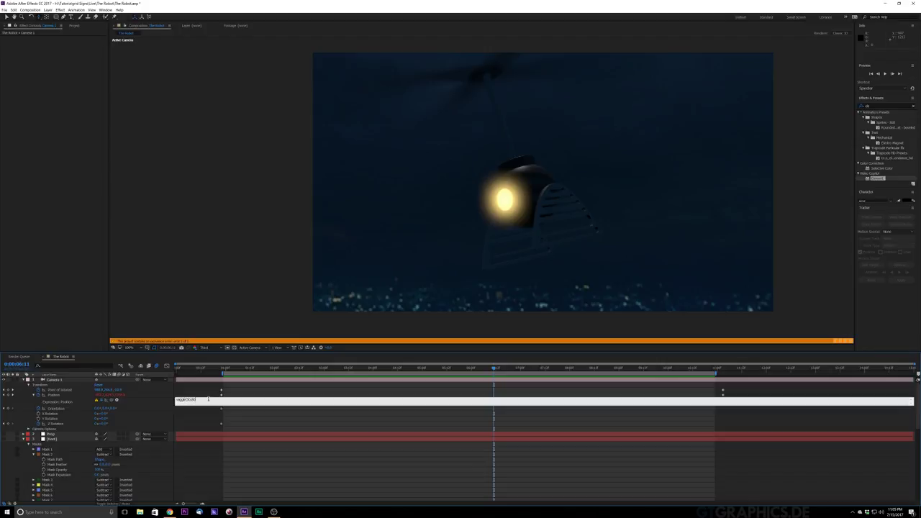
pyautogui.click(266, 393)
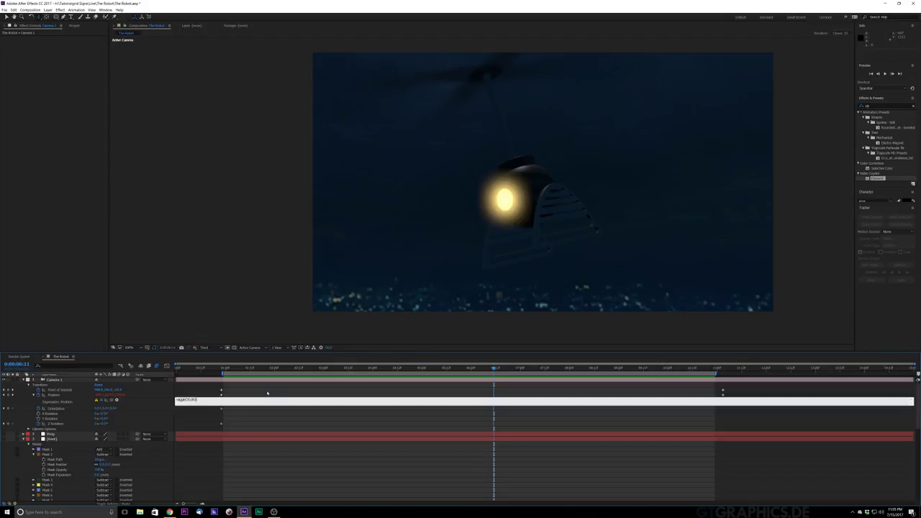
pyautogui.click(225, 369)
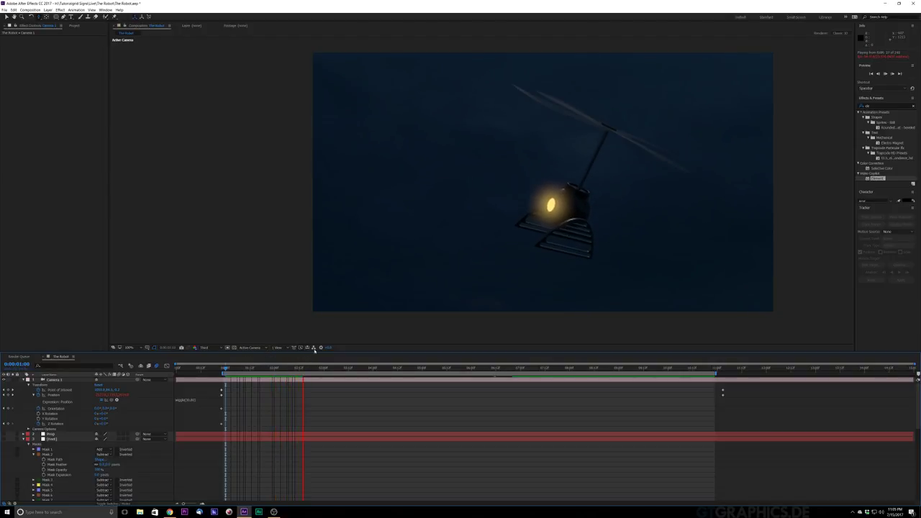
pyautogui.press('space')
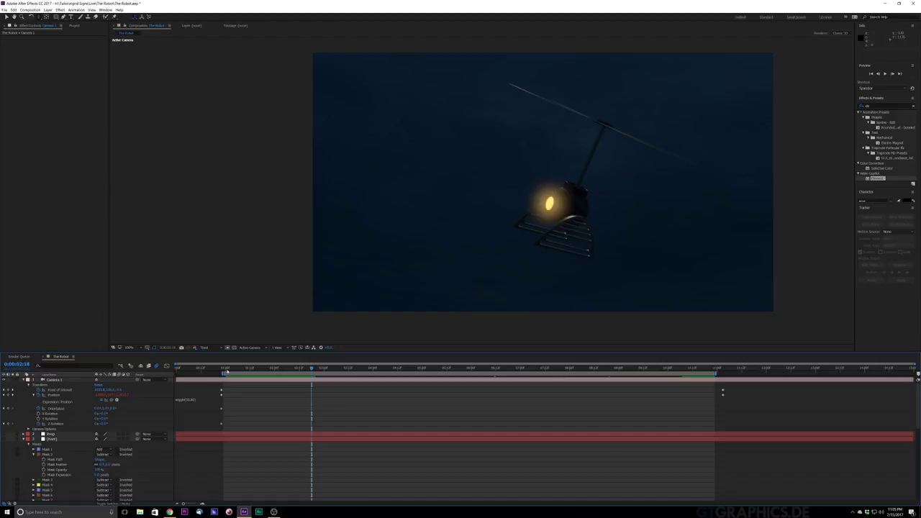
pyautogui.press('space')
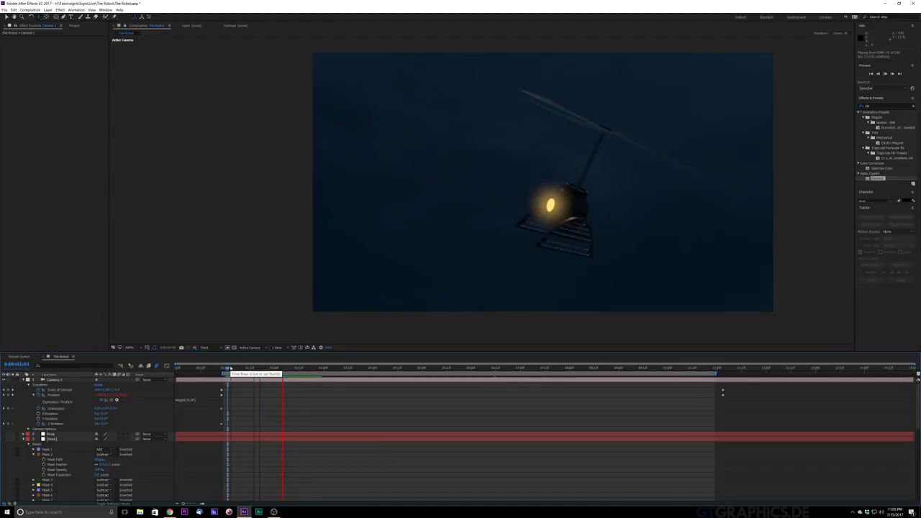
pyautogui.press('space')
# - Revise the wiggle values in Camera 1's Position expression and preview the shake from 0:00:00:23 and from 0:00:10:00
pyautogui.click(189, 400)
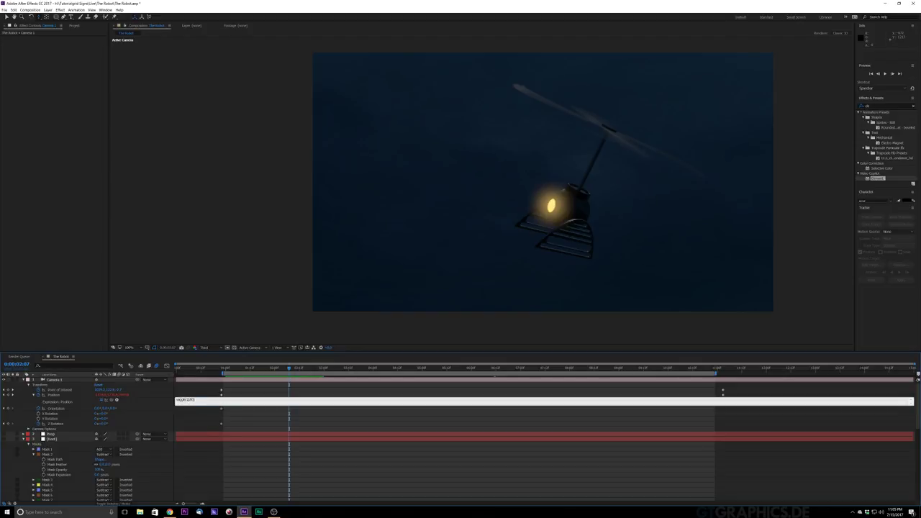
pyautogui.click(247, 395)
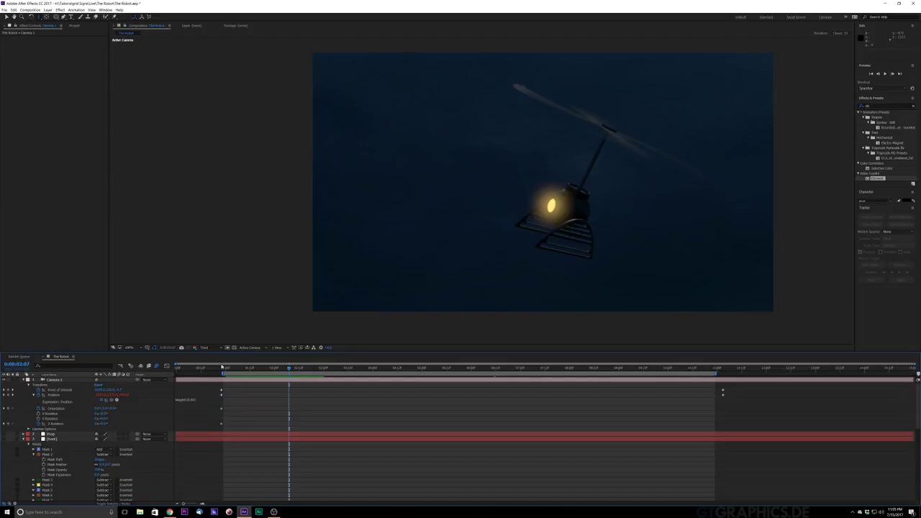
pyautogui.click(223, 369)
pyautogui.press('space')
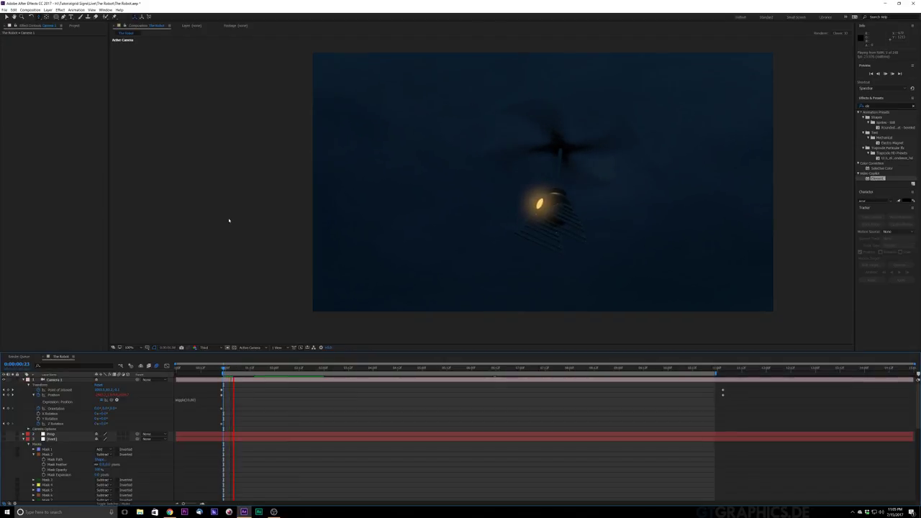
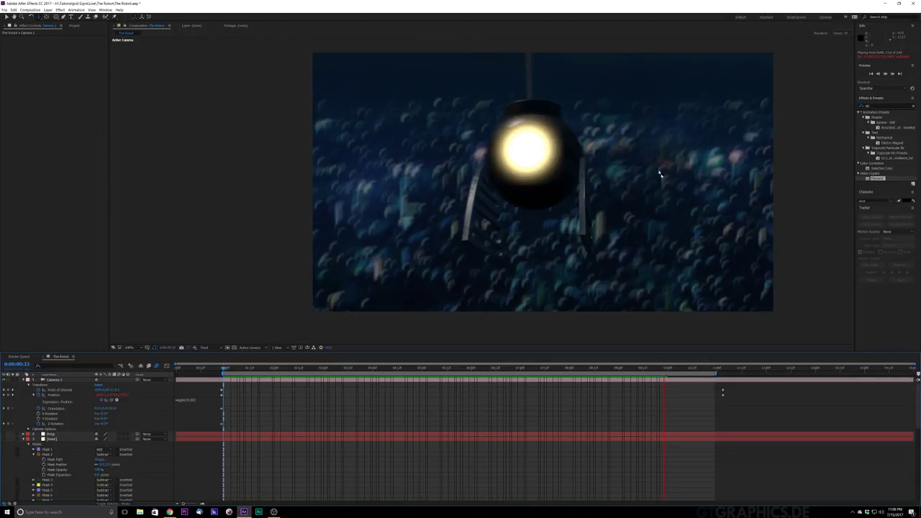
pyautogui.press('space')
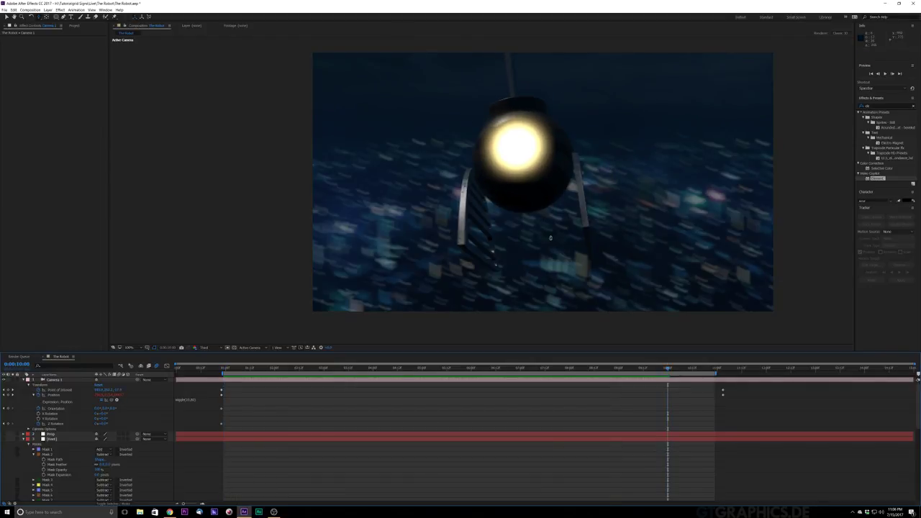
pyautogui.press('space')
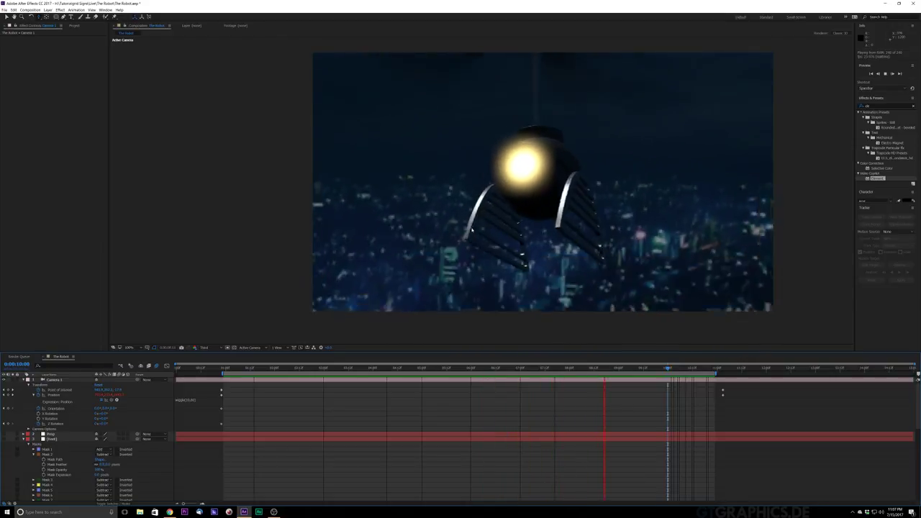
pyautogui.press('space')
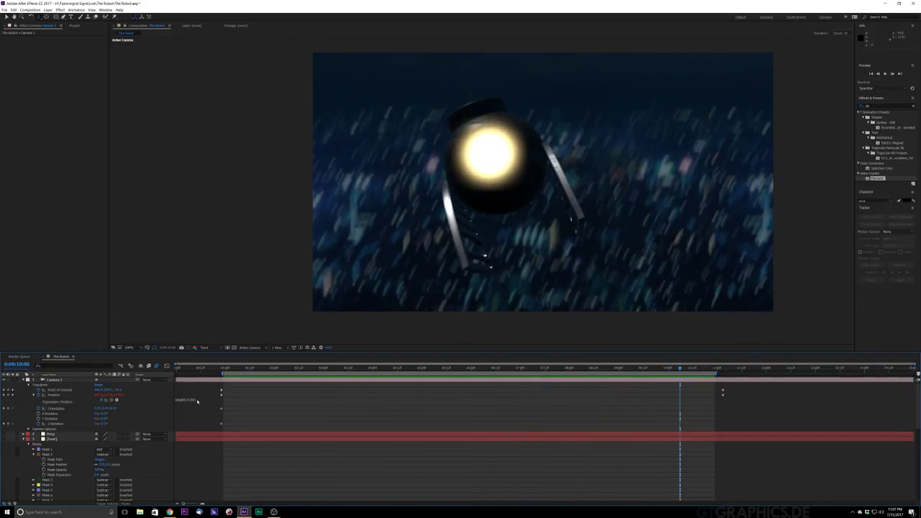
# - Try a much stronger wiggle in Camera 1's Position expression and preview it from 0:00:01:00
pyautogui.click(186, 400)
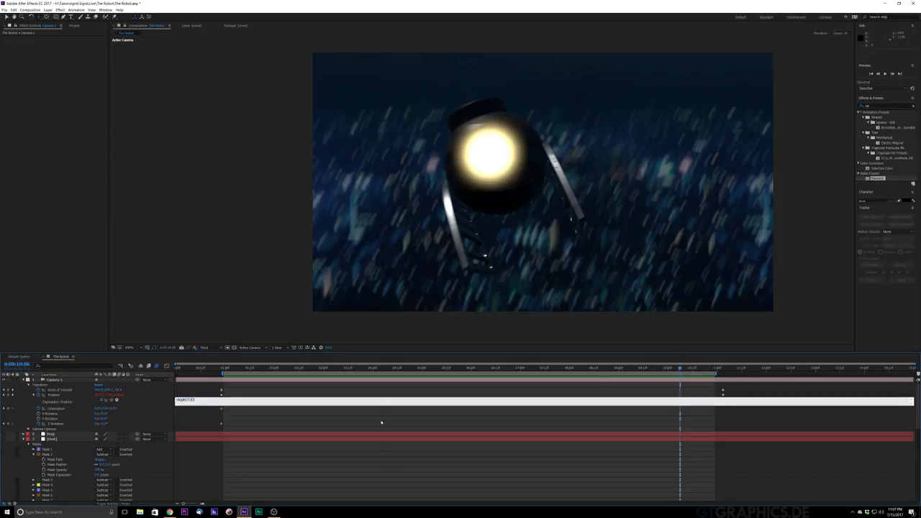
pyautogui.click(191, 393)
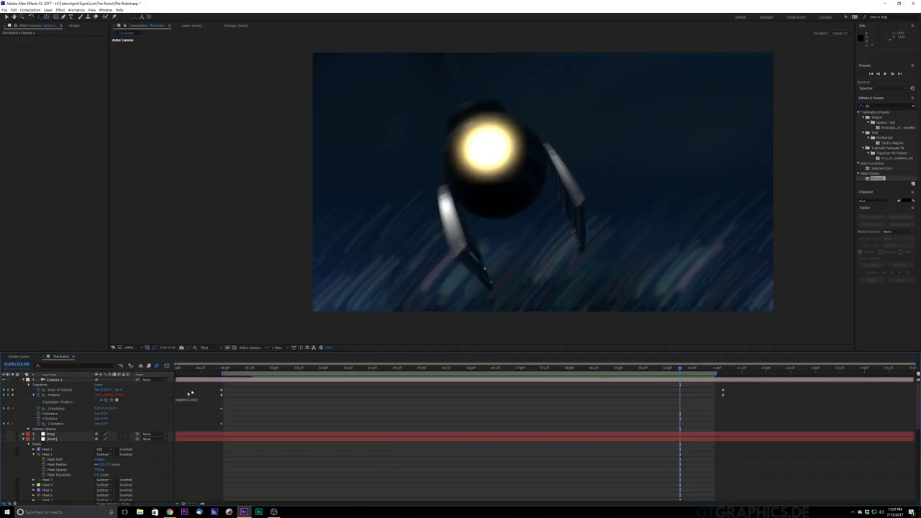
pyautogui.click(225, 371)
pyautogui.press('space')
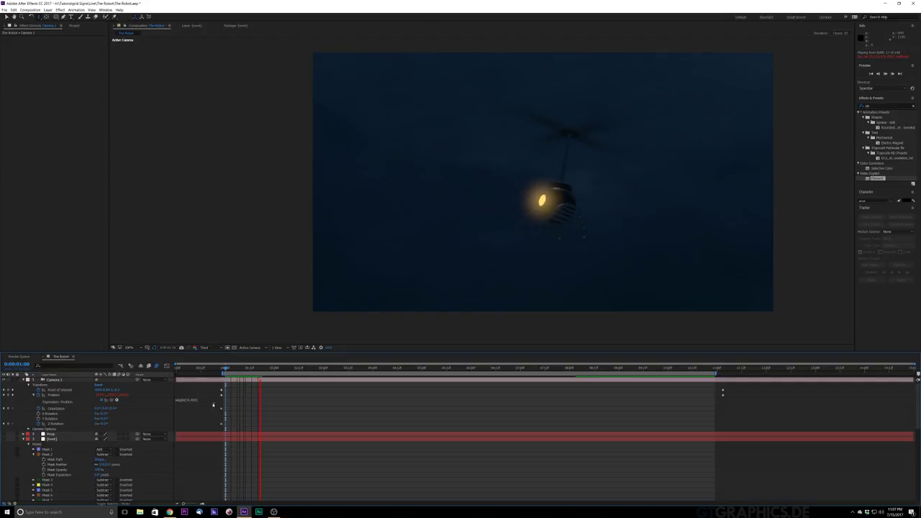
# - Try a weaker wiggle in Camera 1's Position expression and preview the shake near the start of the work area
pyautogui.click(188, 400)
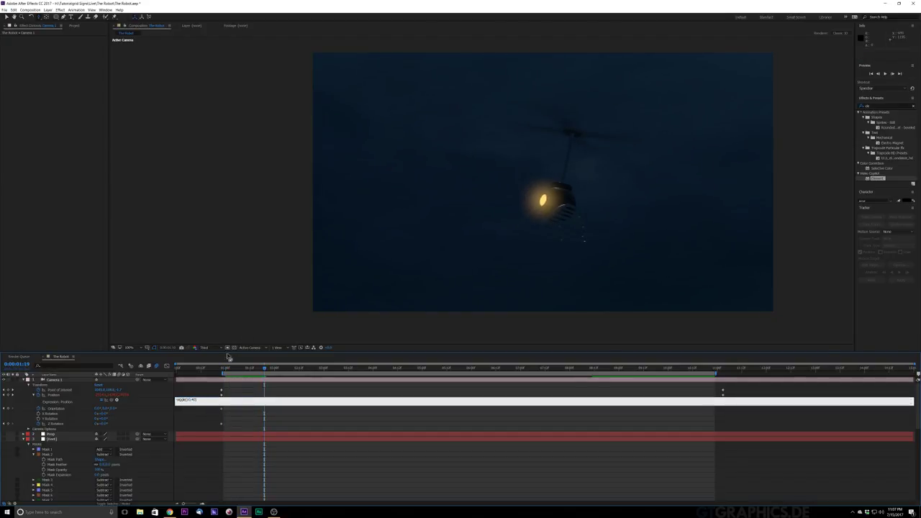
pyautogui.click(229, 385)
pyautogui.click(223, 369)
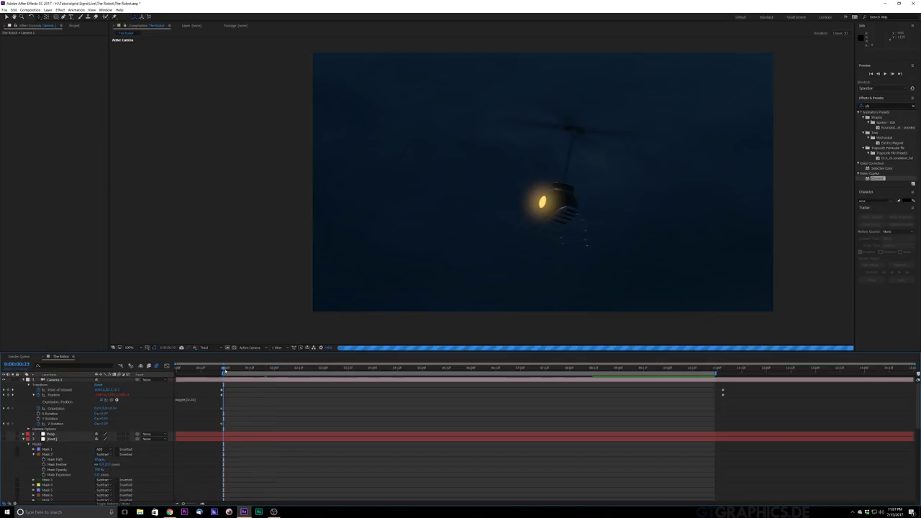
pyautogui.press('space')
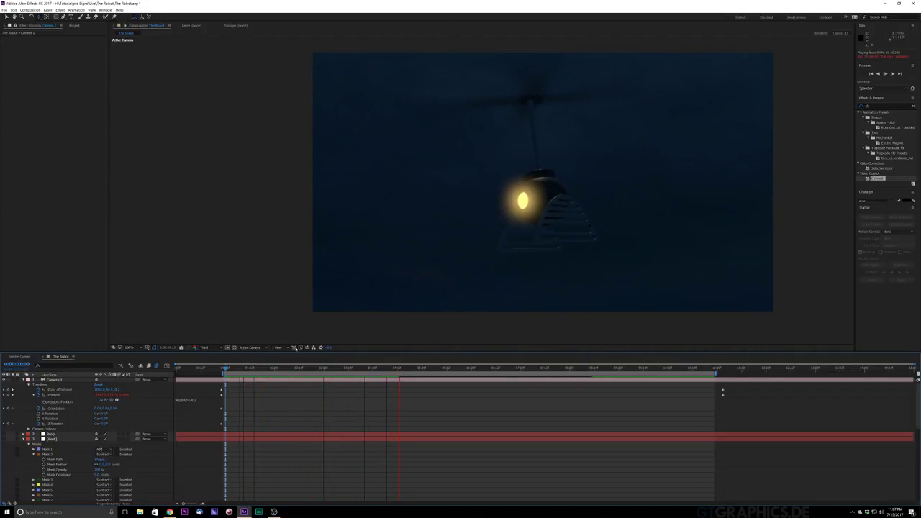
pyautogui.press('space')
# - Readjust the wiggle values in Camera 1's Position expression to a subtle shake and preview it from 0:00:01:00
pyautogui.click(189, 400)
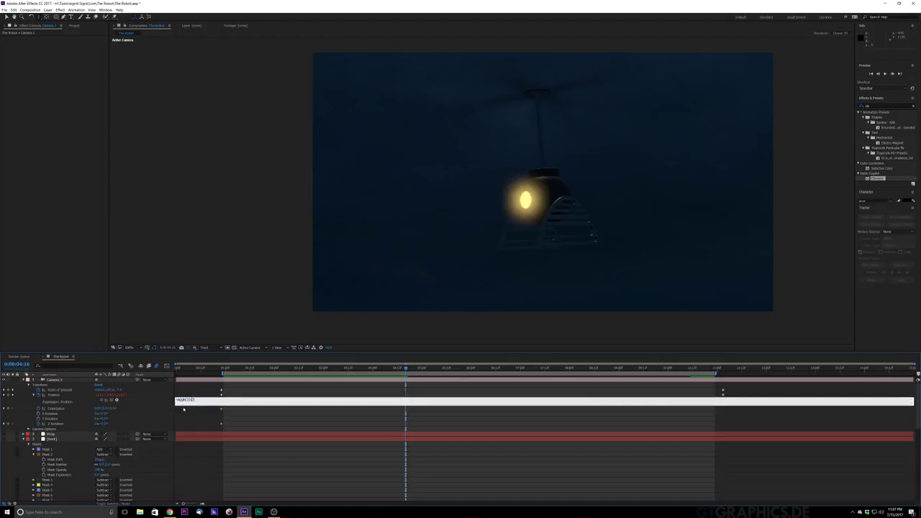
pyautogui.click(184, 409)
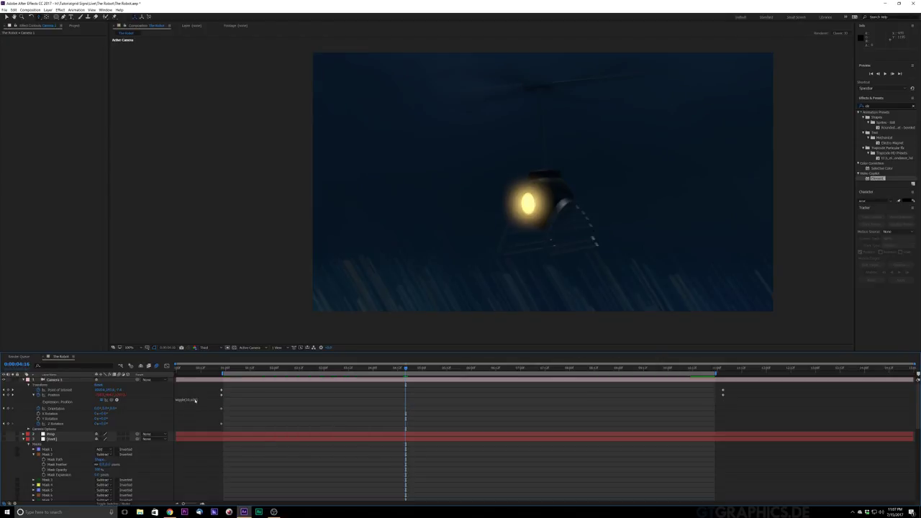
pyautogui.click(188, 400)
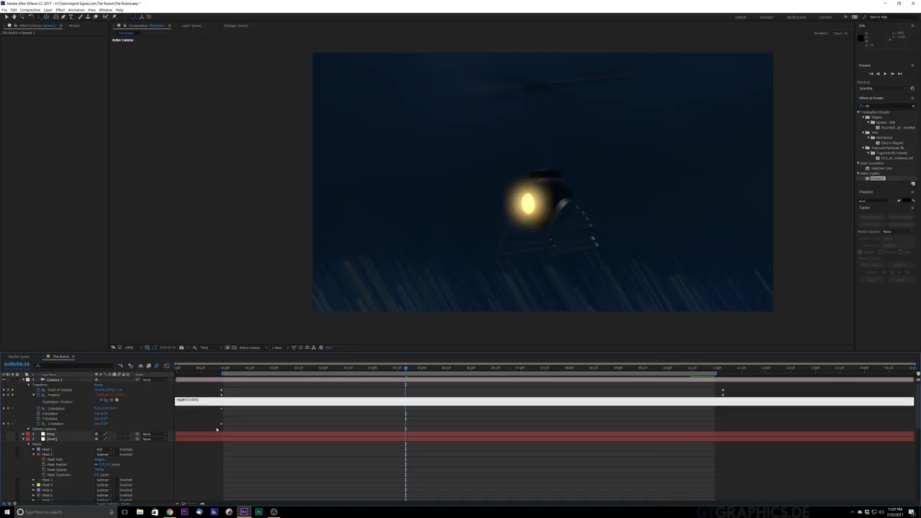
pyautogui.click(244, 410)
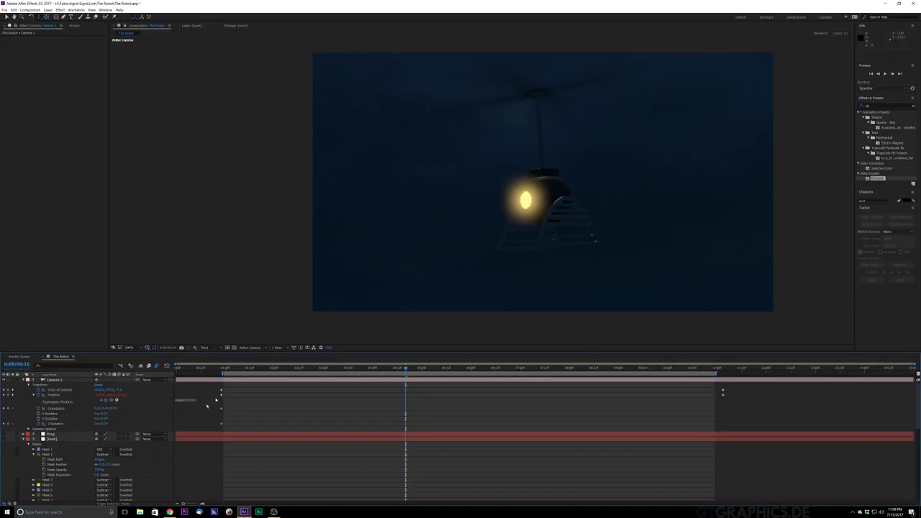
pyautogui.press('space')
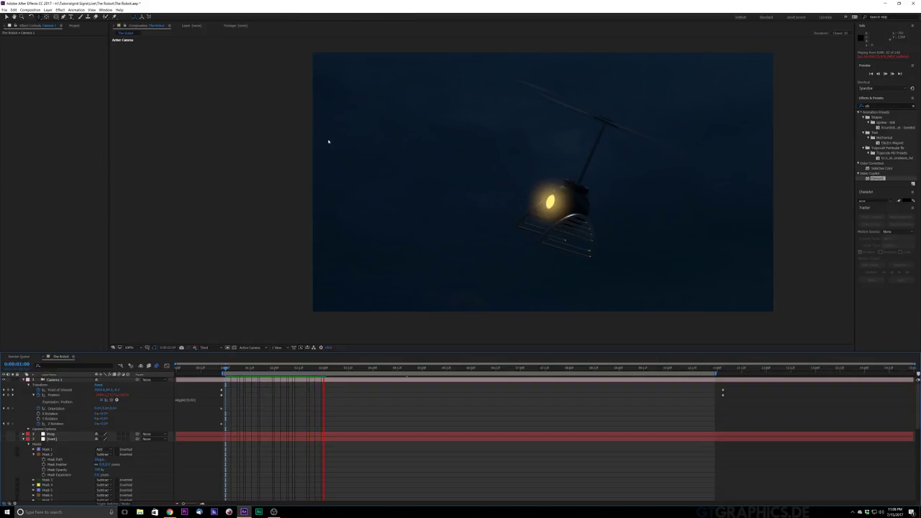
pyautogui.press('space')
# - Add a Parallel light and move it to the upper right of the drone's body
pyautogui.click(47, 9)
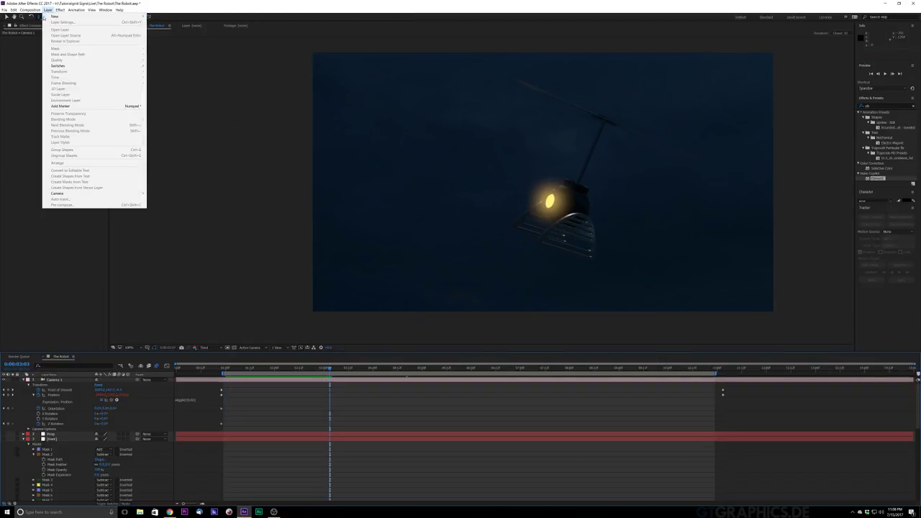
pyautogui.moveTo(47, 15)
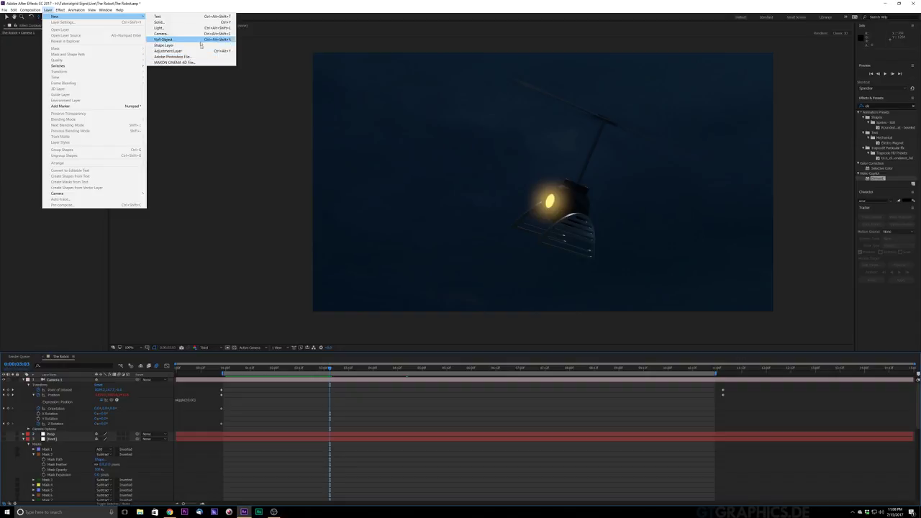
pyautogui.click(159, 28)
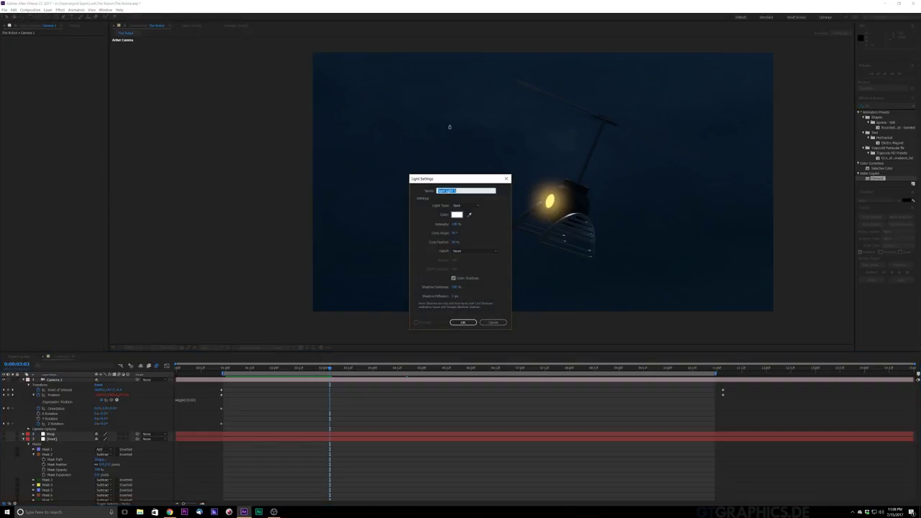
pyautogui.click(465, 206)
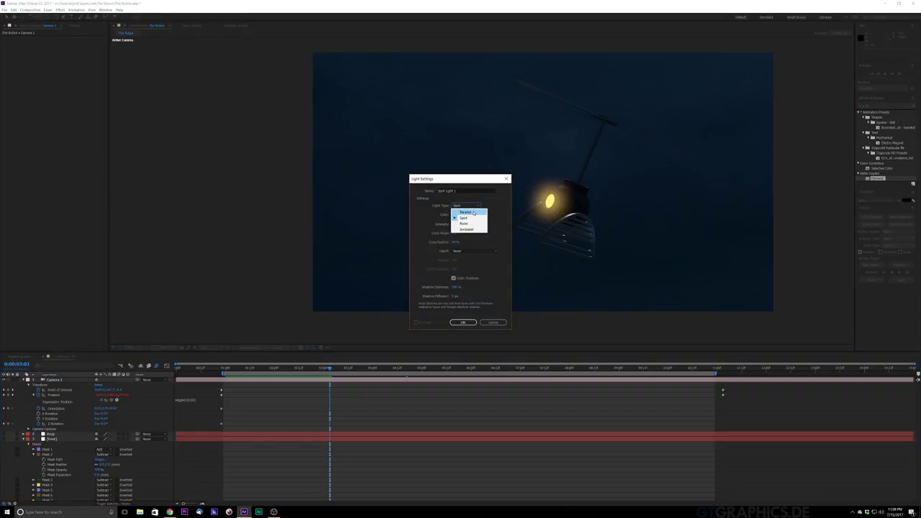
pyautogui.click(473, 213)
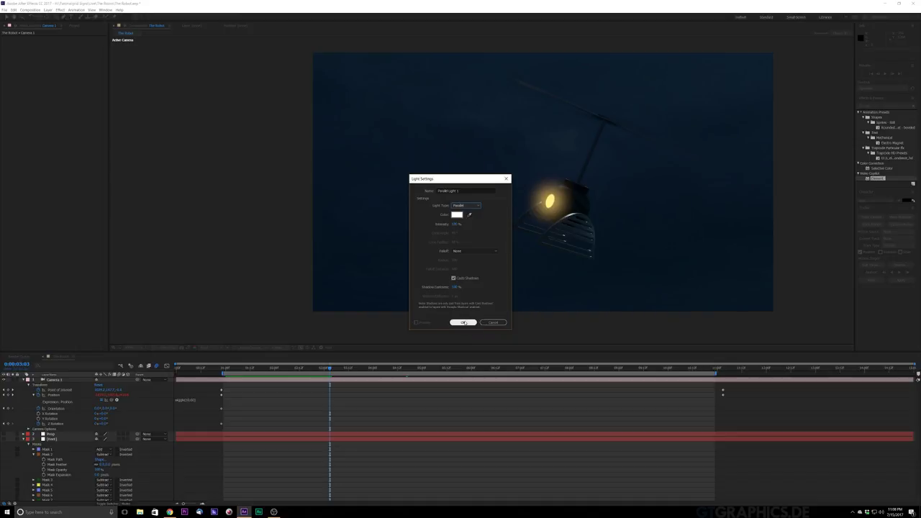
pyautogui.click(464, 322)
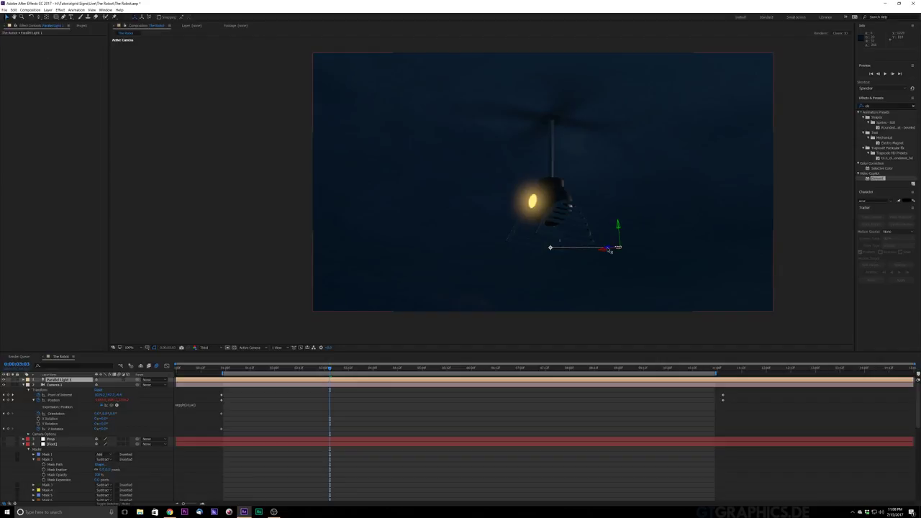
pyautogui.moveTo(608, 250); pyautogui.dragTo(664, 253)
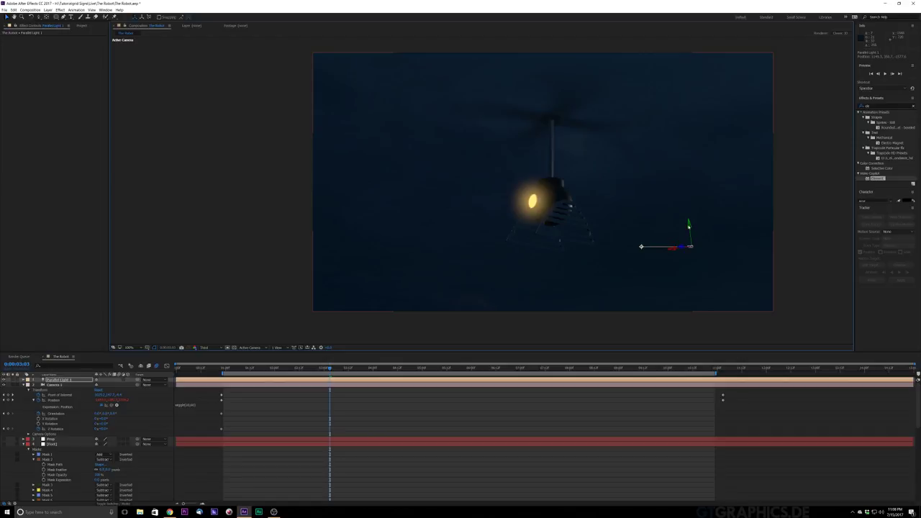
pyautogui.moveTo(689, 227); pyautogui.dragTo(688, 59)
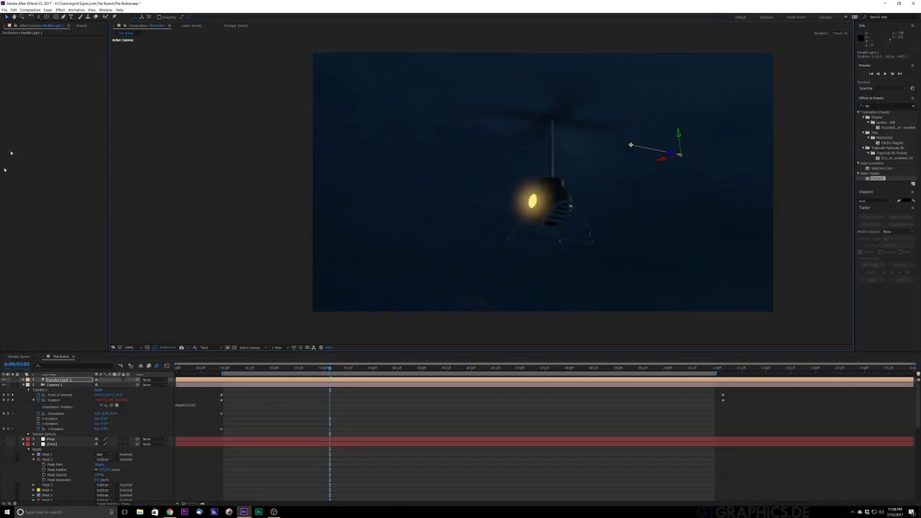
# - Open the Parallel light's settings and change its colour from white to a light cyan-blue
pyautogui.click(48, 9)
pyautogui.click(66, 23)
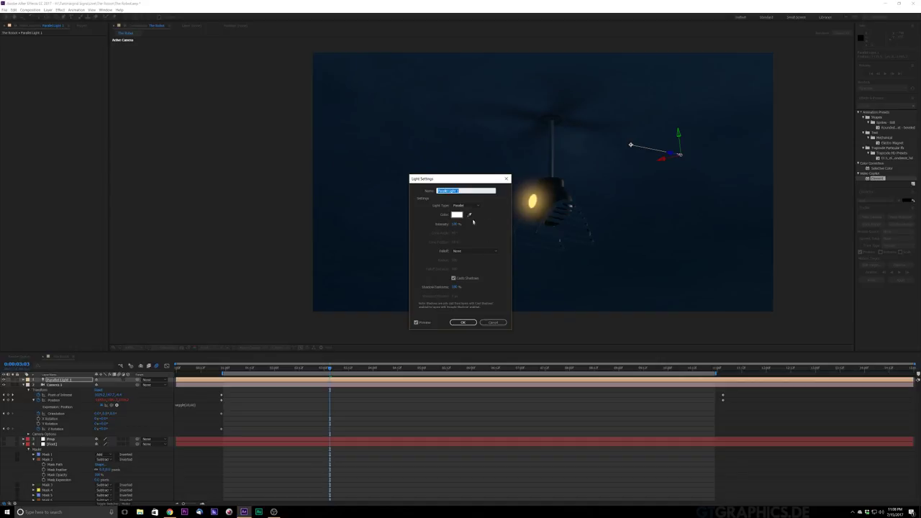
pyautogui.click(456, 214)
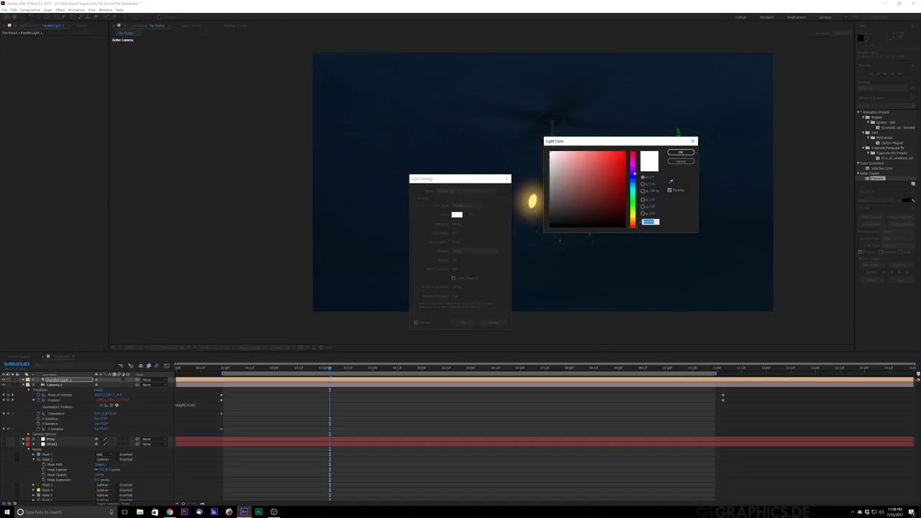
pyautogui.moveTo(634, 174); pyautogui.dragTo(634, 187)
pyautogui.moveTo(562, 157); pyautogui.dragTo(600, 141)
pyautogui.click(688, 153)
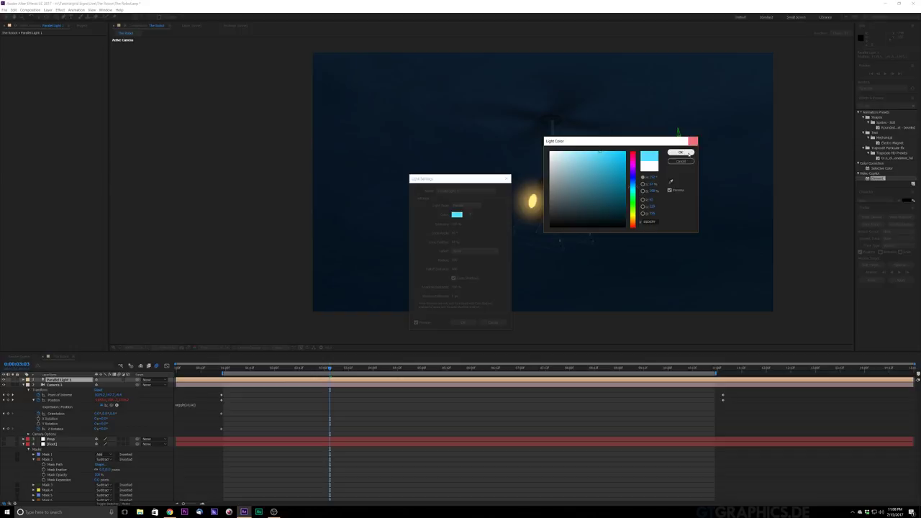
pyautogui.click(680, 153)
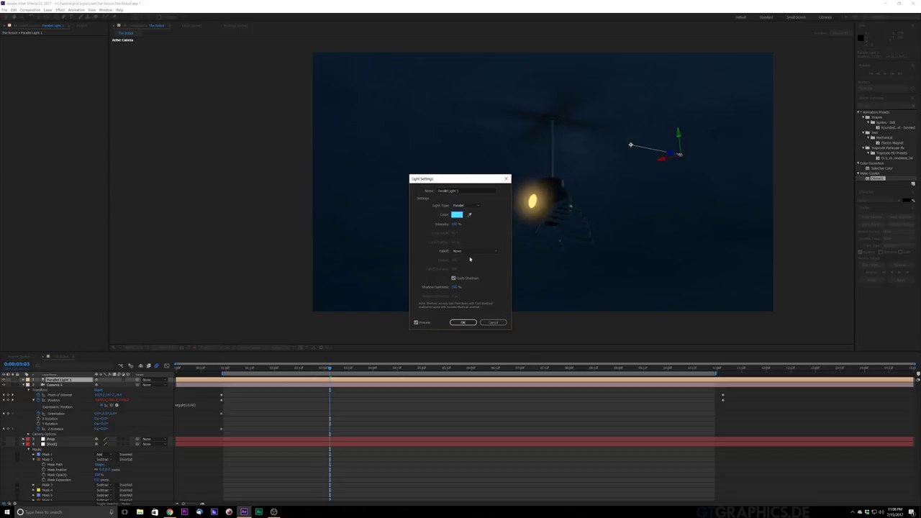
# - Raise the Parallel light's intensity, shift its colour to a deeper blue and apply the light settings
pyautogui.moveTo(467, 224); pyautogui.dragTo(506, 222)
pyautogui.click(457, 214)
pyautogui.moveTo(634, 188); pyautogui.dragTo(634, 181)
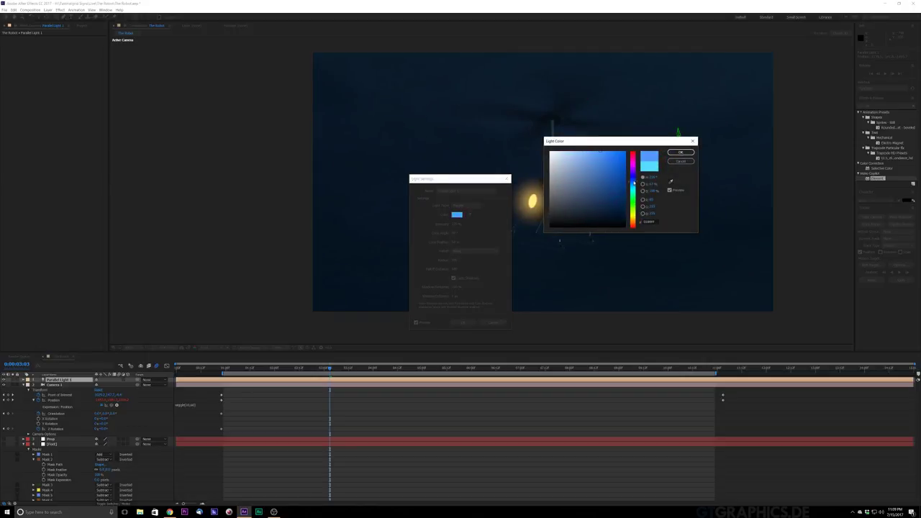
pyautogui.click(679, 152)
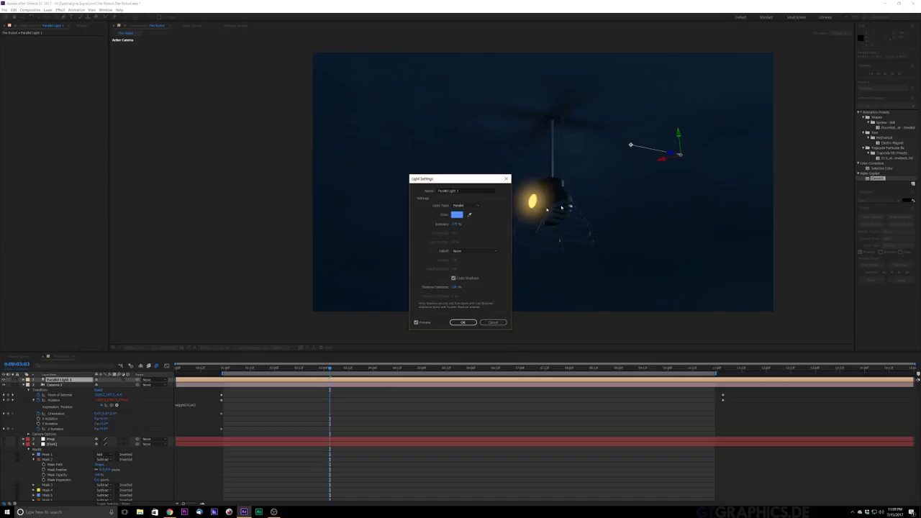
pyautogui.click(463, 322)
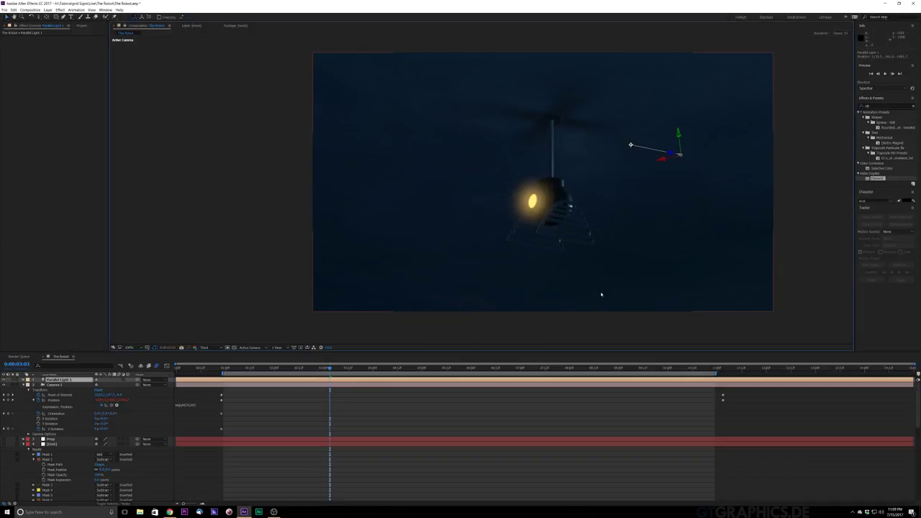
# - Start a second Parallel light and set its colour to yellow
pyautogui.click(48, 10)
pyautogui.moveTo(56, 16)
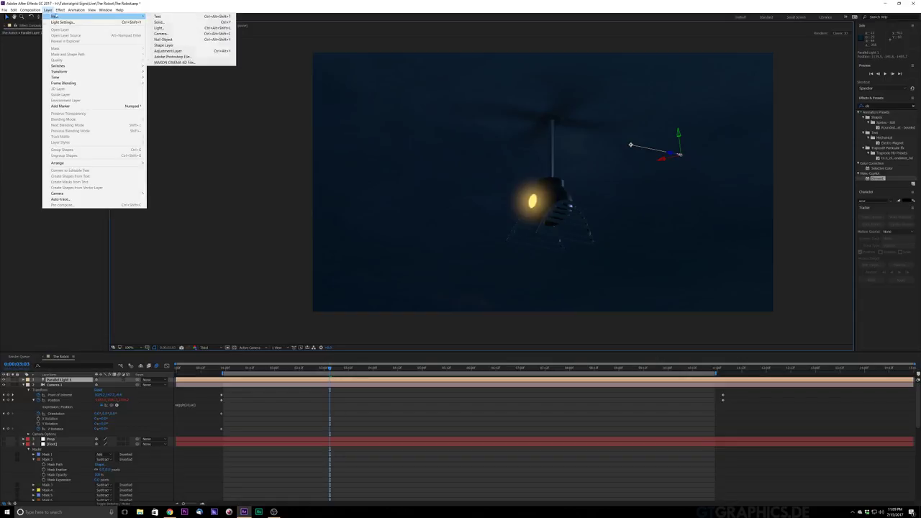
pyautogui.click(166, 28)
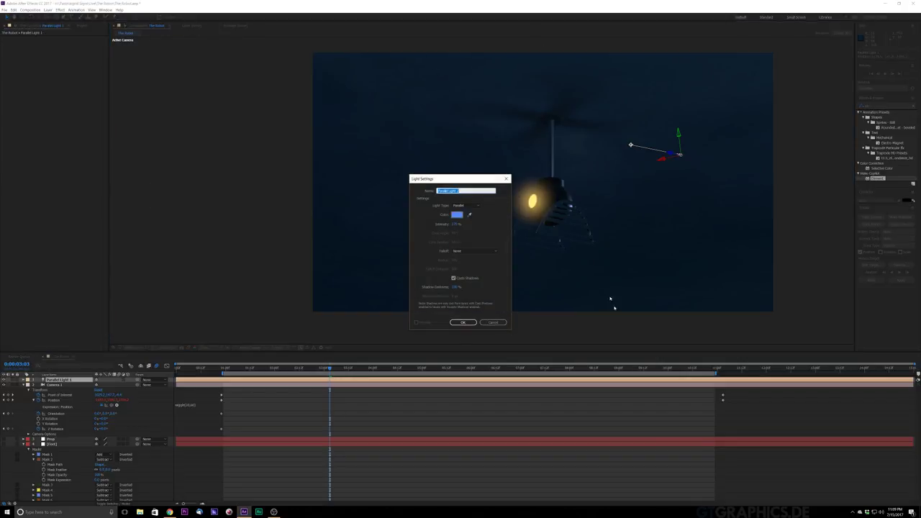
pyautogui.click(461, 215)
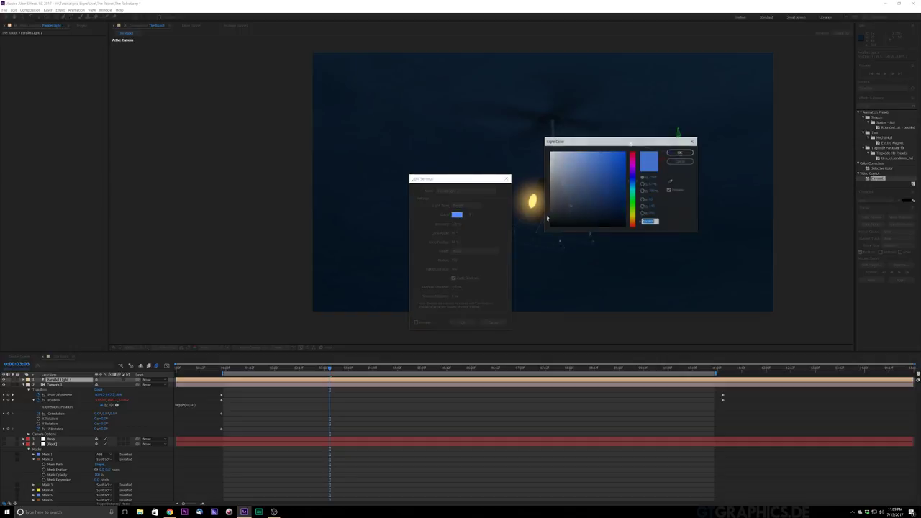
pyautogui.moveTo(635, 200); pyautogui.dragTo(633, 215)
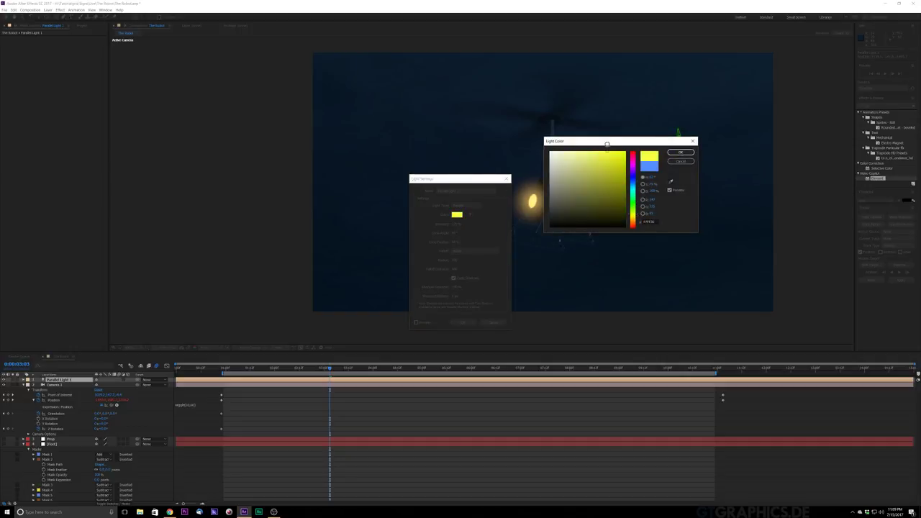
pyautogui.click(680, 152)
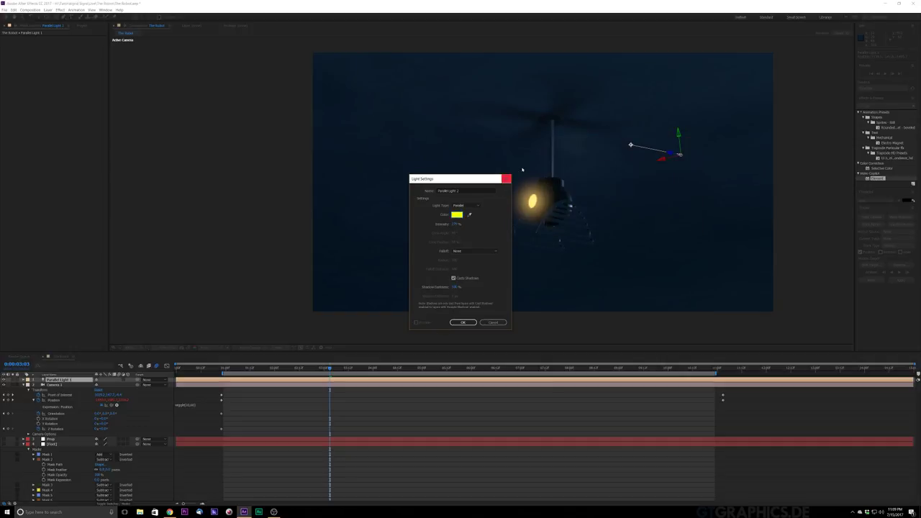
# - Set the new light's falloff to Smooth, name it "city light" and create it
pyautogui.click(473, 251)
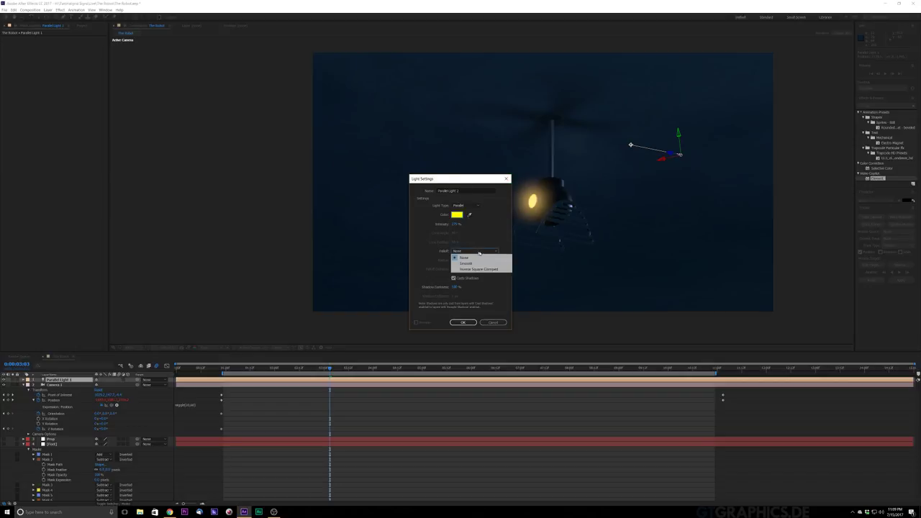
pyautogui.click(467, 262)
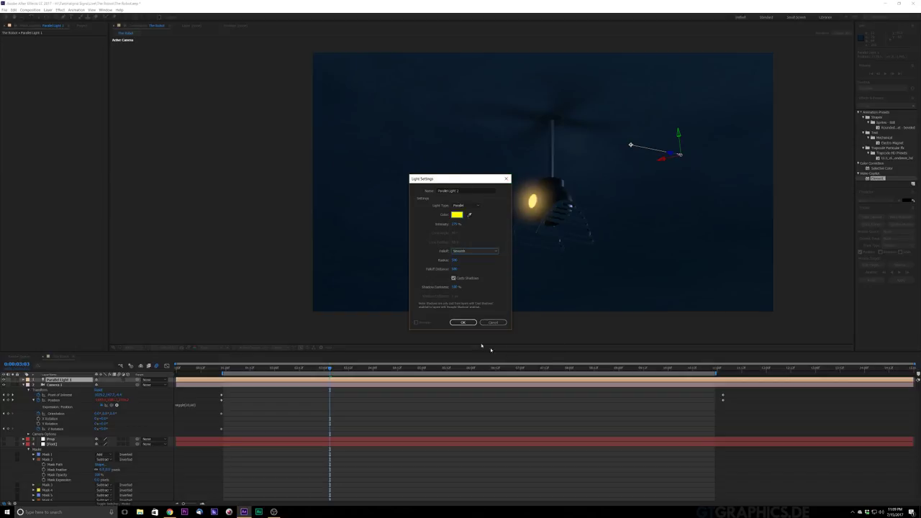
pyautogui.click(472, 190)
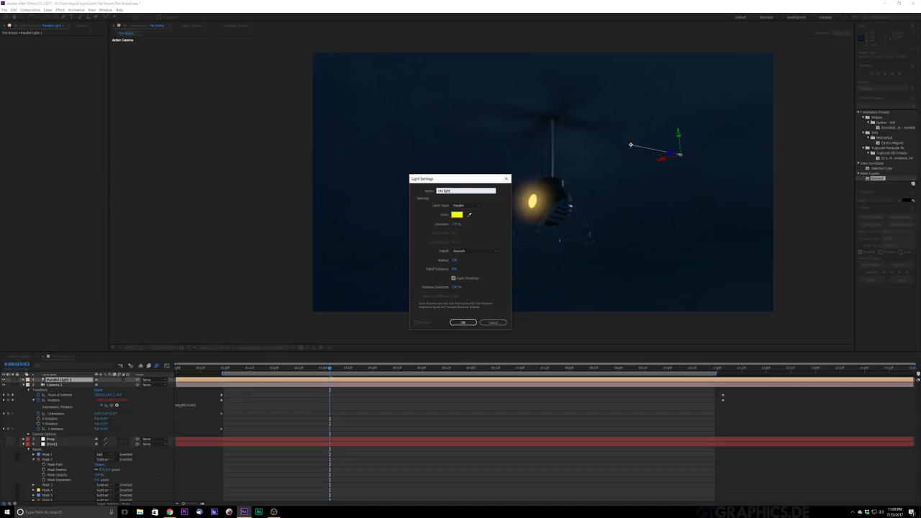
pyautogui.click(464, 322)
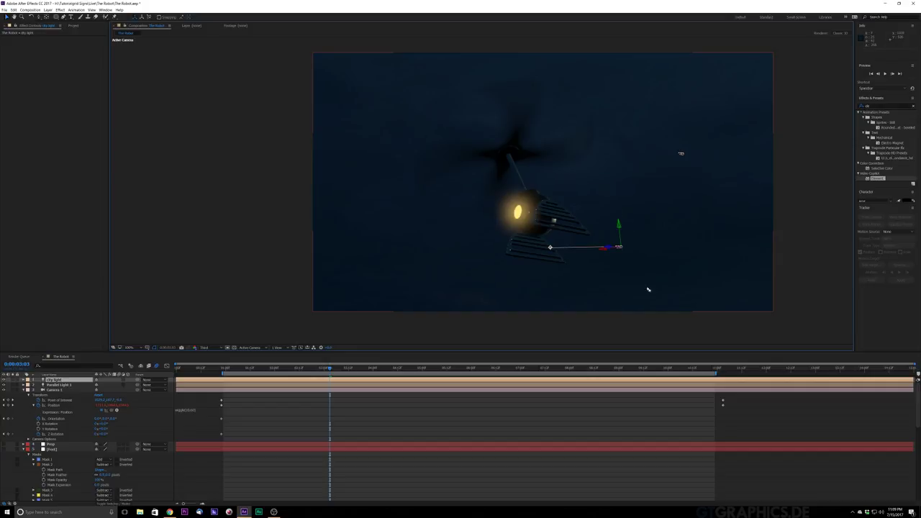
pyautogui.click(620, 224)
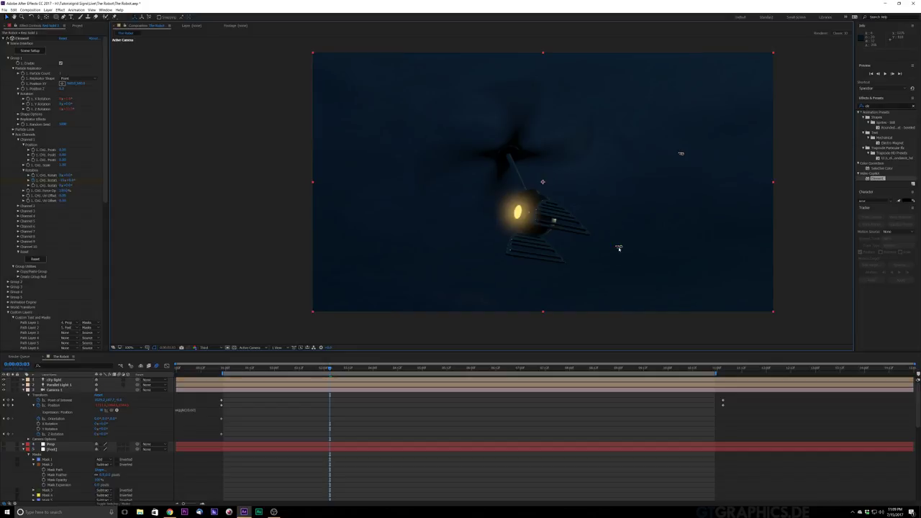
pyautogui.click(619, 247)
pyautogui.moveTo(618, 227); pyautogui.dragTo(620, 268)
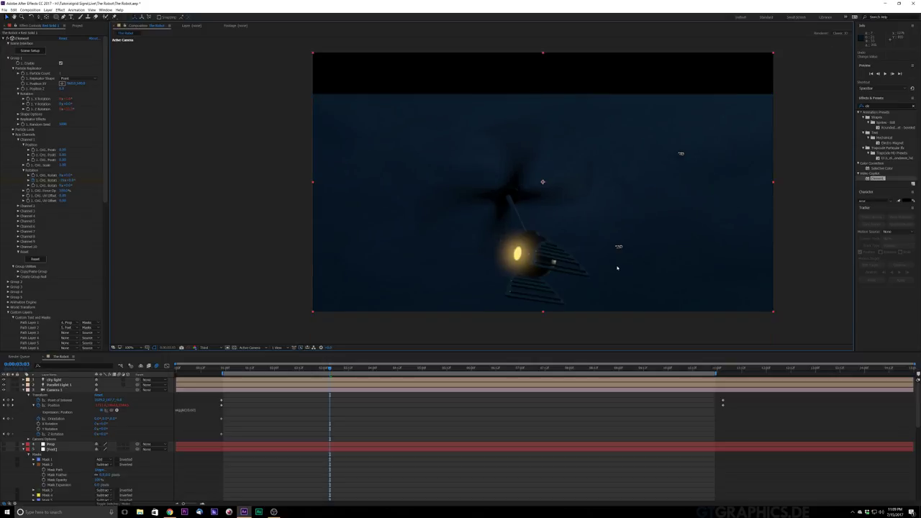
pyautogui.hotkey('ctrl', 'z')
# - Select the city light and move it down below the drone so it shines from the lower edge of the frame
pyautogui.click(619, 247)
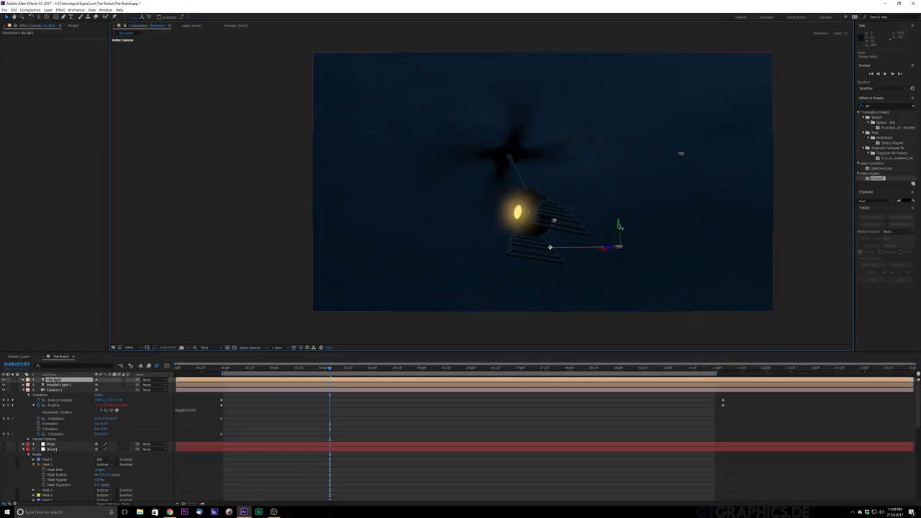
pyautogui.moveTo(619, 227); pyautogui.dragTo(625, 317)
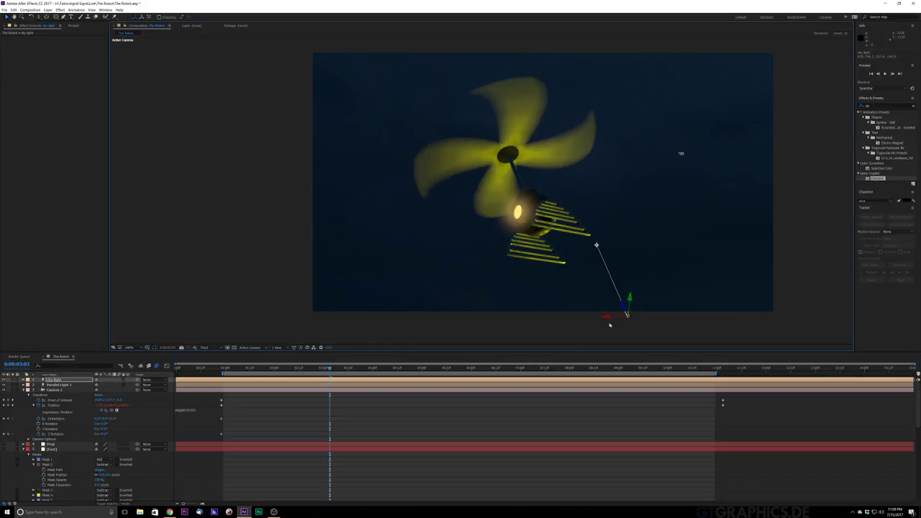
pyautogui.moveTo(608, 317); pyautogui.dragTo(605, 410)
# - Reduce the city light's intensity to a faint glow and change its colour to orange
pyautogui.click(48, 9)
pyautogui.click(65, 20)
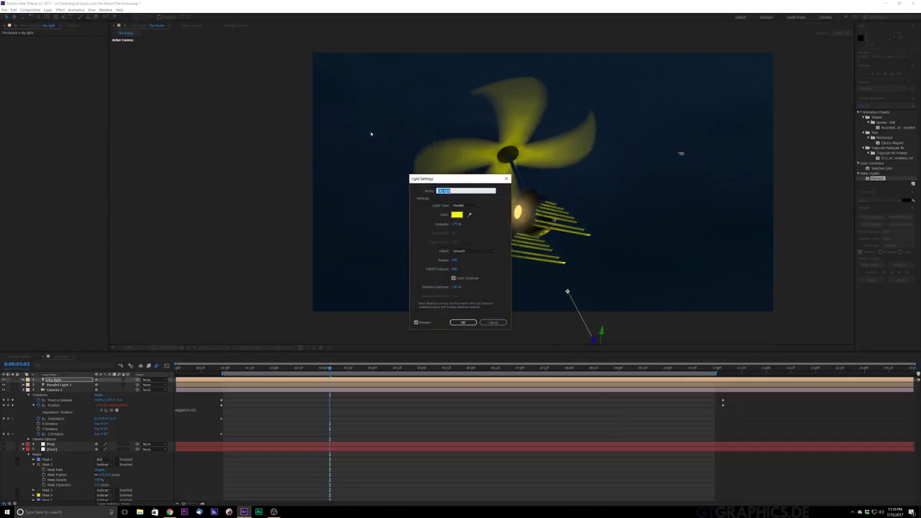
pyautogui.moveTo(459, 225); pyautogui.dragTo(403, 256)
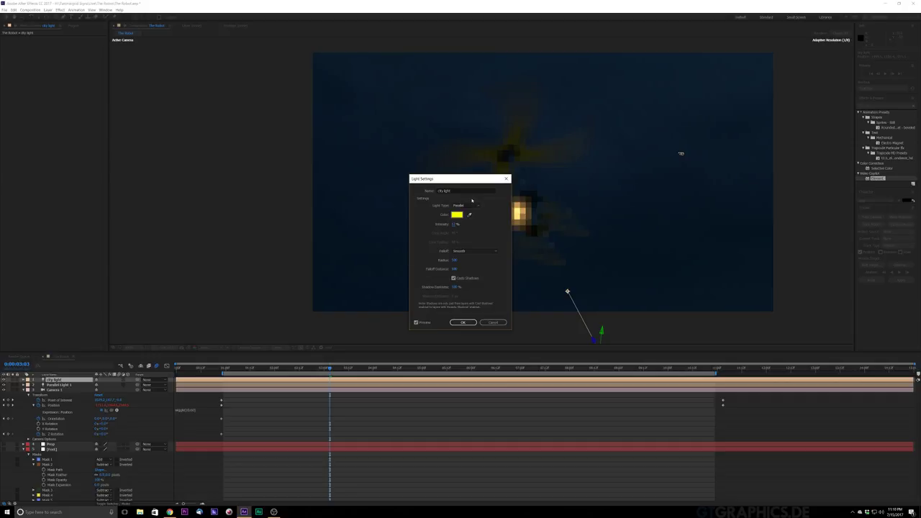
pyautogui.click(456, 215)
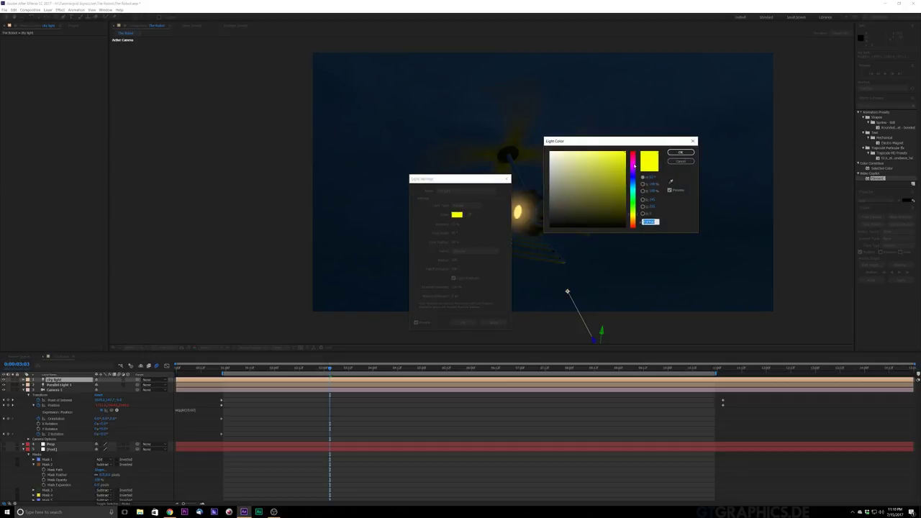
pyautogui.moveTo(633, 165); pyautogui.dragTo(633, 159)
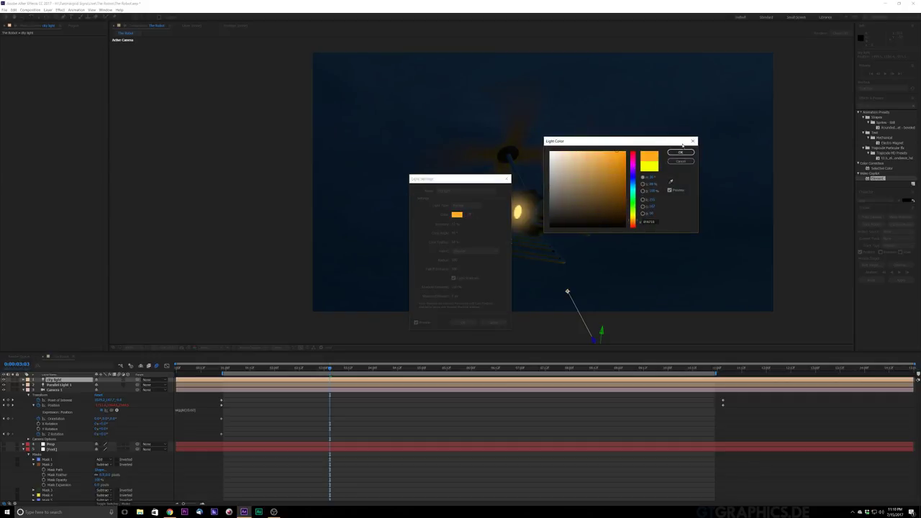
pyautogui.click(681, 152)
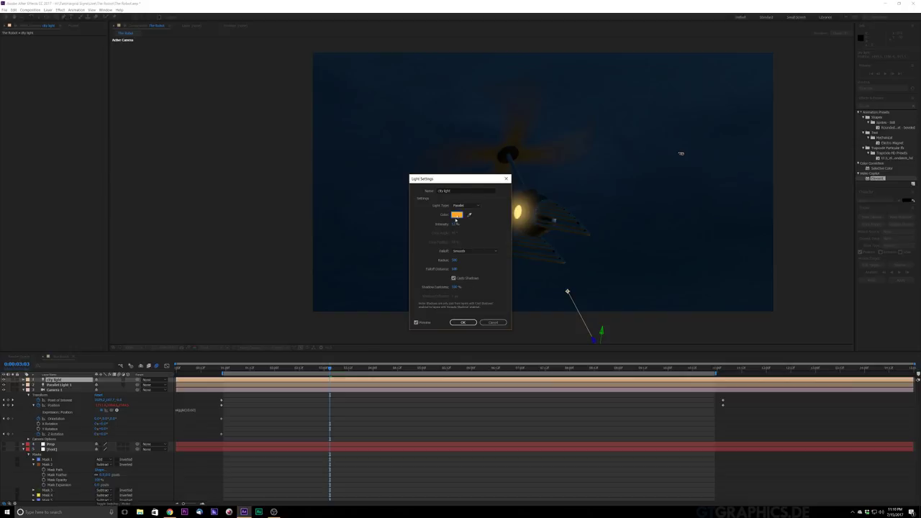
pyautogui.click(454, 224)
pyautogui.click(487, 227)
pyautogui.click(463, 321)
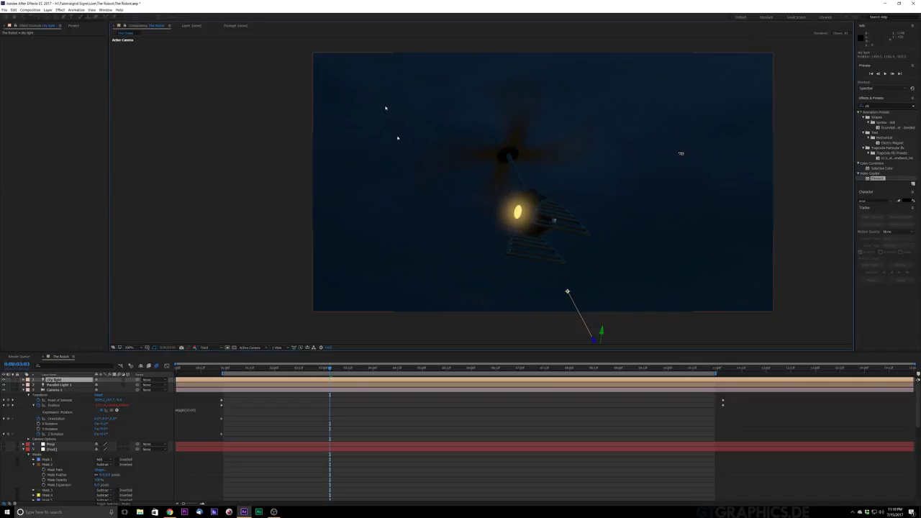
# - Preview the animation with both lights from 0:00:01:00 up to the close-up of the drone over the city
pyautogui.scroll(-2, 522, 181)
pyautogui.scroll(2, 518, 184)
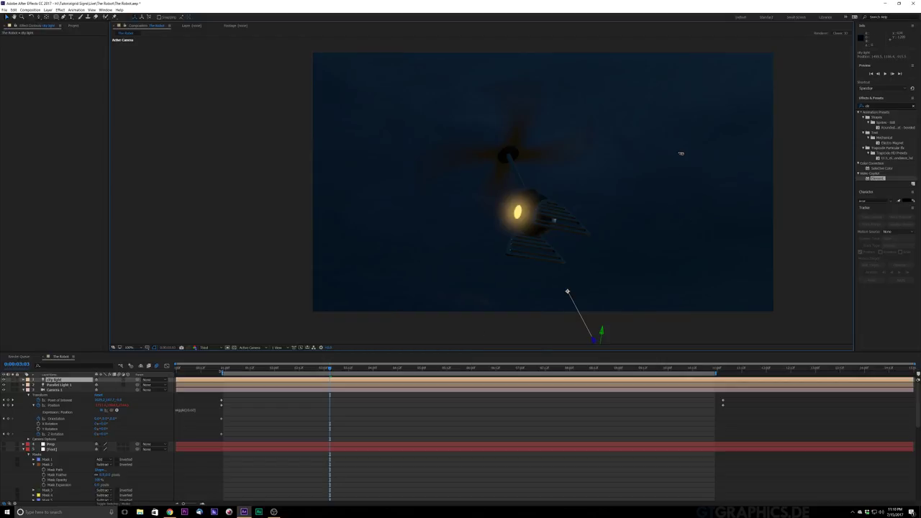
pyautogui.click(225, 369)
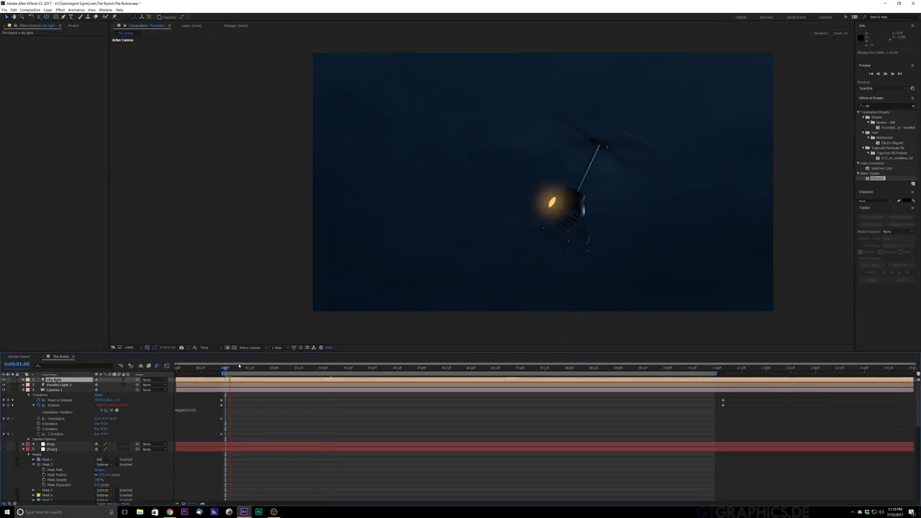
pyautogui.press('space')
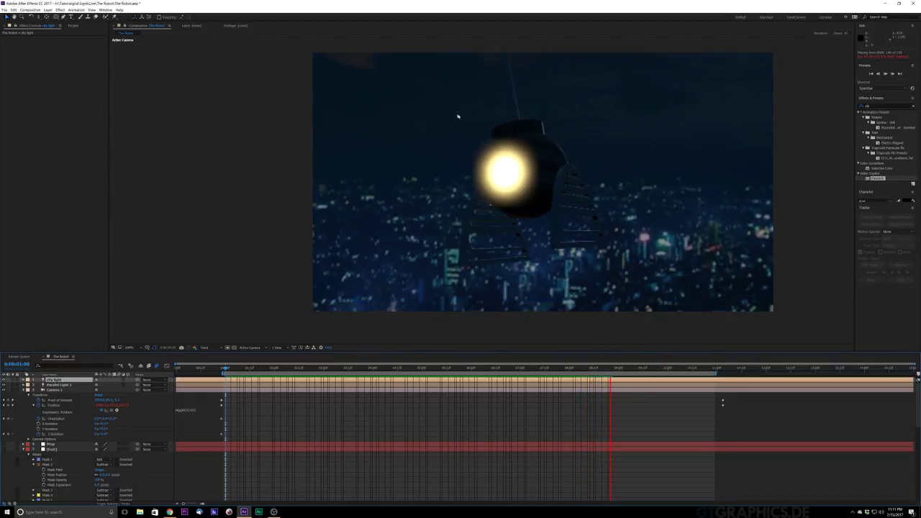
pyautogui.press('space')
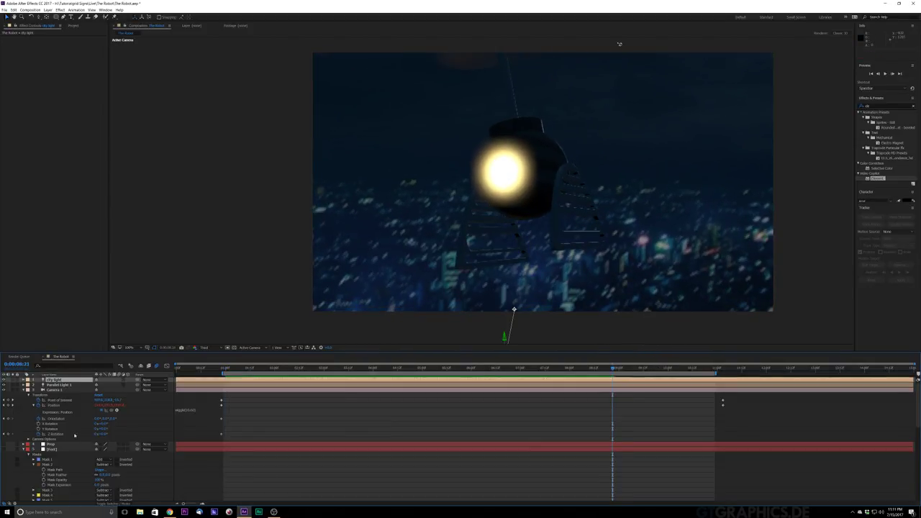
# - Select the red solid with the Element effect and lower the Glow Intensity in its render settings
pyautogui.scroll(-13, 75, 435)
pyautogui.scroll(8, 63, 446)
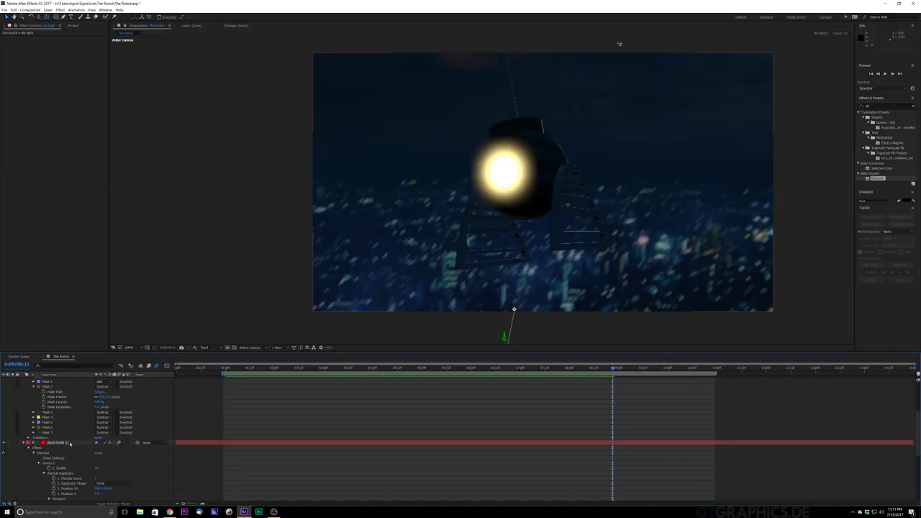
pyautogui.click(59, 437)
pyautogui.scroll(1, 58, 444)
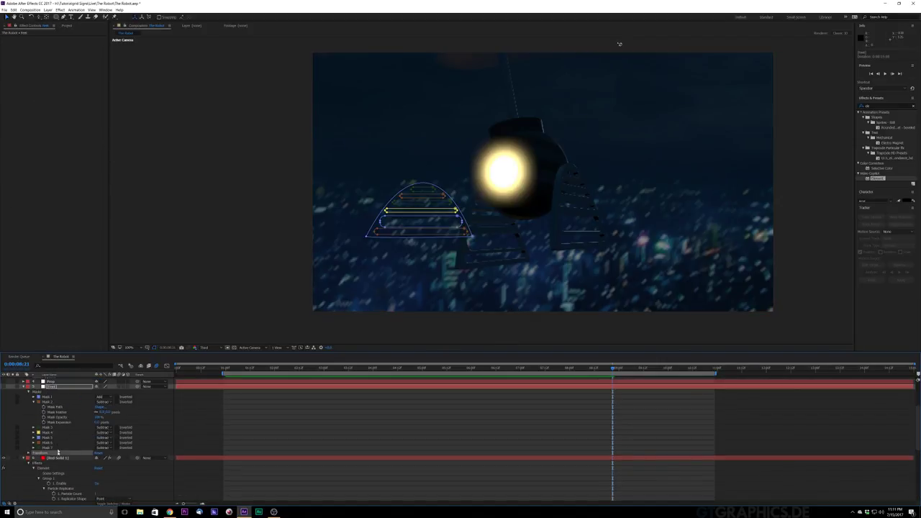
pyautogui.click(59, 458)
pyautogui.scroll(-4, 63, 220)
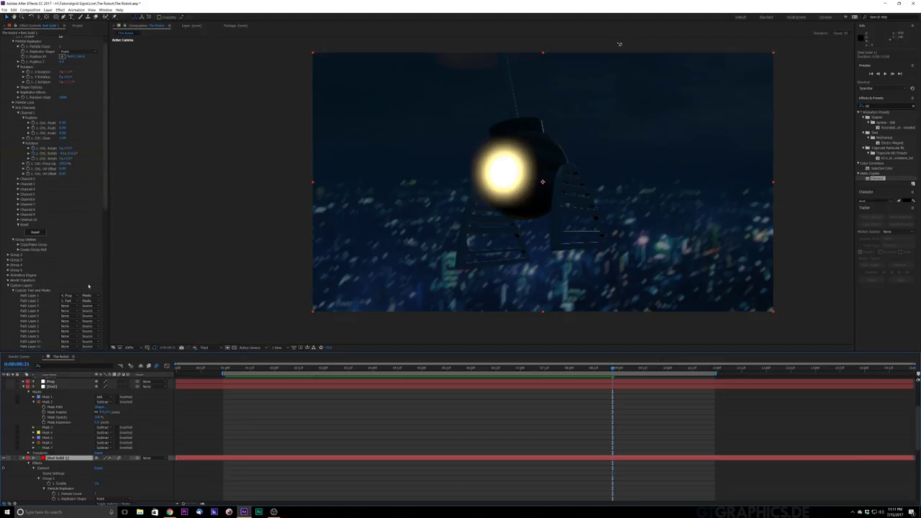
pyautogui.moveTo(103, 196); pyautogui.dragTo(113, 309)
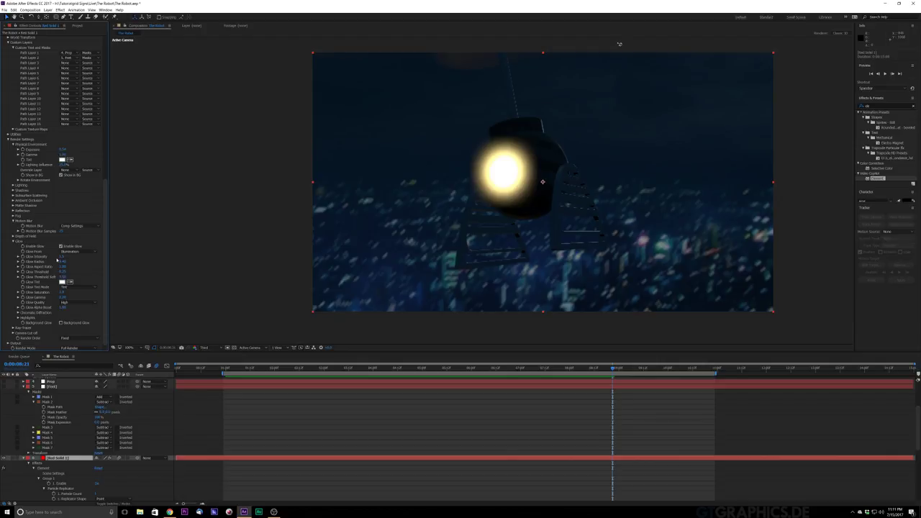
pyautogui.click(63, 257)
pyautogui.press('Return')
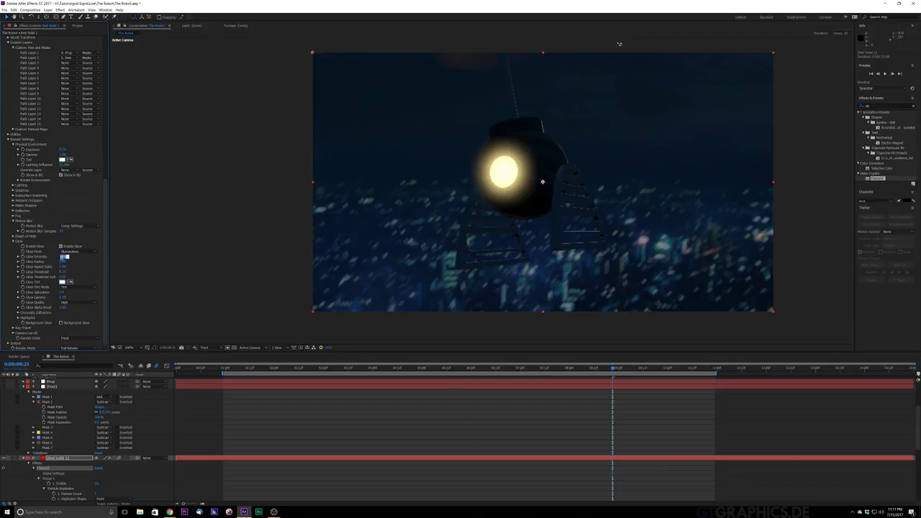
pyautogui.click(64, 256)
pyautogui.press('Return')
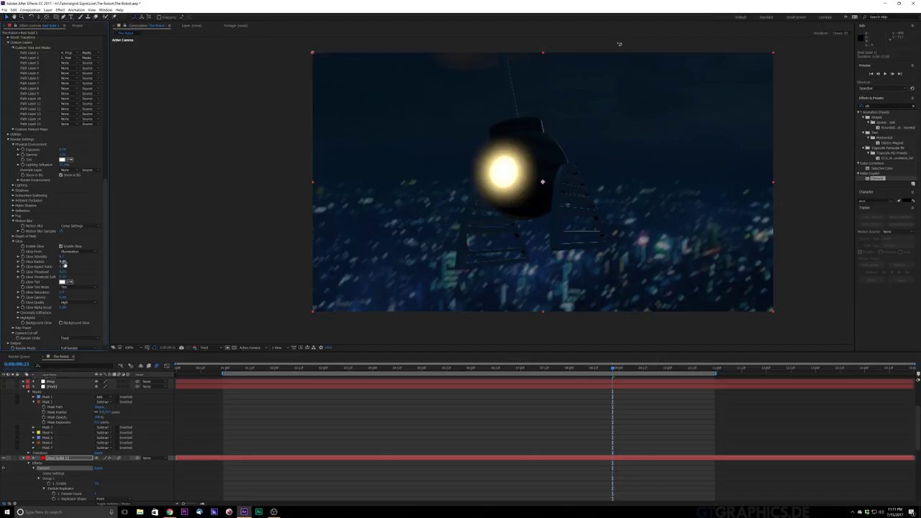
# - Try a much wider Glow Radius, reduce it to a tight halo around the drone's lamp, and preview the shot
pyautogui.moveTo(72, 263); pyautogui.dragTo(122, 266)
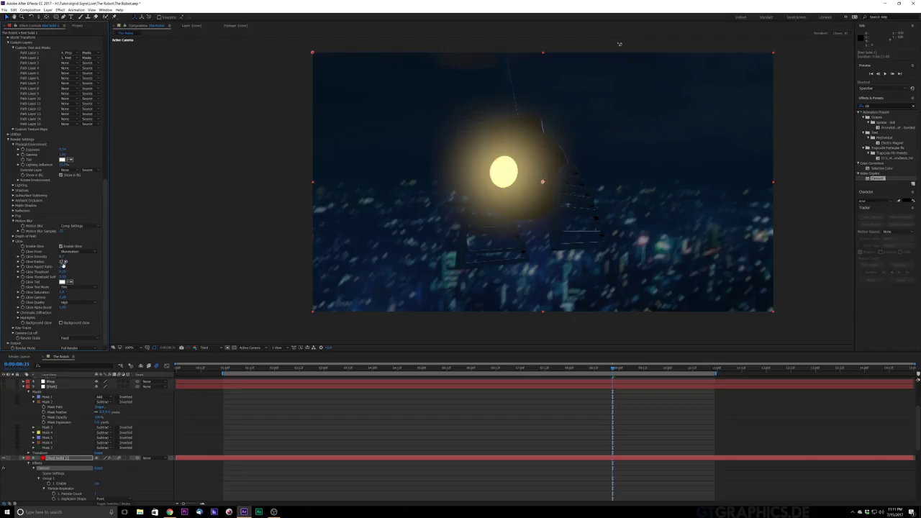
pyautogui.moveTo(63, 263); pyautogui.dragTo(27, 284)
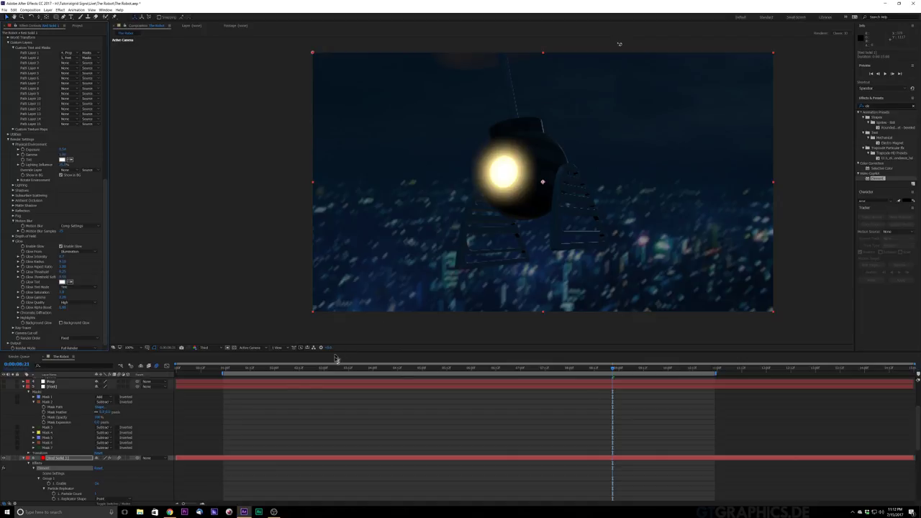
pyautogui.press('space')
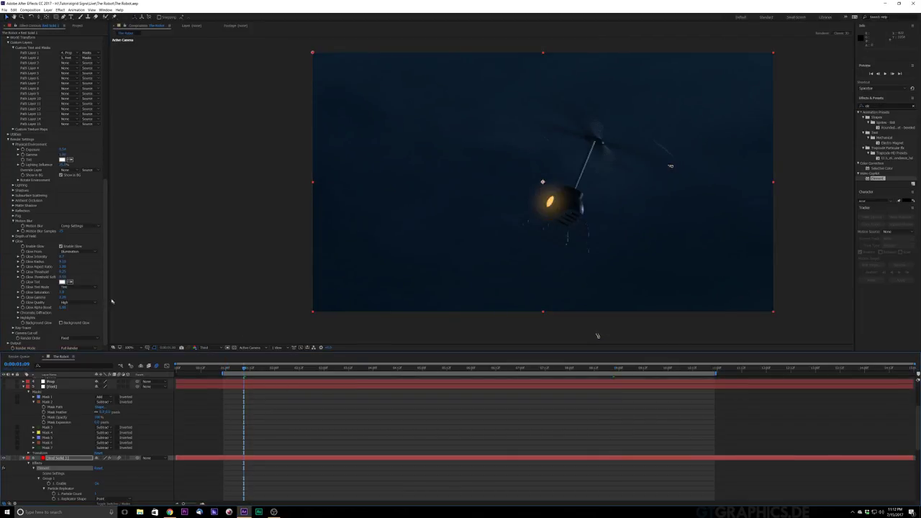
# - Turn on depth of field for Camera 1 and set its aperture to 100 pixels
pyautogui.scroll(4, 147, 461)
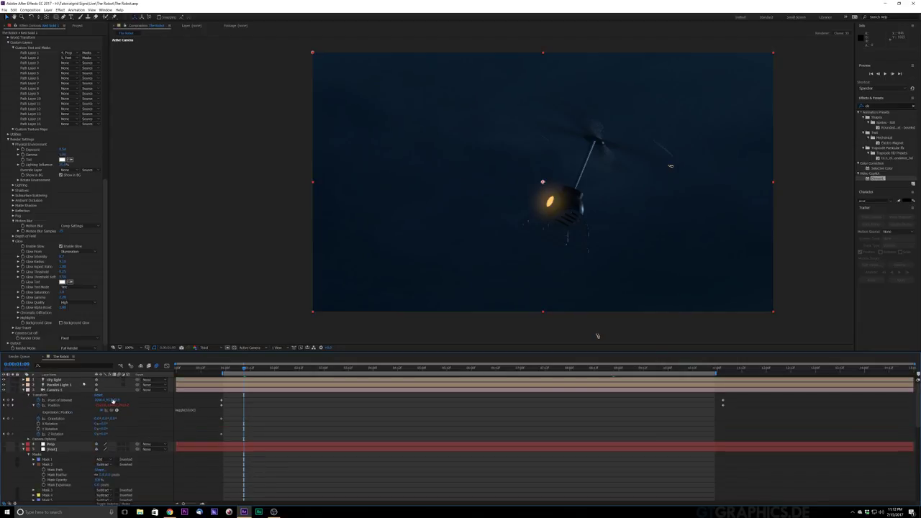
pyautogui.click(28, 390)
pyautogui.click(52, 395)
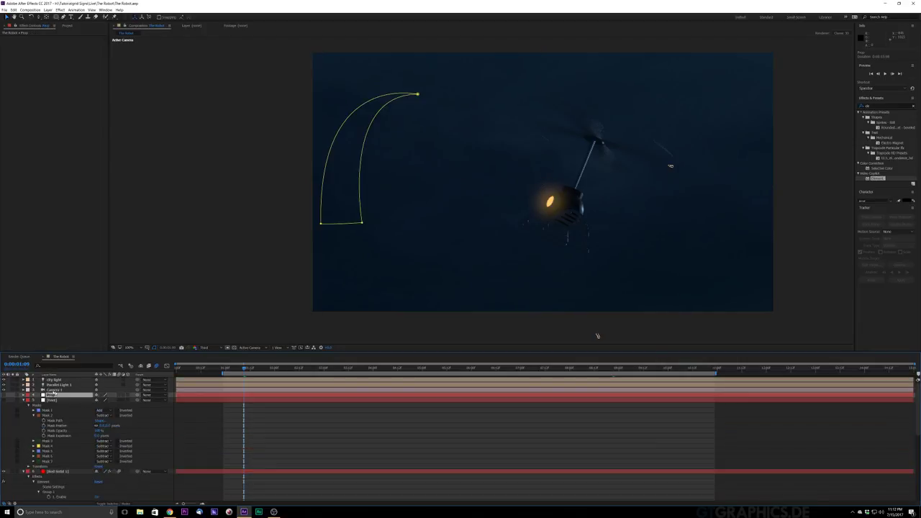
pyautogui.click(24, 390)
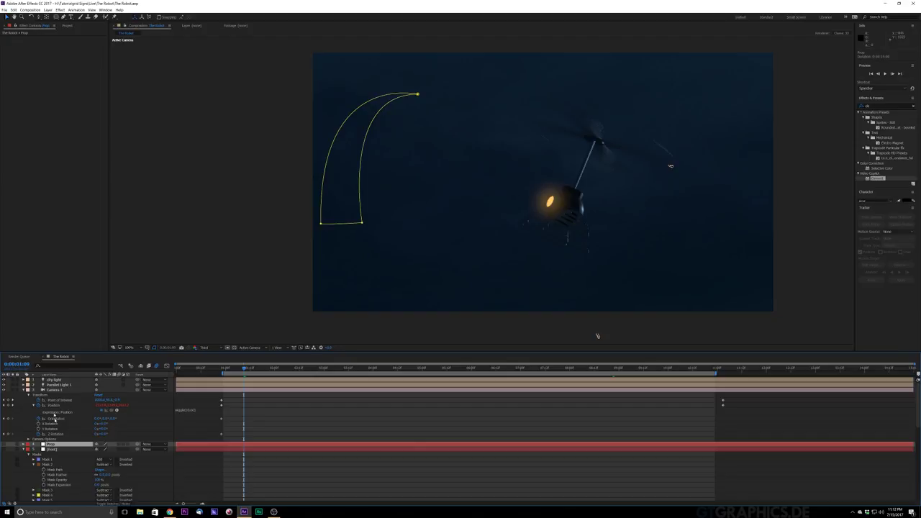
pyautogui.click(53, 389)
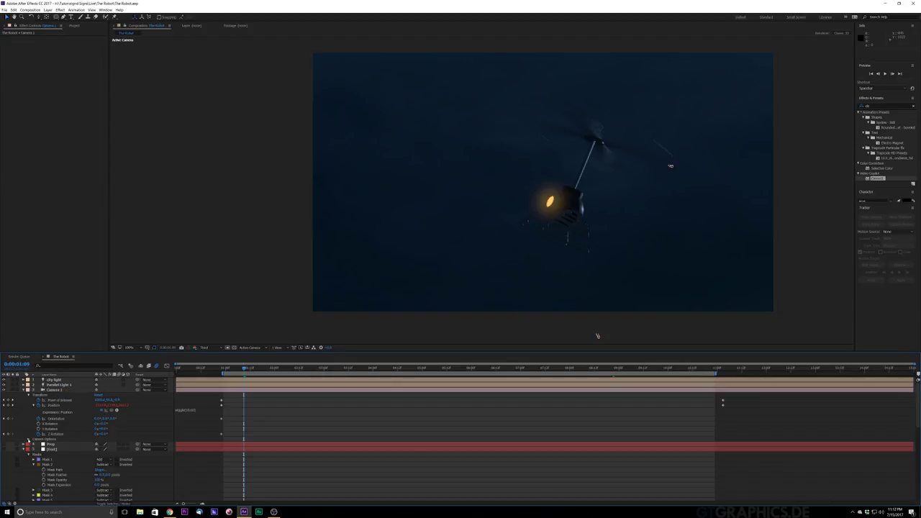
pyautogui.click(29, 438)
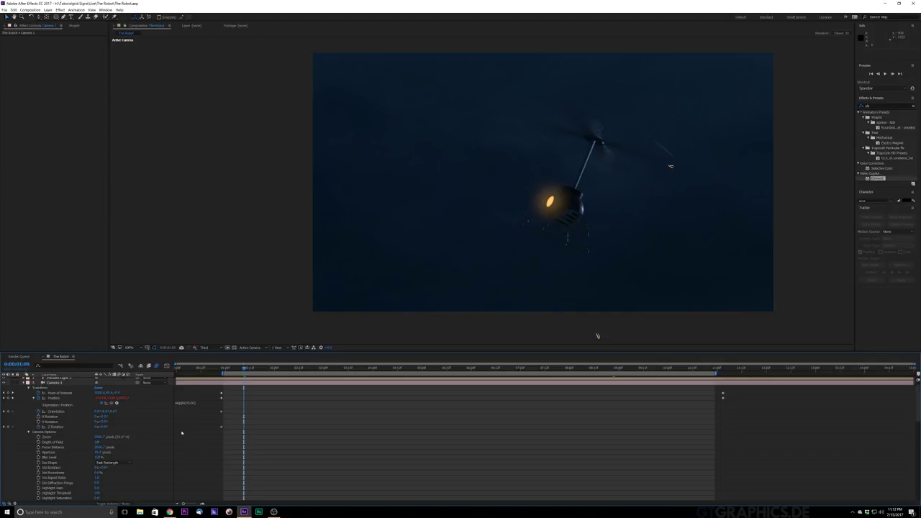
pyautogui.click(97, 442)
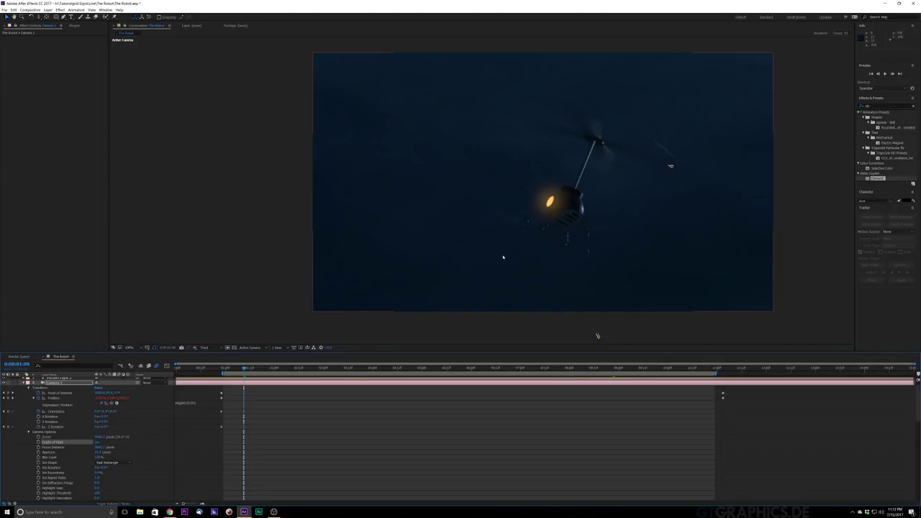
pyautogui.scroll(-1, 606, 221)
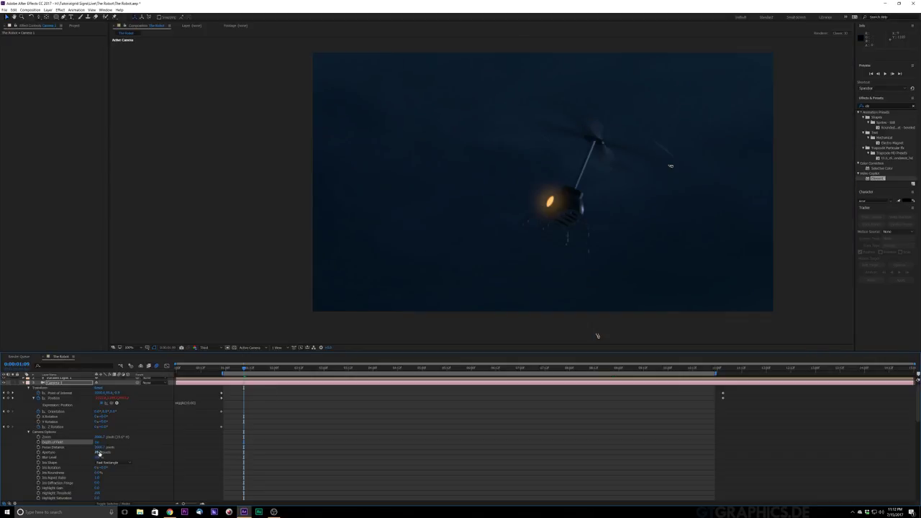
pyautogui.click(99, 452)
pyautogui.write('1000')
pyautogui.press('Return')
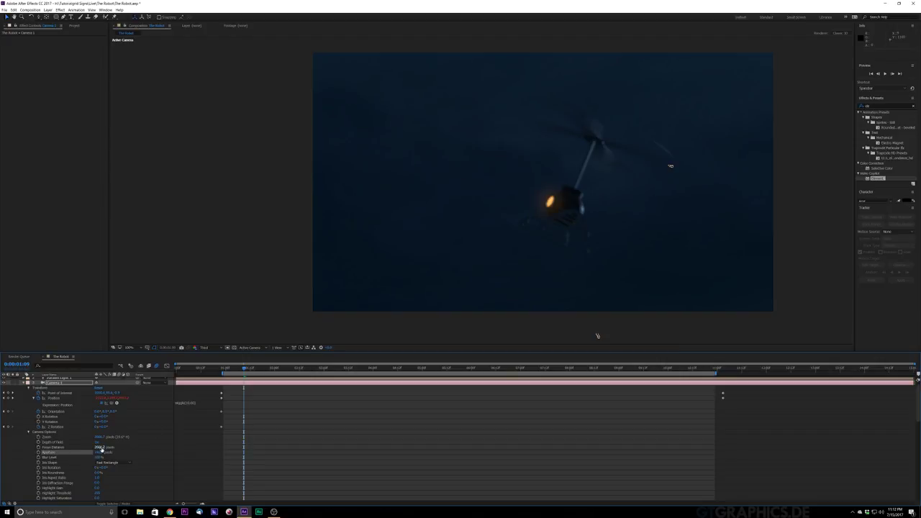
# - At full preview resolution, increase the camera's focus distance until the distant drone is sharp, and keyframe it at 0:00:01:09
pyautogui.moveTo(101, 448); pyautogui.dragTo(242, 410)
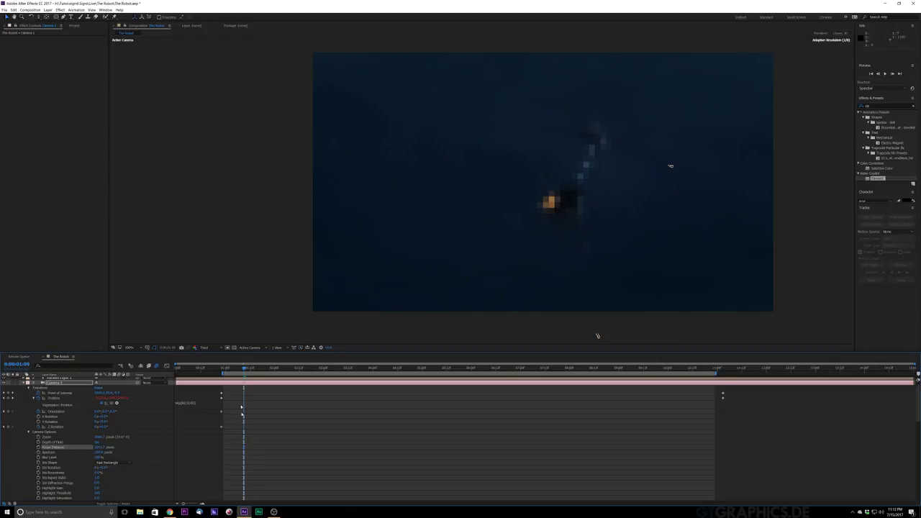
pyautogui.click(203, 347)
pyautogui.click(209, 354)
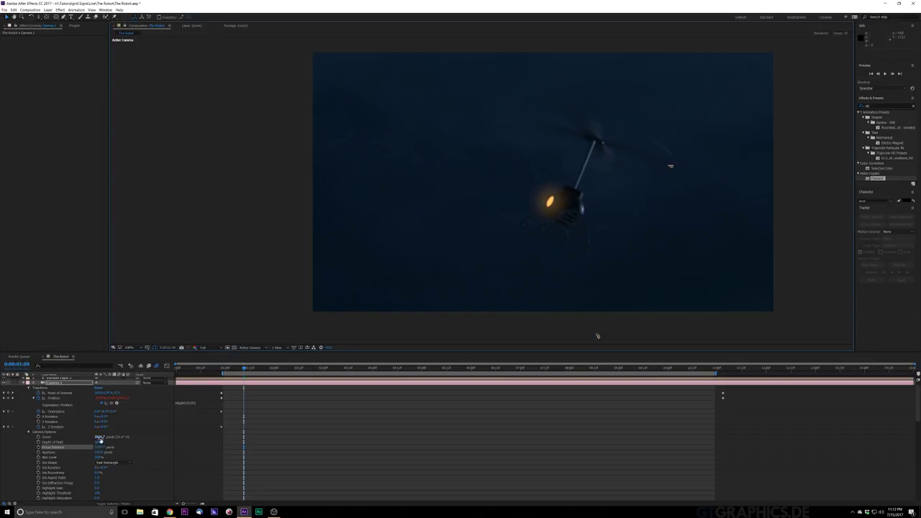
pyautogui.moveTo(101, 447); pyautogui.dragTo(210, 438)
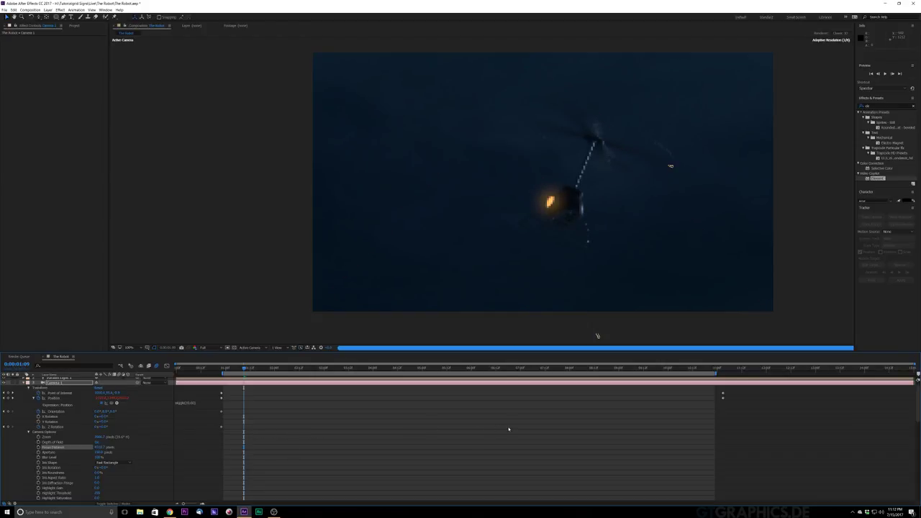
pyautogui.scroll(3, 636, 263)
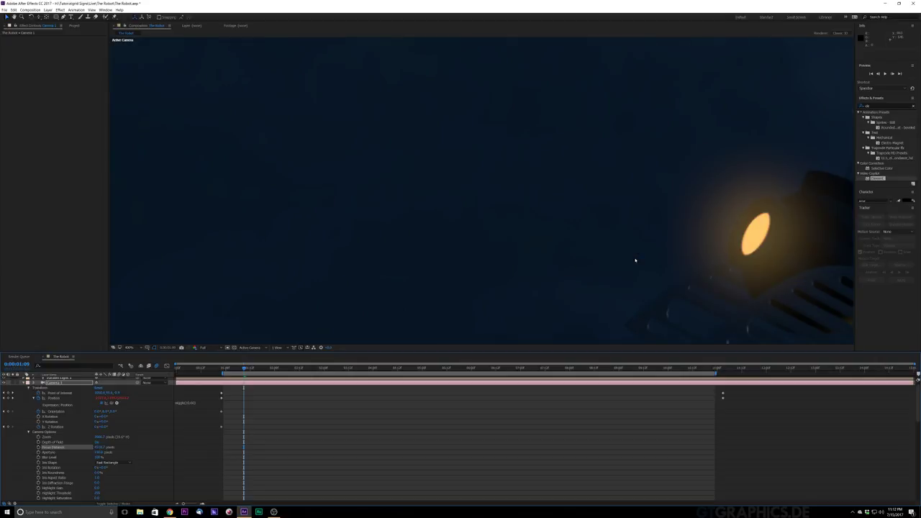
pyautogui.scroll(-1, 635, 261)
pyautogui.scroll(-3, 635, 261)
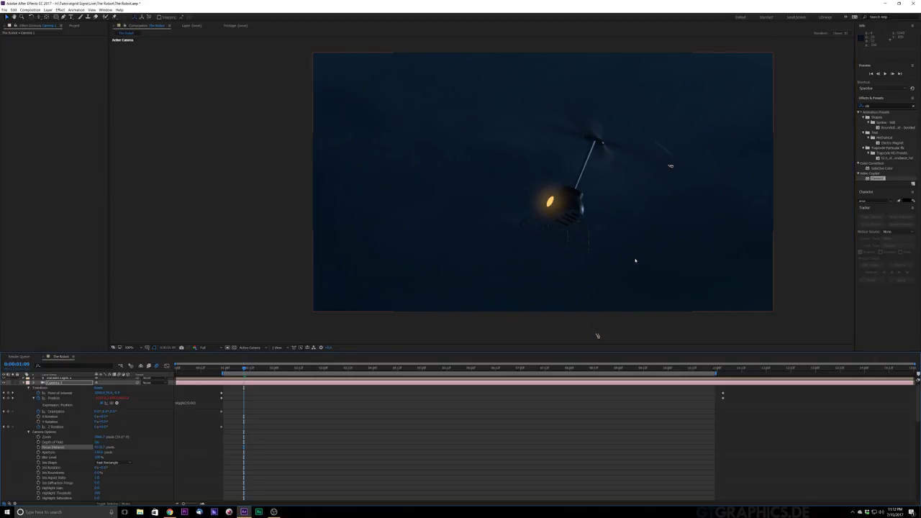
pyautogui.scroll(3, 635, 260)
pyautogui.scroll(-3, 636, 261)
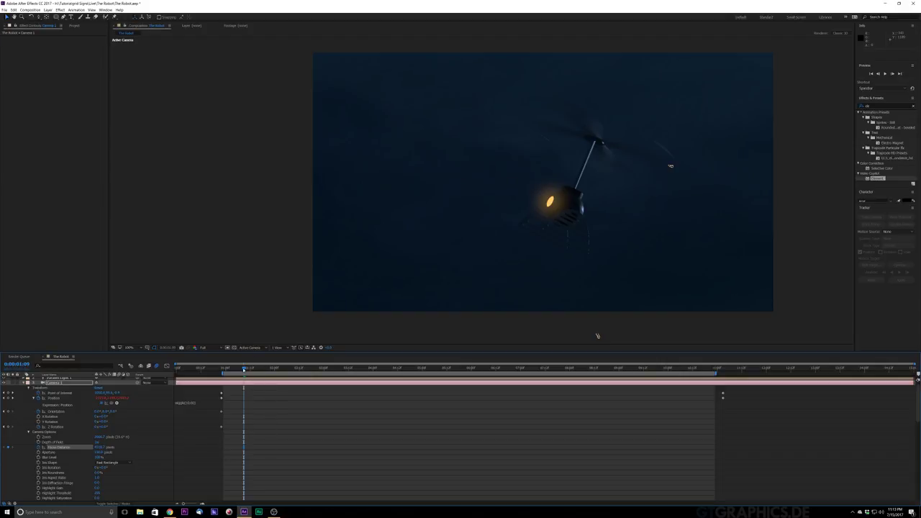
# - At 0:00:11:03, reduce the camera's focus distance until the close-up drone is sharp, adding a second keyframe
pyautogui.press('space')
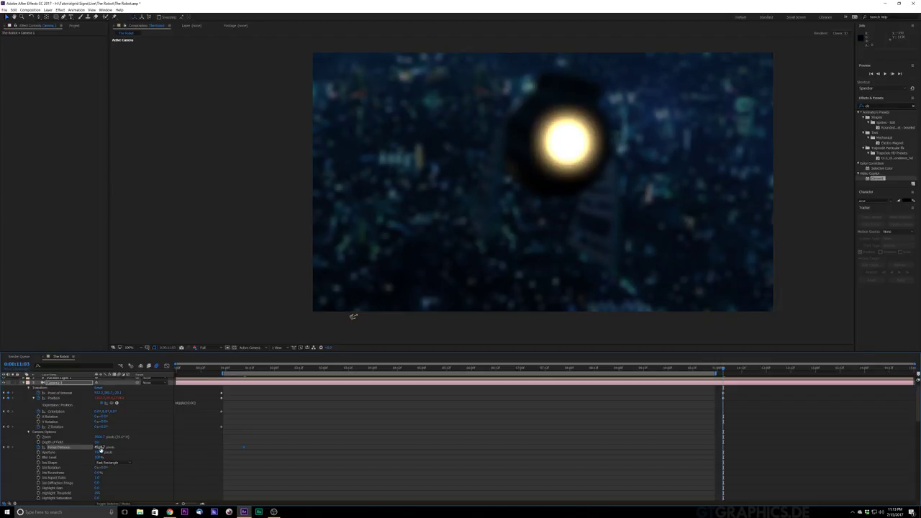
pyautogui.moveTo(99, 447); pyautogui.dragTo(111, 445)
pyautogui.moveTo(100, 446); pyautogui.dragTo(106, 439)
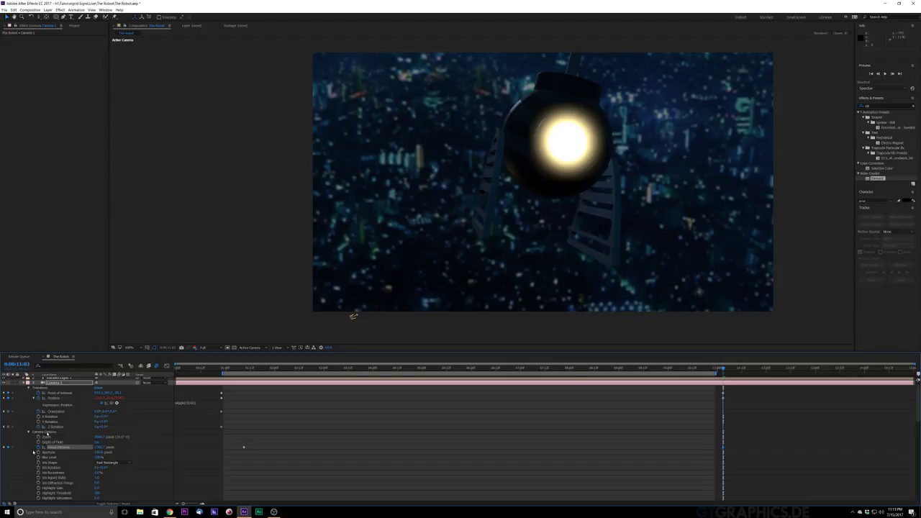
# - Change Camera 1's iris shape to Octagon
pyautogui.scroll(-2, 501, 164)
pyautogui.scroll(2, 501, 164)
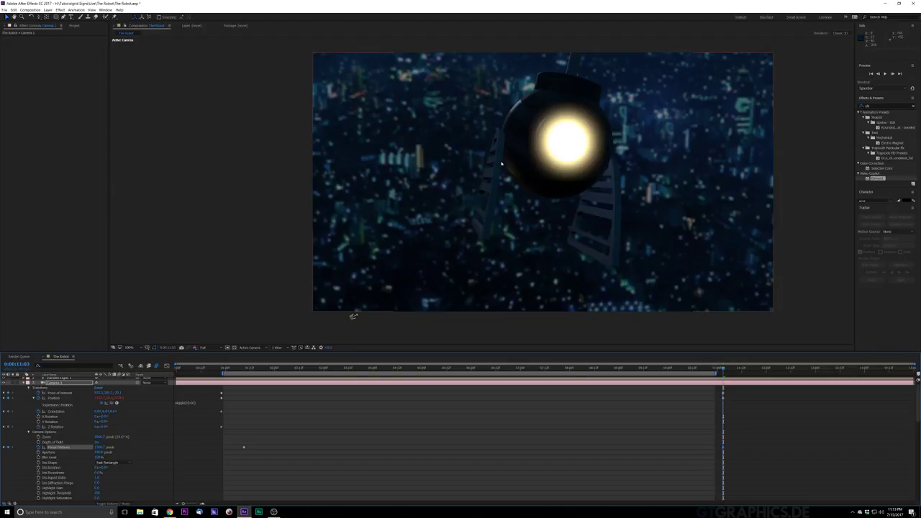
pyautogui.click(114, 463)
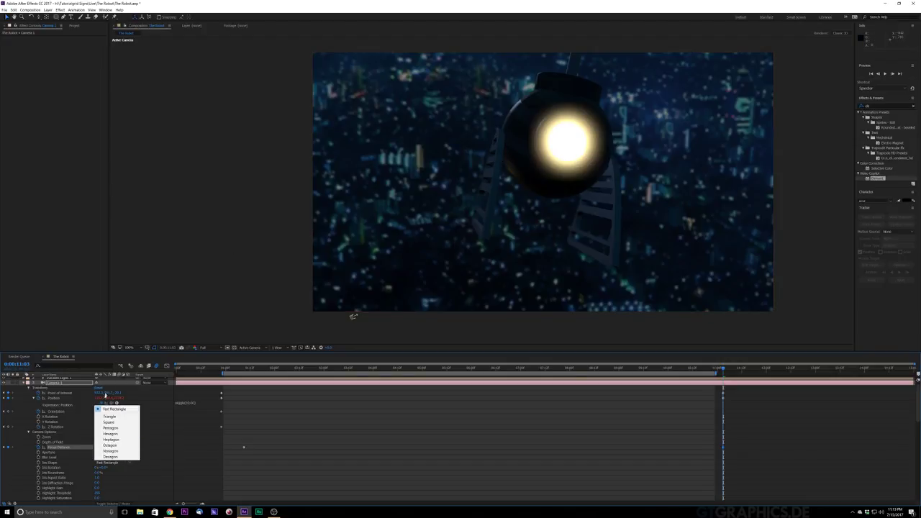
pyautogui.click(111, 446)
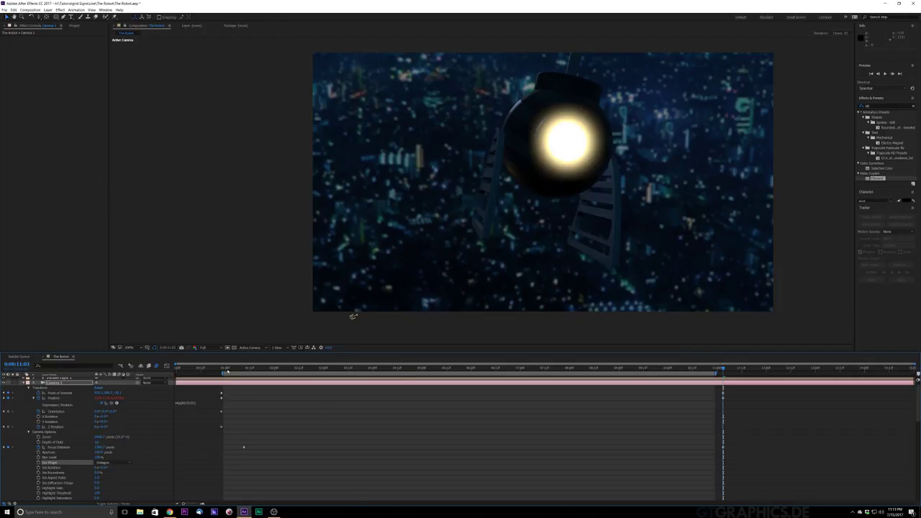
# - Preview the animation at half resolution from the start of the work area and save the project
pyautogui.press('j')
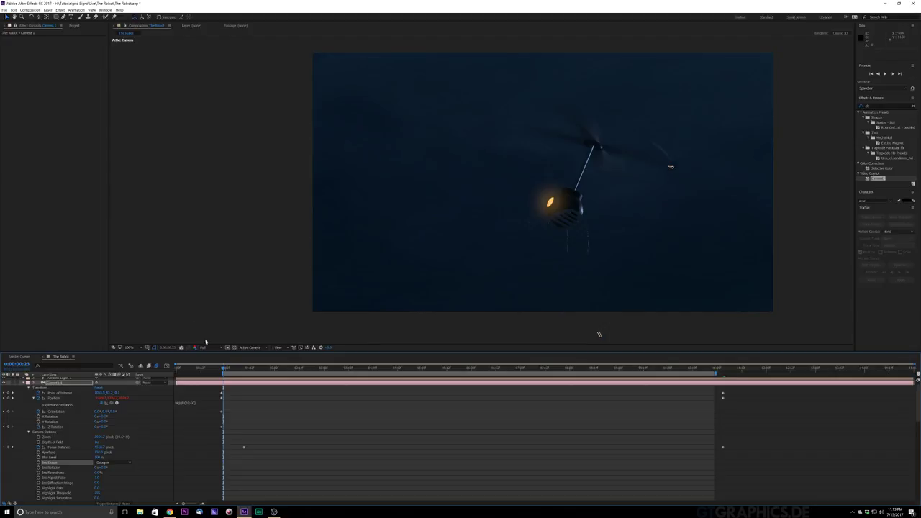
pyautogui.click(204, 348)
pyautogui.click(211, 367)
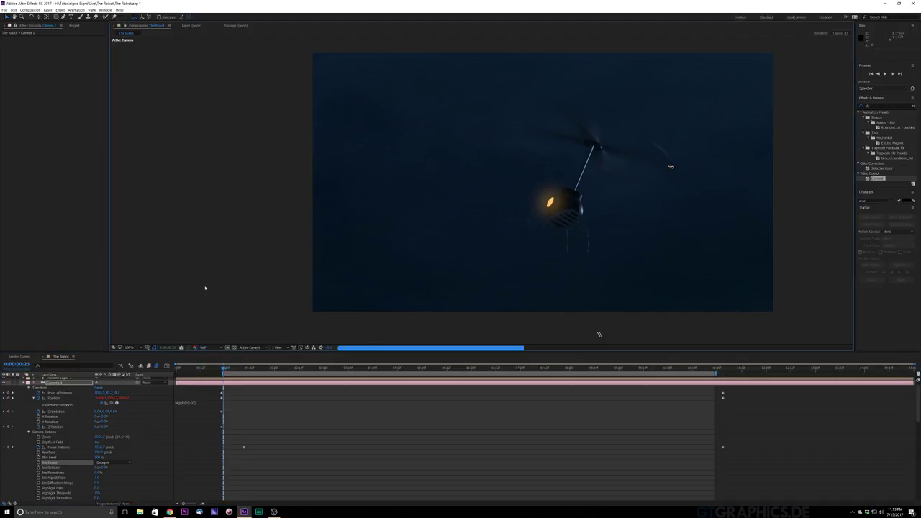
pyautogui.press('space')
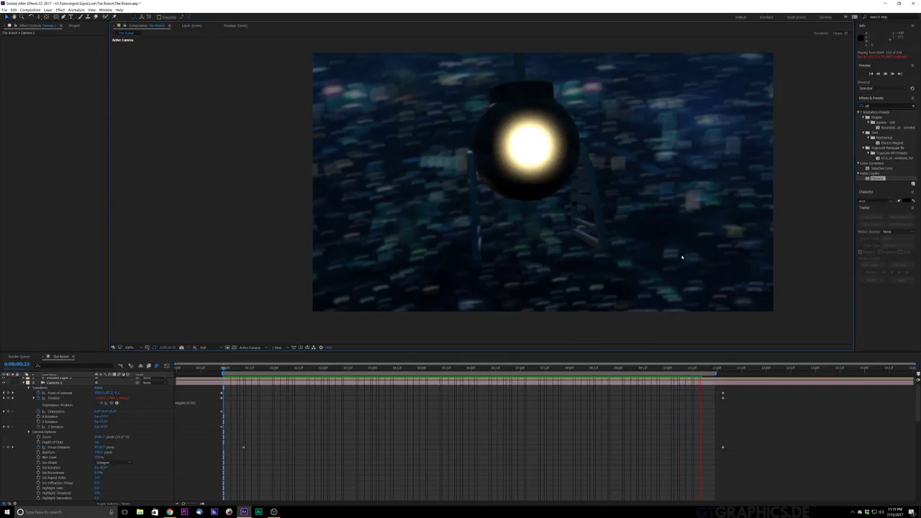
pyautogui.press('space')
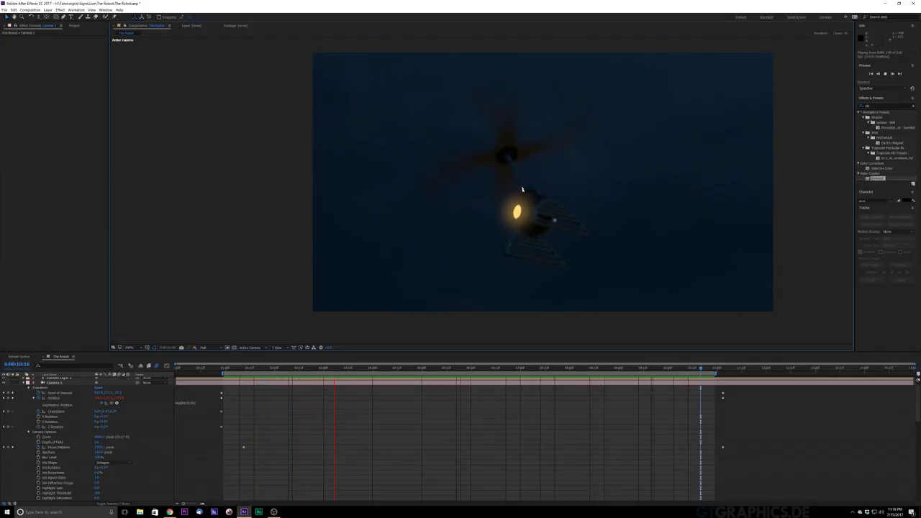
pyautogui.hotkey('ctrl', 's')
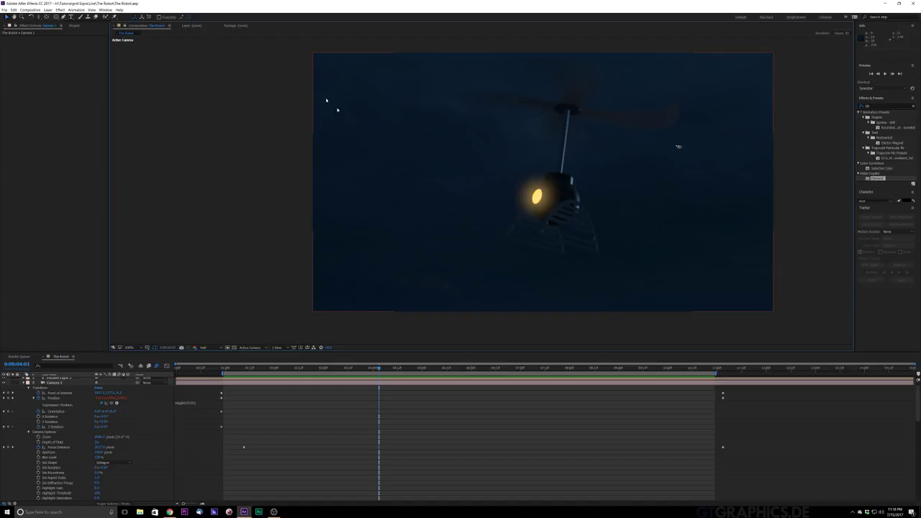
# - Search the effects library for "lumet" and select the Lumetri Color effect
pyautogui.click(889, 105)
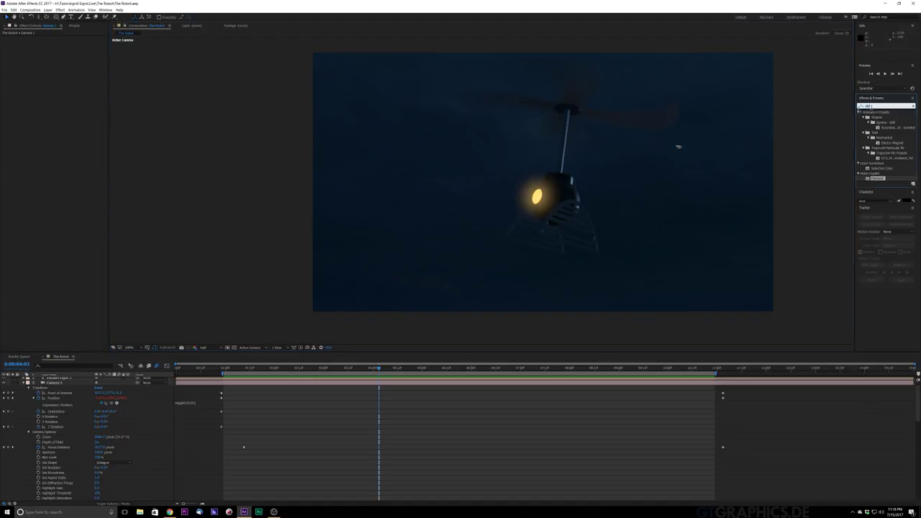
pyautogui.press('BackSpace')
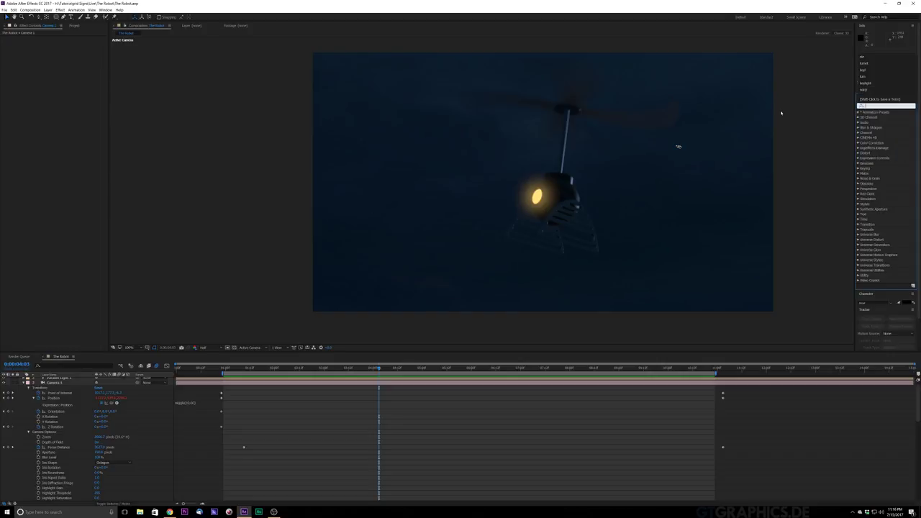
pyautogui.write('lumet')
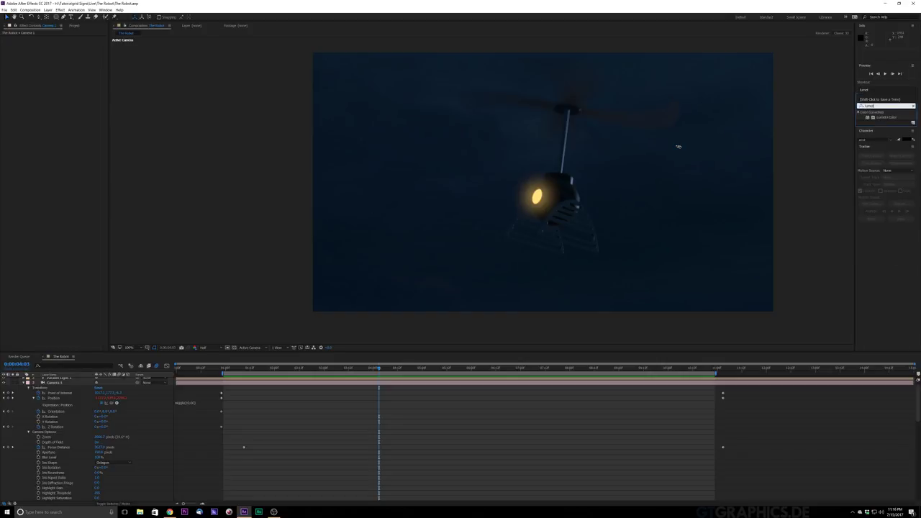
pyautogui.moveTo(884, 117)
pyautogui.mouseDown()
pyautogui.moveTo(508, 351)
pyautogui.moveTo(45, 466)
pyautogui.moveTo(73, 371)
pyautogui.moveTo(70, 299)
pyautogui.moveTo(882, 68)
pyautogui.moveTo(887, 108)
pyautogui.mouseUp()
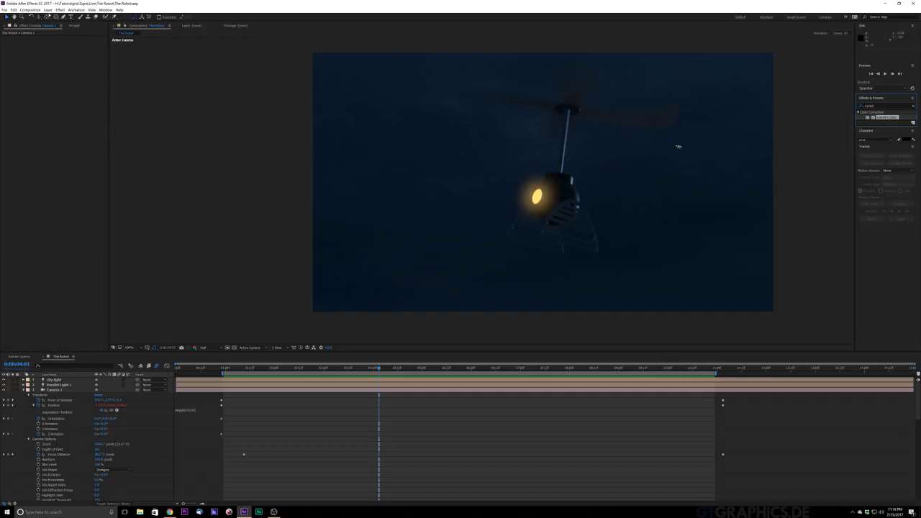
# - Create a new adjustment layer above all layers and apply the Lumetri Color effect to it
pyautogui.click(47, 10)
pyautogui.click(233, 214)
pyautogui.click(150, 479)
pyautogui.click(47, 9)
pyautogui.moveTo(55, 16)
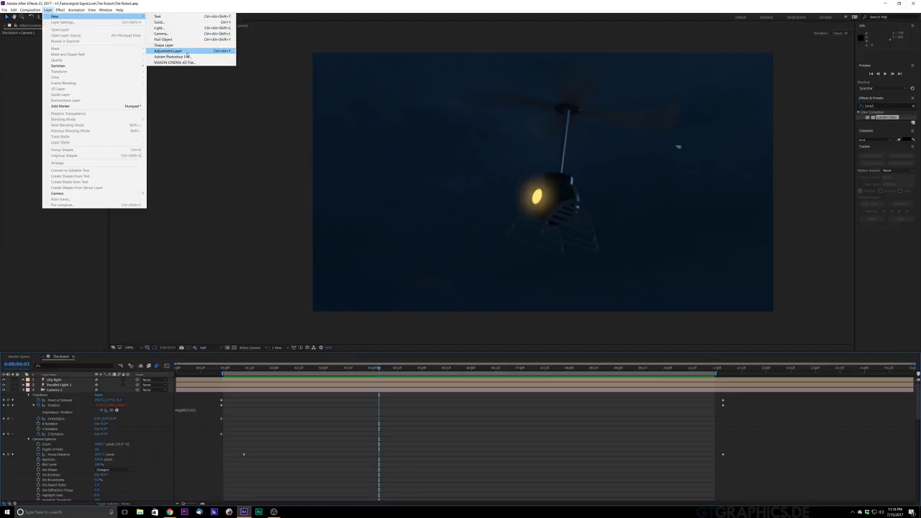
pyautogui.click(182, 51)
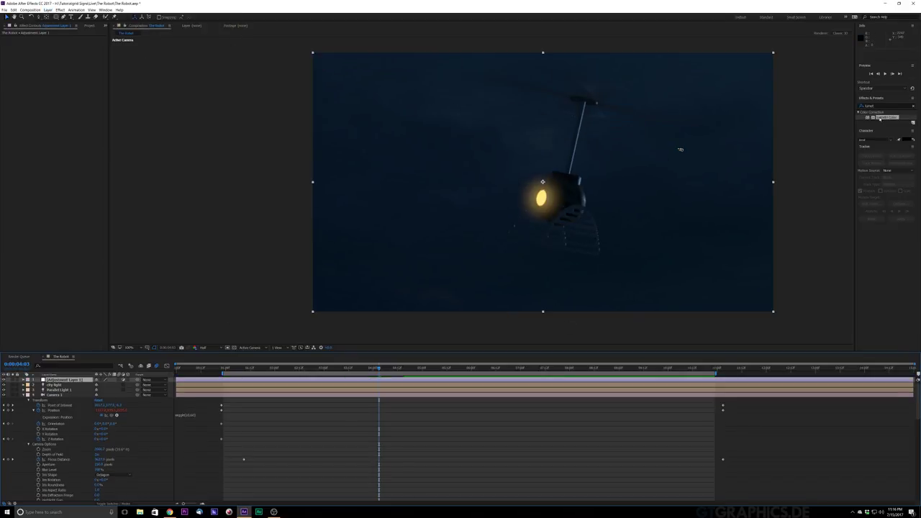
pyautogui.moveTo(880, 120); pyautogui.dragTo(57, 380)
# - In Lumetri's Basic Correction, warm the white balance temperature to about 37 and raise the exposure to about 1.0
pyautogui.click(8, 49)
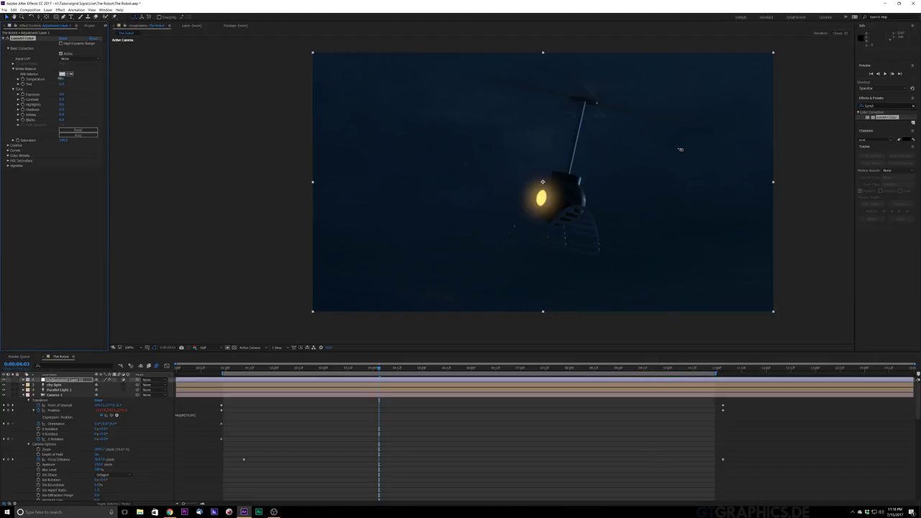
pyautogui.click(60, 78)
pyautogui.click(18, 78)
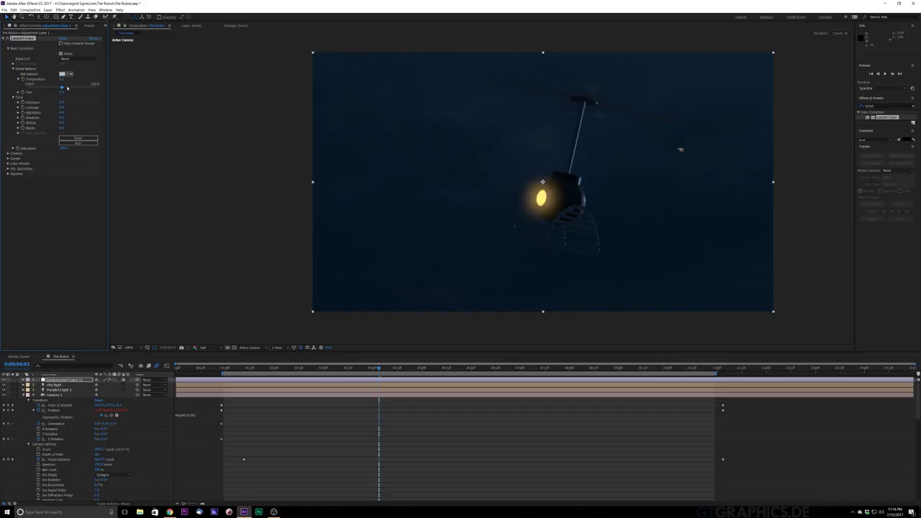
pyautogui.moveTo(67, 87); pyautogui.dragTo(77, 89)
pyautogui.click(18, 103)
pyautogui.moveTo(66, 112); pyautogui.dragTo(69, 111)
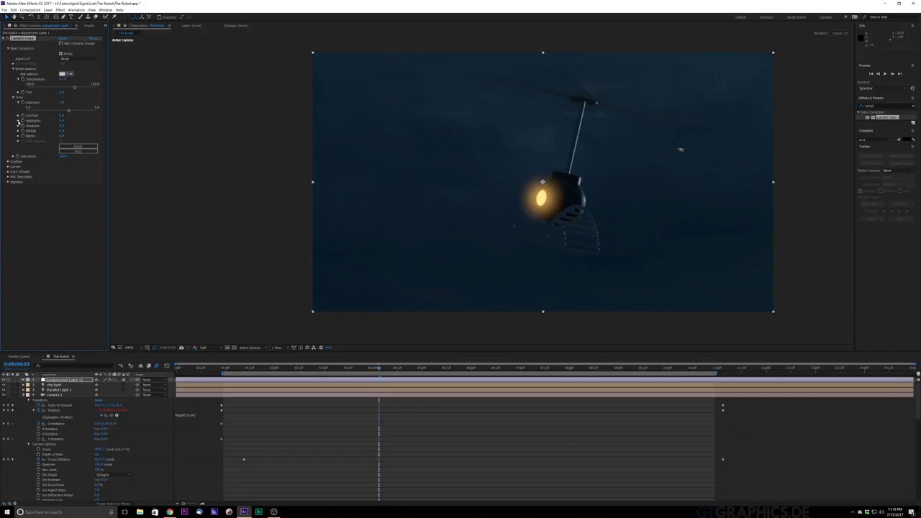
# - Raise Lumetri's basic contrast to about 45 and its highlights to about 52
pyautogui.click(18, 115)
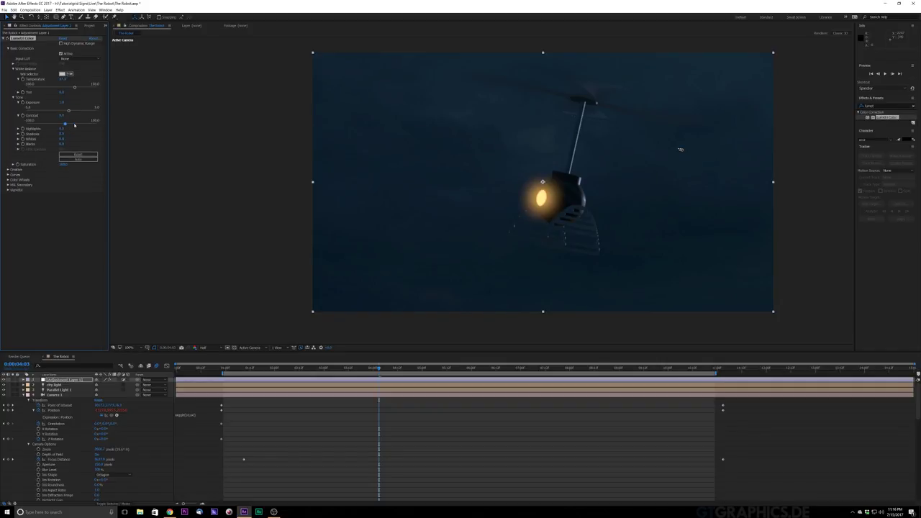
pyautogui.moveTo(74, 125); pyautogui.dragTo(77, 126)
pyautogui.click(18, 128)
pyautogui.moveTo(88, 138); pyautogui.dragTo(79, 141)
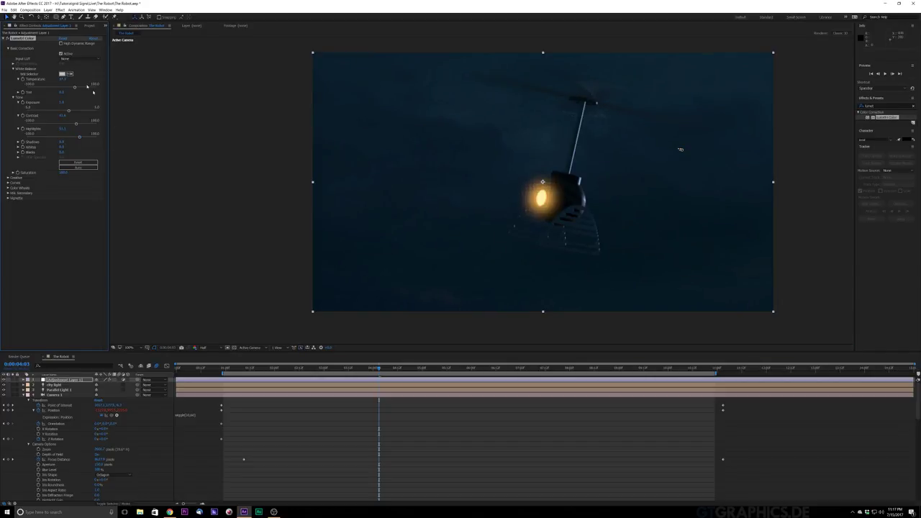
# - Lower Lumetri's shadows to about -20 and reduce the basic saturation to about 82
pyautogui.click(19, 143)
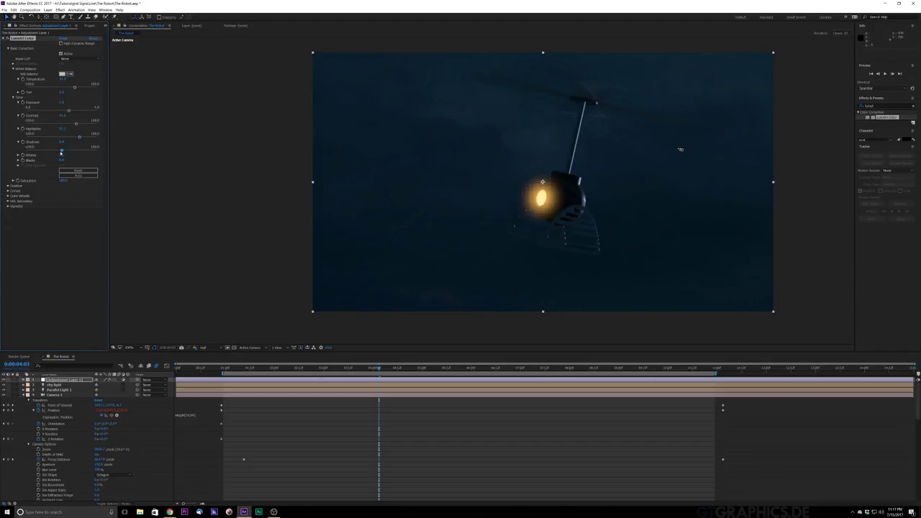
pyautogui.moveTo(61, 152); pyautogui.dragTo(57, 153)
pyautogui.click(13, 181)
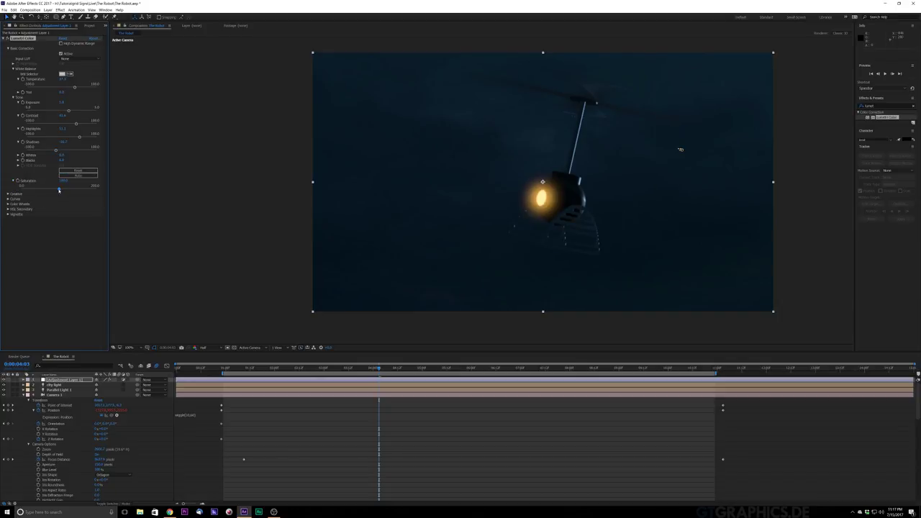
pyautogui.moveTo(59, 189); pyautogui.dragTo(48, 190)
# - In Lumetri's Creative adjustments, try strong sharpening, bring Sharpen back near zero, and raise Vibrance to about 52
pyautogui.click(8, 194)
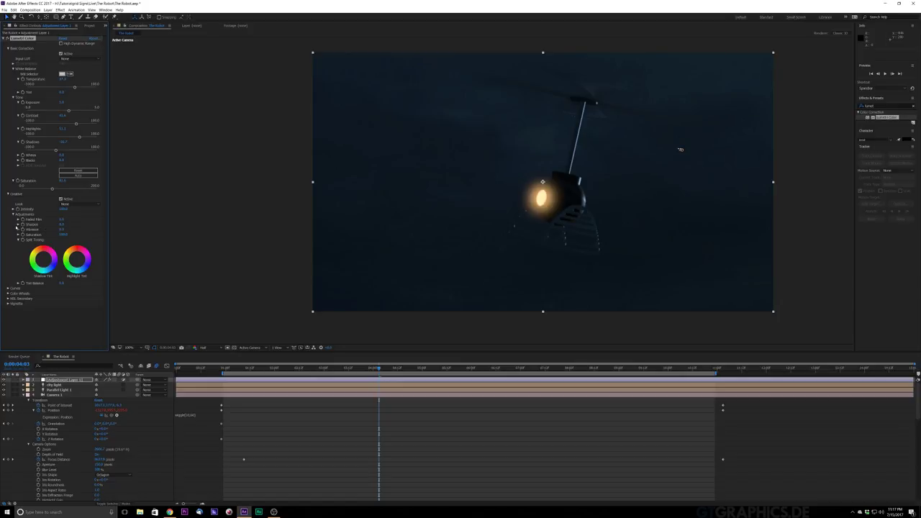
pyautogui.click(18, 224)
pyautogui.moveTo(74, 234); pyautogui.dragTo(88, 233)
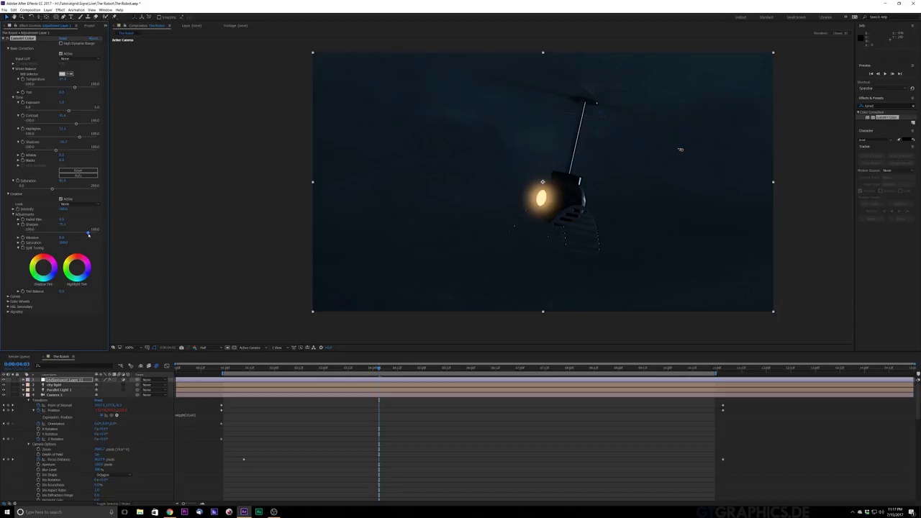
pyautogui.moveTo(67, 236); pyautogui.dragTo(64, 235)
pyautogui.moveTo(62, 246); pyautogui.dragTo(76, 246)
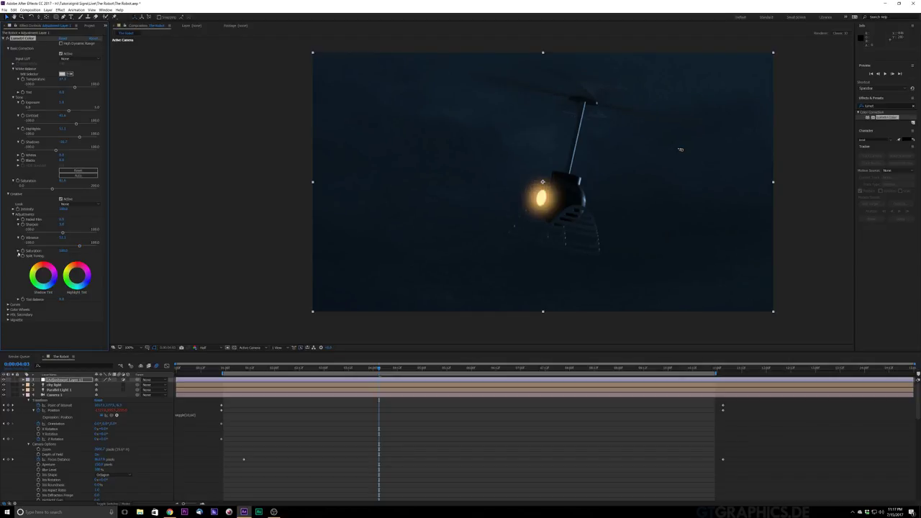
# - Split-tone the image by shifting the highlight tint slightly toward warm orange and the shadow tint toward blue
pyautogui.moveTo(77, 276); pyautogui.dragTo(75, 273)
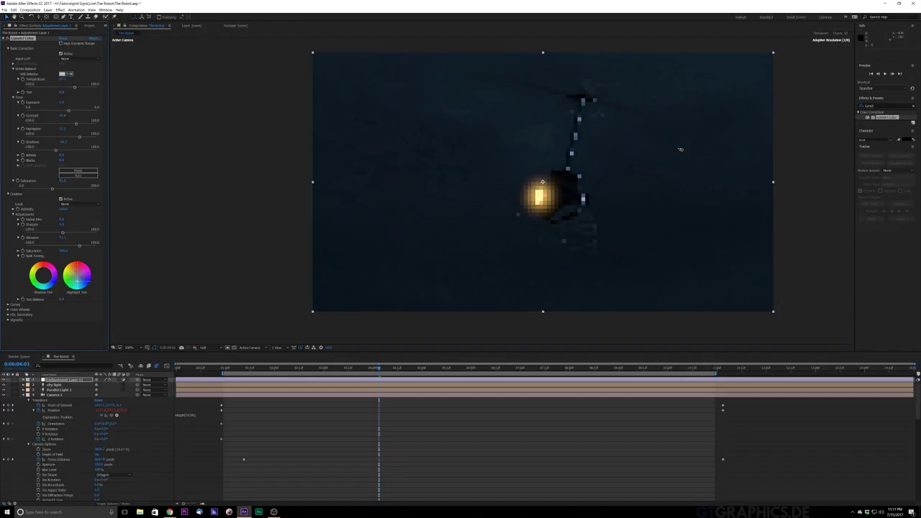
pyautogui.moveTo(77, 282); pyautogui.dragTo(76, 272)
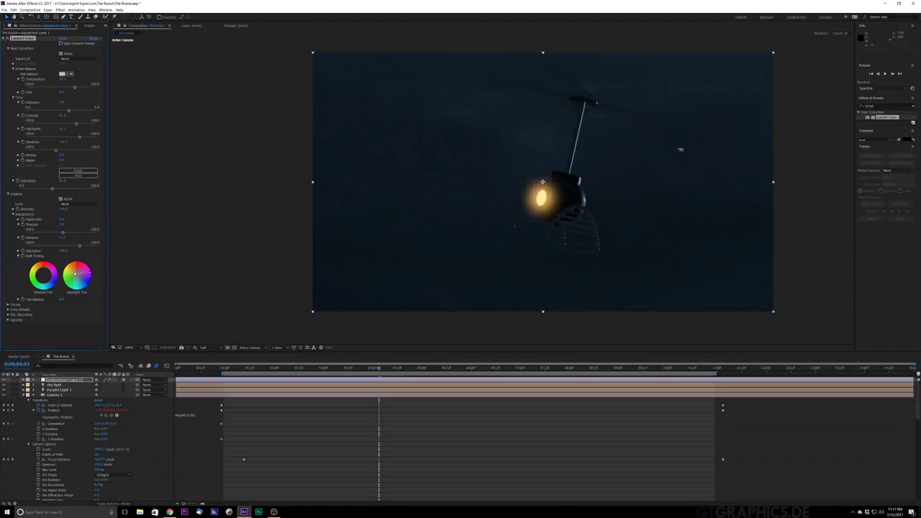
pyautogui.moveTo(75, 274); pyautogui.dragTo(43, 276)
# - Shape Lumetri's RGB curve into a gentle S with one point lowering the shadows and one lifting the highlights
pyautogui.click(10, 304)
pyautogui.scroll(-3, 64, 214)
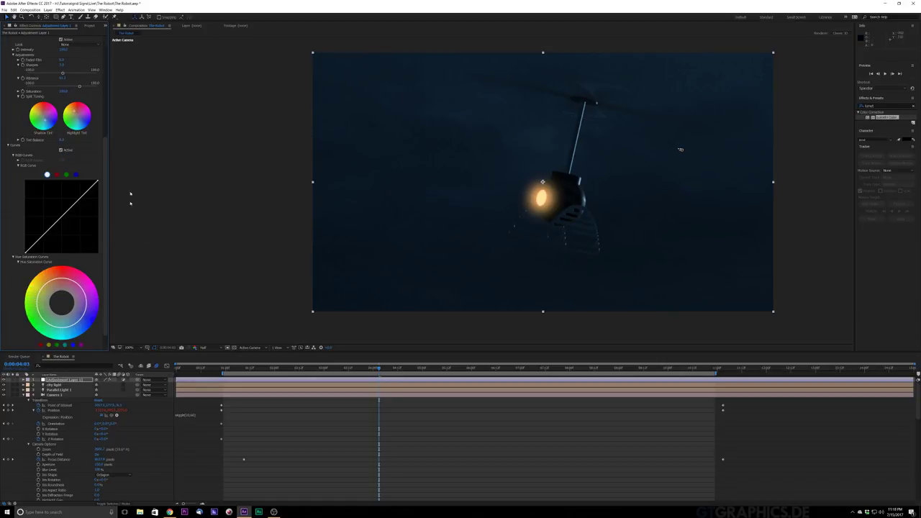
pyautogui.moveTo(71, 211); pyautogui.dragTo(74, 210)
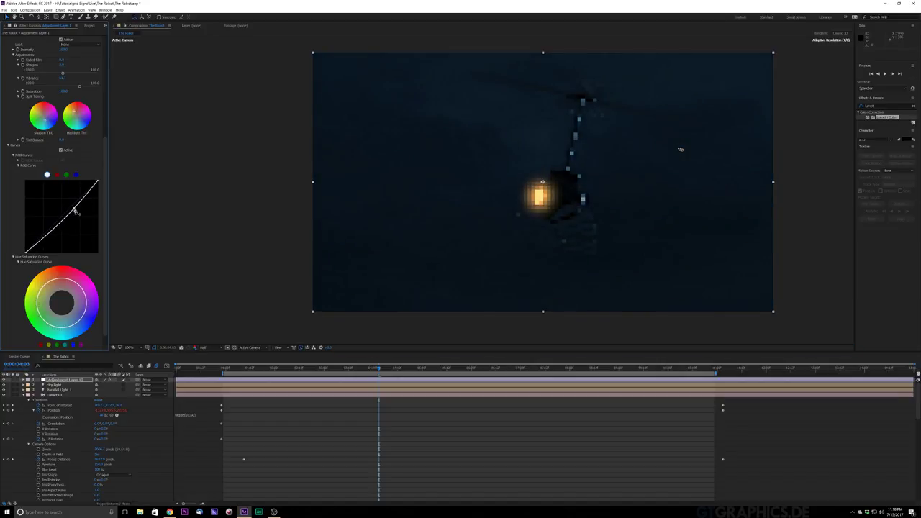
pyautogui.moveTo(42, 242); pyautogui.dragTo(43, 240)
pyautogui.moveTo(74, 210); pyautogui.dragTo(72, 209)
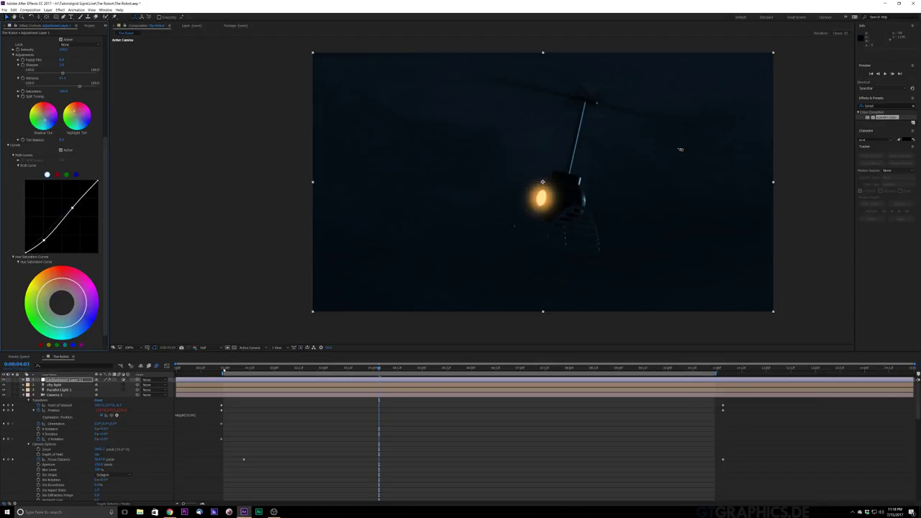
# - Preview the color-graded animation from the start of the work area
pyautogui.click(223, 368)
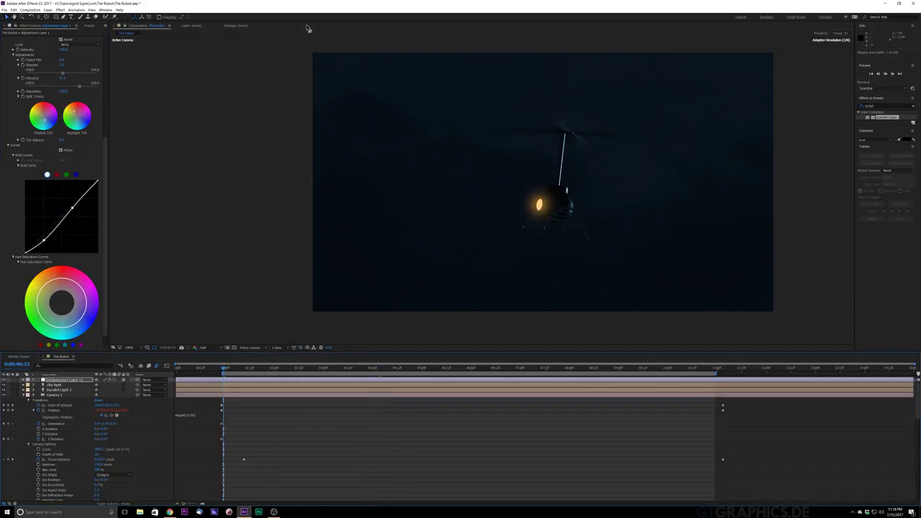
pyautogui.press('space')
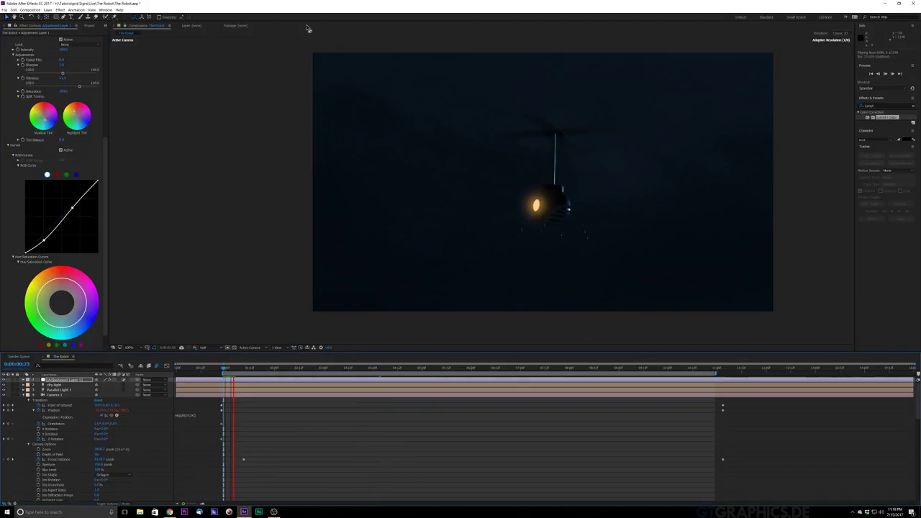